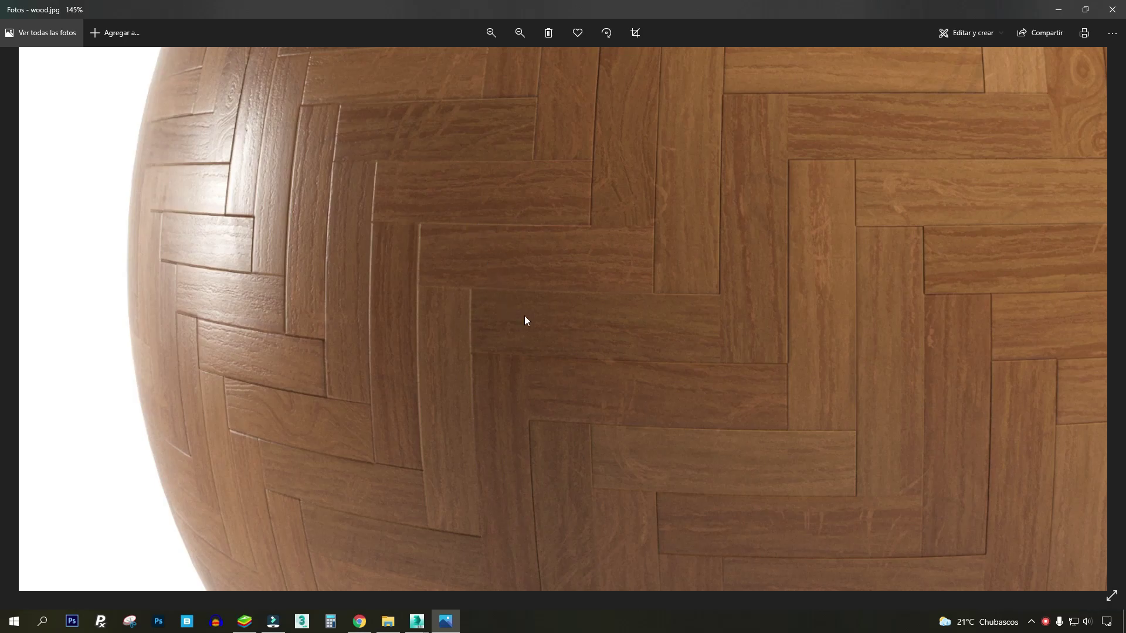
Examine the herringbone planks and glossy reflections on the sphere in the wood.jpg reference render.
drag(640, 372, 646, 226)
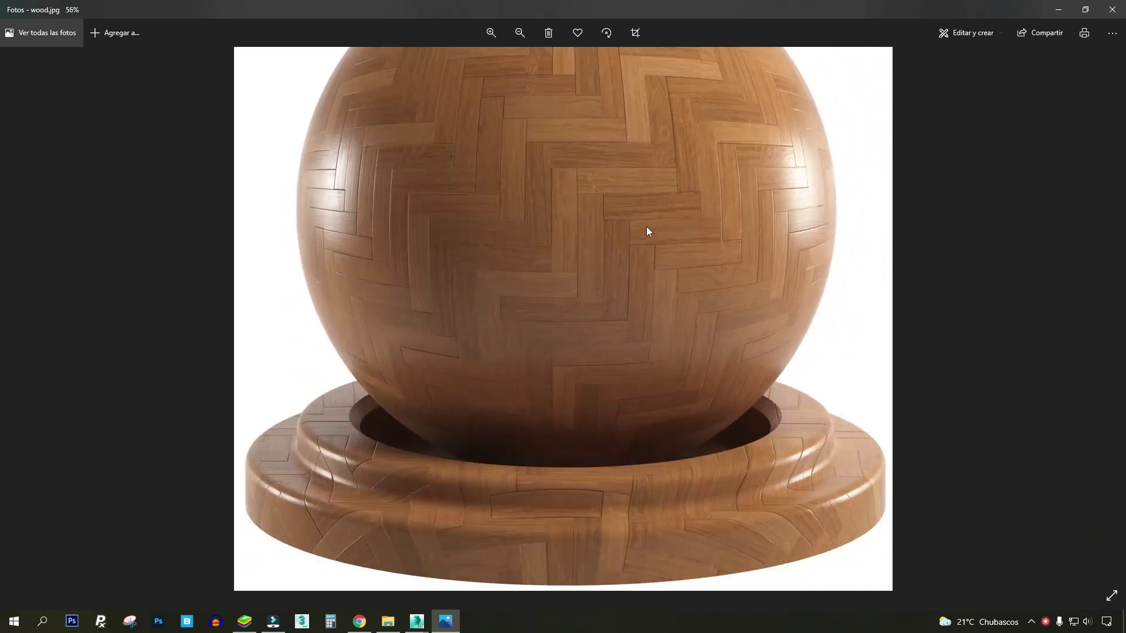
scroll(319, 434, up, 3)
drag(318, 428, 502, 272)
drag(375, 118, 333, 269)
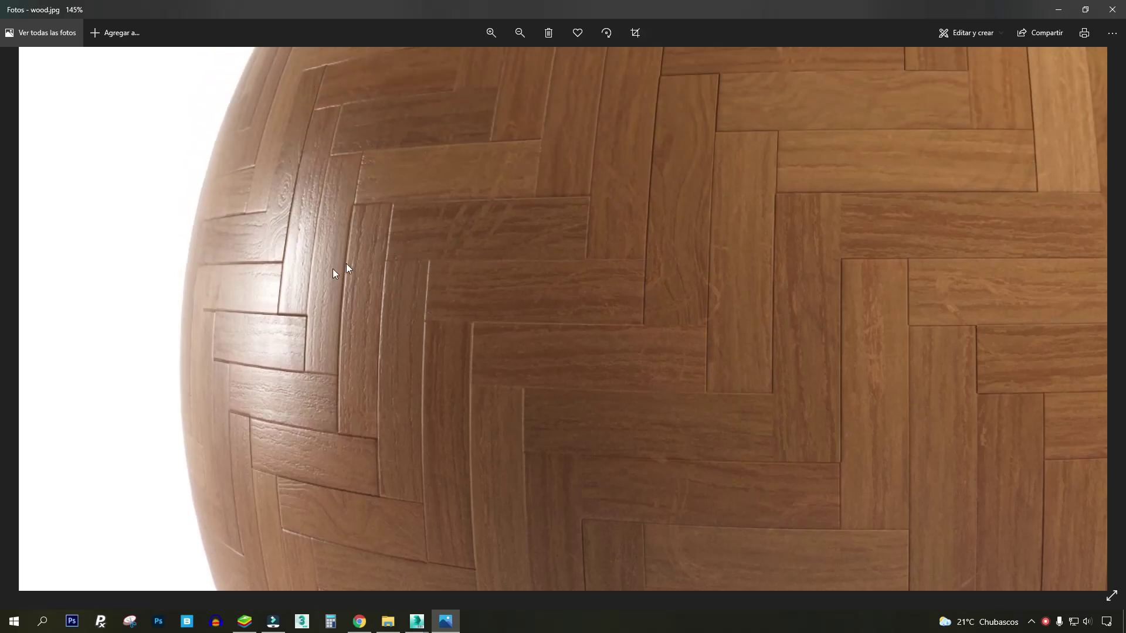
scroll(332, 268, up, 2)
drag(351, 377, 428, 171)
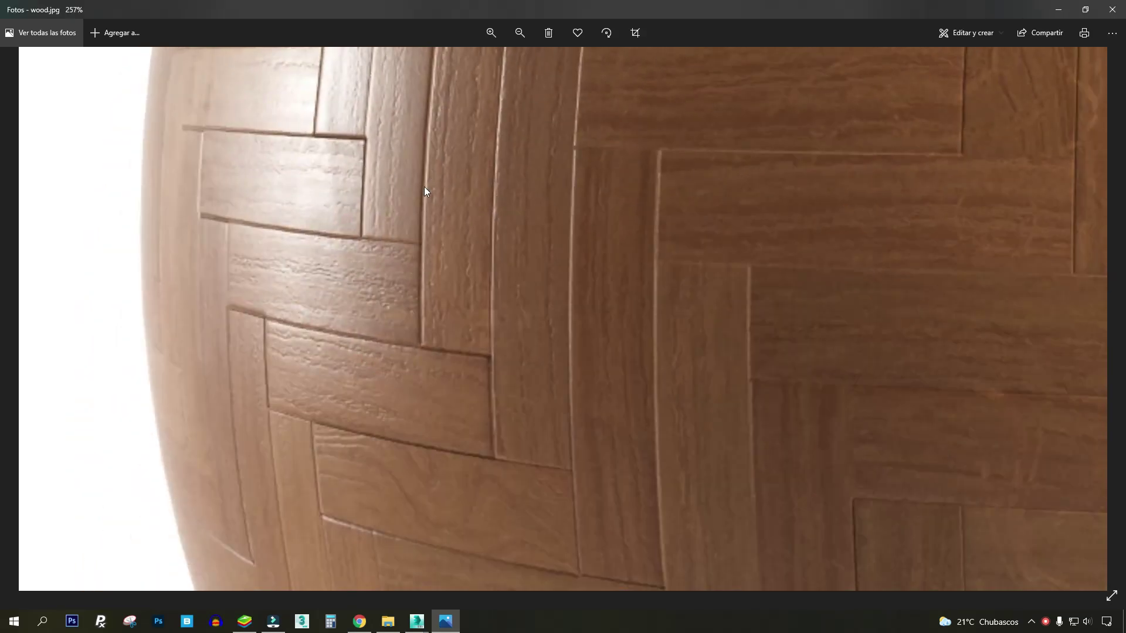
Inspect the grooves, grain and highlights on the stepped base in the reference render at up to 350% magnification.
scroll(411, 251, down, 4)
drag(393, 457, 375, 187)
scroll(170, 369, up, 3)
drag(294, 373, 406, 222)
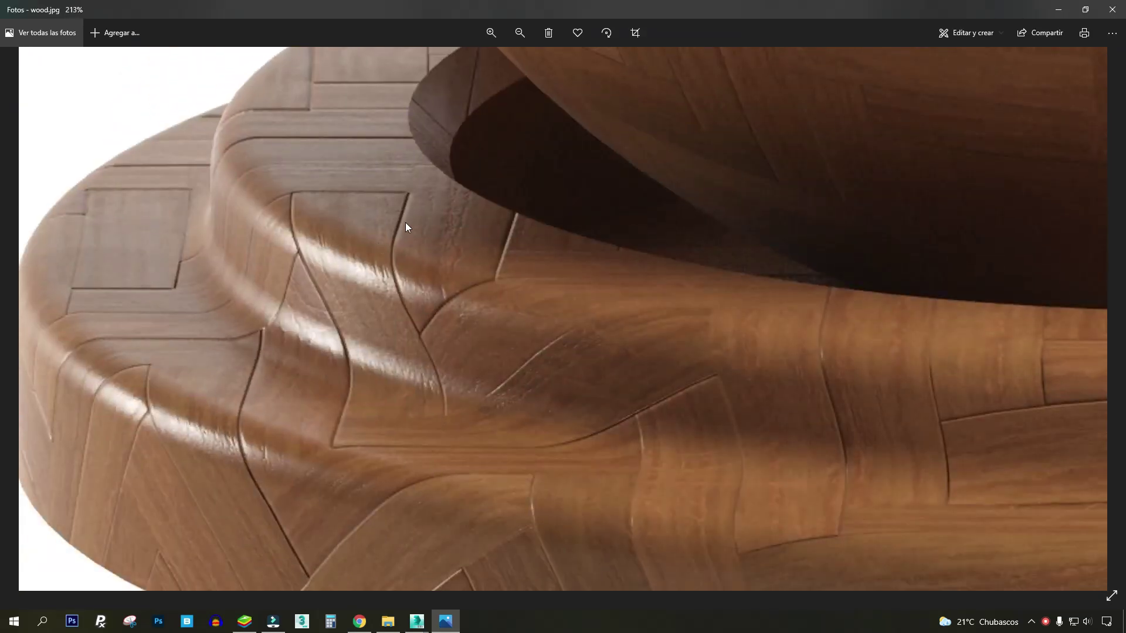
drag(365, 292, 377, 396)
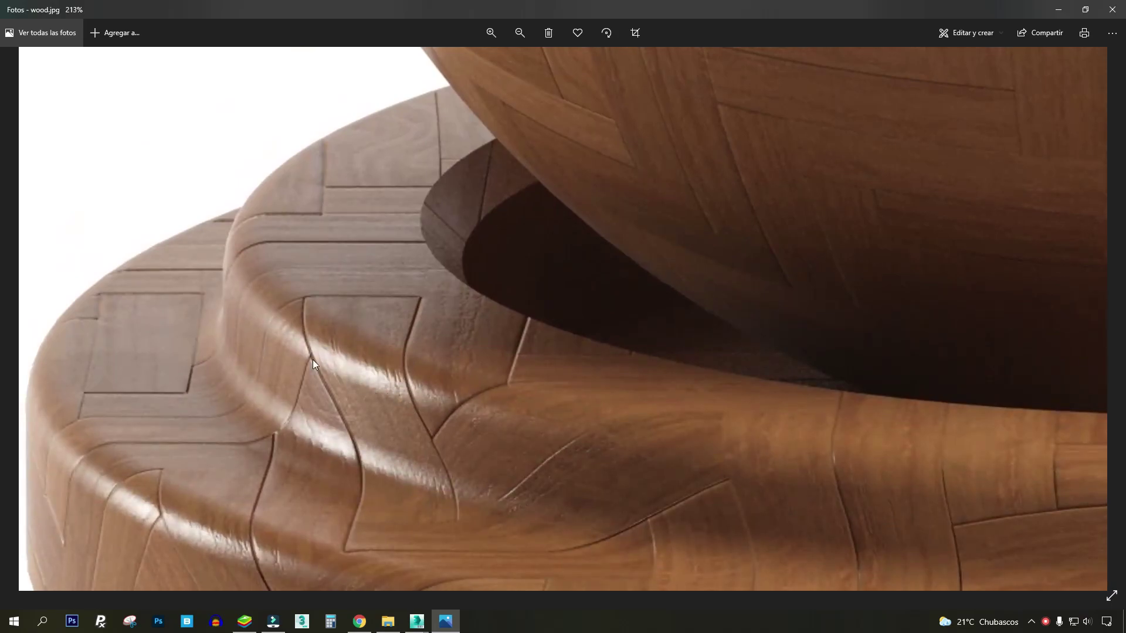
scroll(402, 386, up, 2)
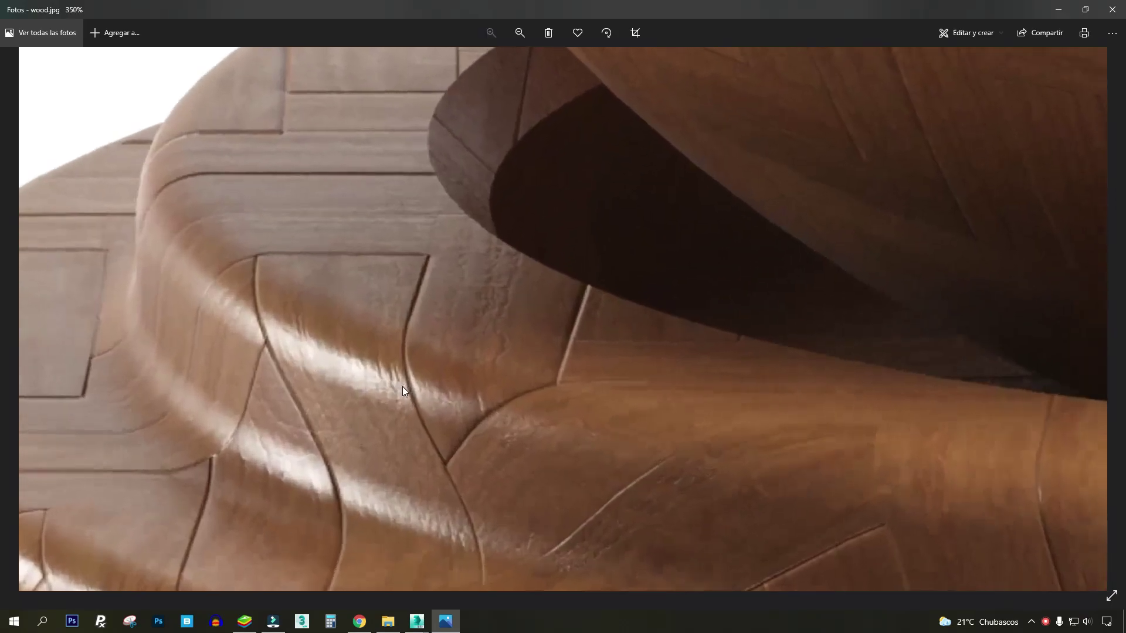
drag(367, 384, 373, 321)
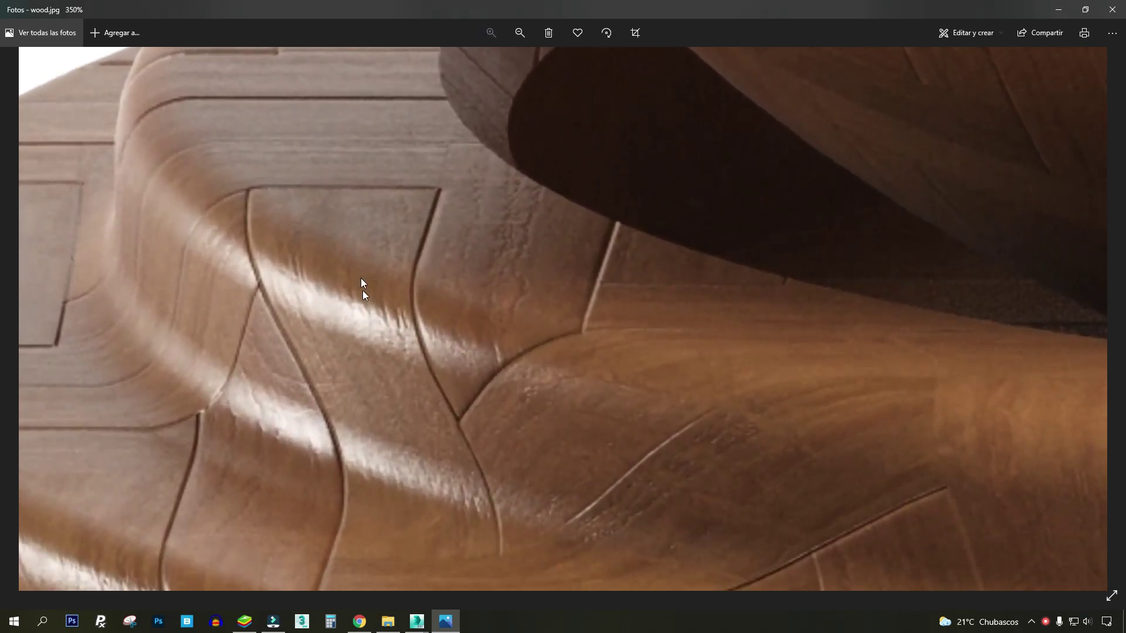
Examine the surface relief and plank seams around the sphere's bright highlight in the reference render.
scroll(378, 328, down, 8)
scroll(271, 235, up, 6)
drag(269, 236, 296, 270)
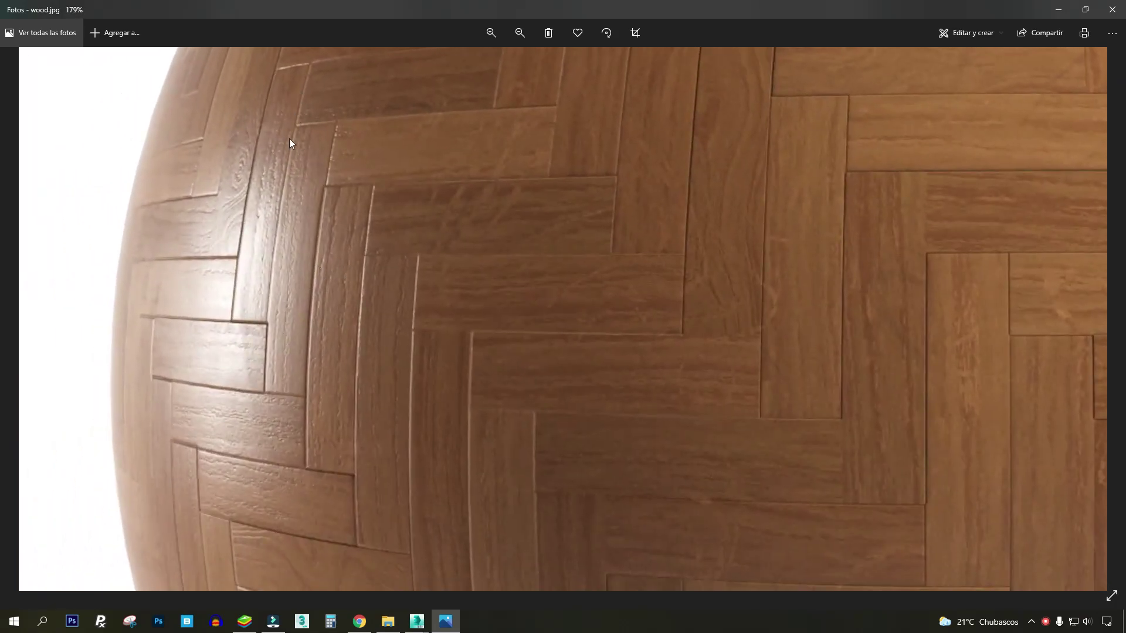
drag(350, 363, 258, 216)
scroll(258, 215, down, 3)
drag(220, 140, 283, 252)
scroll(212, 243, up, 2)
scroll(283, 252, up, 3)
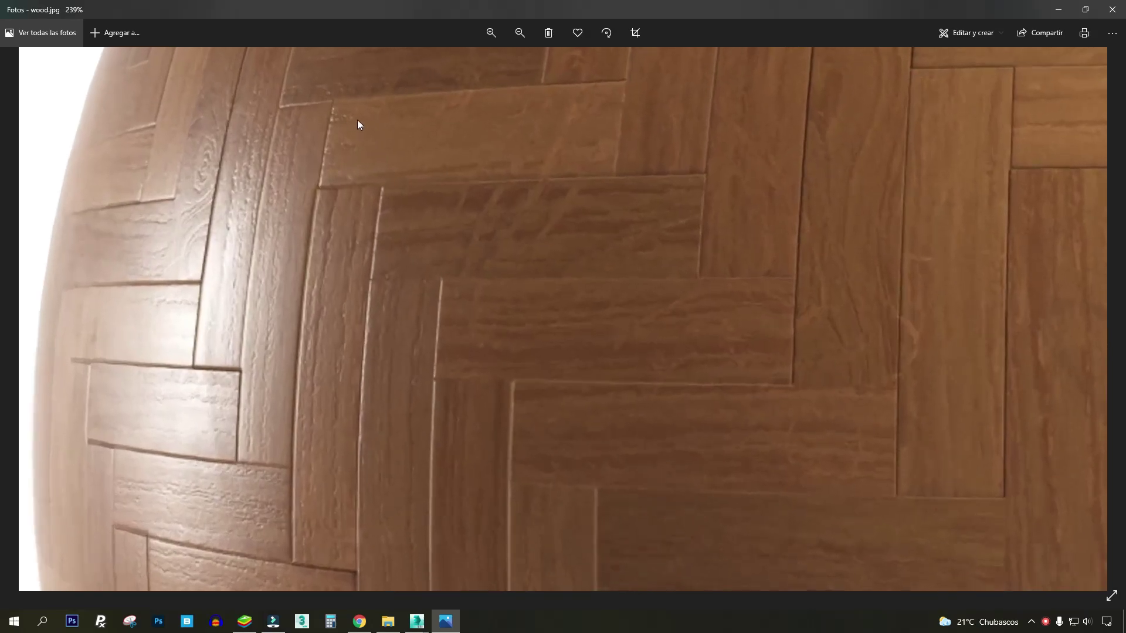
drag(290, 522, 342, 390)
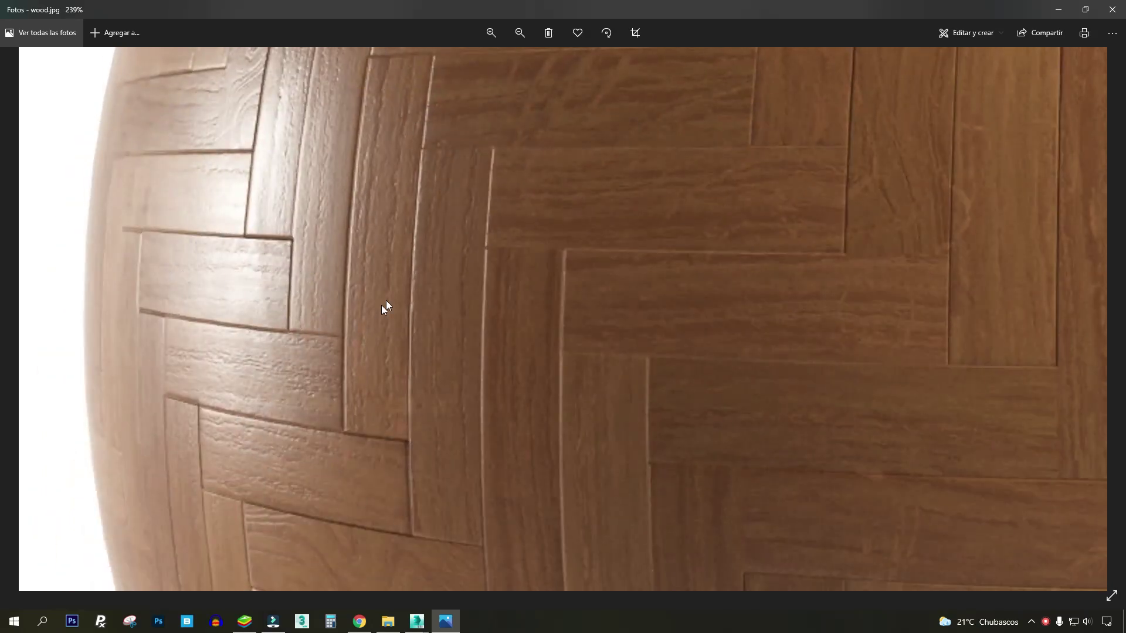
scroll(304, 381, down, 2)
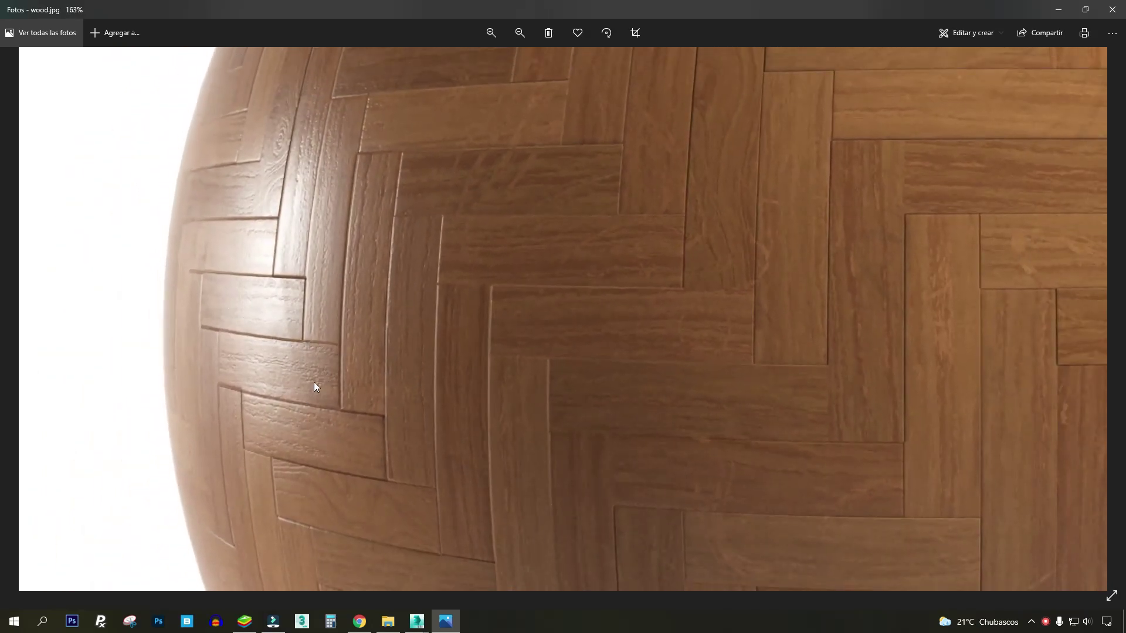
Look over the sphere's lower planks and the rounded edges of the base in the reference render.
drag(400, 420, 440, 252)
drag(467, 304, 417, 132)
drag(264, 492, 347, 249)
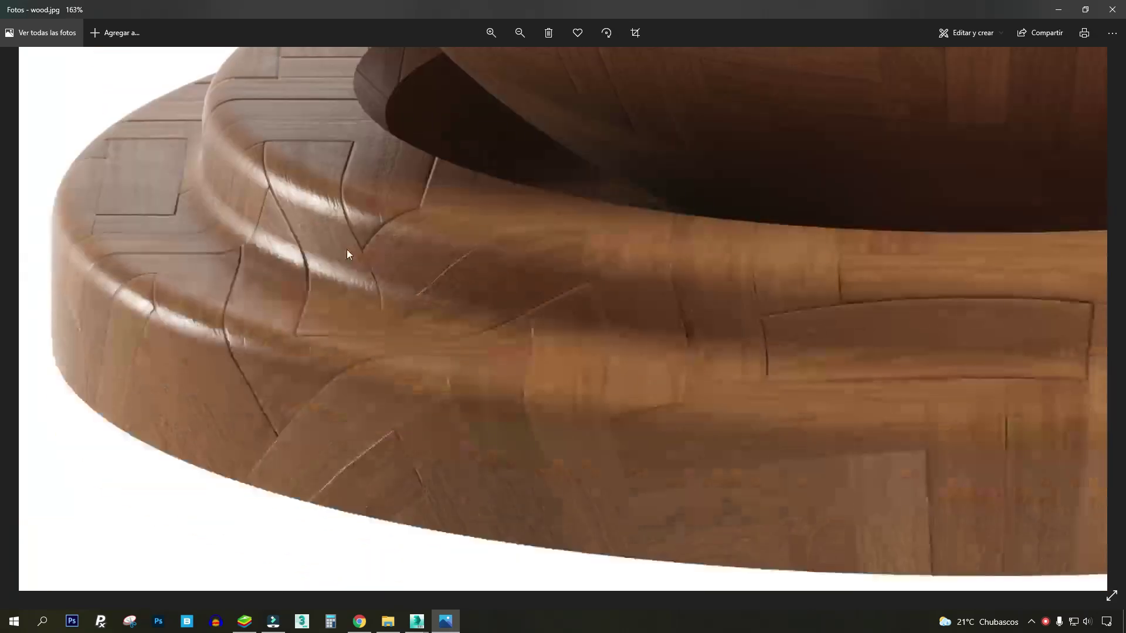
drag(362, 129, 381, 457)
Switch to 3ds Max, open the Slate Material Editor and display the parameters of the 13.jpg bitmap node.
click(1054, 11)
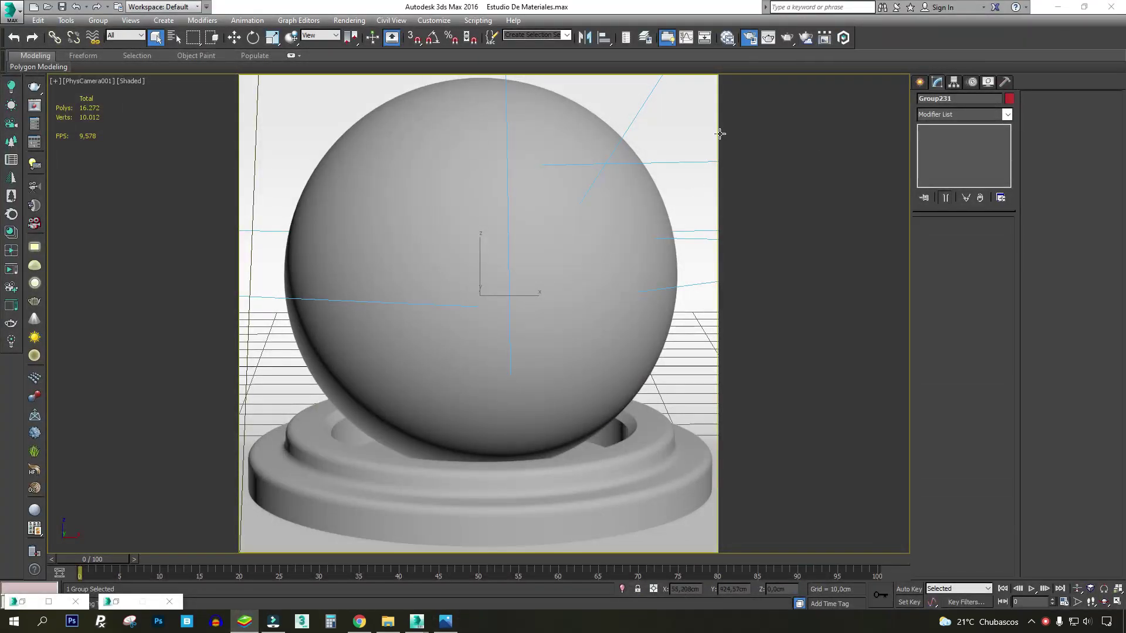
click(728, 39)
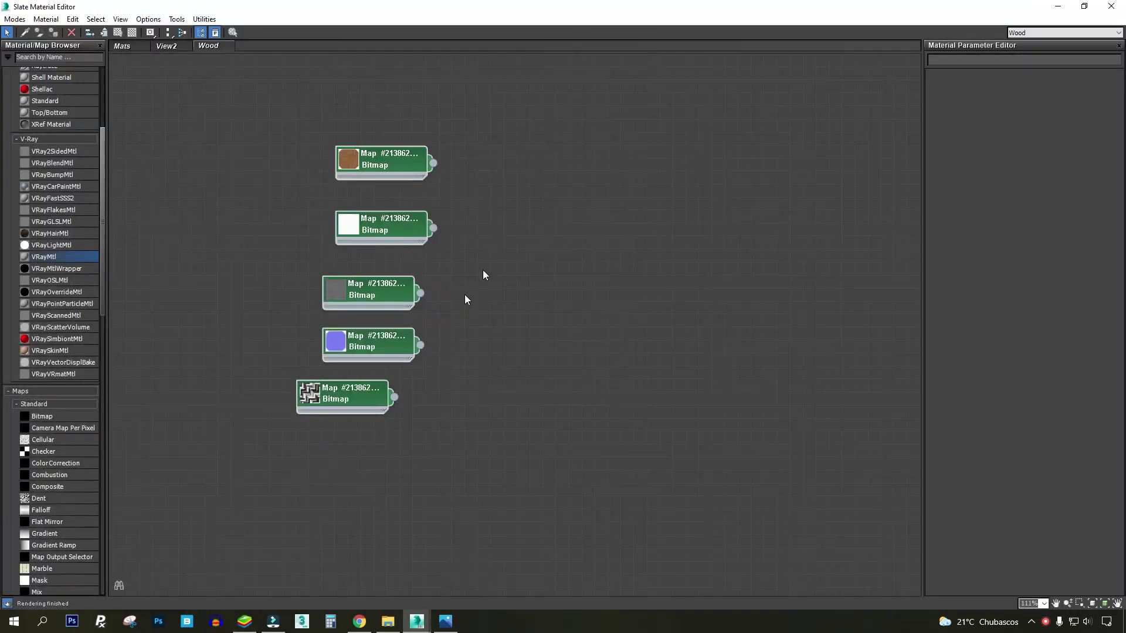
drag(407, 164, 386, 174)
double_click(386, 174)
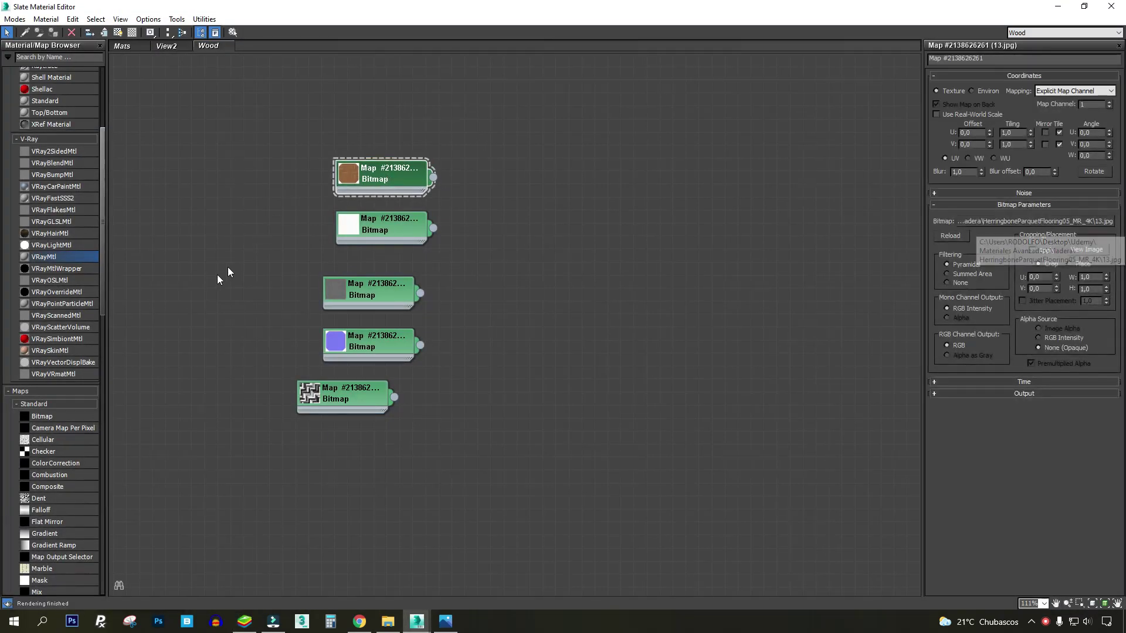
Browse the texture files in the HerringboneParquetFlooring05_MR_4K folder without loading a new bitmap.
click(50, 418)
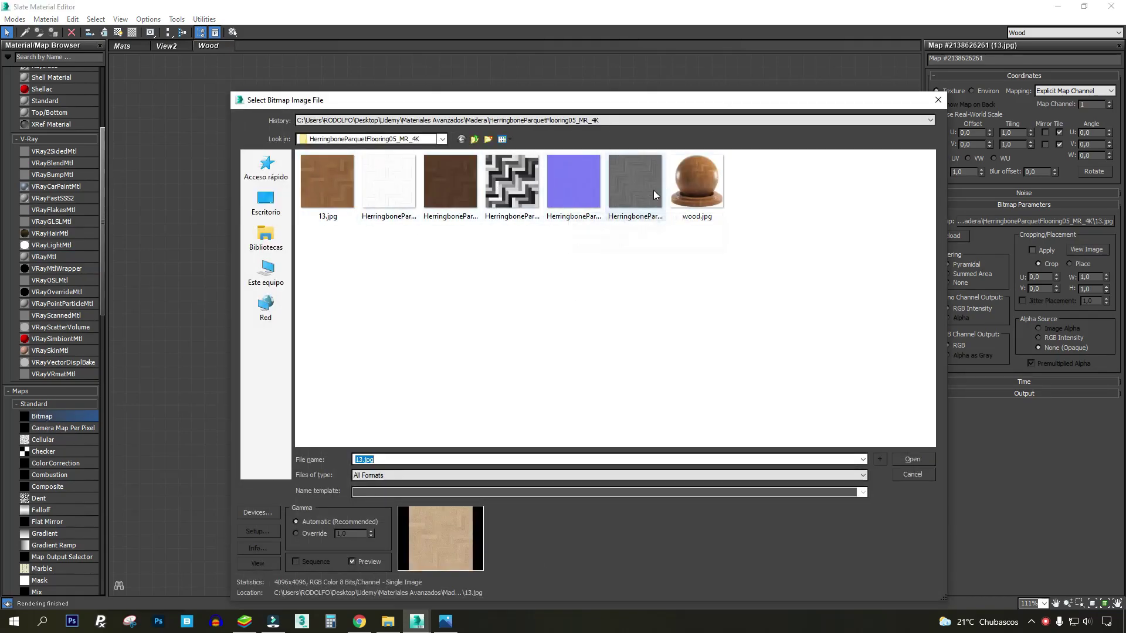
click(938, 99)
scroll(635, 319, up, 2)
drag(596, 317, 581, 333)
key(Delete)
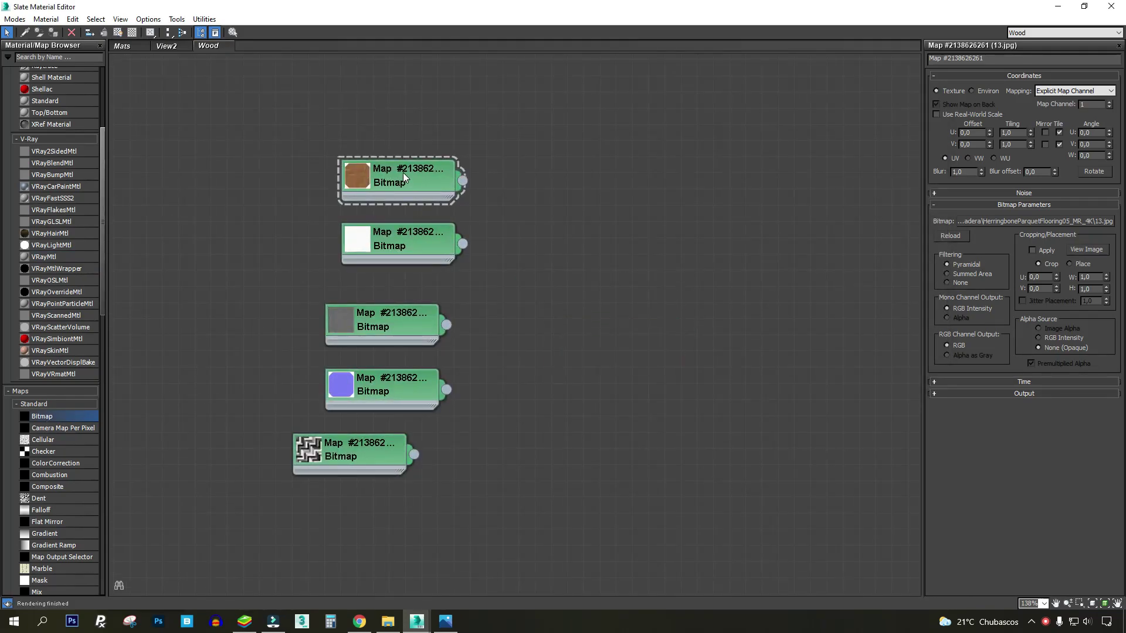
View the 13.jpg wood colour bitmap at full size and examine its grain.
click(403, 173)
click(1086, 249)
scroll(537, 111, up, 2)
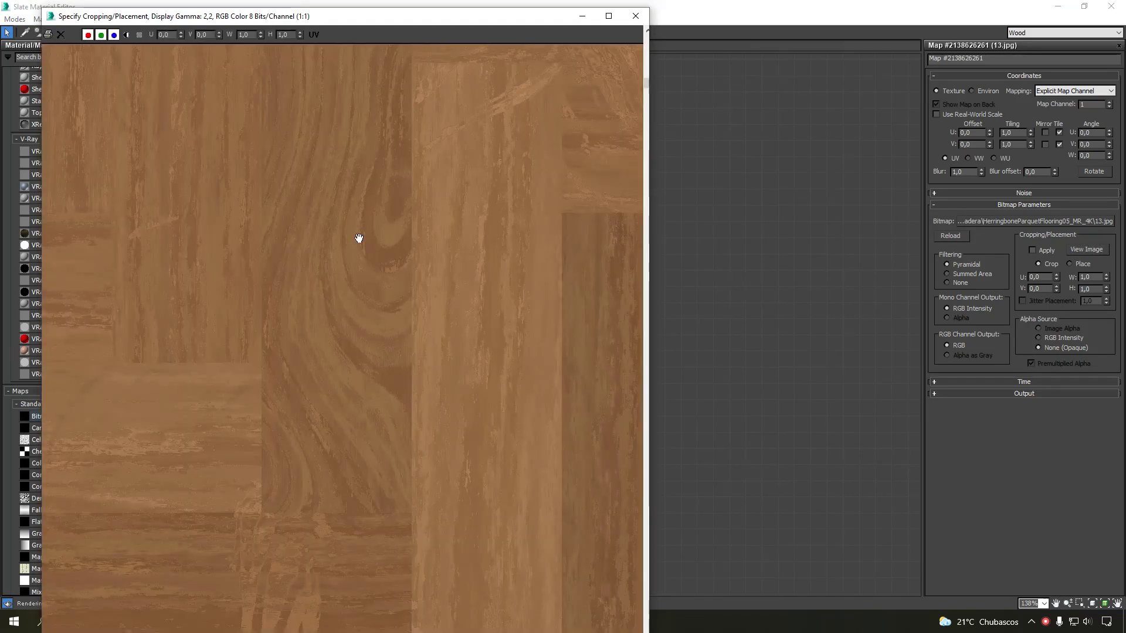
drag(359, 238, 434, 311)
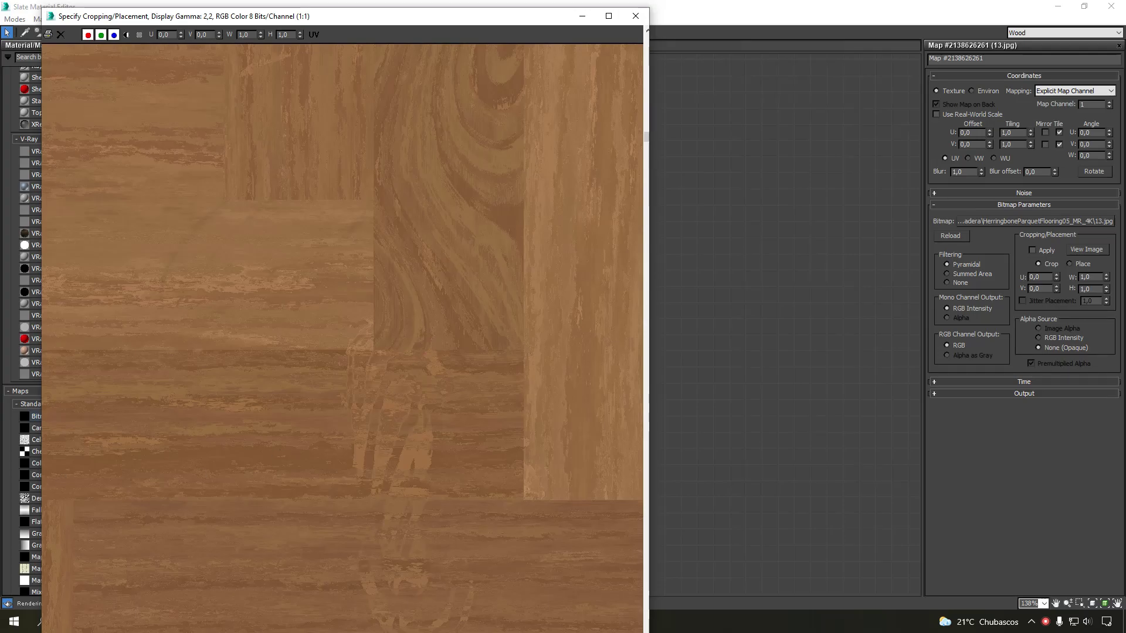
Switch to the wood.jpg reference in Photos and compare the sphere's wood grain with the colour bitmap.
key(alt+Tab)
scroll(449, 173, up, 4)
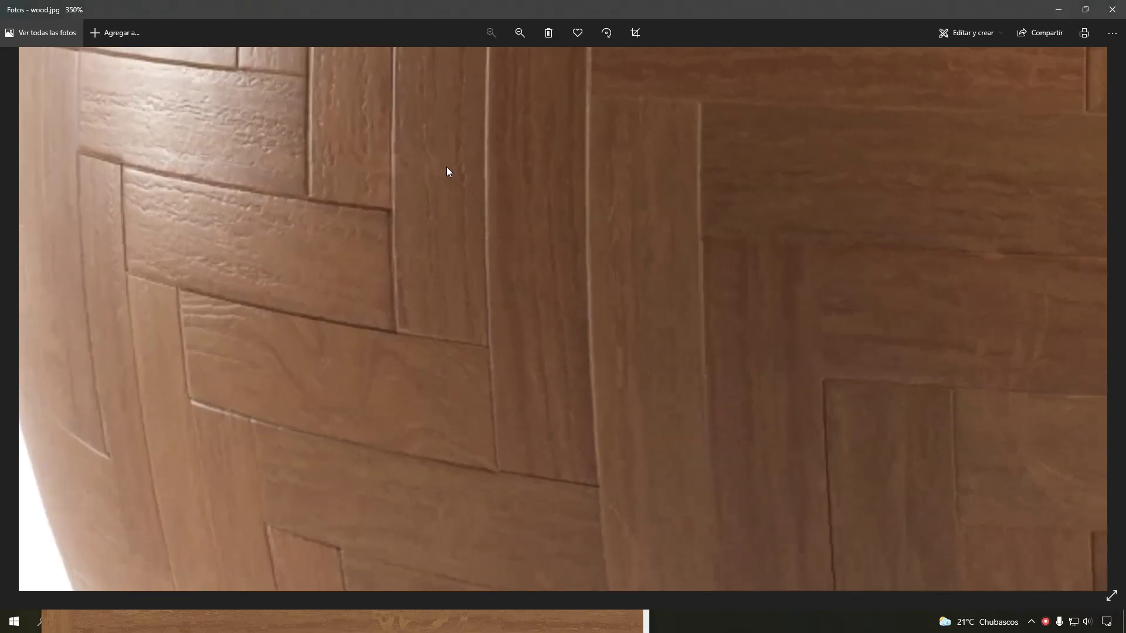
scroll(450, 241, down, 5)
scroll(633, 100, up, 2)
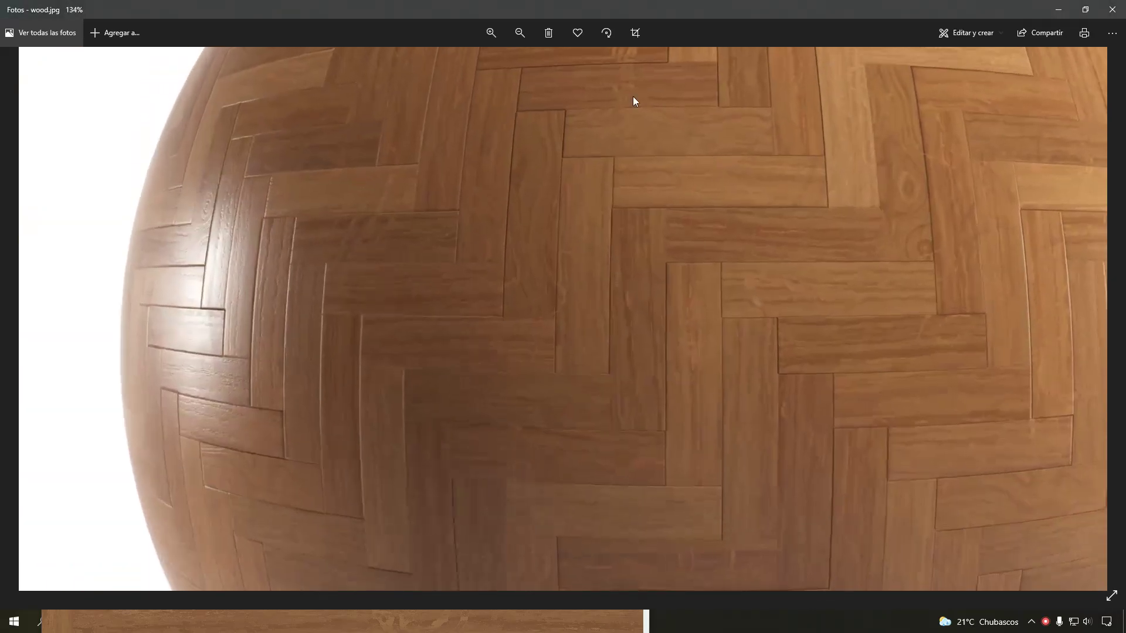
Return to the material editor and view the HerringboneParquetFlooring05_4K_AO.png bitmap at 1:1.
key(alt+Tab)
click(392, 233)
scroll(381, 247, up, 3)
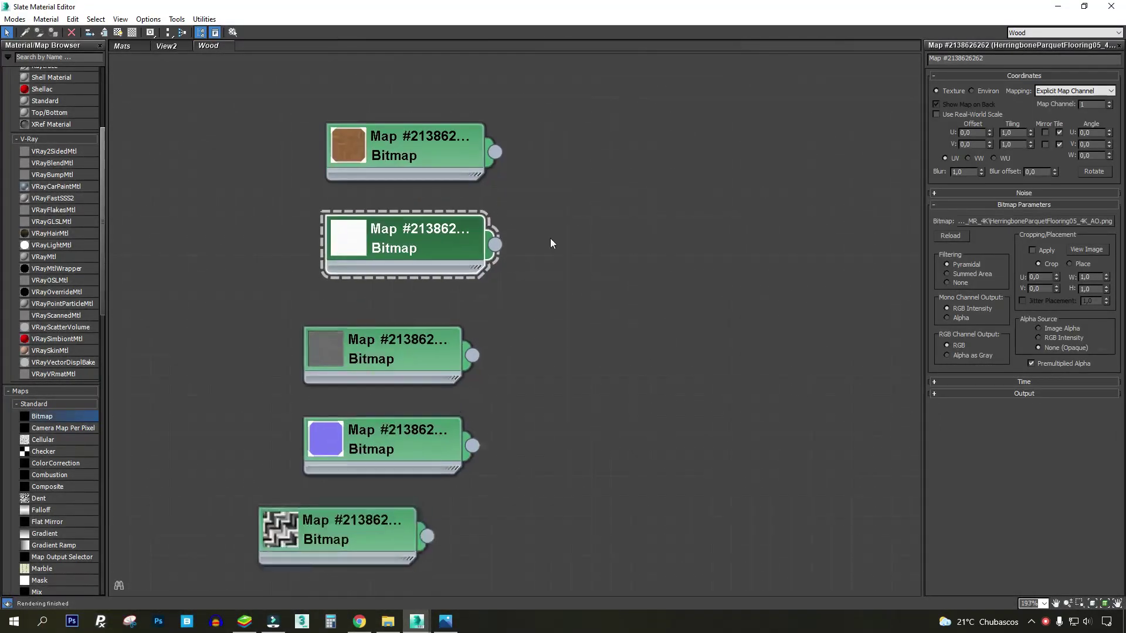
click(1087, 250)
scroll(302, 183, up, 3)
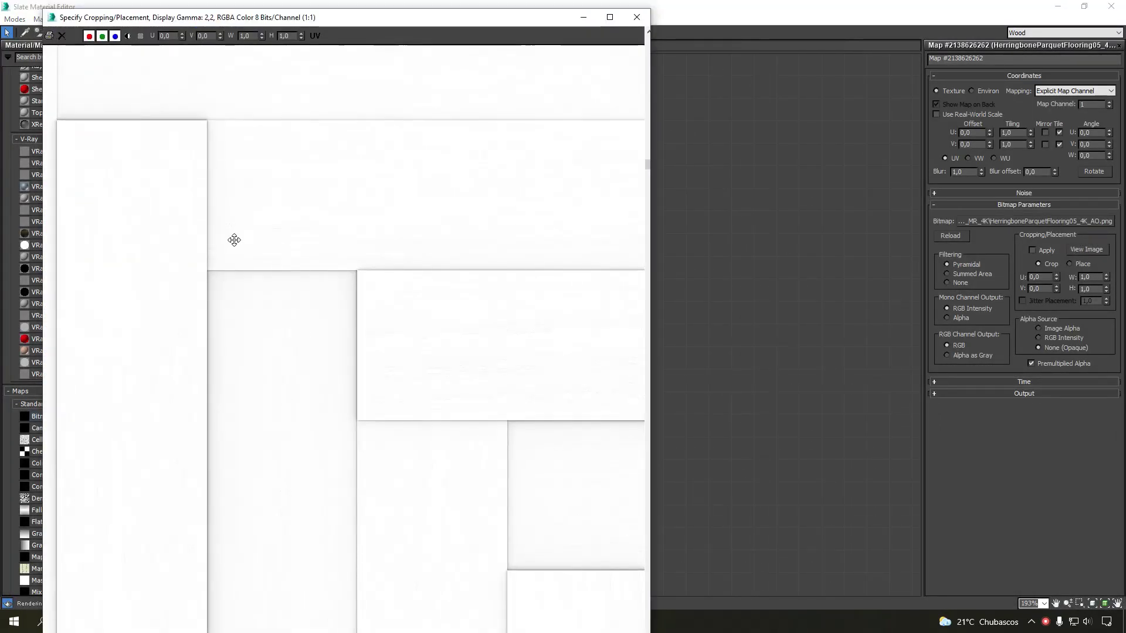
Examine the shading along the plank joints across the ambient occlusion bitmap.
middle_drag(157, 410, 243, 218)
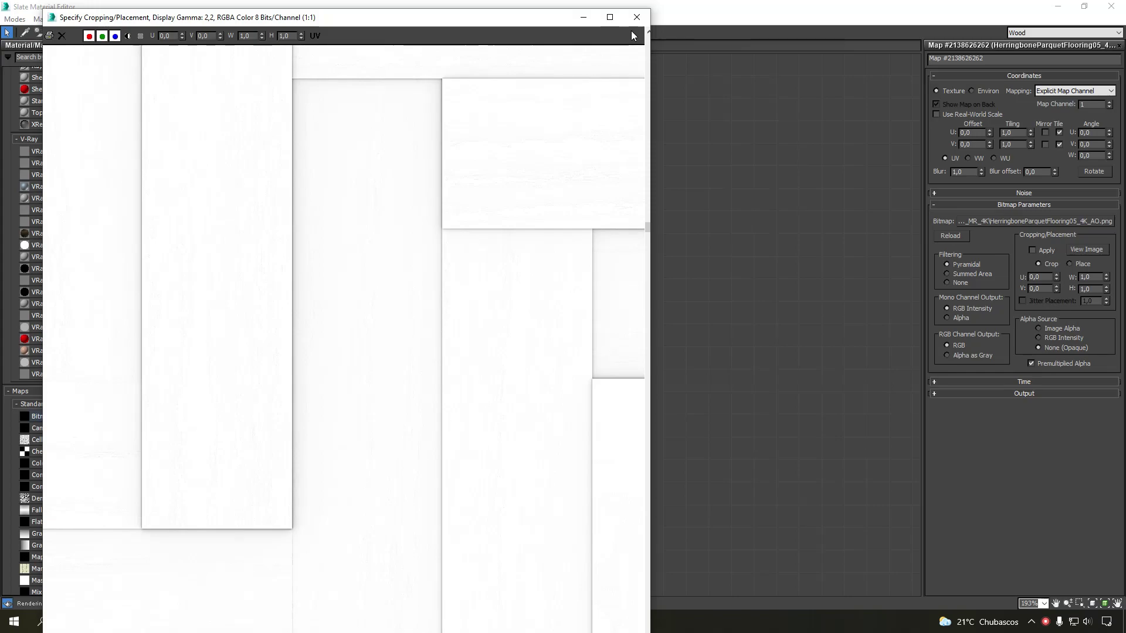
scroll(315, 266, down, 1)
middle_drag(344, 271, 322, 146)
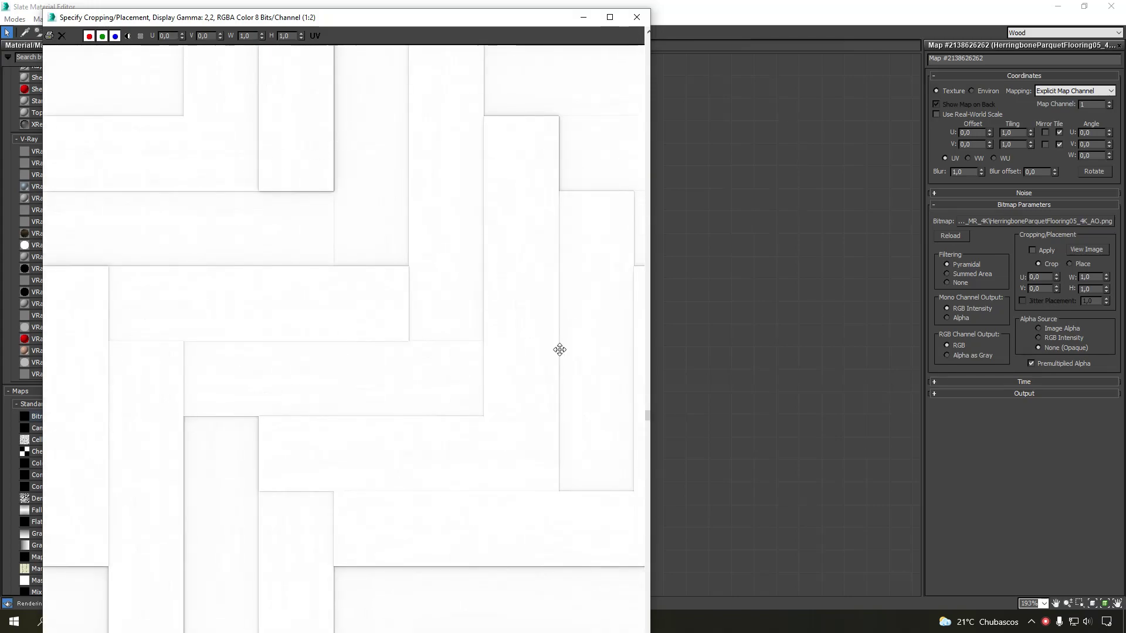
middle_drag(391, 210, 383, 364)
middle_drag(423, 249, 459, 90)
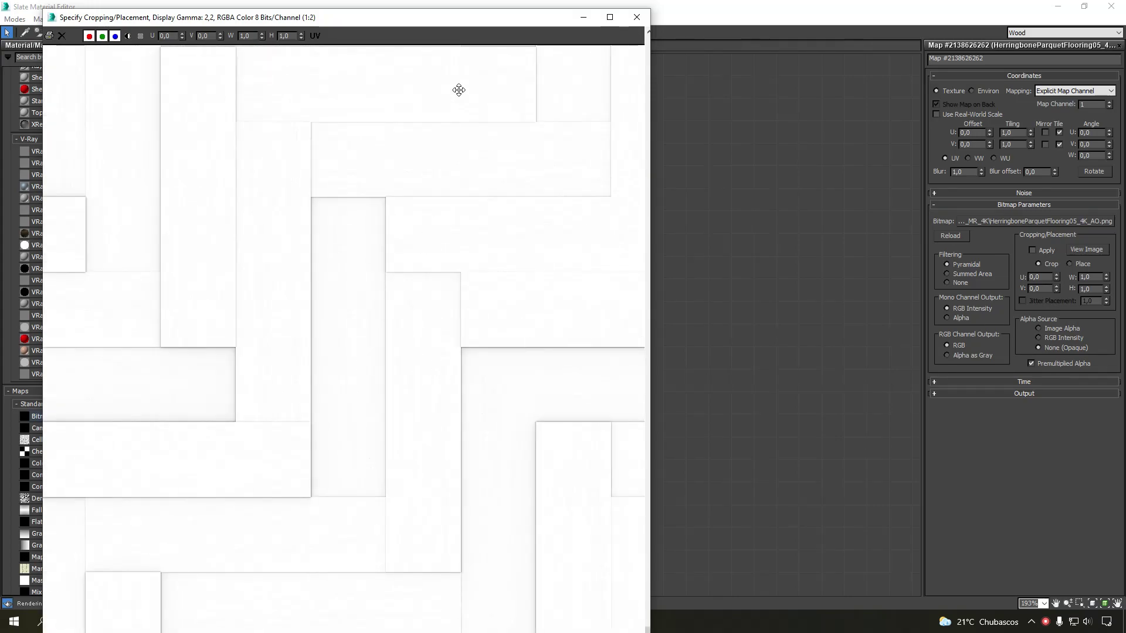
middle_drag(501, 289, 491, 294)
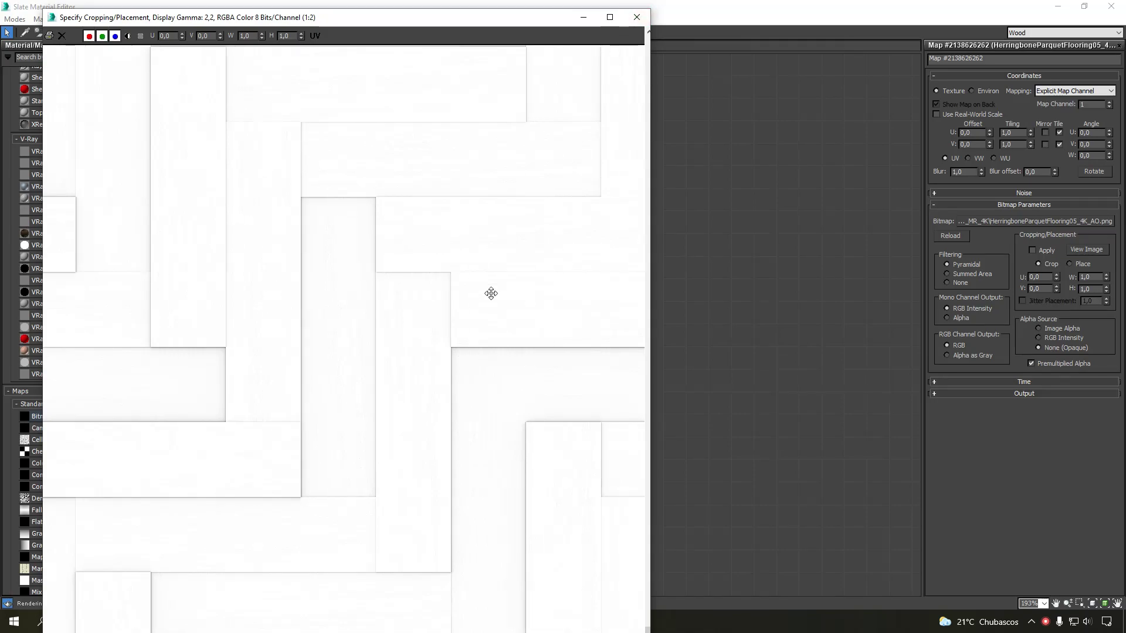
middle_drag(344, 239, 223, 374)
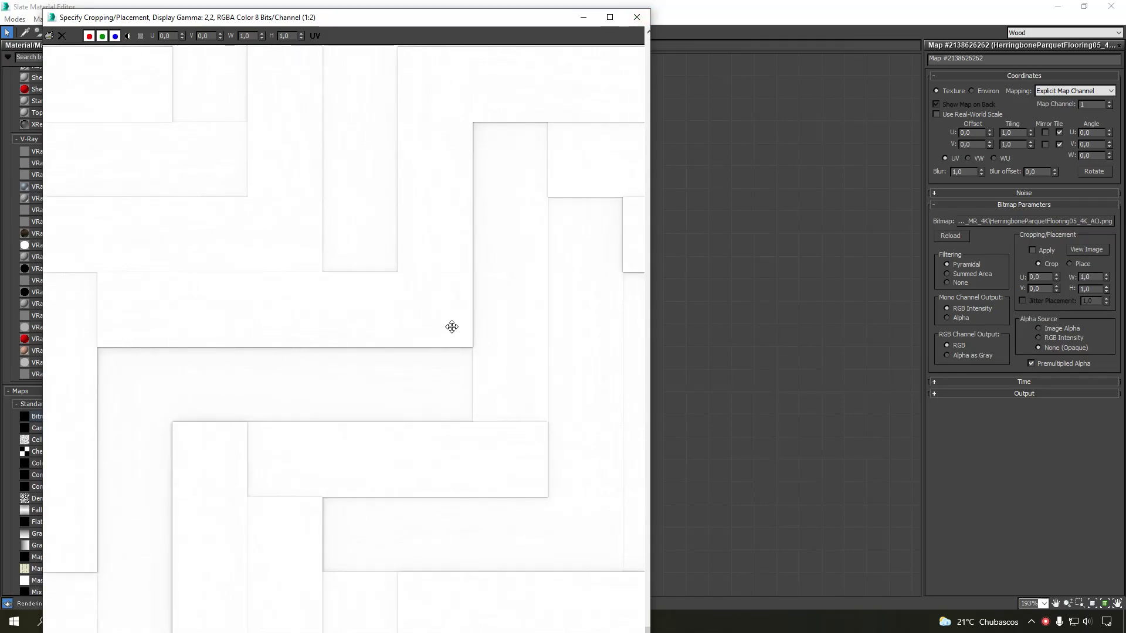
middle_drag(354, 305, 243, 305)
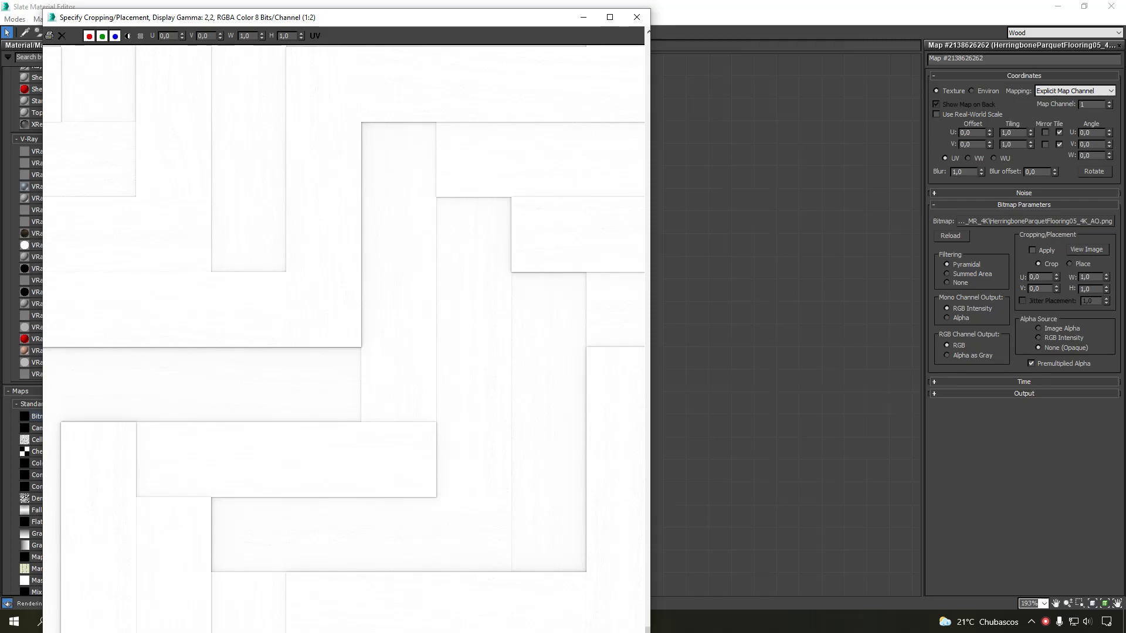
Switch to the reference render in Photos and inspect the dark plank joints on the base and lower sphere.
key(alt+Tab)
scroll(365, 455, up, 1)
drag(365, 456, 393, 325)
drag(437, 551, 441, 356)
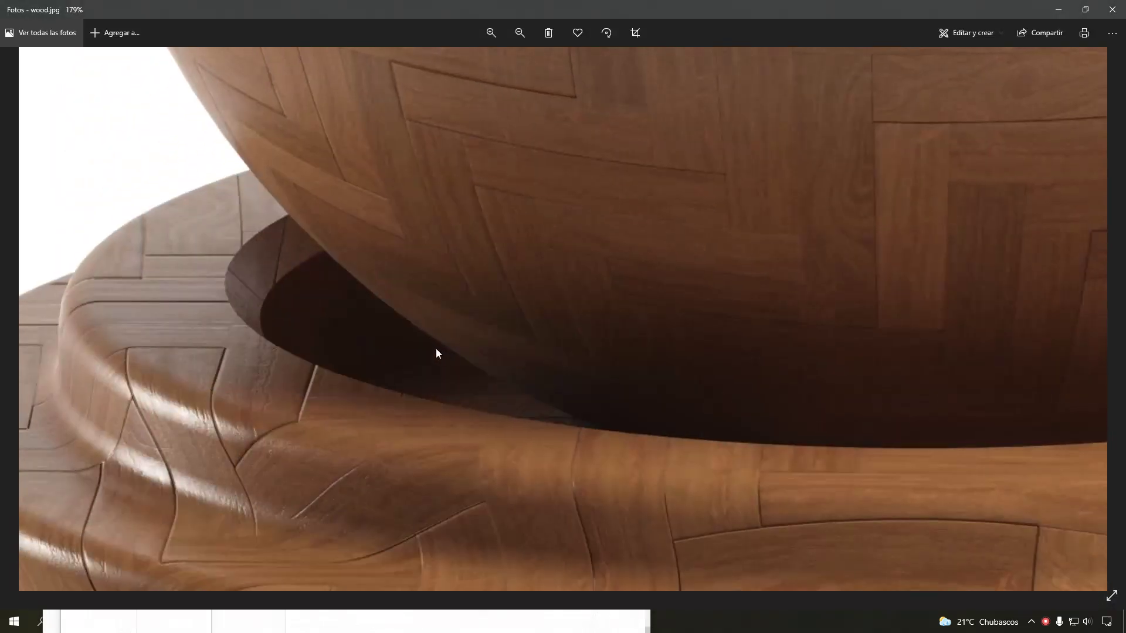
drag(233, 405, 324, 272)
drag(239, 374, 241, 297)
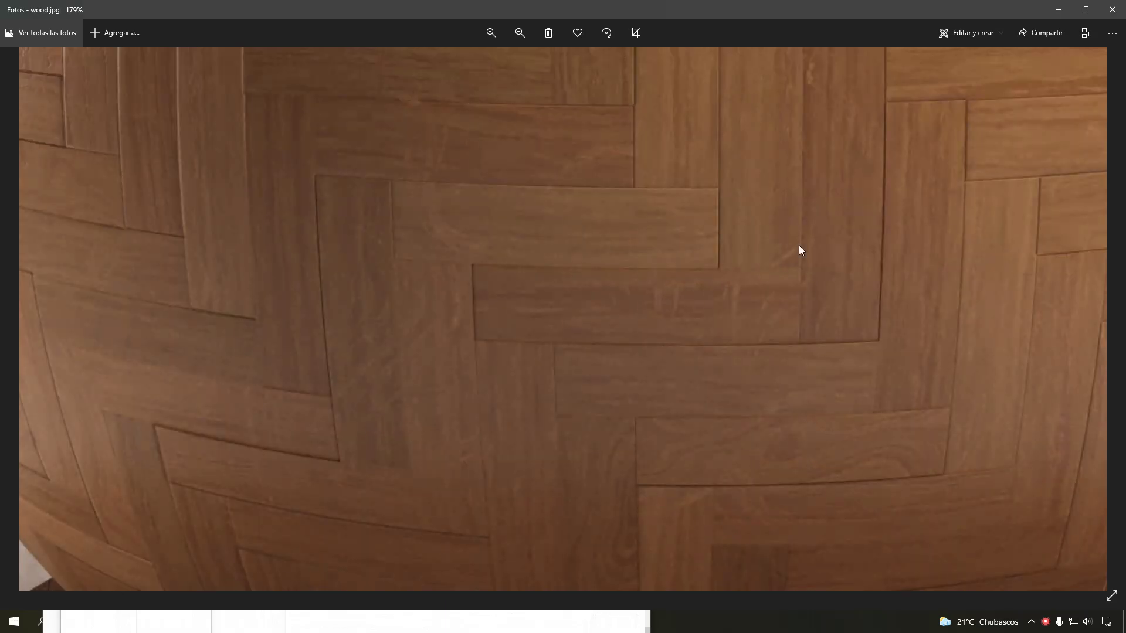
Inspect the shadowed joints between the sphere's central planks up close, and return to the ambient occlusion bitmap.
drag(799, 245, 671, 320)
scroll(671, 321, up, 1)
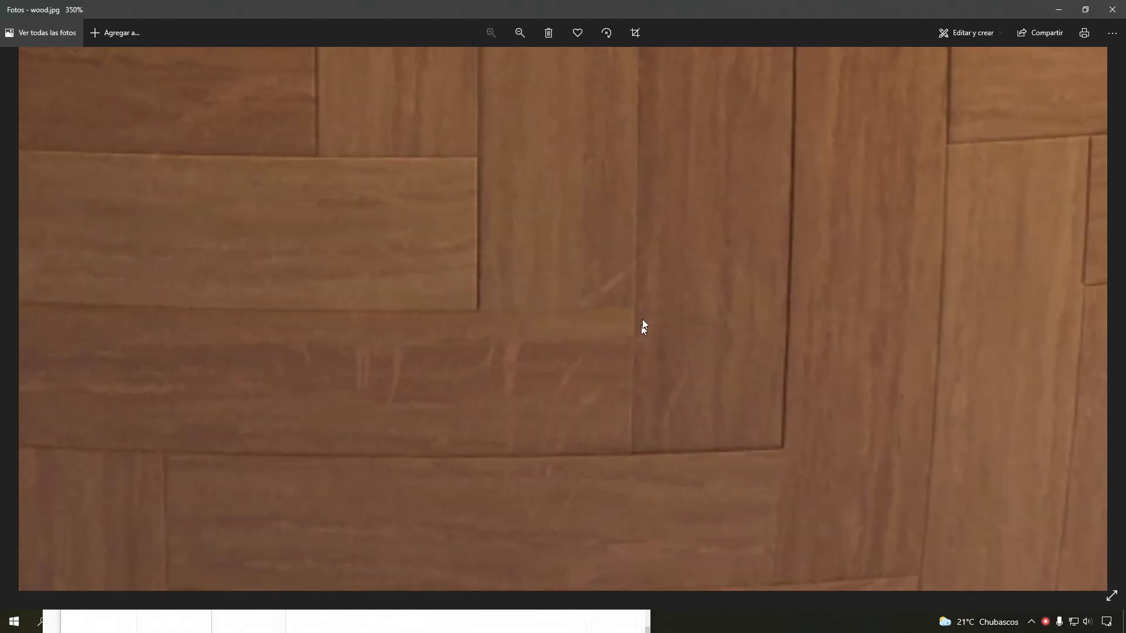
drag(631, 390, 632, 317)
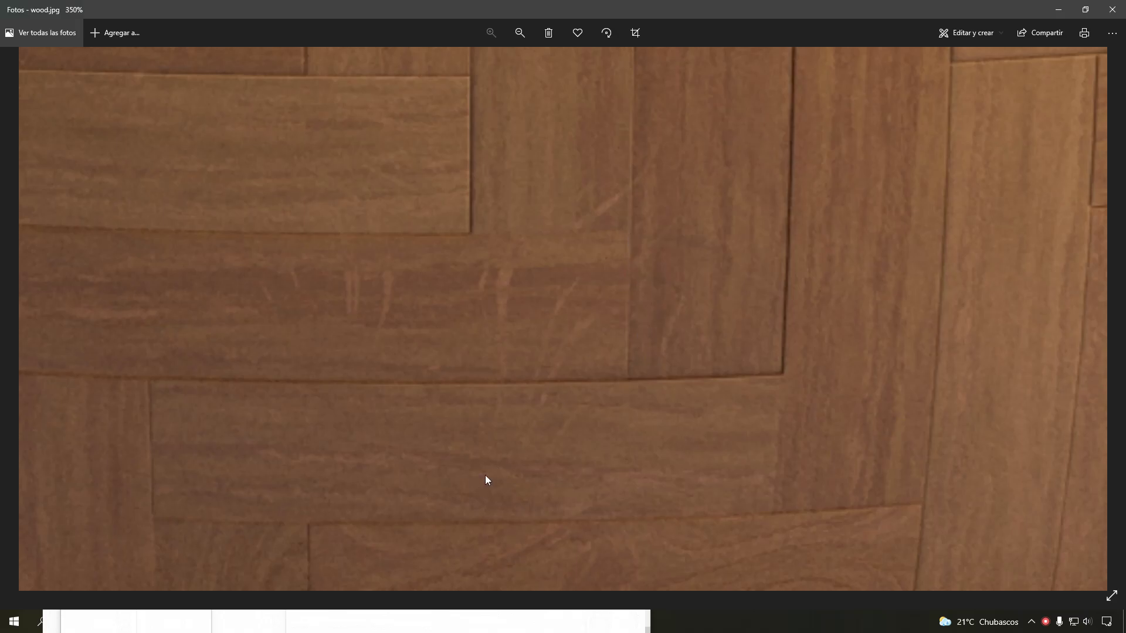
scroll(614, 321, down, 5)
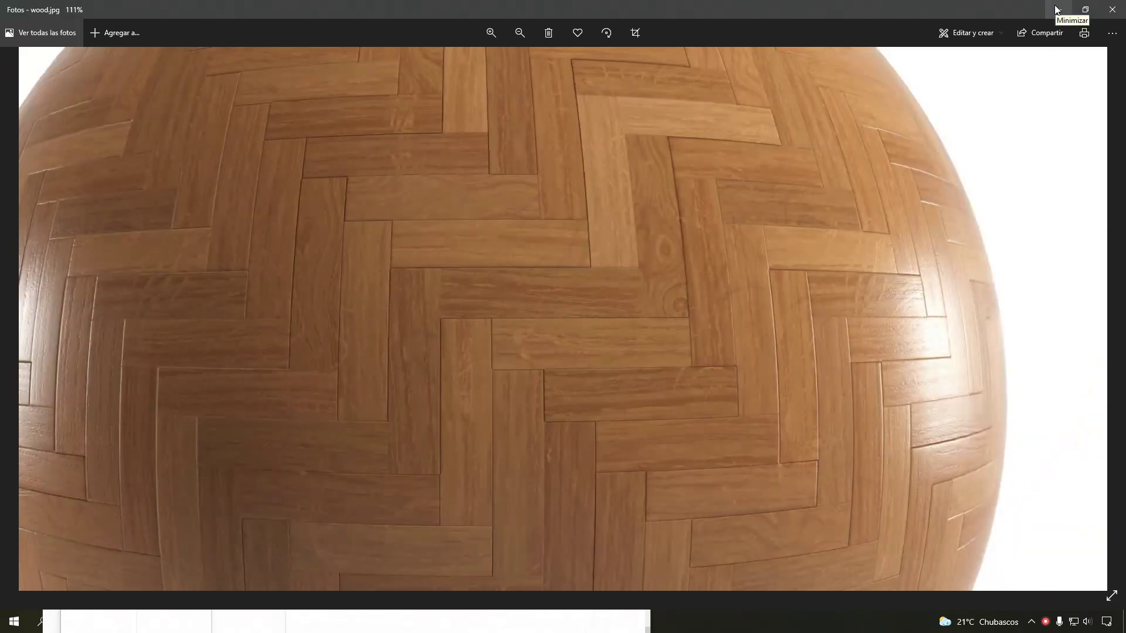
click(1055, 9)
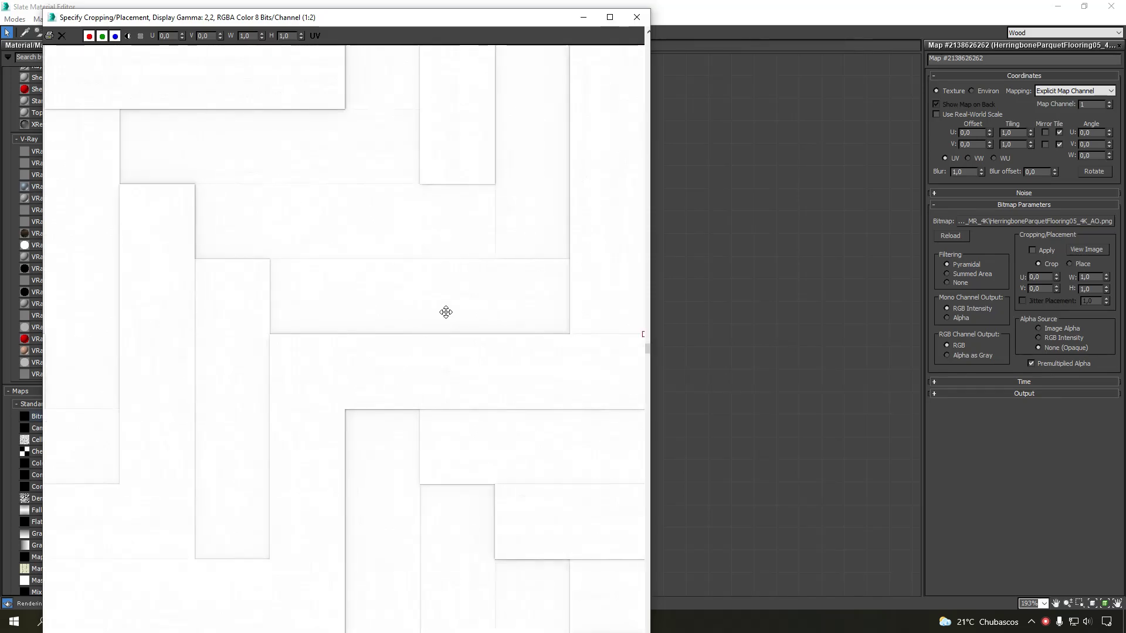
Switch to the reference render in Photos and inspect the plank joints near the sphere's bright highlight.
scroll(460, 302, down, 1)
key(alt+Tab)
drag(434, 298, 597, 244)
scroll(258, 387, up, 2)
drag(251, 393, 230, 199)
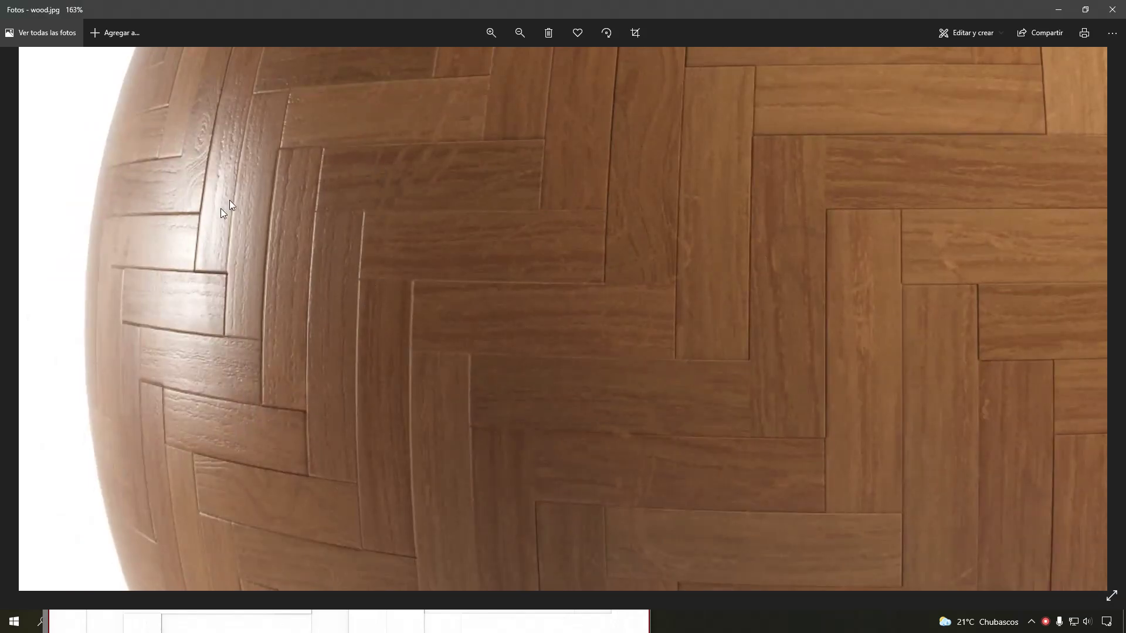
Return to the ambient occlusion bitmap, examine the shading along its plank edges, and close the image view.
click(1060, 10)
scroll(493, 197, up, 1)
middle_drag(475, 130, 465, 235)
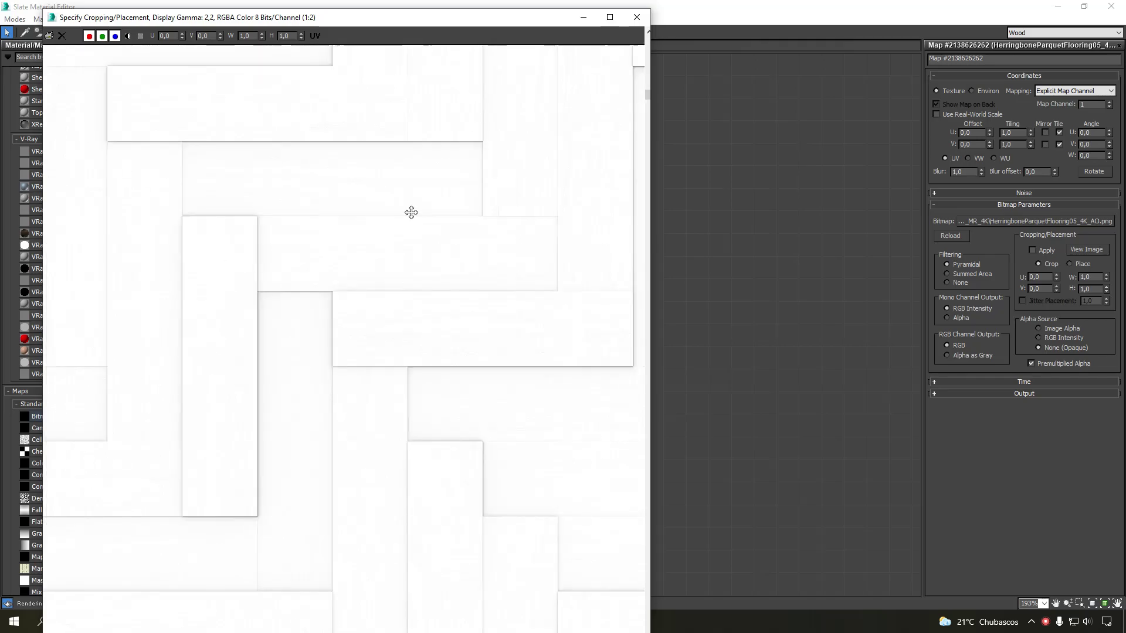
scroll(409, 212, up, 1)
scroll(325, 229, down, 1)
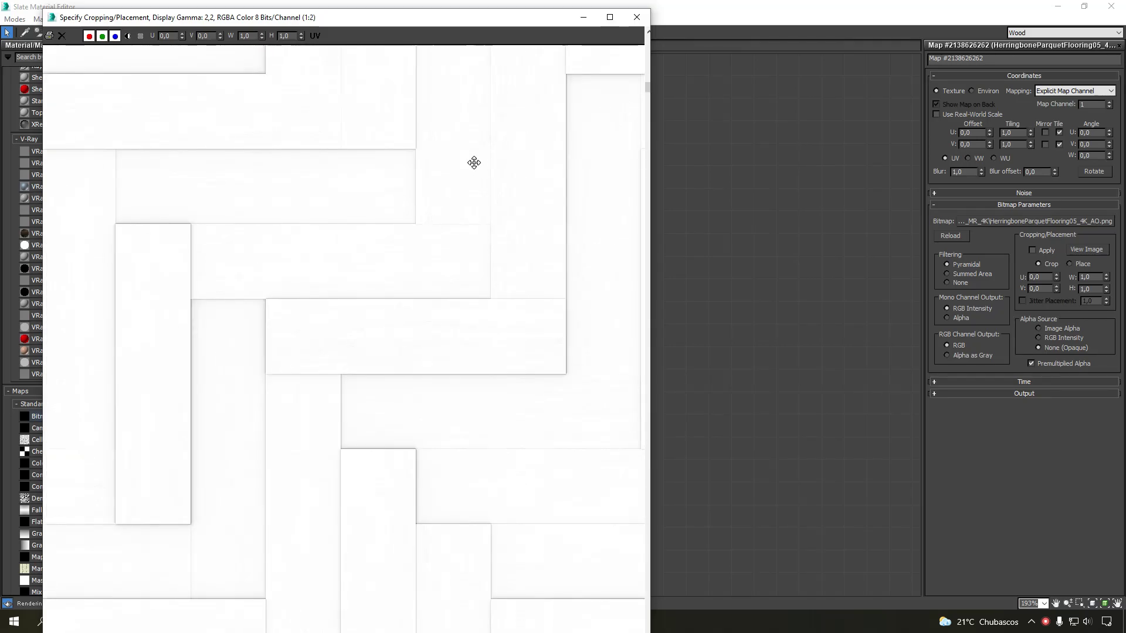
click(637, 17)
View the HerringboneParquetFlooring05_4K_Roughness.png bitmap, examine its grain and scratches, and close the image view.
click(410, 329)
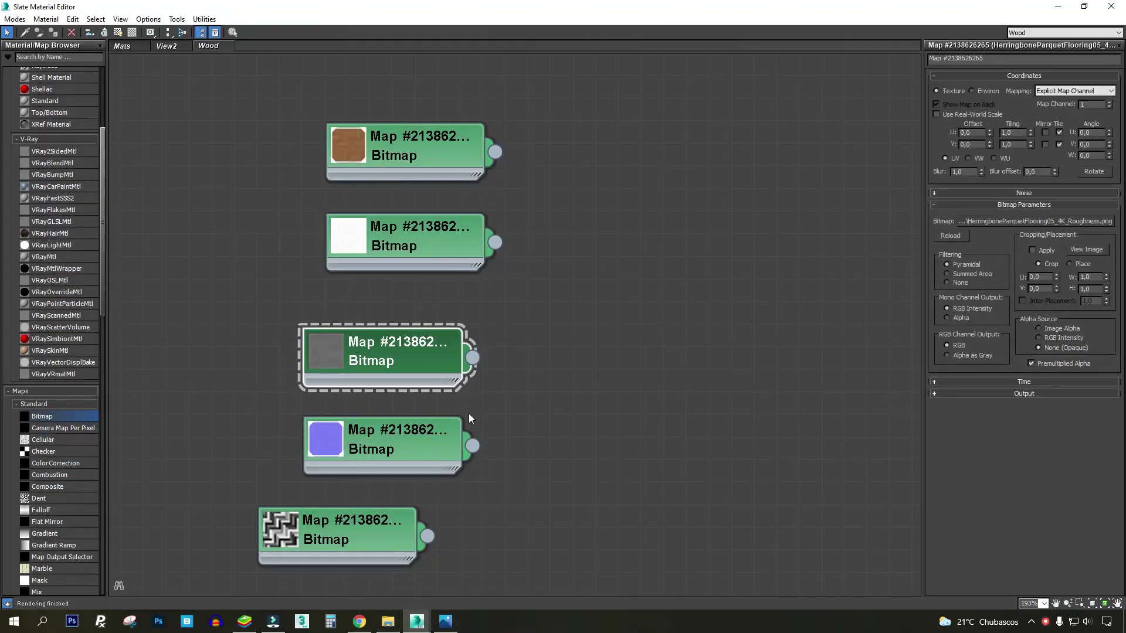
click(1087, 248)
scroll(522, 181, up, 2)
scroll(543, 177, down, 2)
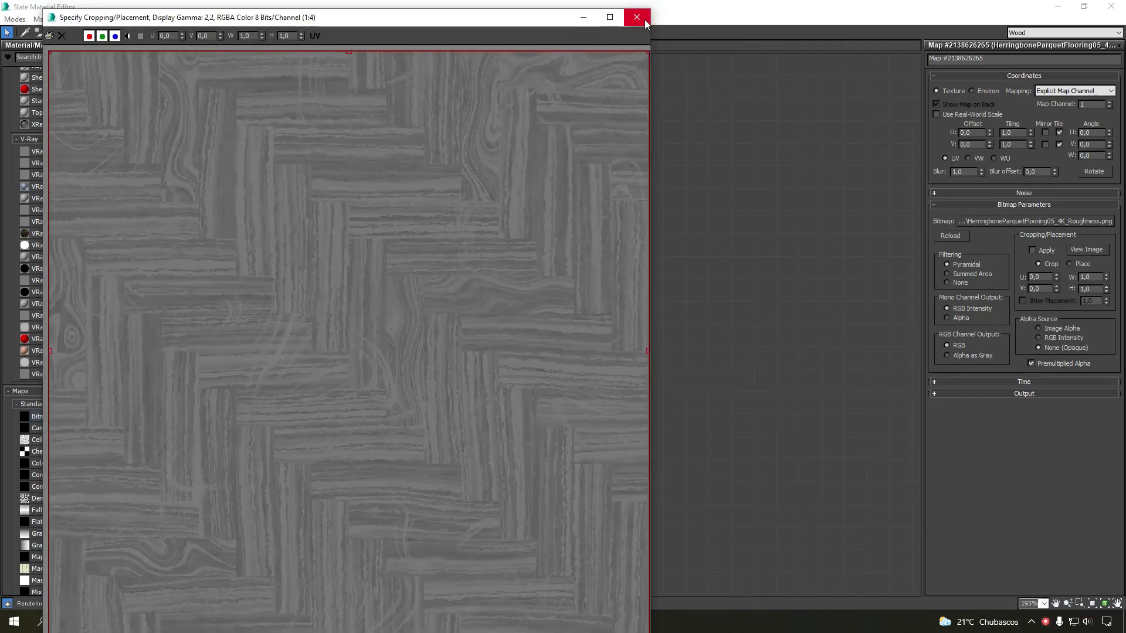
click(645, 21)
Rearrange the wood colour, ambient occlusion and roughness bitmap nodes, keeping them clear of the normal map node.
middle_drag(376, 245, 458, 215)
drag(442, 334, 441, 357)
drag(502, 118, 403, 136)
middle_drag(405, 131, 211, 175)
drag(219, 150, 299, 126)
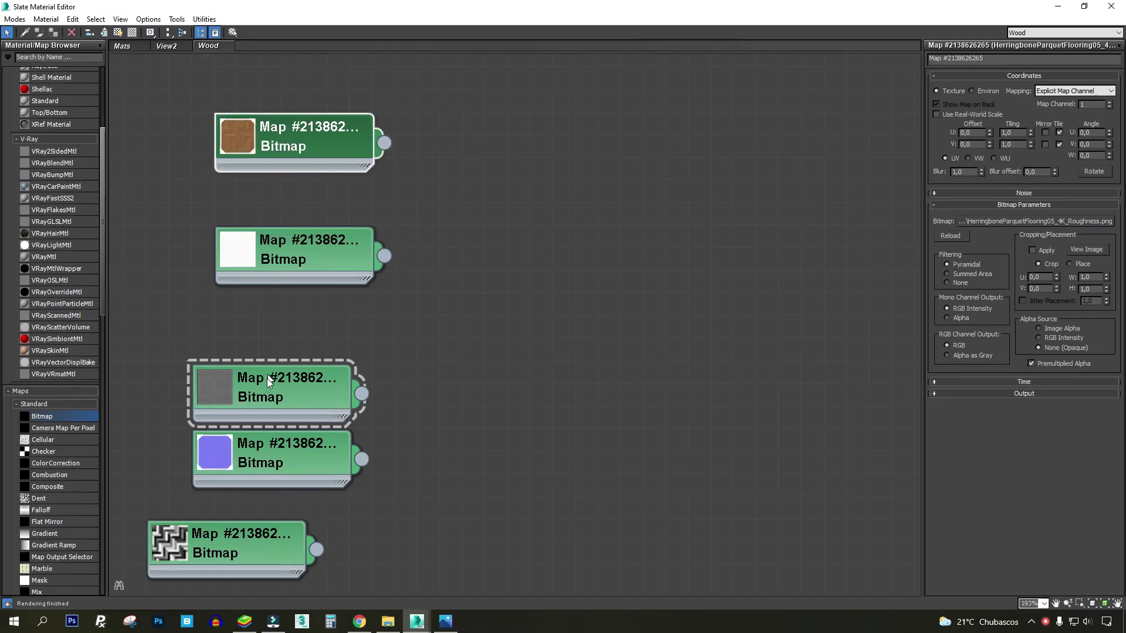
drag(264, 400, 309, 351)
middle_drag(309, 352, 426, 208)
Select the normal map node and view HerringboneParquetFlooring05_4K_Normal.png at 1:1.
double_click(340, 339)
scroll(340, 339, up, 1)
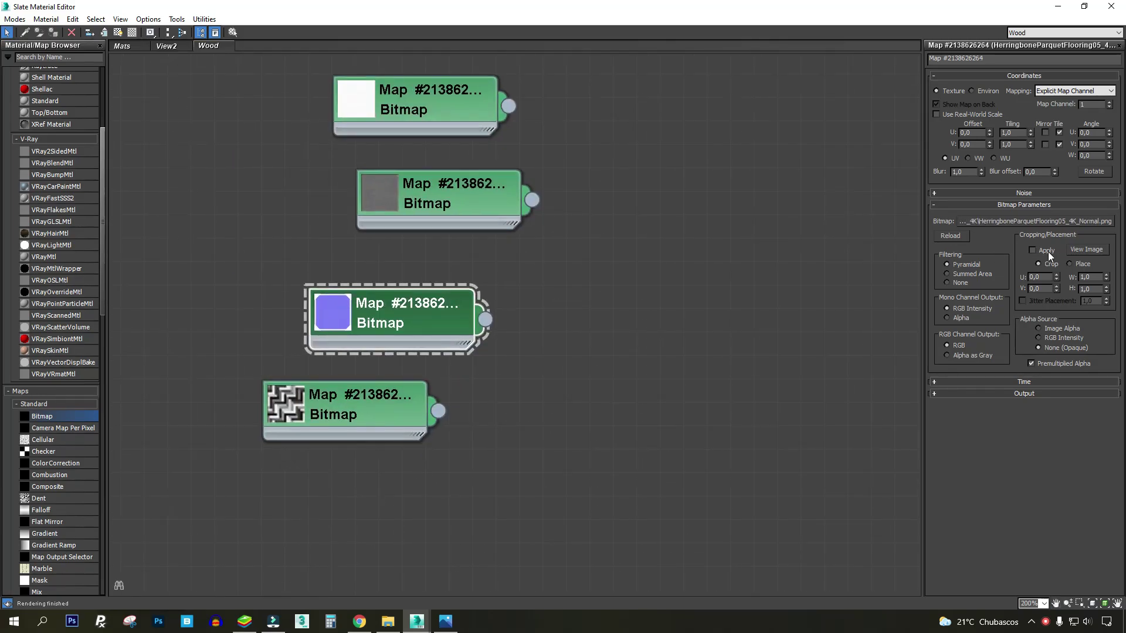
click(1088, 250)
scroll(437, 188, up, 2)
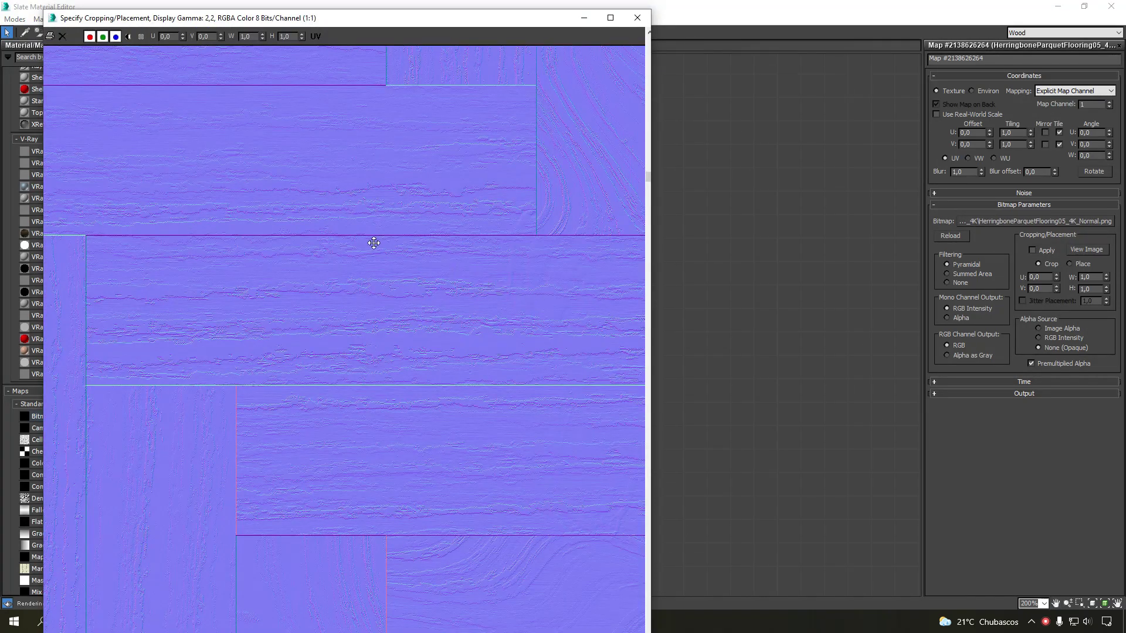
Examine the grain relief and plank edges across several areas of the normal map bitmap.
middle_drag(374, 247, 475, 333)
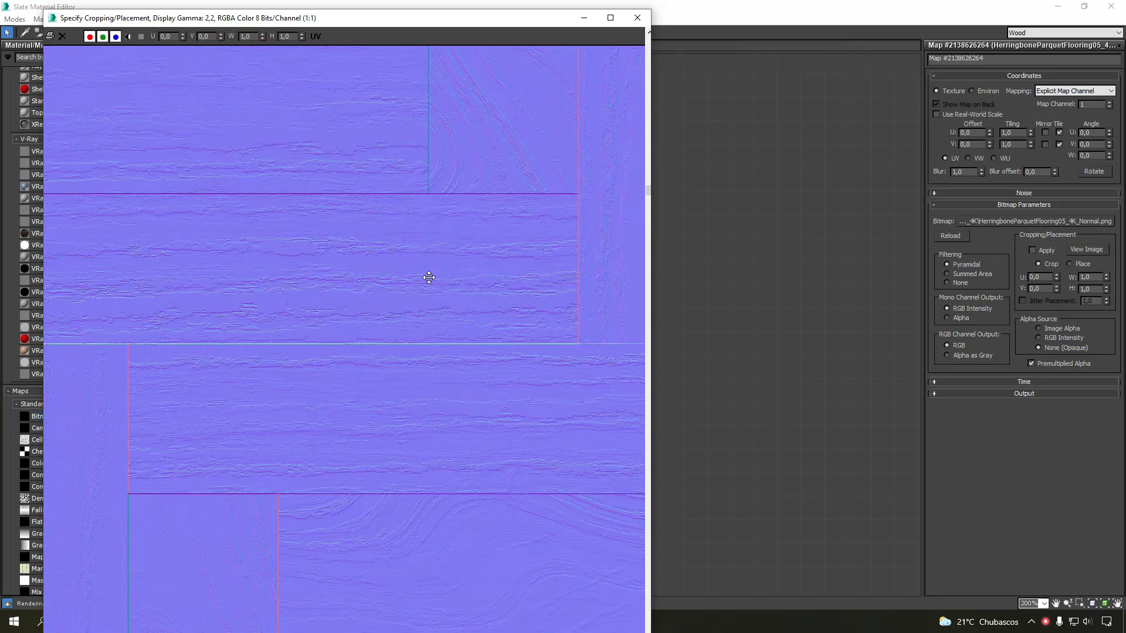
scroll(454, 263, down, 1)
middle_drag(277, 285, 310, 204)
scroll(168, 274, up, 1)
middle_drag(168, 275, 362, 171)
middle_drag(251, 287, 421, 291)
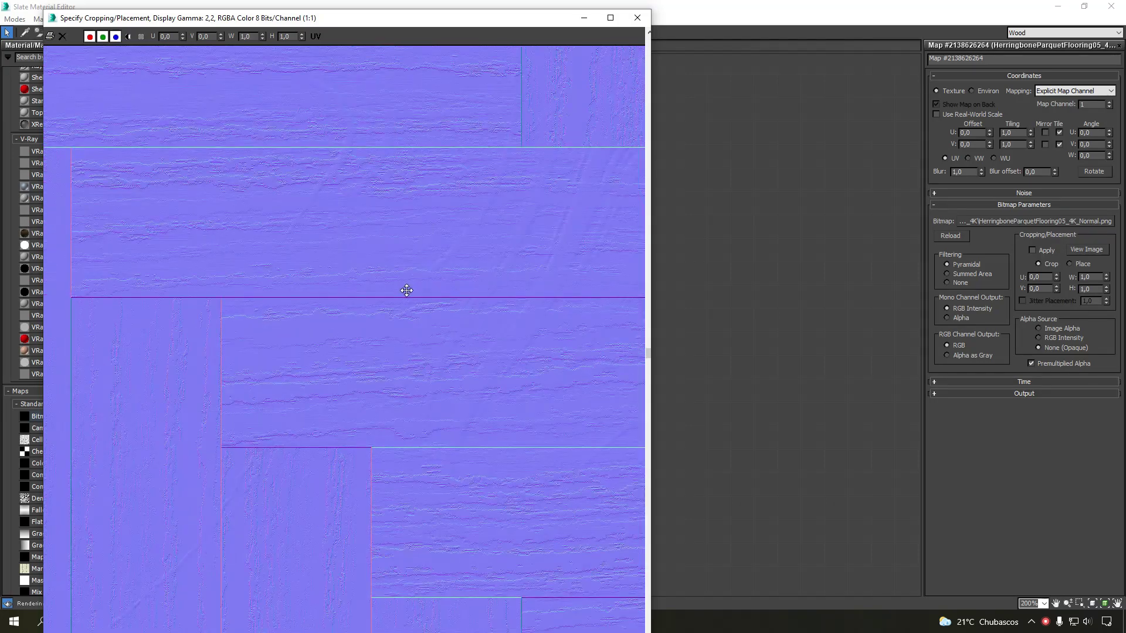
middle_drag(277, 394, 327, 287)
Switch to the reference render in Photos and inspect the wood grain relief and plank joints on the sphere and base.
key(alt+Tab)
scroll(299, 276, up, 4)
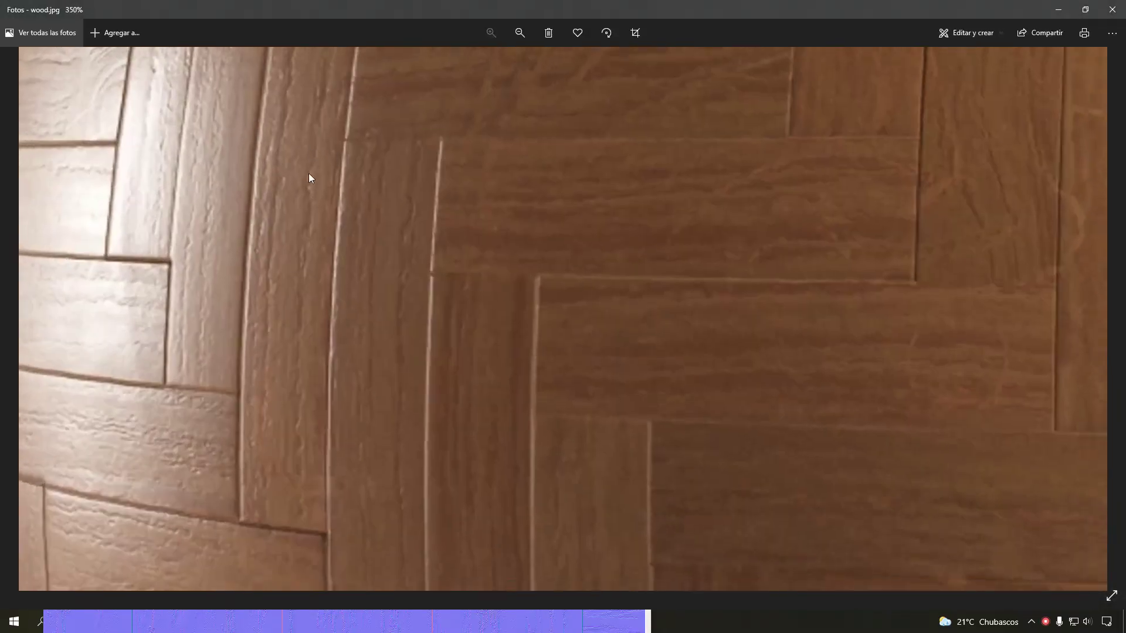
scroll(273, 281, down, 2)
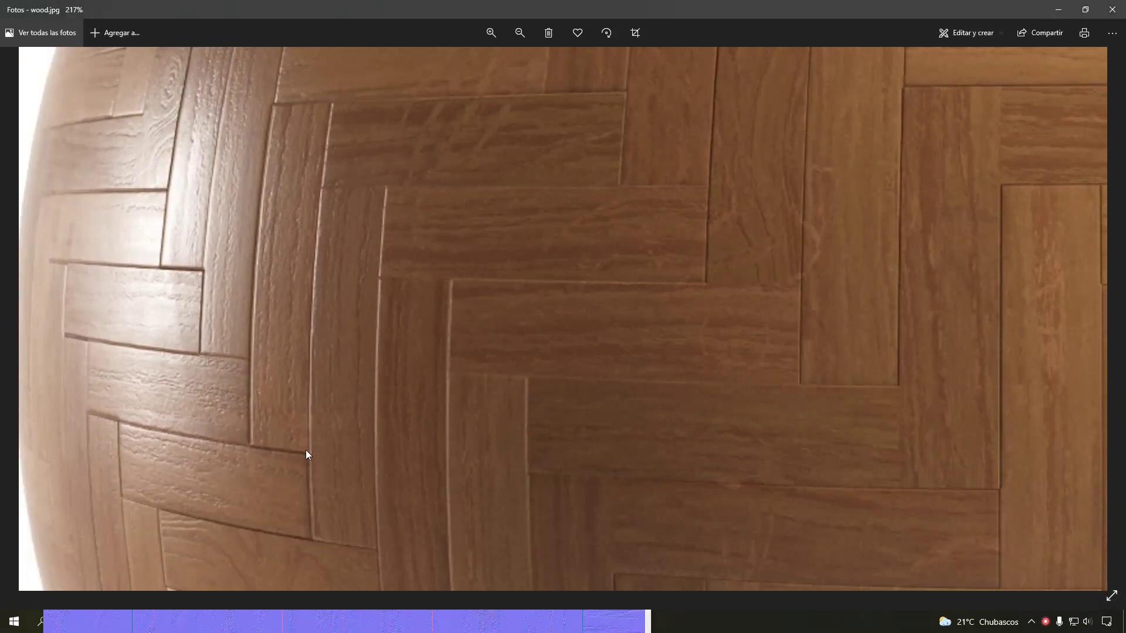
drag(306, 450, 391, 270)
drag(525, 526, 530, 247)
drag(235, 578, 332, 611)
drag(502, 55, 440, 452)
Return to the normal map bitmap, view the whole herringbone pattern at 1:4, and close the image view.
key(alt+Tab)
middle_drag(445, 162, 445, 226)
scroll(445, 226, down, 1)
scroll(277, 310, down, 1)
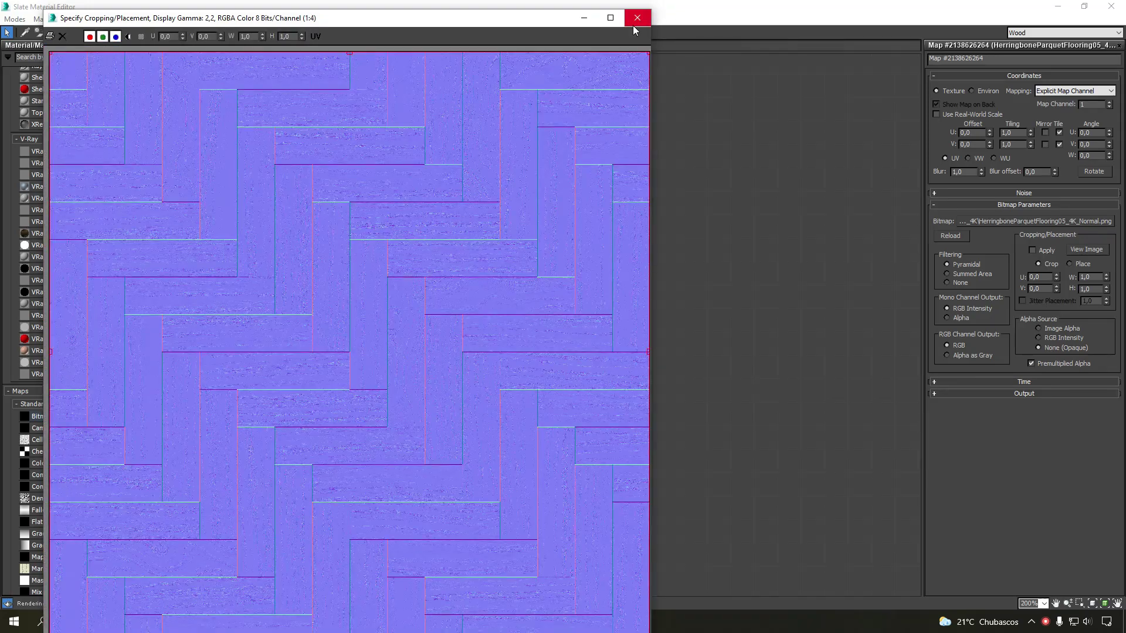
click(637, 18)
Move the height bitmap node down away from the normal map, enlarge its thumbnail, and open HerringboneParquetFlooring05_4K_Height.png for viewing.
drag(322, 311, 251, 456)
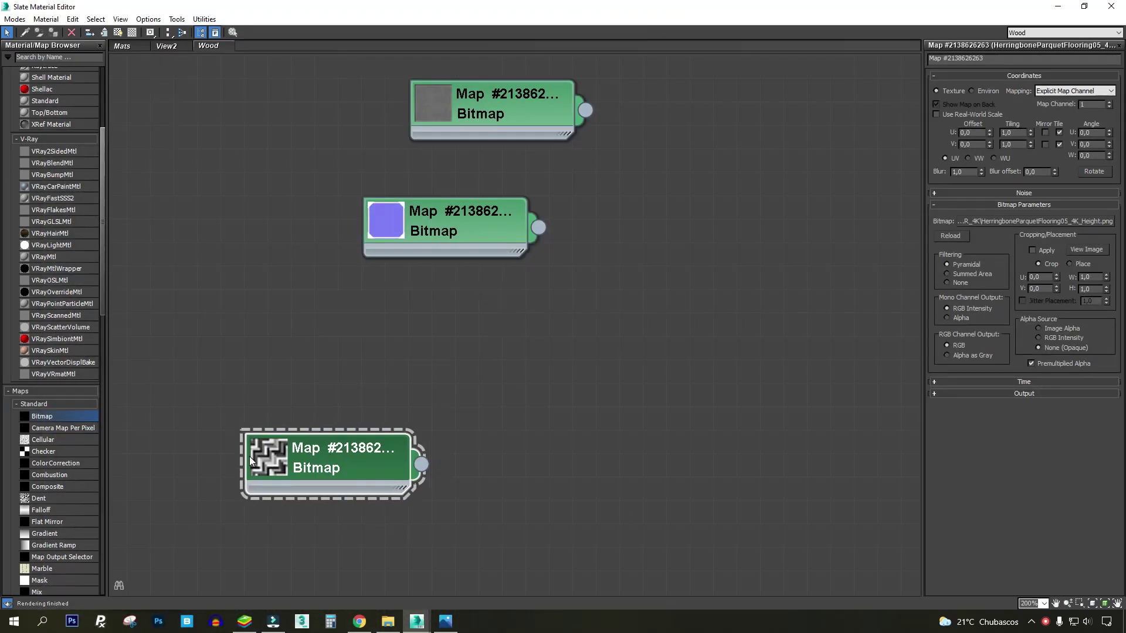
double_click(254, 457)
click(1086, 249)
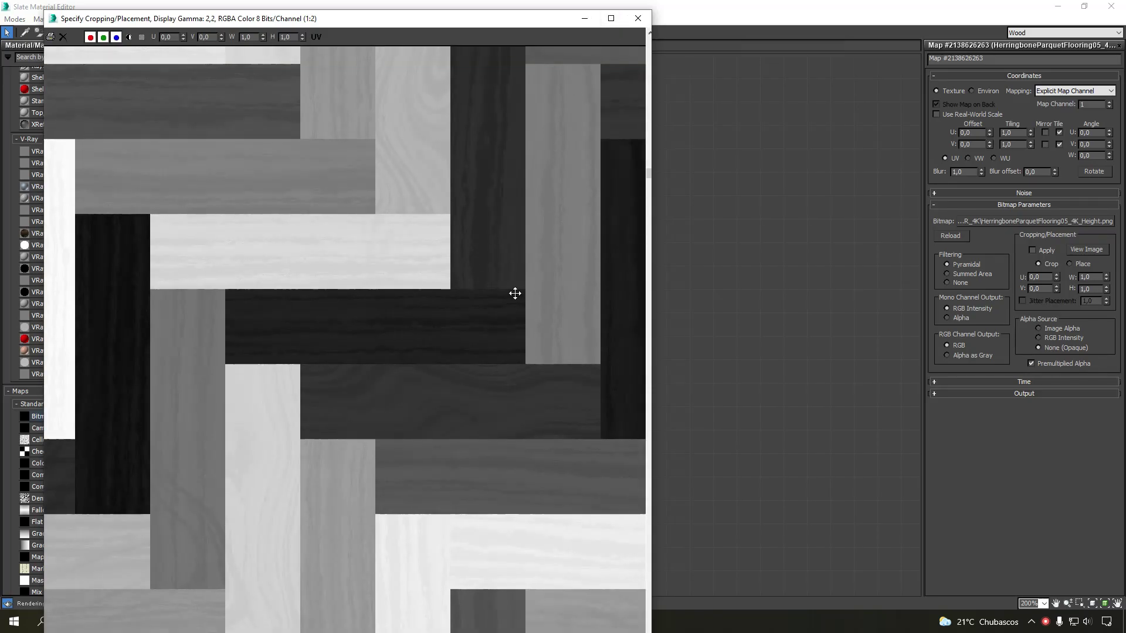
Examine the grey tones of the individual planks in the height bitmap at 1:2.
scroll(515, 293, down, 1)
scroll(493, 246, up, 1)
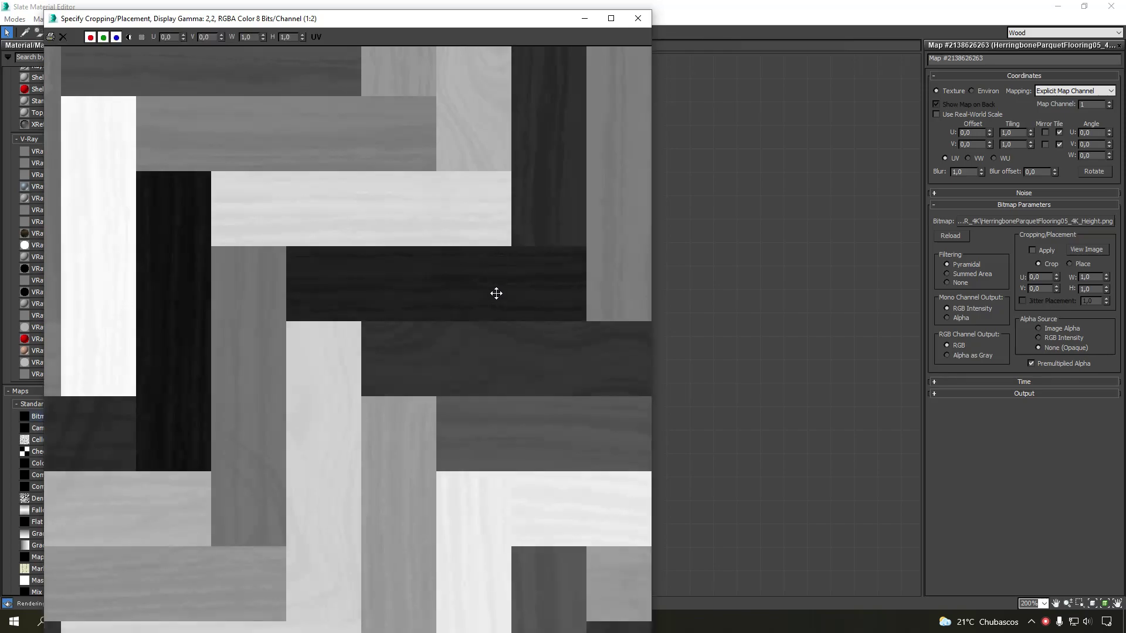
middle_drag(476, 310, 363, 318)
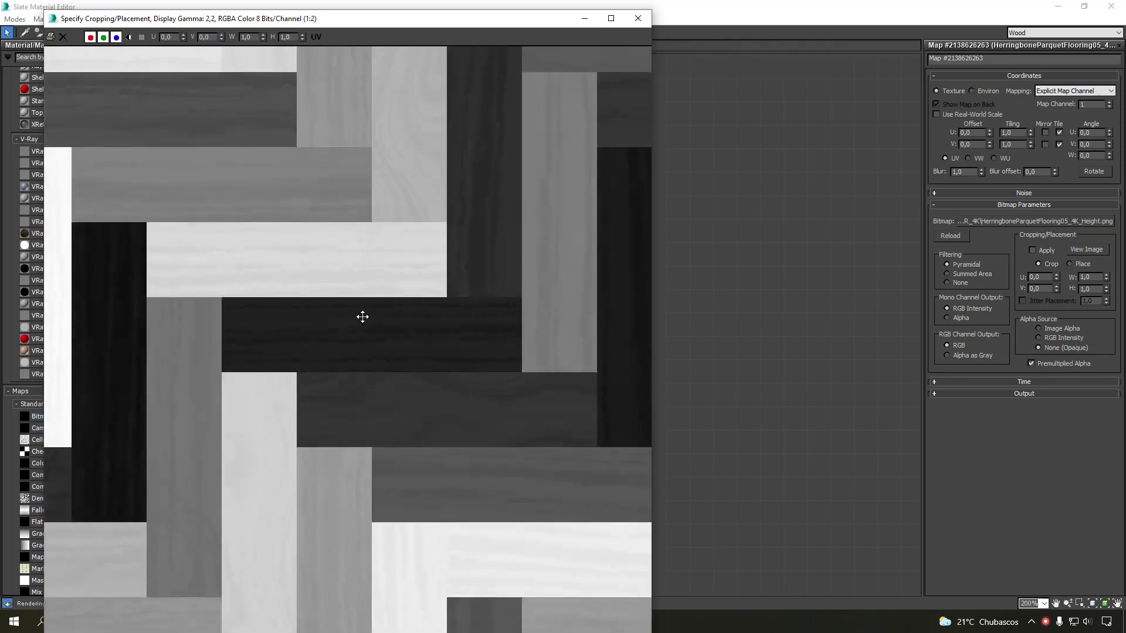
Switch to the reference render in Photos and inspect the plank height differences on the base and lower sphere.
key(alt+Tab)
drag(474, 385, 512, 203)
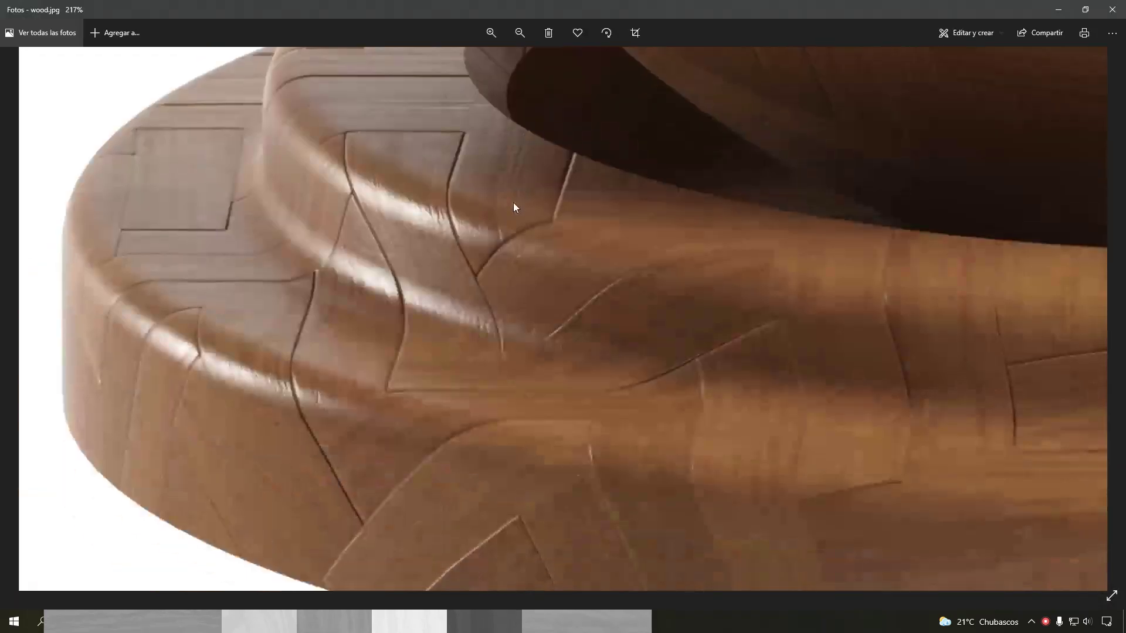
drag(392, 185, 349, 523)
drag(450, 202, 399, 487)
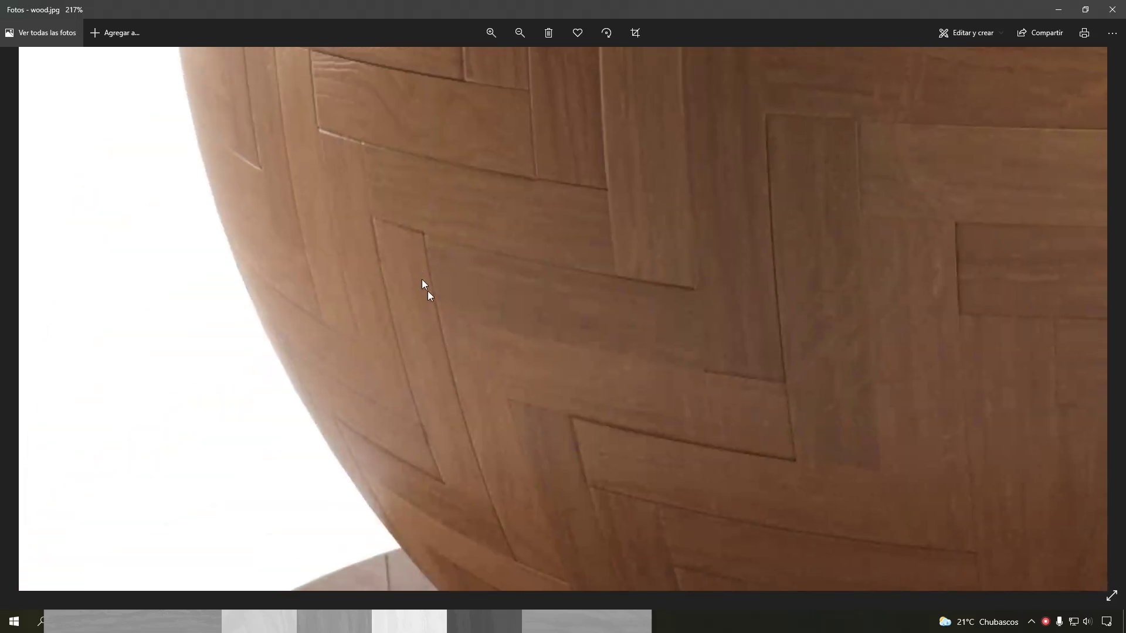
Return to the height bitmap, examine the light and dark planks near its upper edge, and close the image view.
key(alt+Tab)
middle_drag(403, 336, 430, 459)
middle_drag(432, 176, 464, 261)
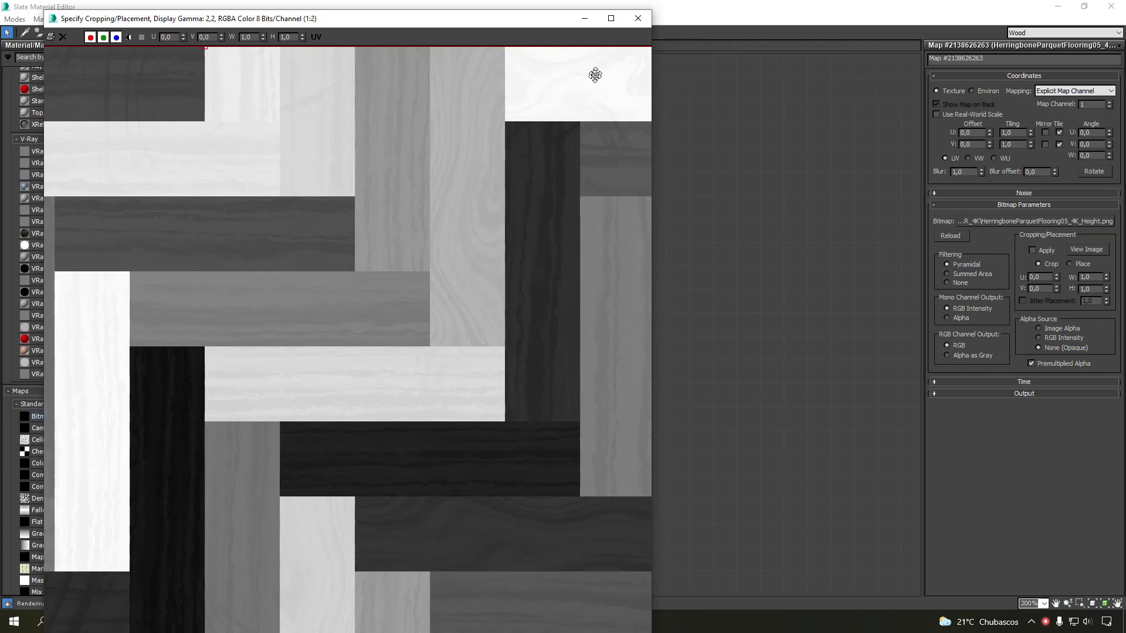
click(636, 20)
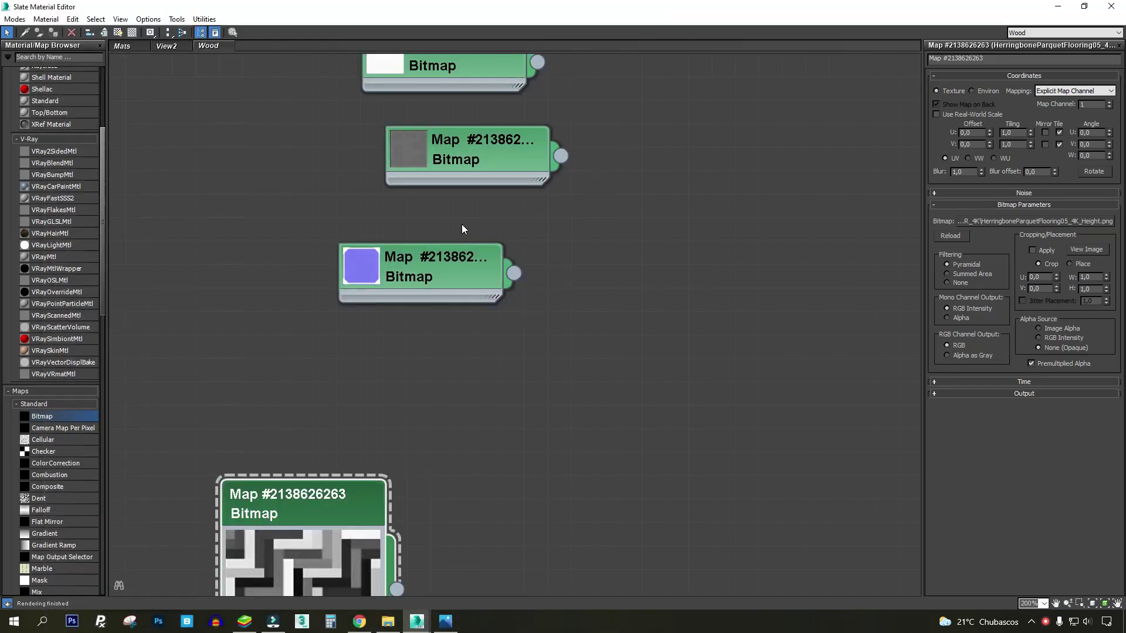
Add a VRayMtl material beside the bitmap nodes in the Wood view and assign it to the selected group in the scene.
scroll(462, 229, down, 6)
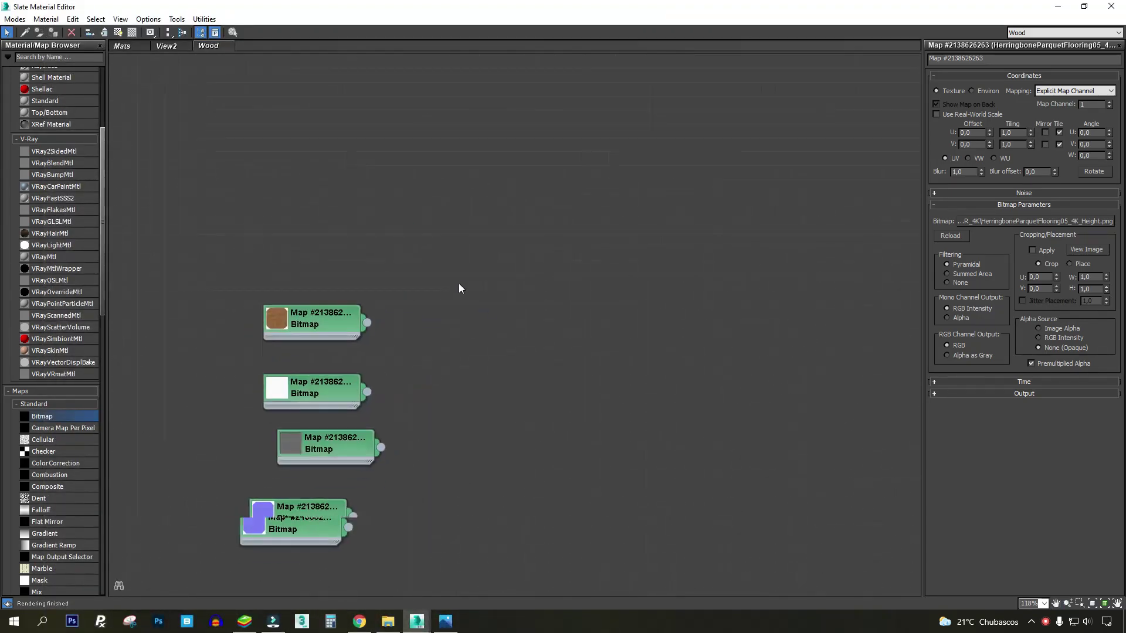
drag(47, 260, 446, 275)
scroll(446, 274, up, 5)
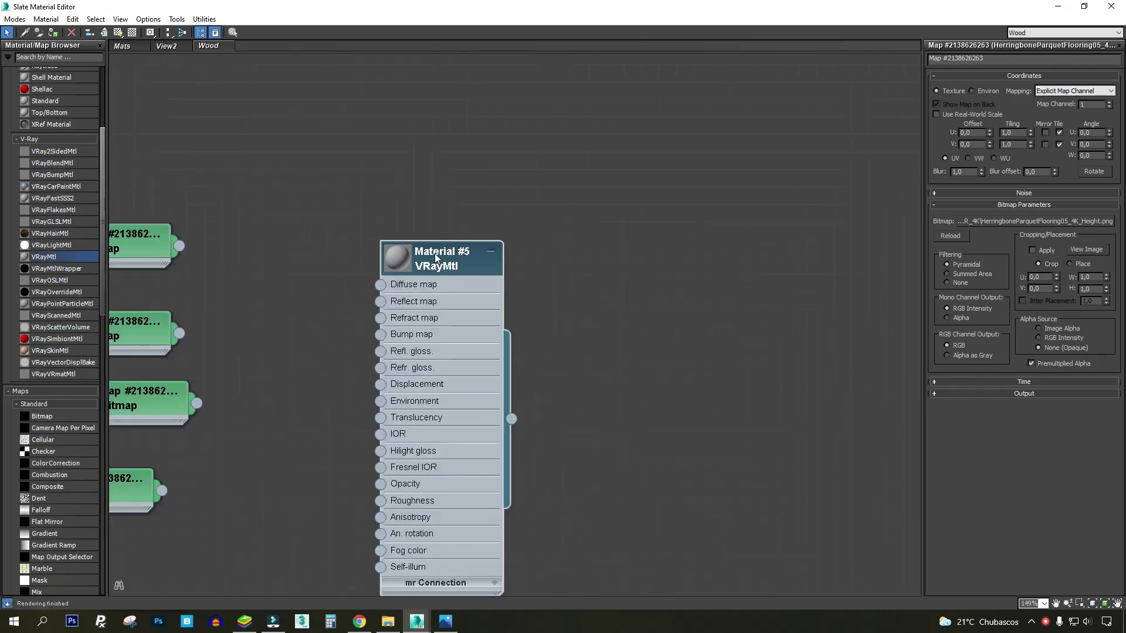
double_click(434, 253)
drag(449, 19, 597, 104)
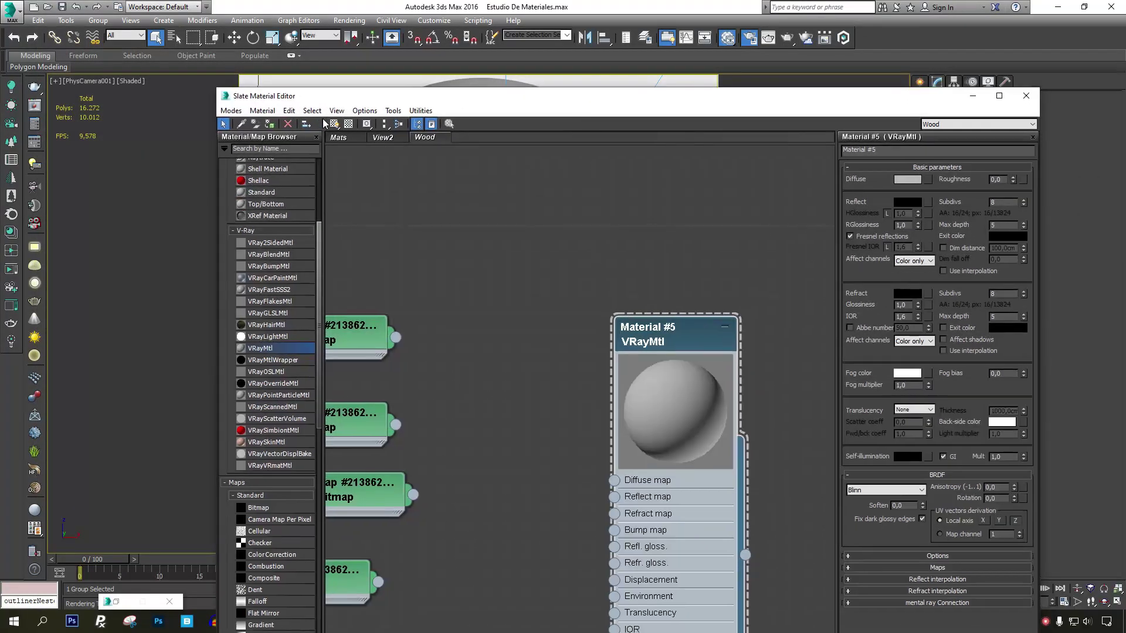
click(270, 126)
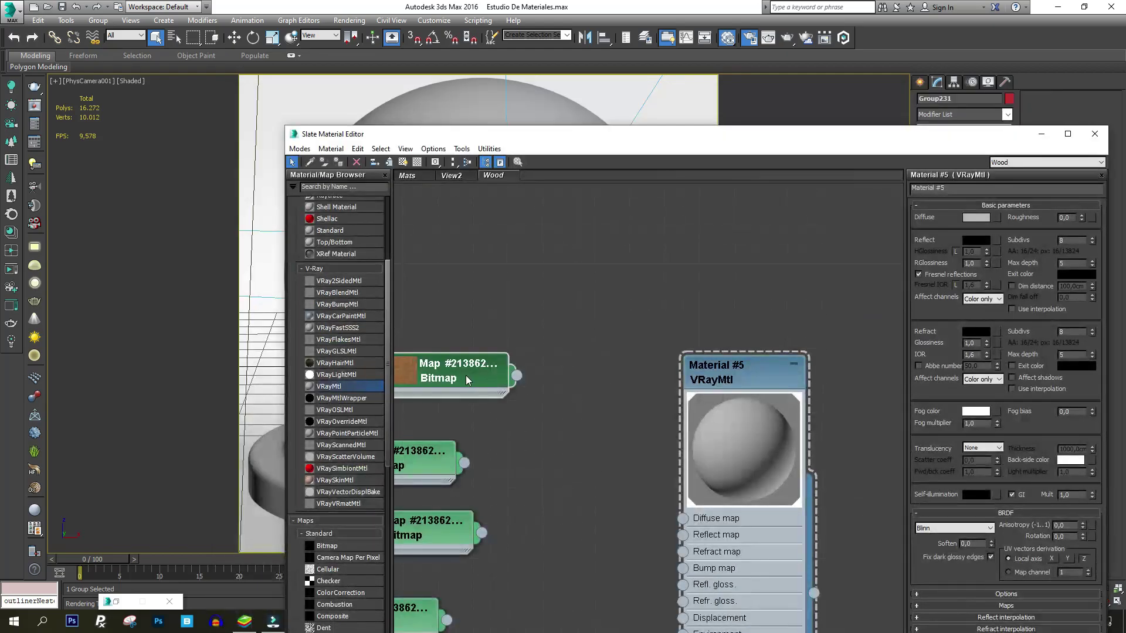
Connect the wood colour bitmap 13.jpg to the VRayMtl's Diffuse map and show the shaded material in the viewport.
drag(465, 375, 476, 258)
double_click(471, 376)
double_click(444, 370)
middle_drag(478, 261, 505, 277)
drag(562, 313, 714, 527)
drag(776, 382, 830, 309)
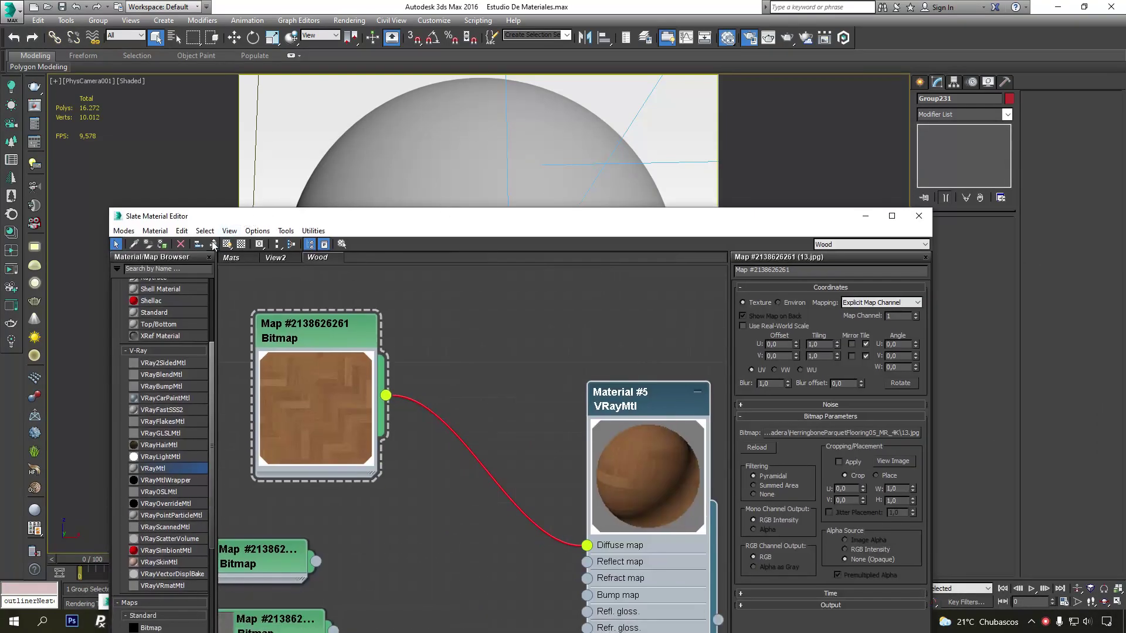
click(227, 245)
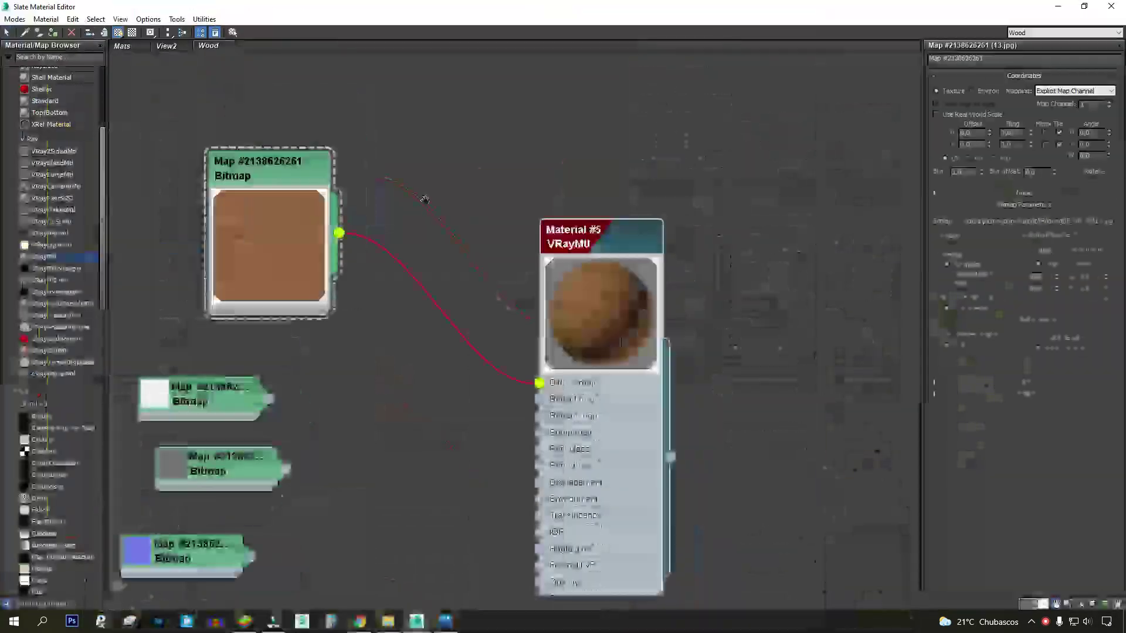
Show the checkered background in the VRayMtl preview and enlarge the material node to examine the wood sphere.
click(134, 33)
middle_drag(533, 205, 498, 67)
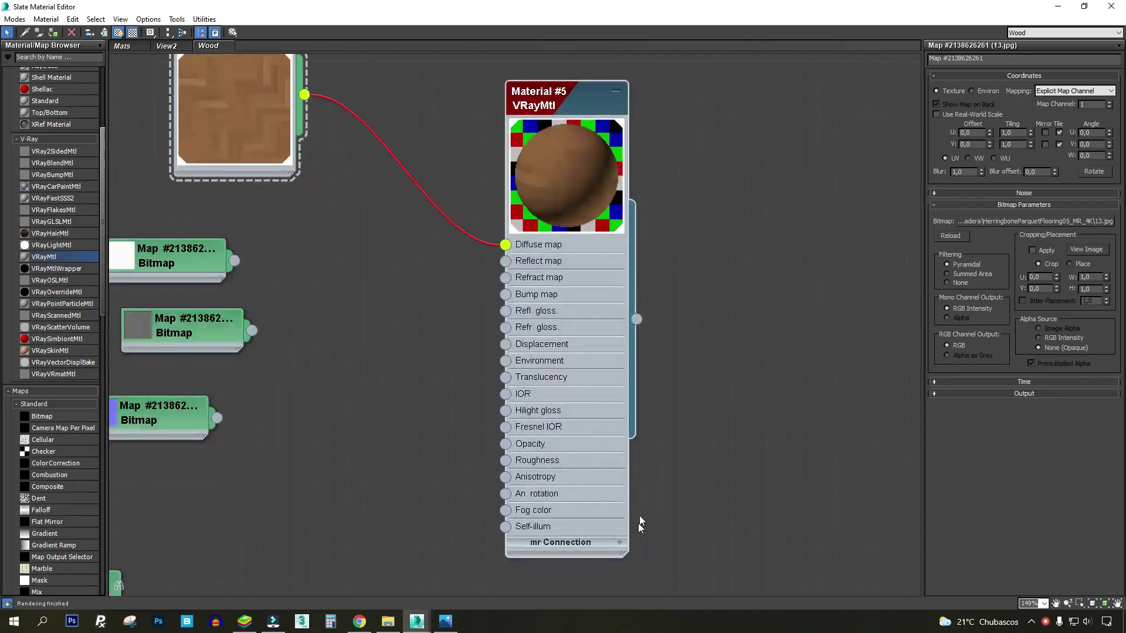
drag(625, 554, 841, 520)
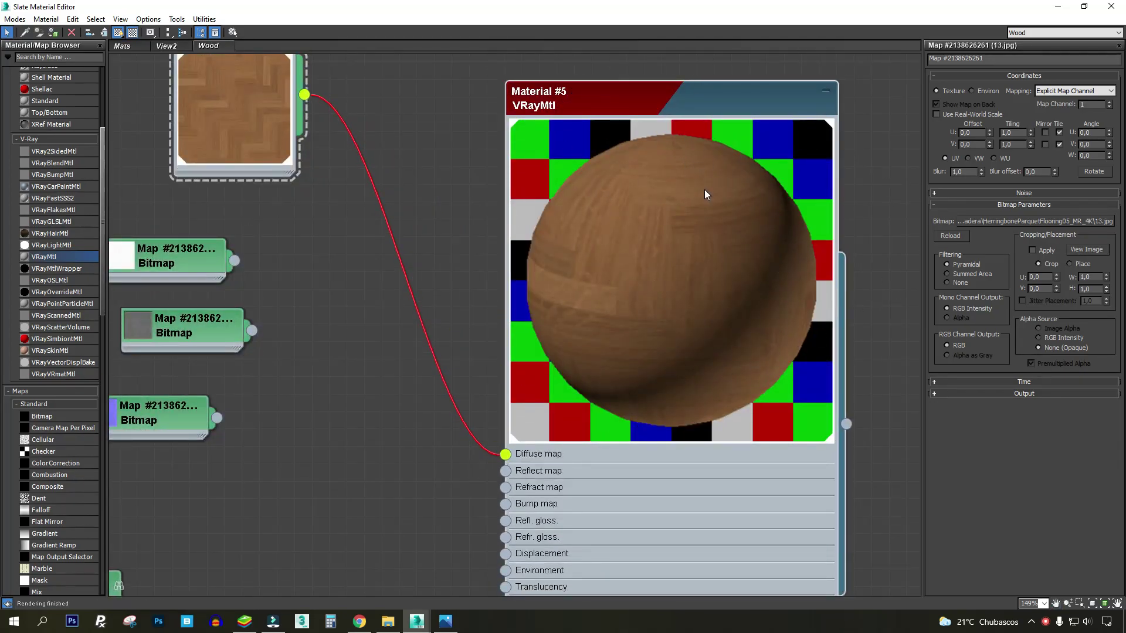
drag(706, 87, 720, 71)
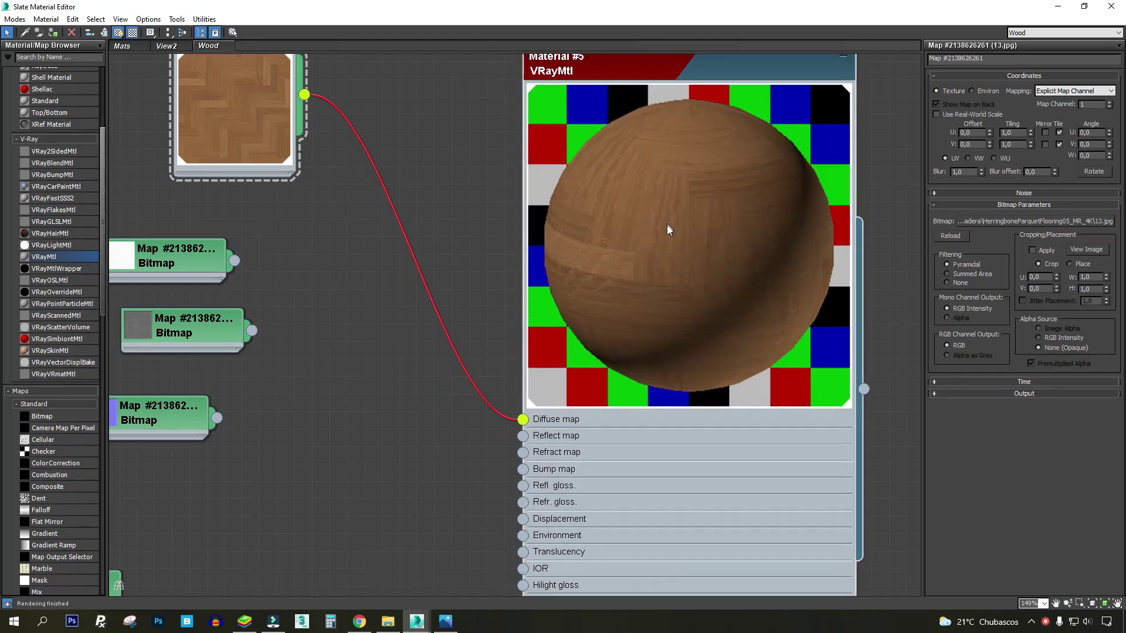
Check the wood texture on the sphere in the viewport and in a V-Ray region render of its left side.
scroll(667, 224, down, 3)
scroll(771, 237, up, 2)
drag(675, 7, 664, 290)
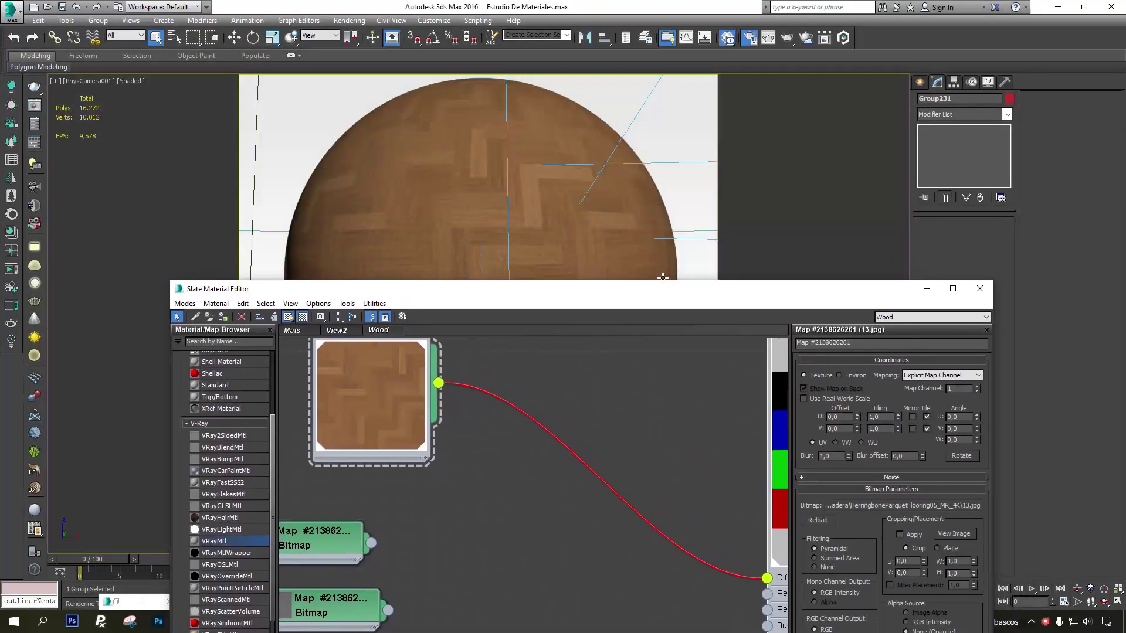
click(779, 37)
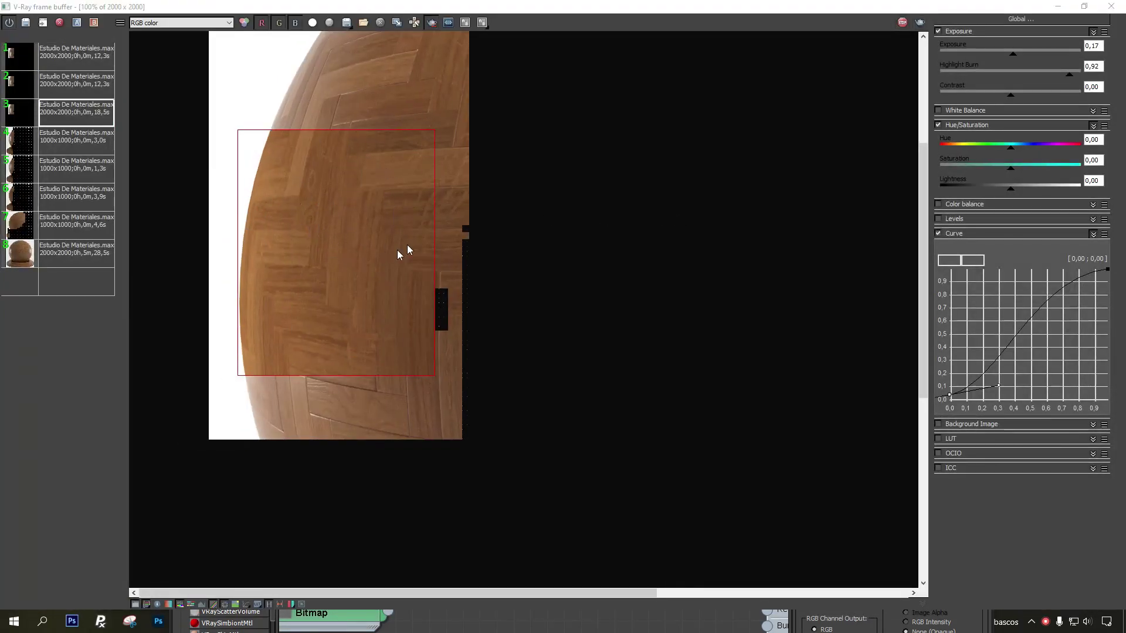
scroll(403, 251, up, 2)
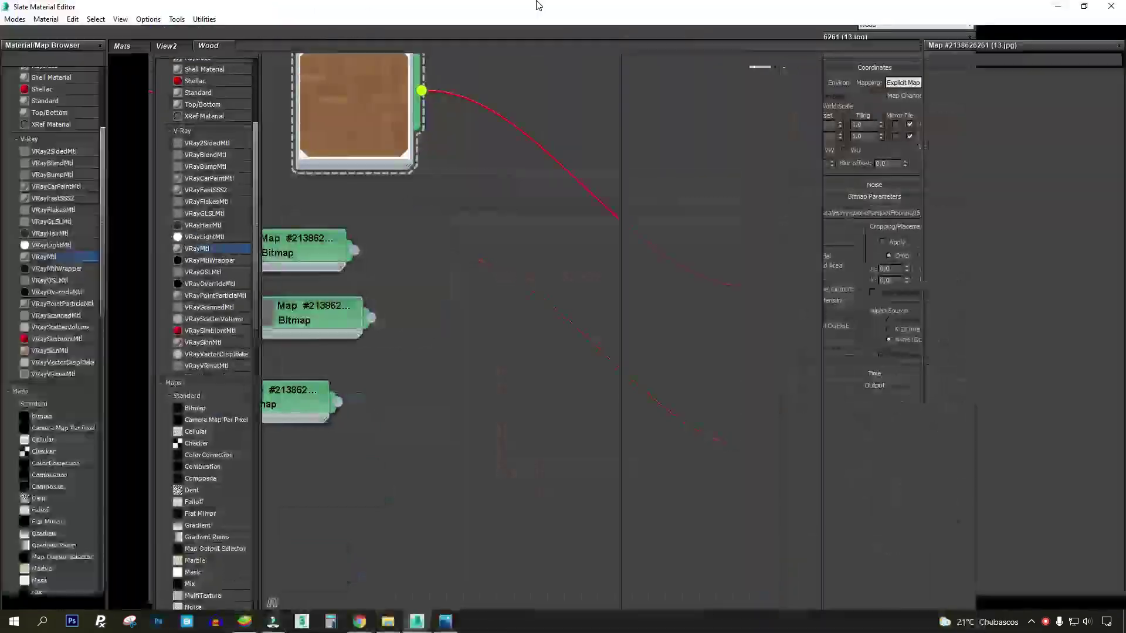
Move the wood colour bitmap node up and the ambient occlusion bitmap node left to make space between them.
middle_drag(527, 224, 478, 347)
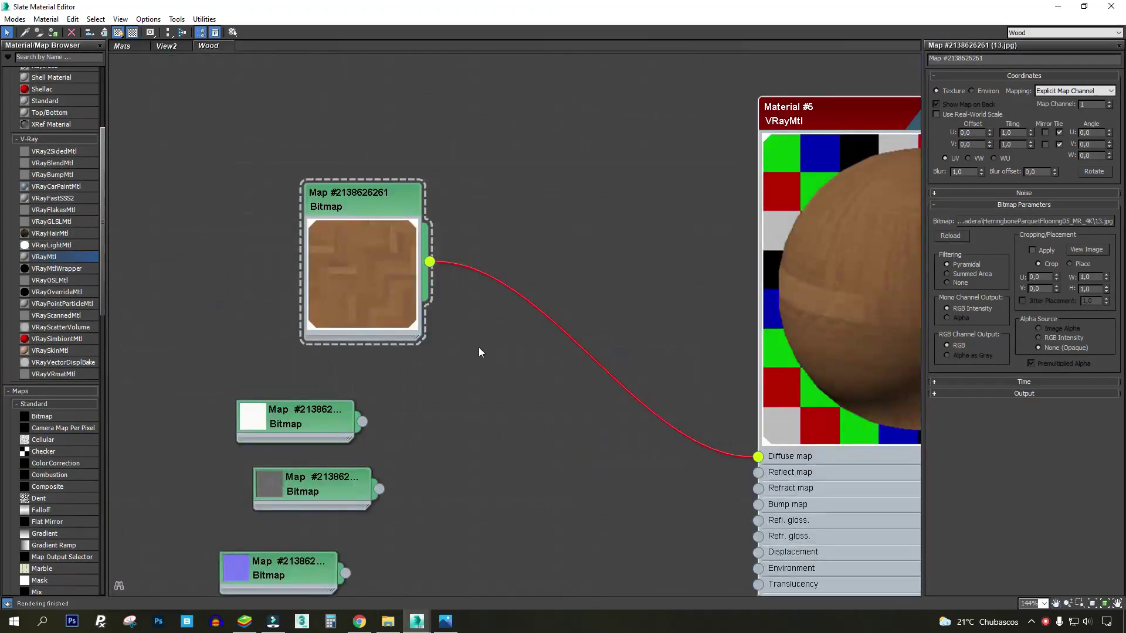
scroll(463, 350, down, 3)
drag(408, 264, 329, 177)
drag(385, 404, 236, 422)
scroll(293, 287, up, 3)
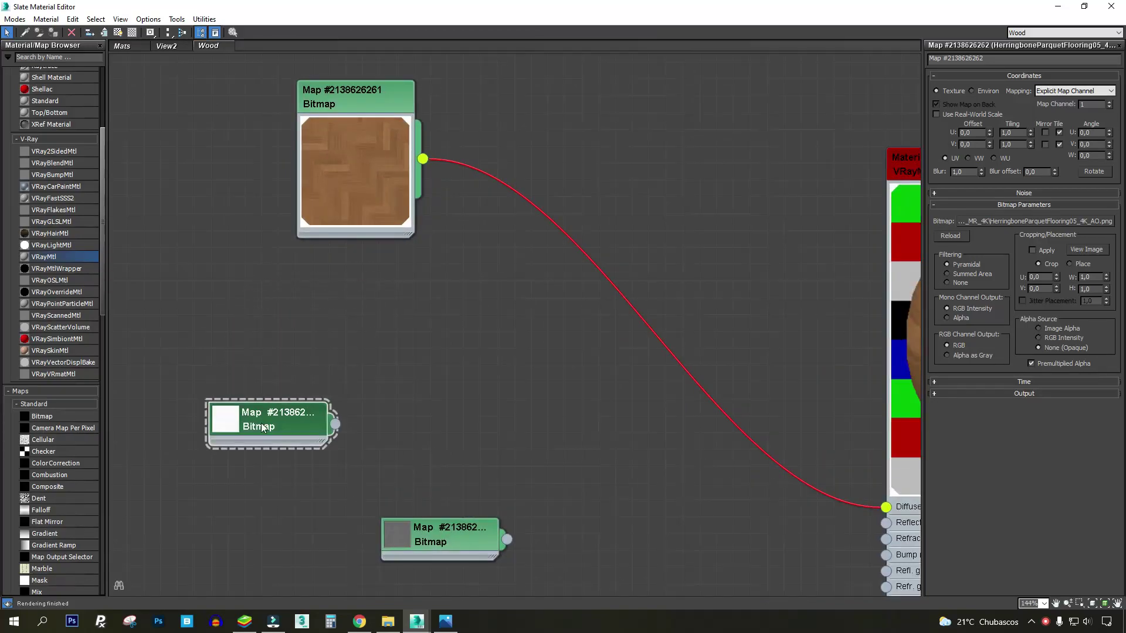
Add a Composite map to the wood material graph and connect the wood colour bitmap to its Layer 1.
drag(315, 104, 215, 138)
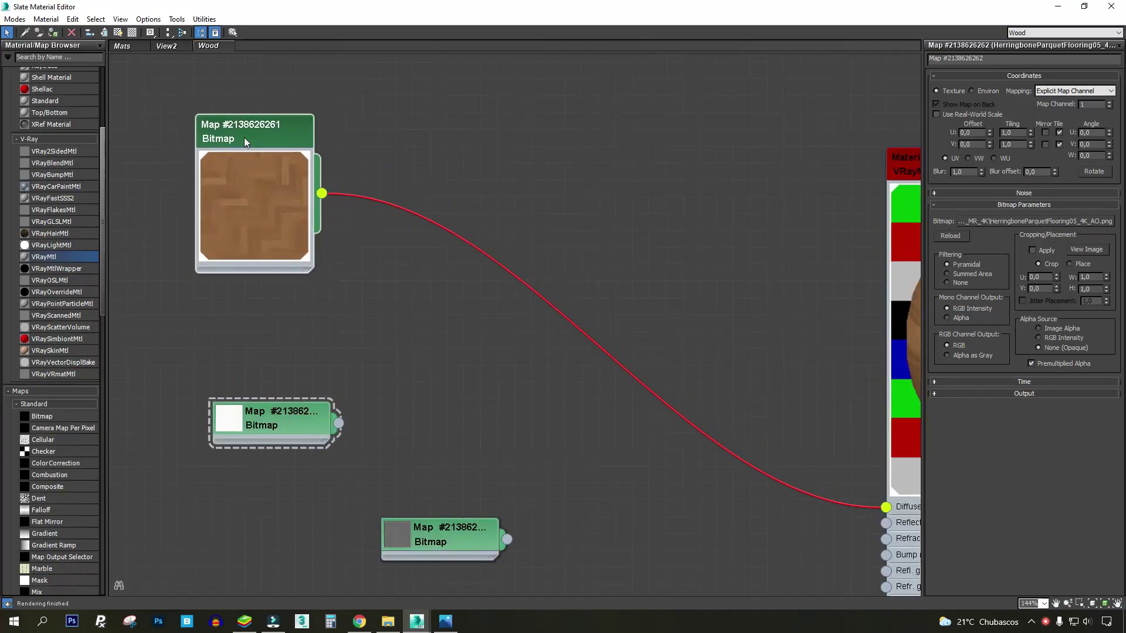
drag(271, 103, 240, 418)
click(205, 350)
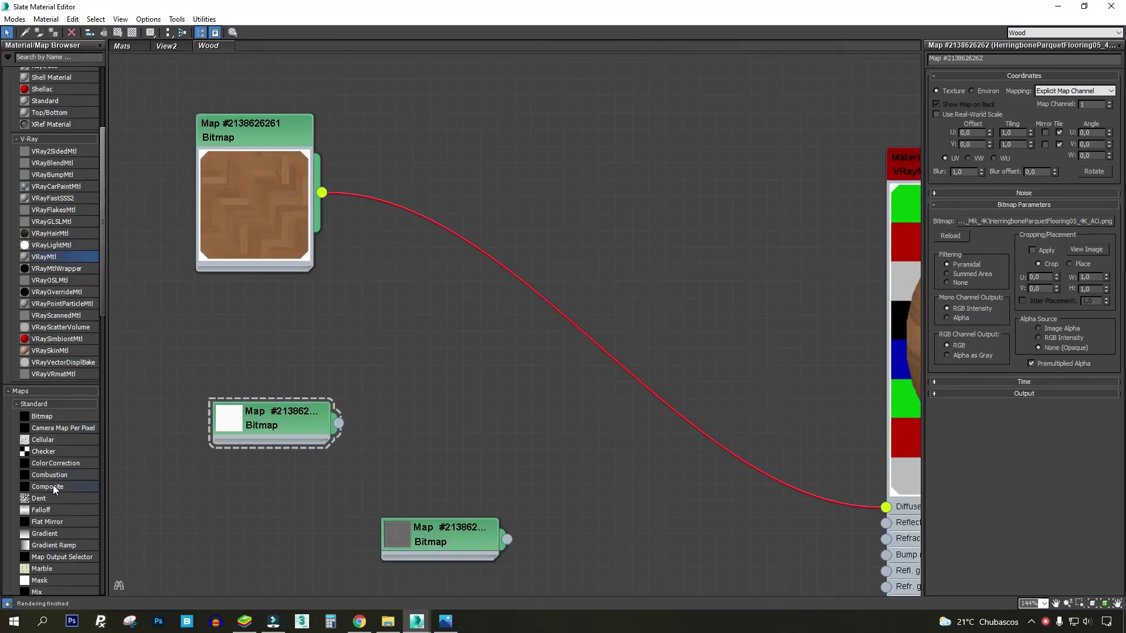
drag(446, 276, 596, 225)
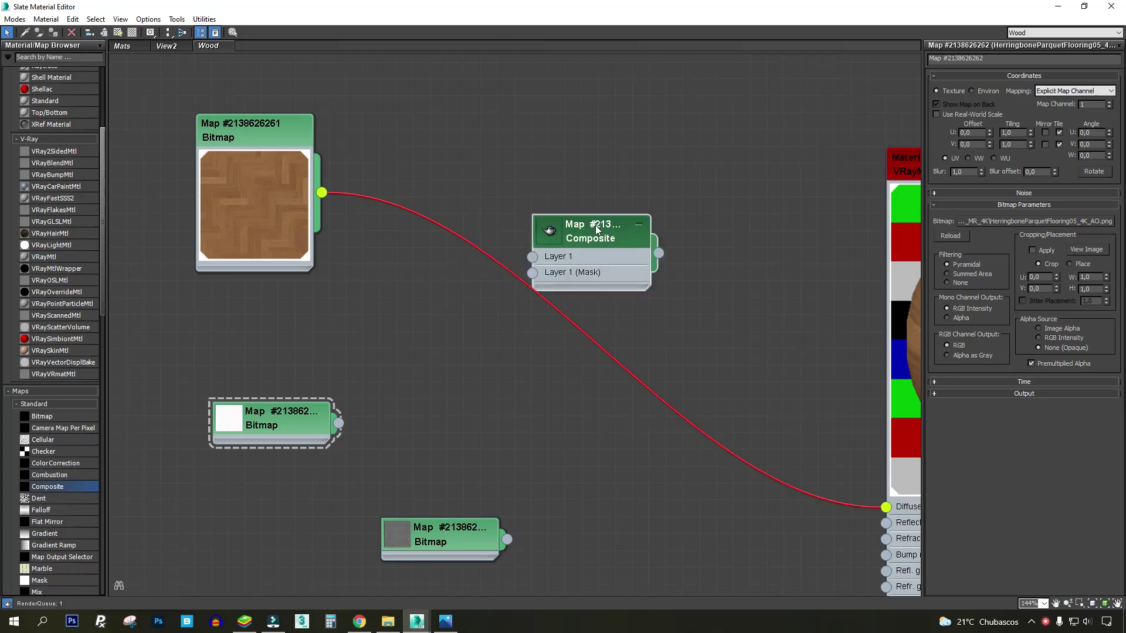
drag(526, 247, 532, 256)
double_click(566, 229)
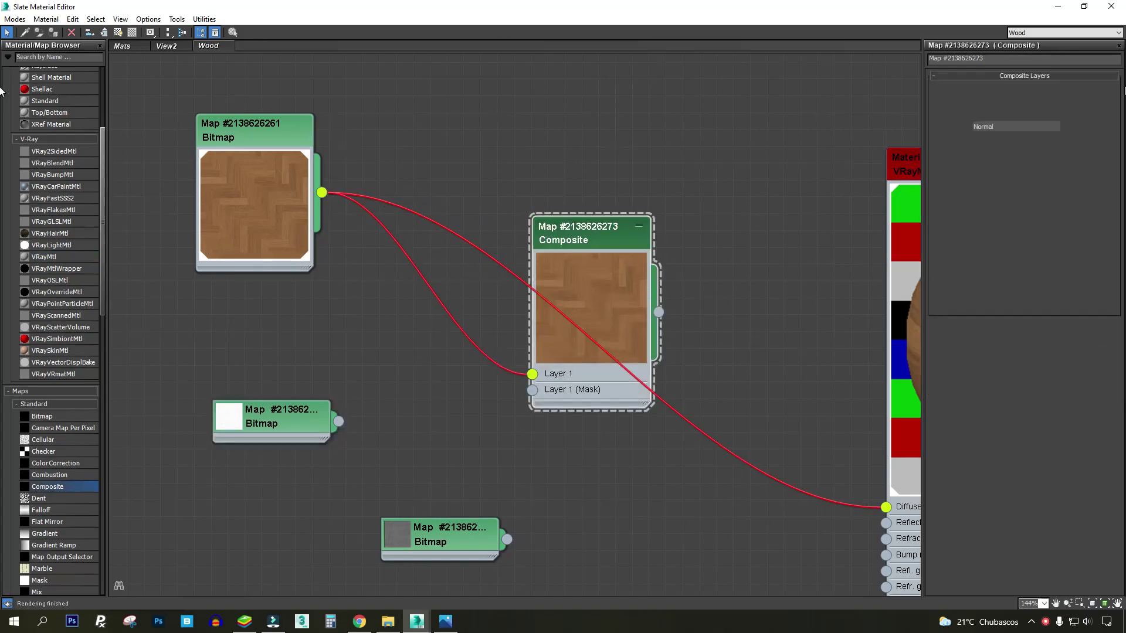
Add a second layer to the Composite map and connect the ambient occlusion bitmap to it.
click(1111, 88)
drag(597, 246, 580, 112)
drag(339, 422, 515, 270)
drag(575, 108, 507, 175)
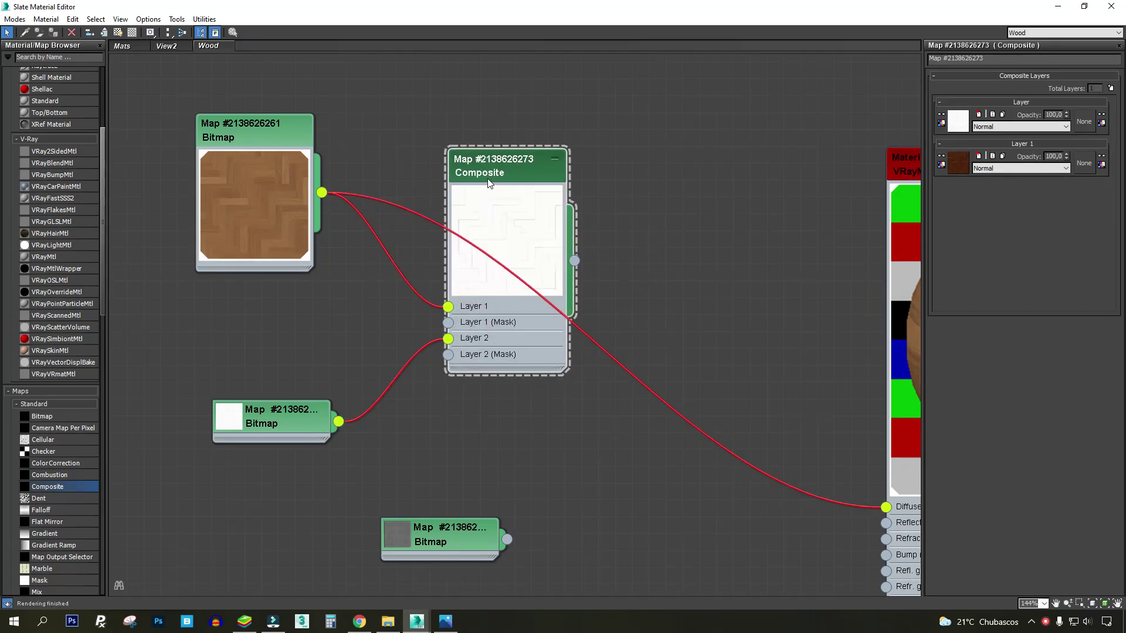
Set the blending mode of the Composite map's ambient occlusion layer to Multiply and tidy the node spacing.
scroll(511, 194, up, 4)
drag(211, 495, 230, 452)
middle_drag(270, 383, 325, 384)
drag(536, 149, 584, 149)
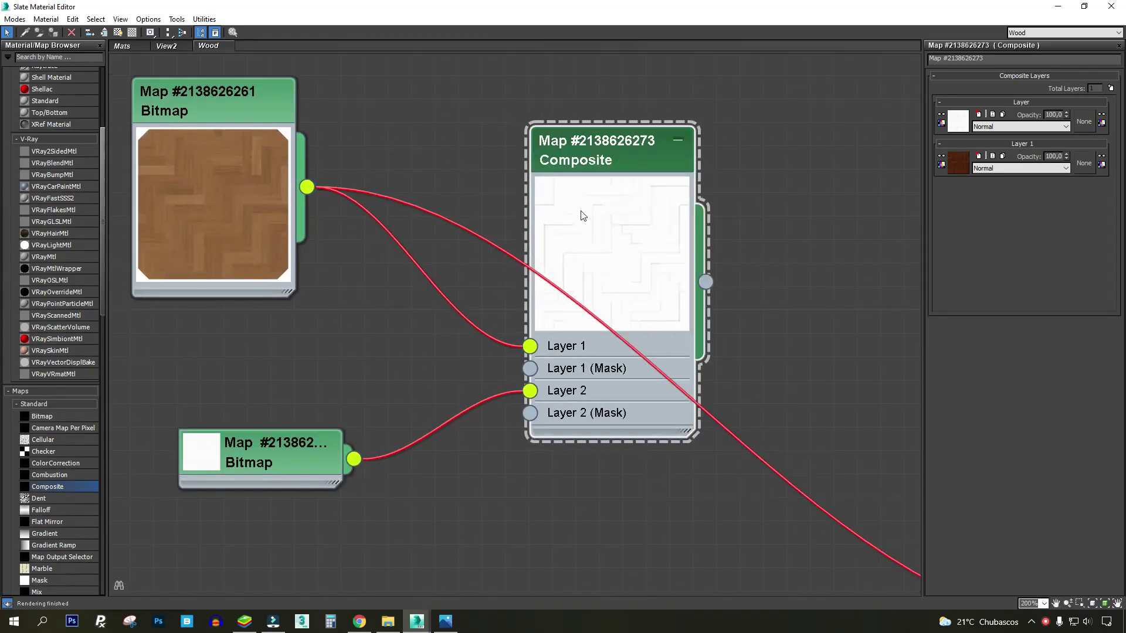
middle_drag(551, 210, 476, 229)
click(1056, 127)
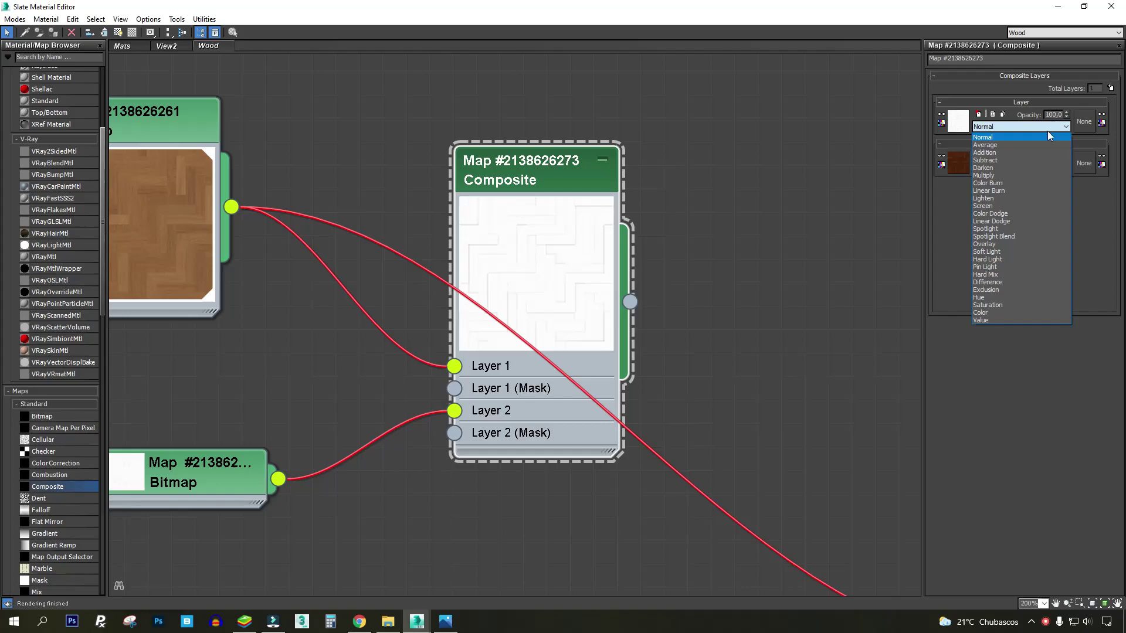
click(997, 176)
middle_drag(645, 373, 715, 252)
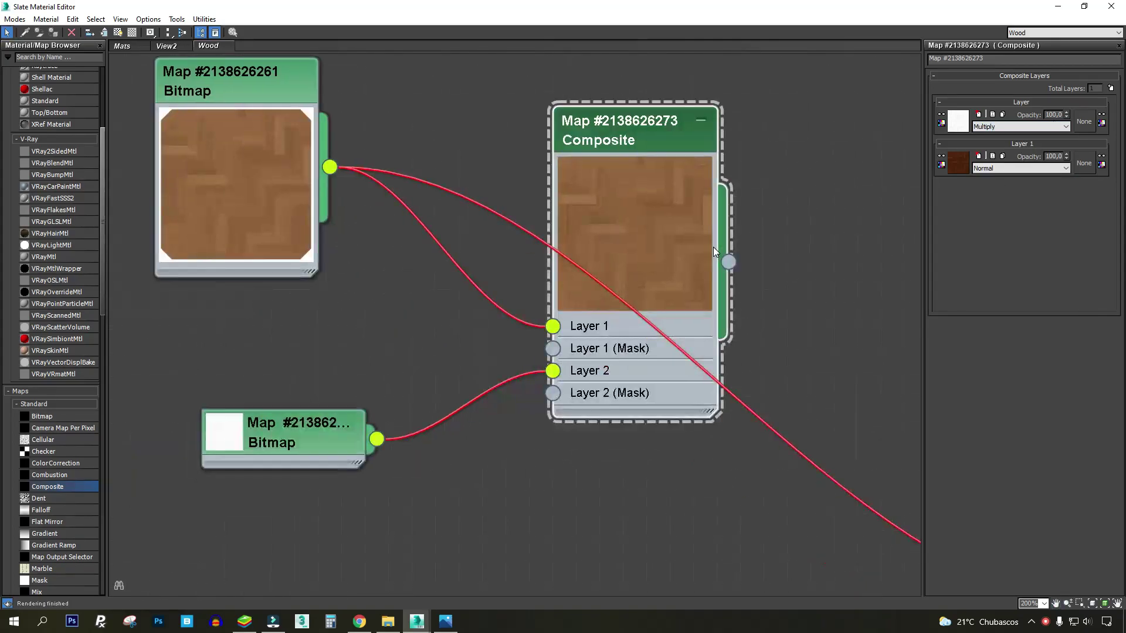
middle_drag(777, 180, 762, 187)
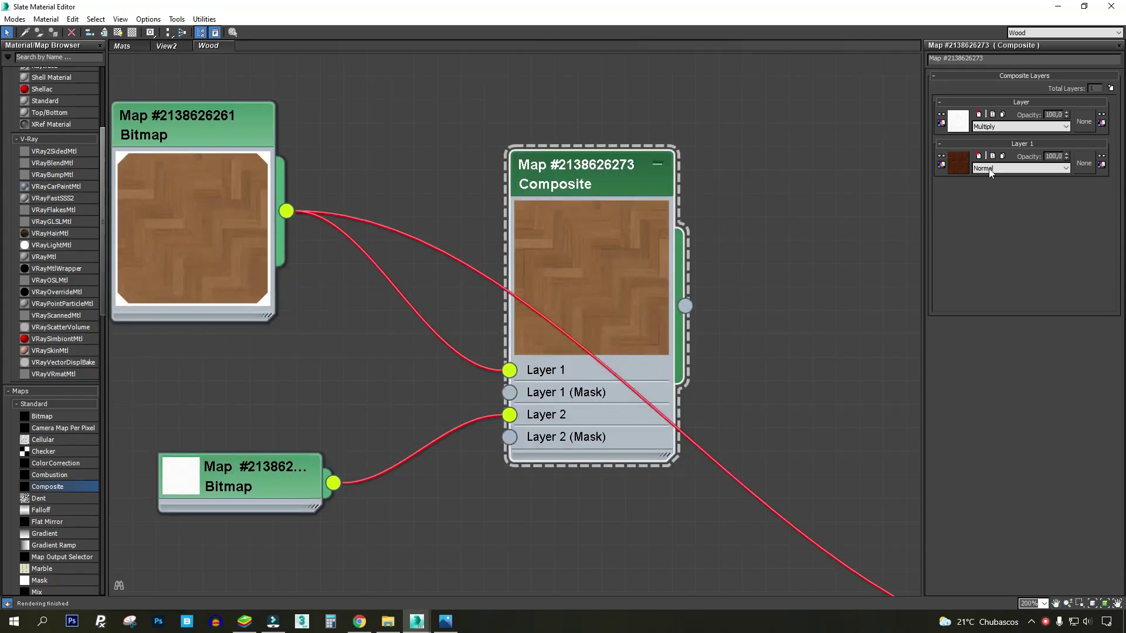
drag(582, 187, 583, 165)
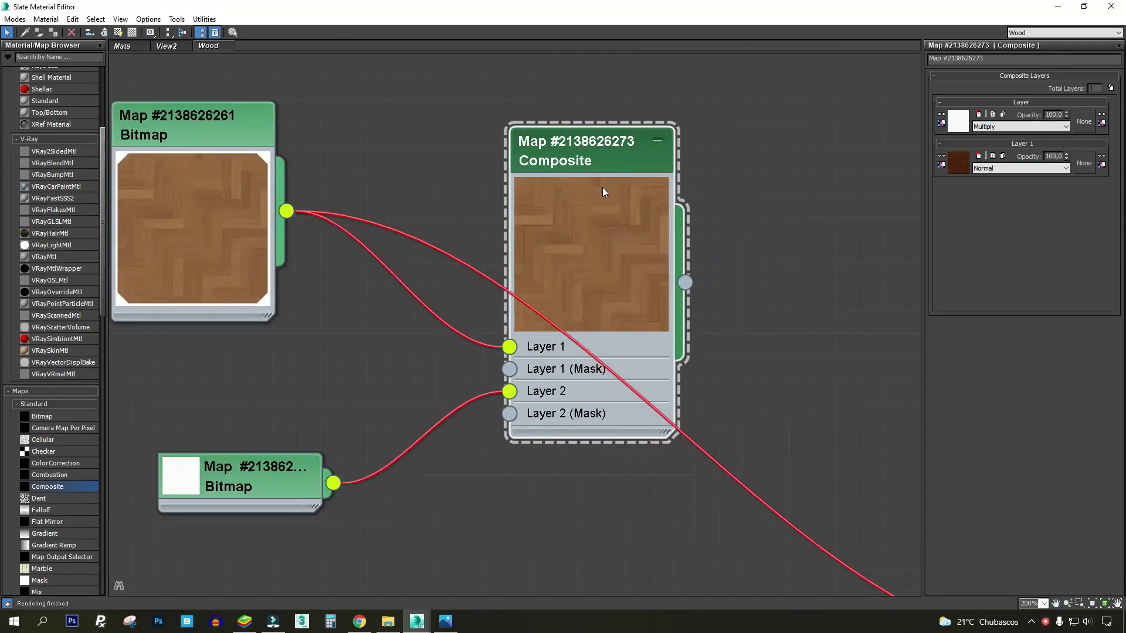
Collapse the wood colour bitmap's preview and connect the Composite map's output to the VRayMtl's Diffuse map.
double_click(255, 481)
double_click(213, 174)
double_click(634, 148)
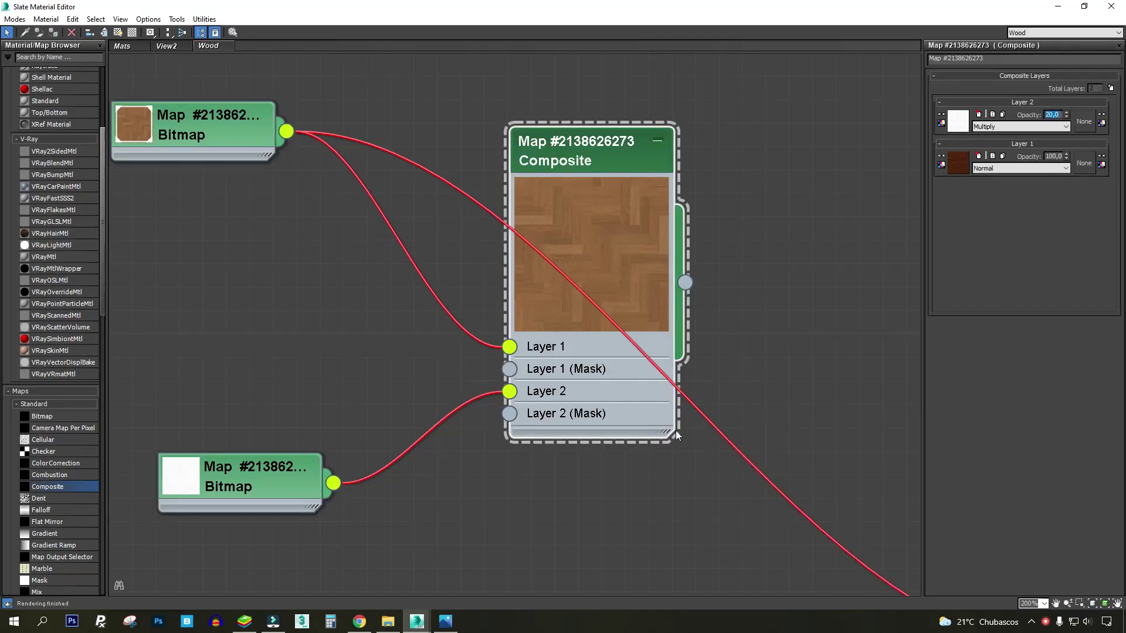
drag(672, 414, 790, 484)
middle_drag(704, 315, 384, 142)
drag(481, 180, 751, 477)
middle_drag(580, 134, 414, 213)
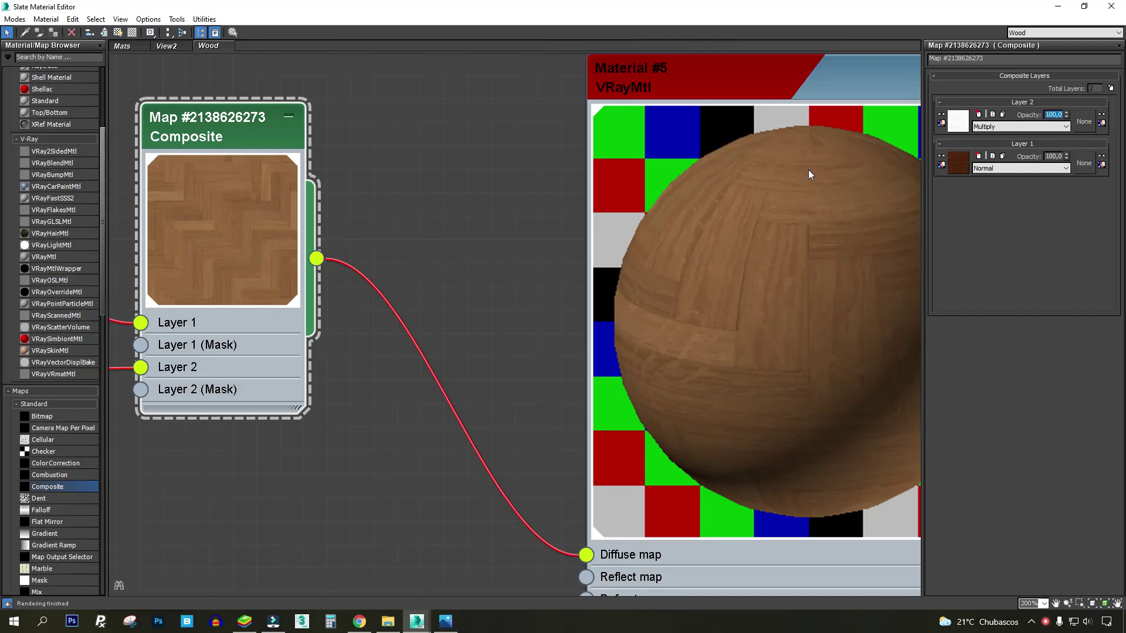
Render the sphere's left region in V-Ray and compare it with the earlier render using the frame buffer's comparison slider.
click(1055, 4)
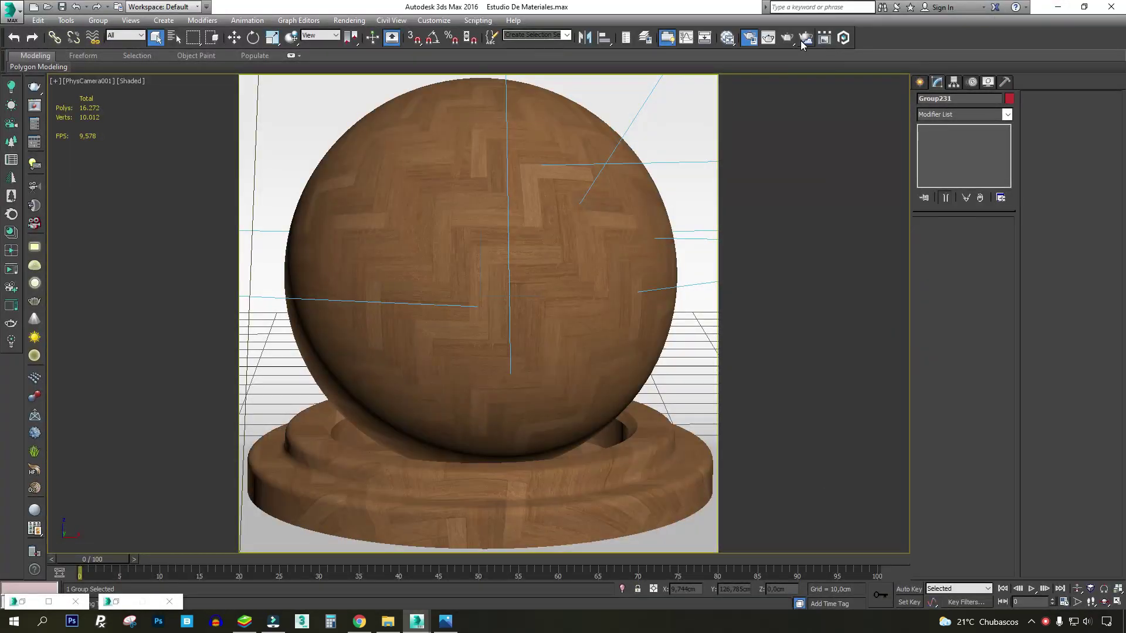
click(804, 40)
click(94, 86)
click(81, 23)
drag(139, 274, 721, 332)
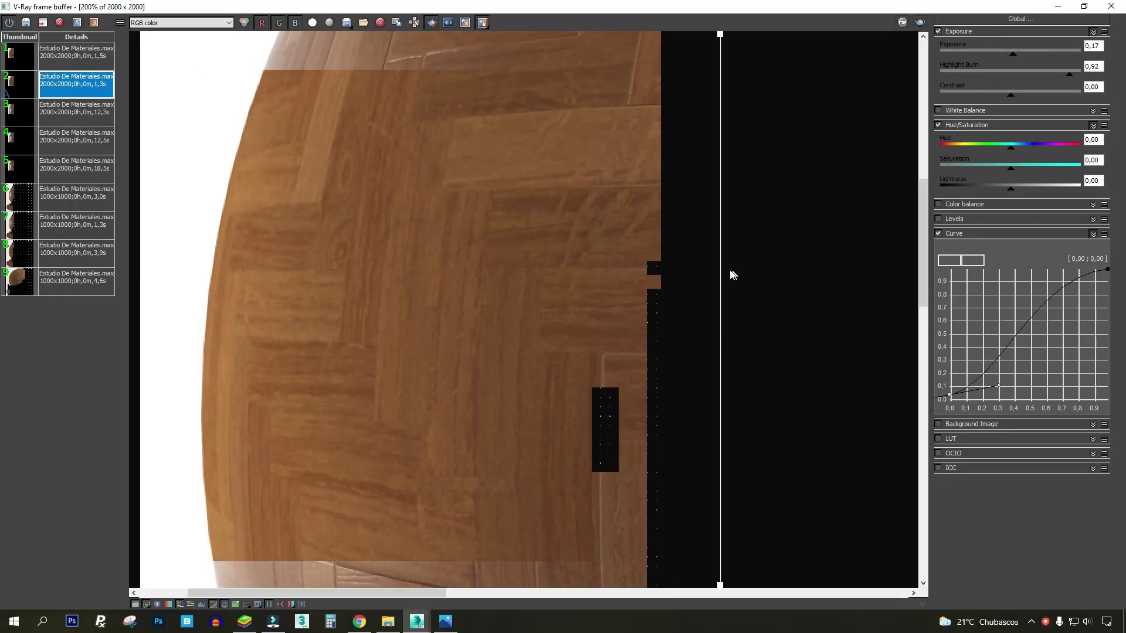
drag(723, 277, 159, 367)
drag(896, 362, 132, 375)
key(alt+Tab)
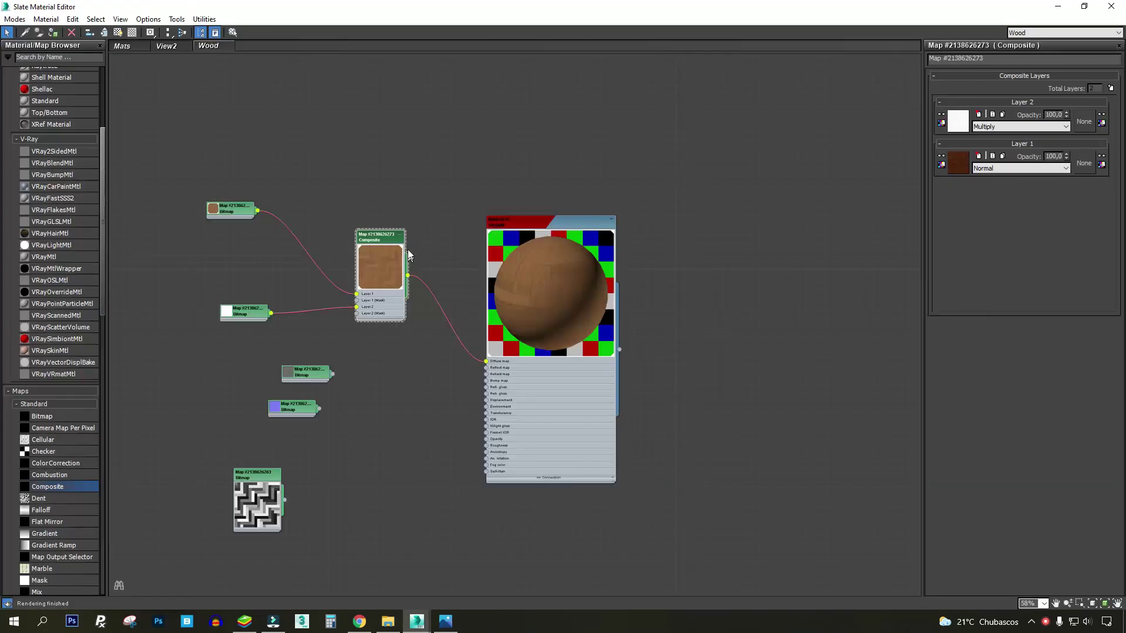
Insert a Color Correction map into the link between the Composite map and the VRayMtl's Diffuse map.
middle_drag(381, 240, 473, 239)
scroll(473, 238, up, 4)
drag(473, 229, 391, 145)
drag(386, 82, 159, 404)
click(378, 70)
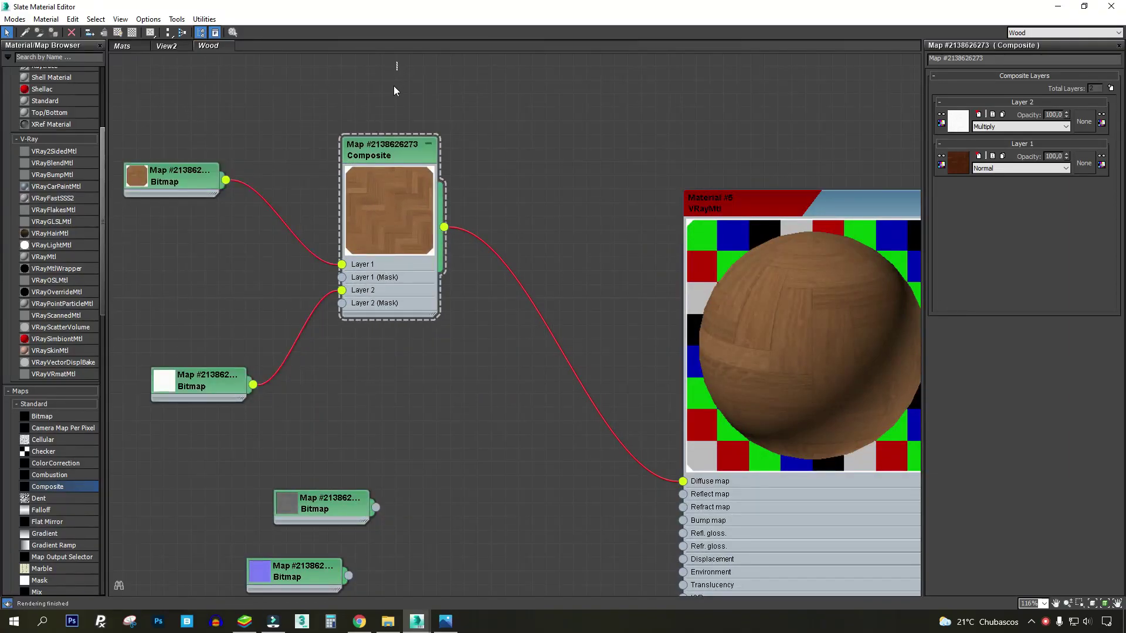
drag(571, 288, 563, 346)
double_click(553, 333)
double_click(527, 332)
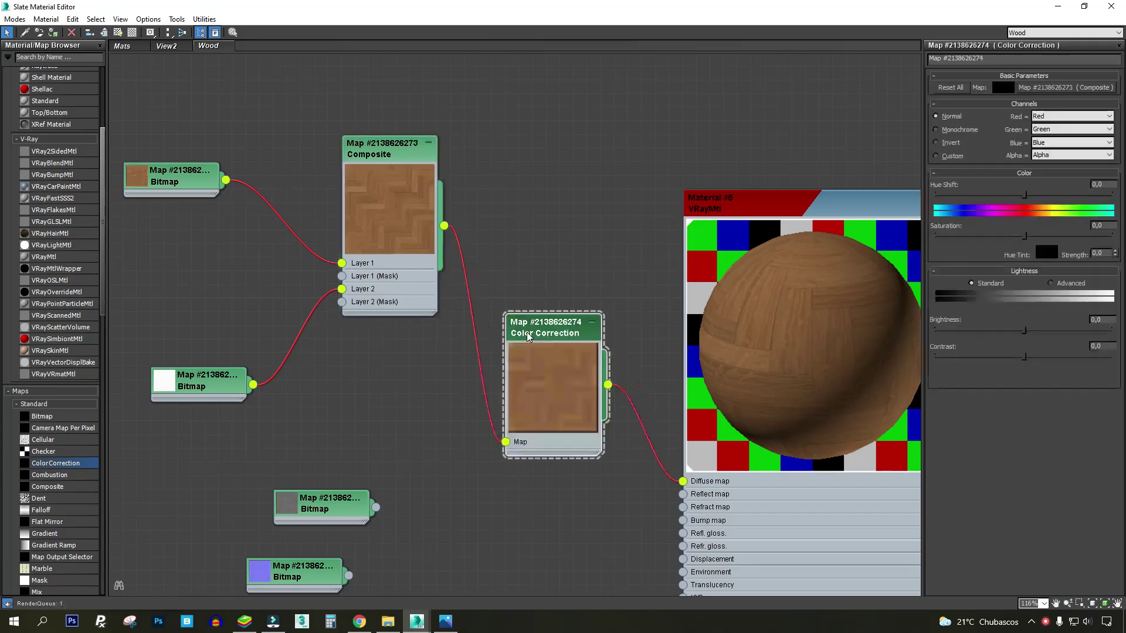
Place the Color Correction node between the Composite and VRayMtl nodes, keeping its Lightness mode at Standard.
right_click(552, 321)
click(535, 246)
drag(559, 336, 546, 254)
middle_drag(766, 347, 714, 329)
click(1051, 284)
click(972, 283)
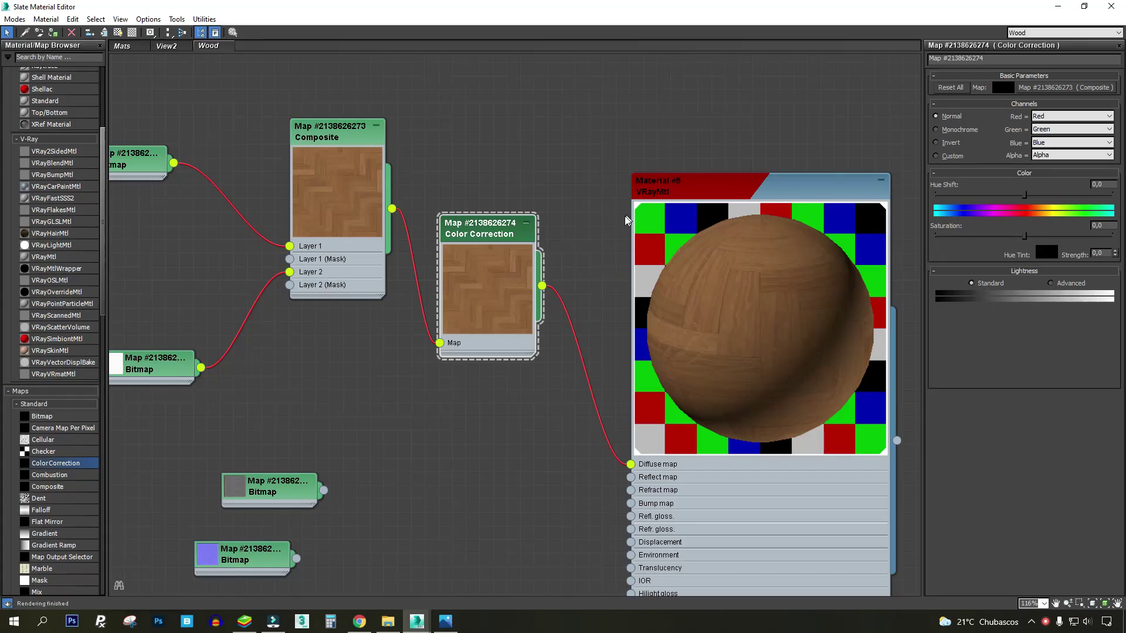
drag(489, 239, 498, 233)
middle_drag(459, 205, 509, 194)
drag(510, 197, 557, 117)
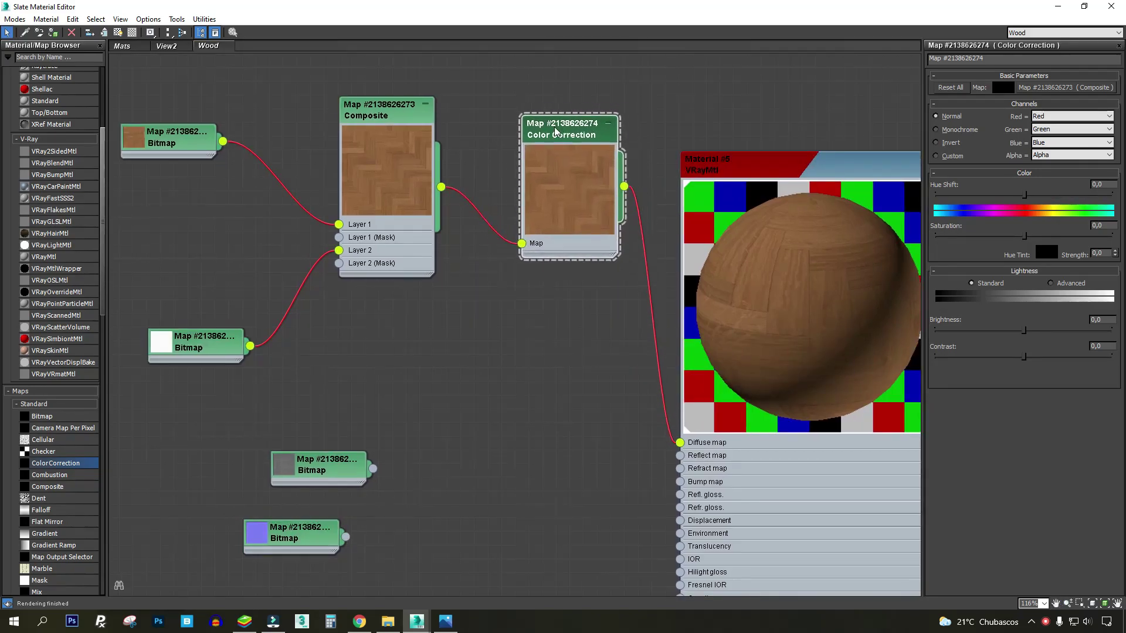
Rearrange the unconnected bitmap nodes below the diffuse maps and enlarge the normal map bitmap's preview.
scroll(376, 370, down, 2)
scroll(376, 368, up, 3)
drag(345, 443, 429, 552)
middle_drag(417, 526, 430, 445)
drag(369, 293, 245, 418)
drag(435, 466, 436, 347)
middle_drag(555, 143, 502, 222)
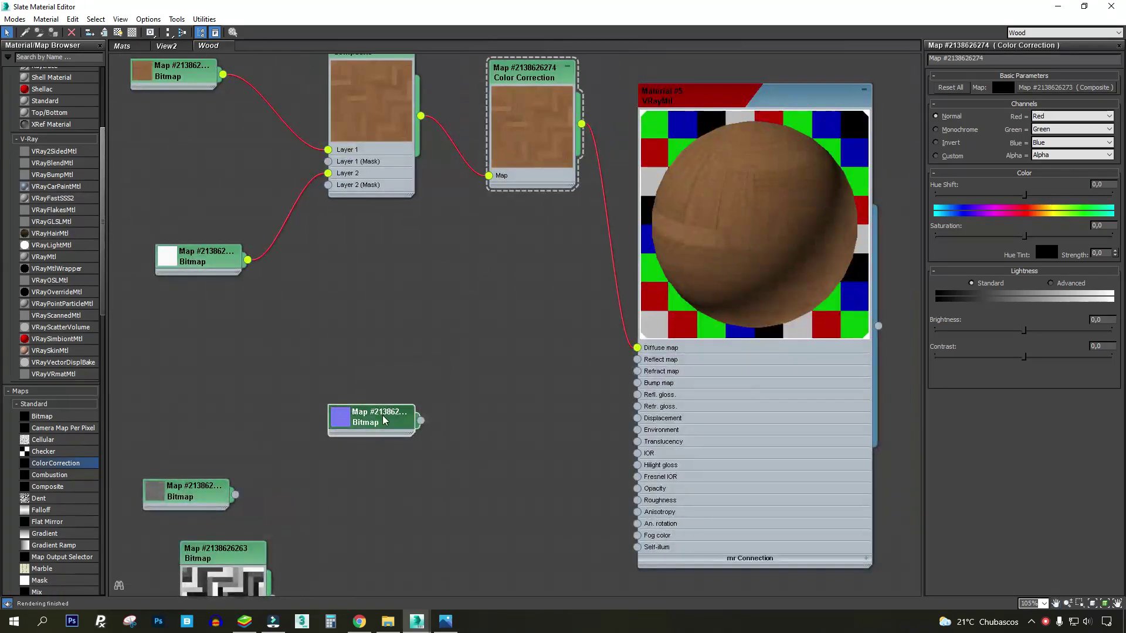
drag(384, 421, 301, 371)
double_click(302, 371)
scroll(303, 354, up, 2)
middle_drag(305, 349, 438, 228)
scroll(463, 258, down, 4)
drag(444, 258, 486, 325)
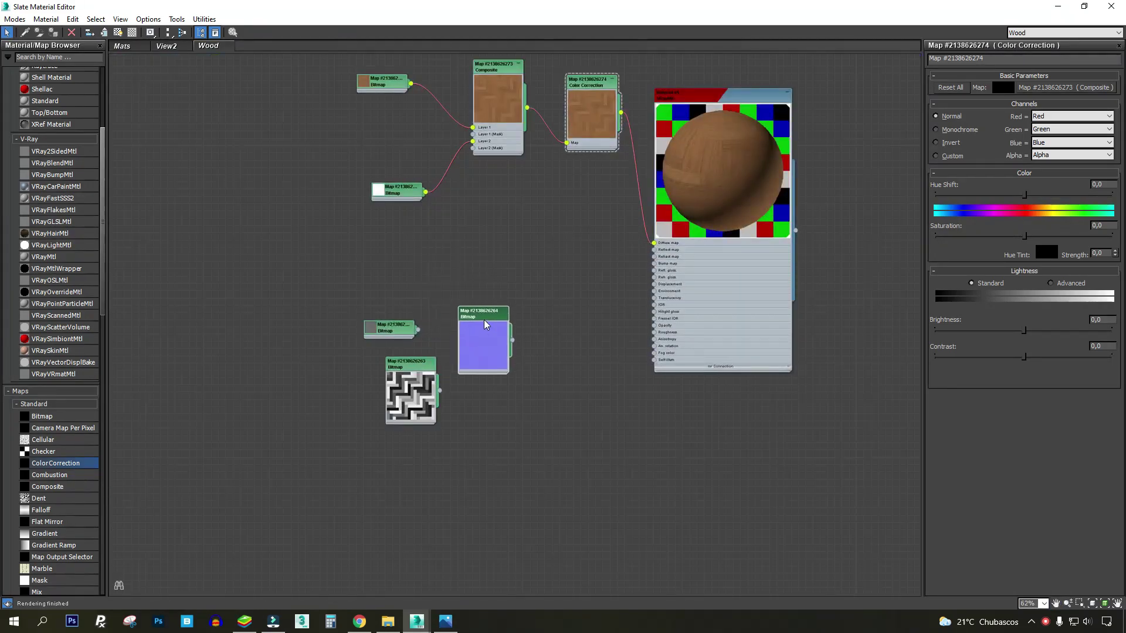
Add a VRayColor2Bump map, connect the normal map bitmap to it, and place the two nodes side by side.
scroll(94, 463, down, 10)
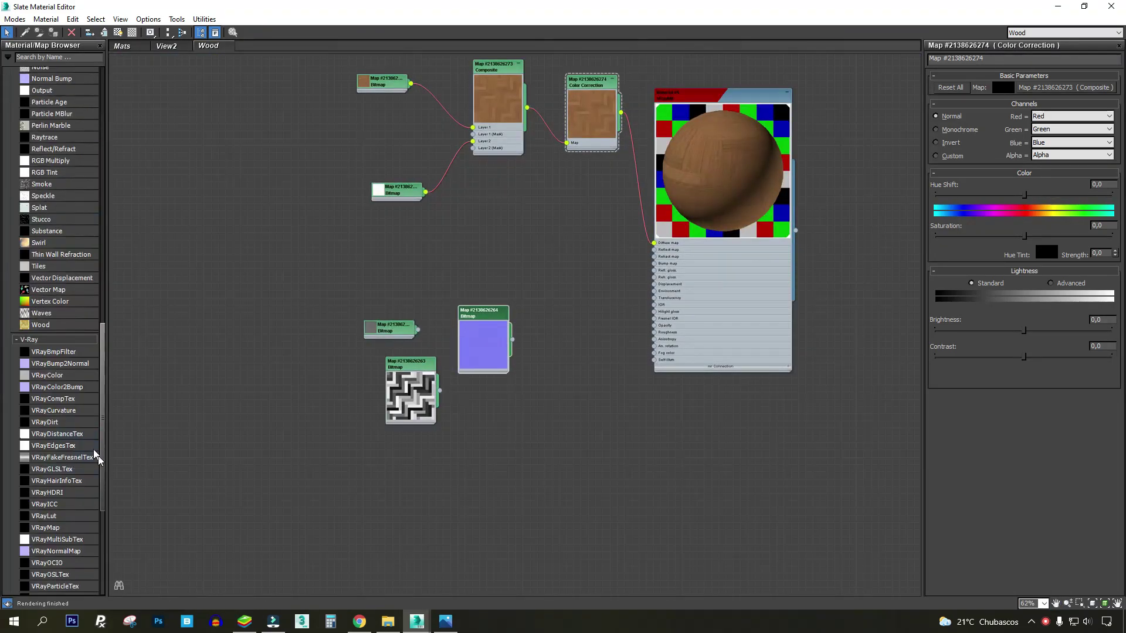
drag(63, 387, 584, 234)
scroll(592, 240, up, 3)
drag(532, 304, 430, 270)
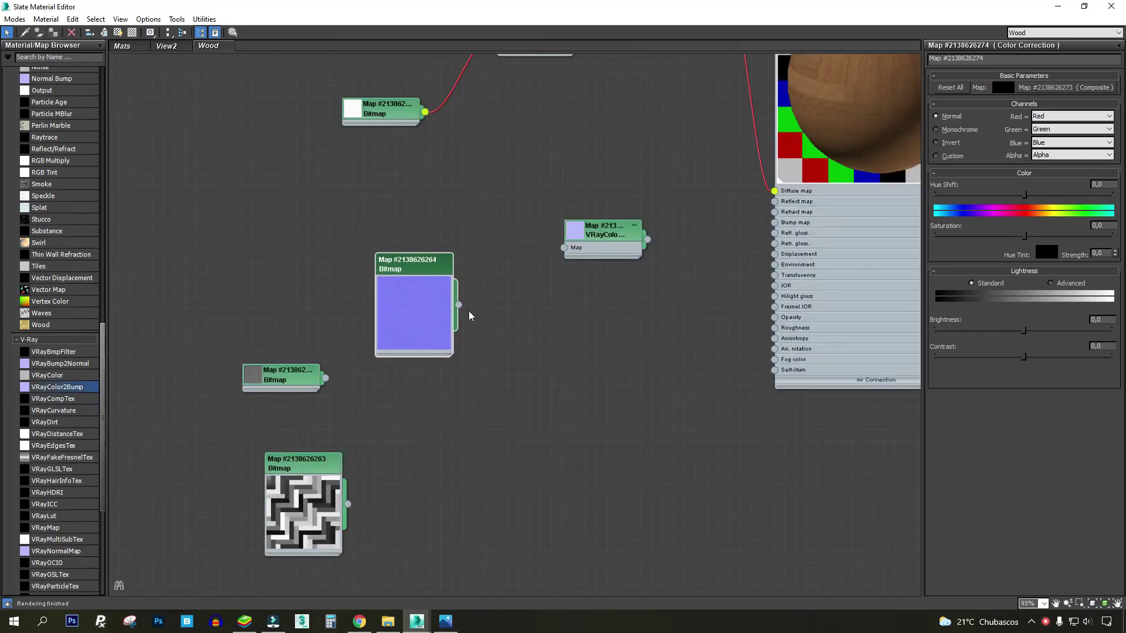
double_click(585, 237)
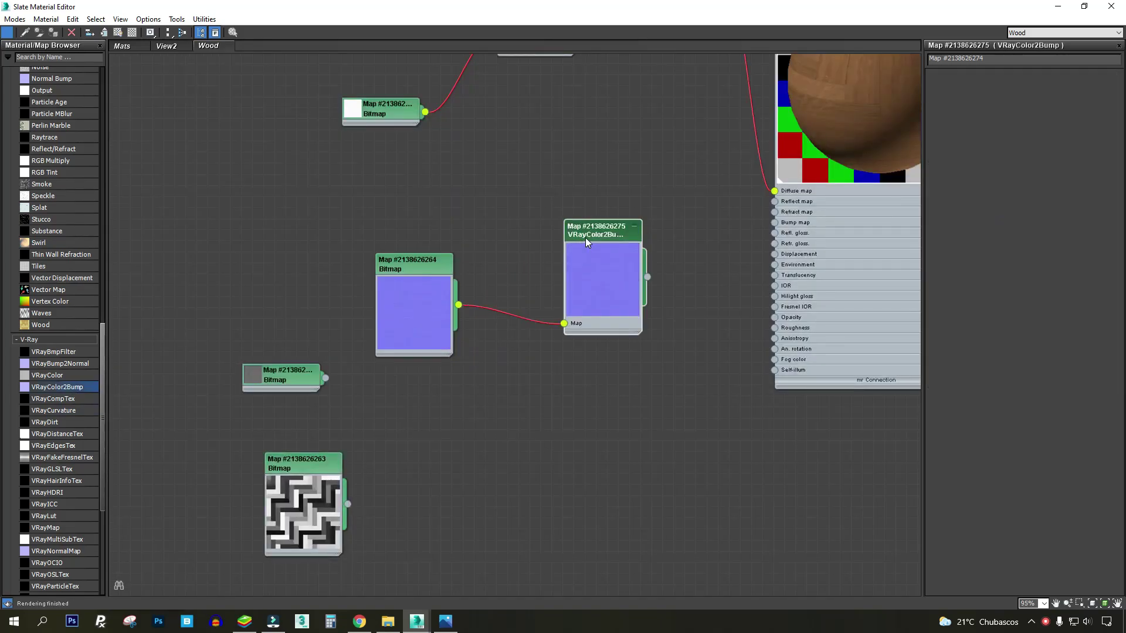
drag(603, 236, 566, 216)
drag(434, 259, 456, 270)
drag(531, 214, 509, 214)
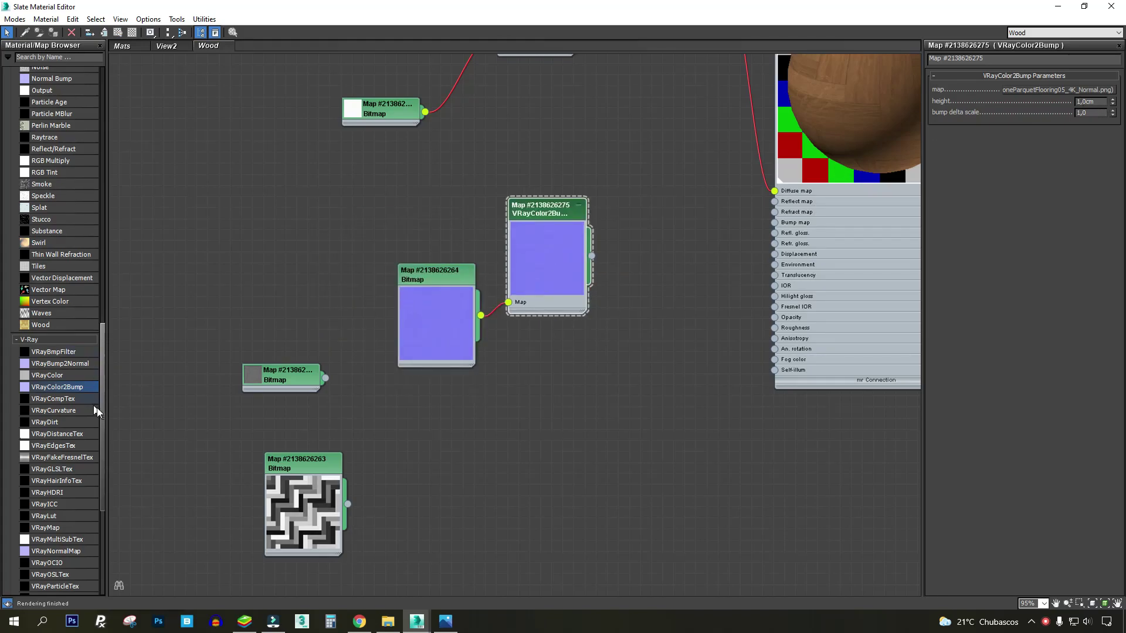
Add another Composite map for the bump and connect the VRayColor2Bump map to its Layer 1.
scroll(93, 406, up, 10)
drag(723, 180, 631, 168)
middle_drag(577, 213, 512, 337)
drag(375, 413, 351, 460)
drag(468, 357, 469, 435)
scroll(509, 371, up, 3)
double_click(617, 264)
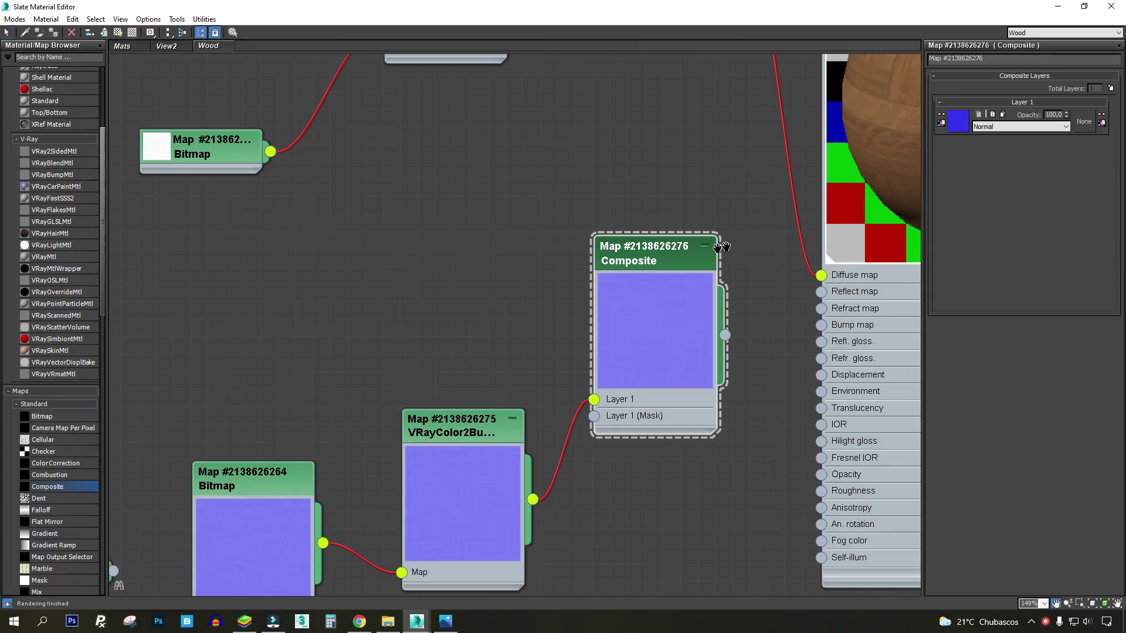
Connect the bump Composite map to the VRayMtl's Bump map and set the bump amount to 50.
middle_drag(739, 334, 440, 340)
drag(519, 329, 522, 332)
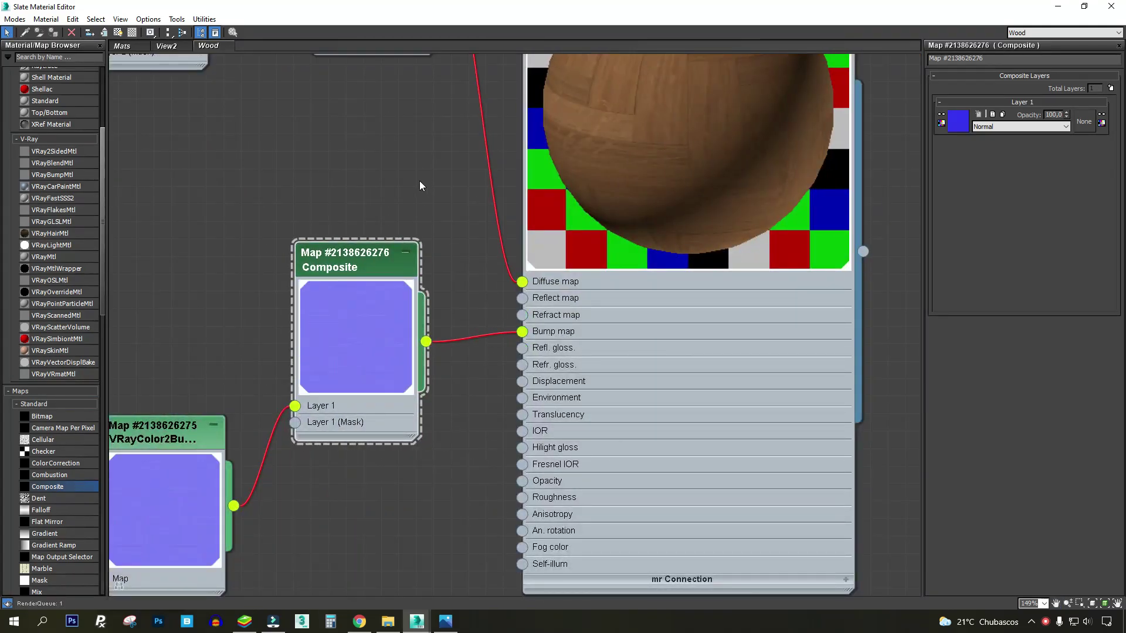
middle_drag(420, 180, 345, 334)
click(653, 86)
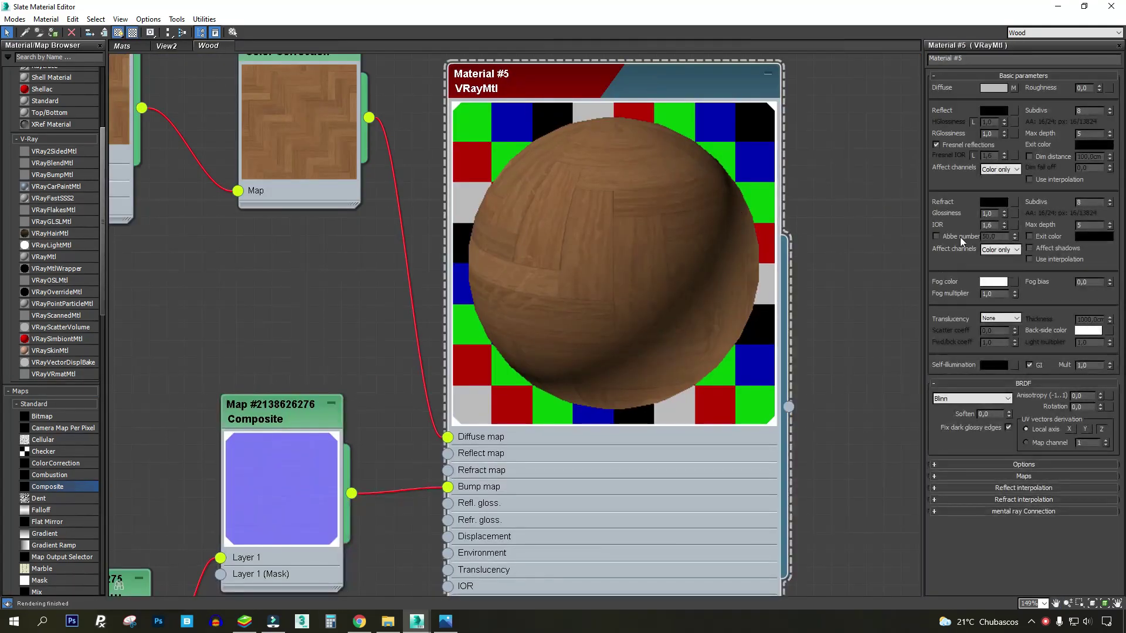
click(1003, 476)
text(50)
key(Return)
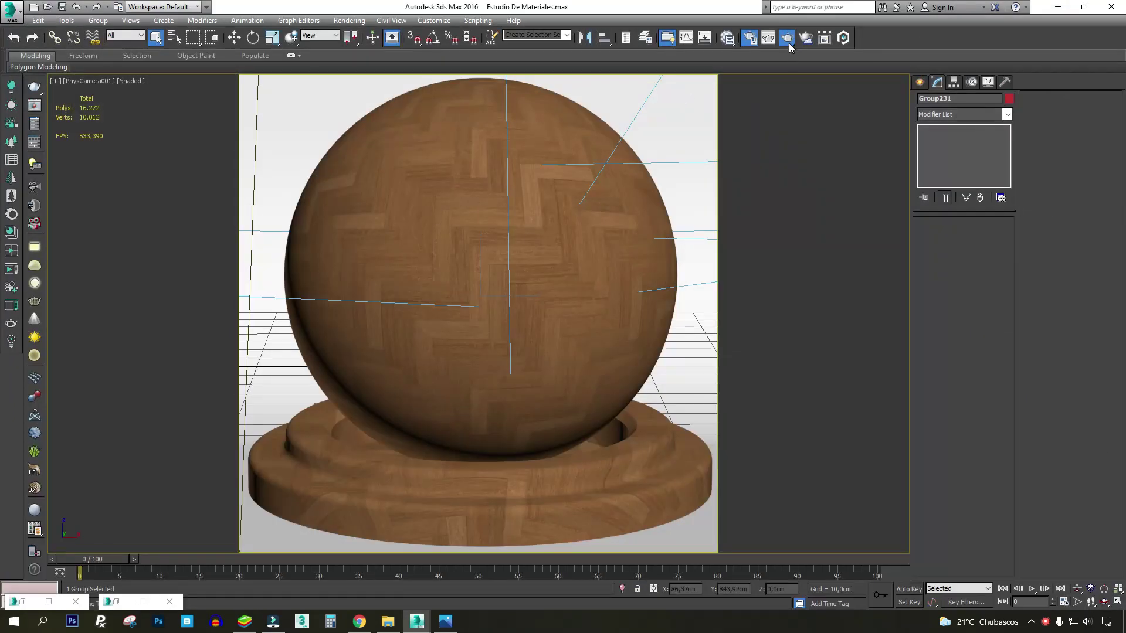
Render the sphere's left region in V-Ray and examine the bump relief along the wood planks.
click(789, 44)
scroll(362, 321, up, 1)
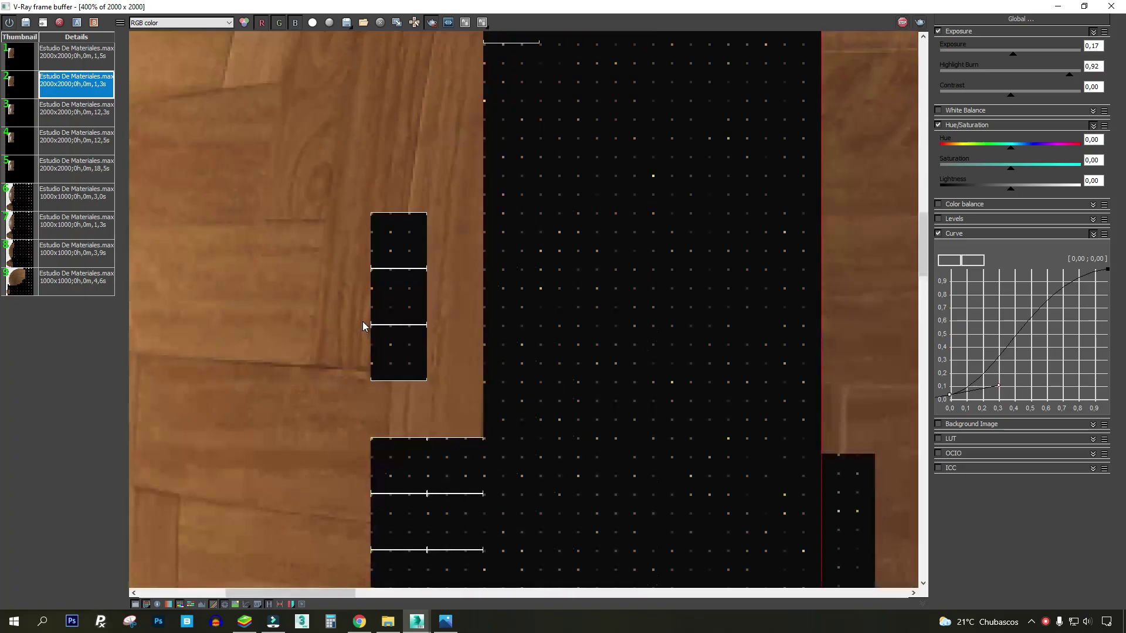
scroll(428, 246, down, 1)
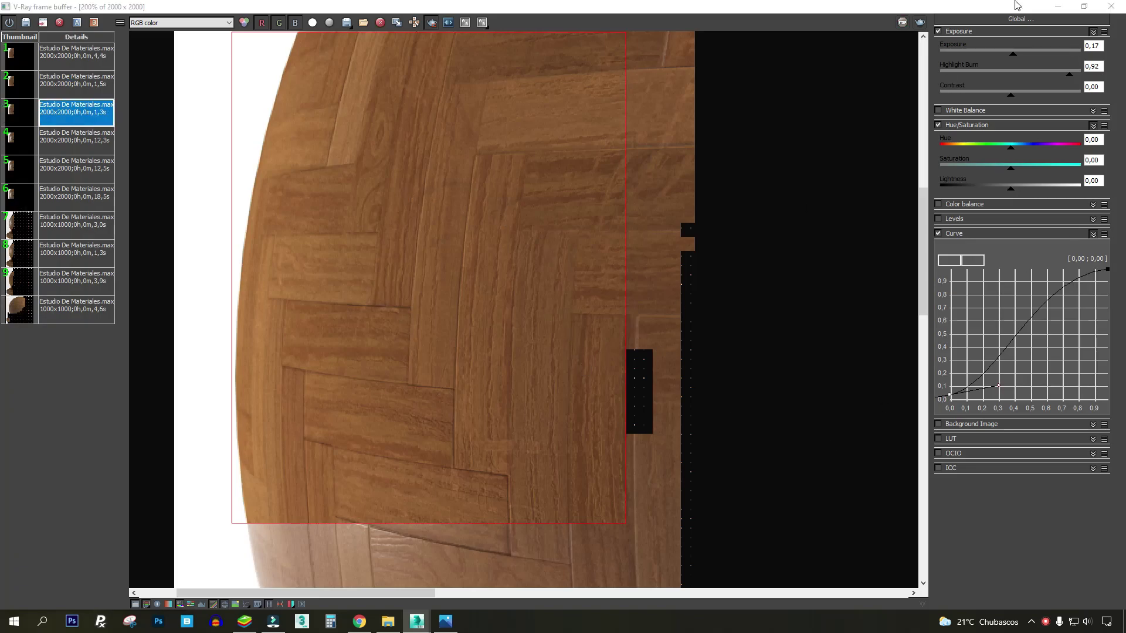
click(1059, 7)
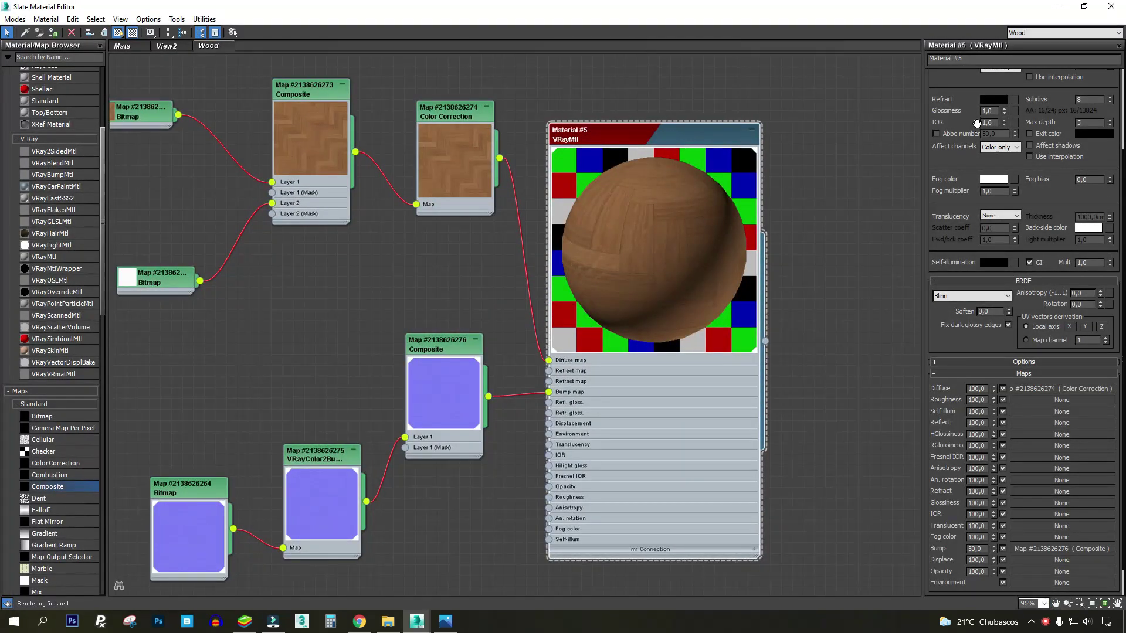
Set the VRayMtl's Reflect colour to white and its reflection glossiness to 0.9.
drag(976, 123, 920, 411)
click(1003, 110)
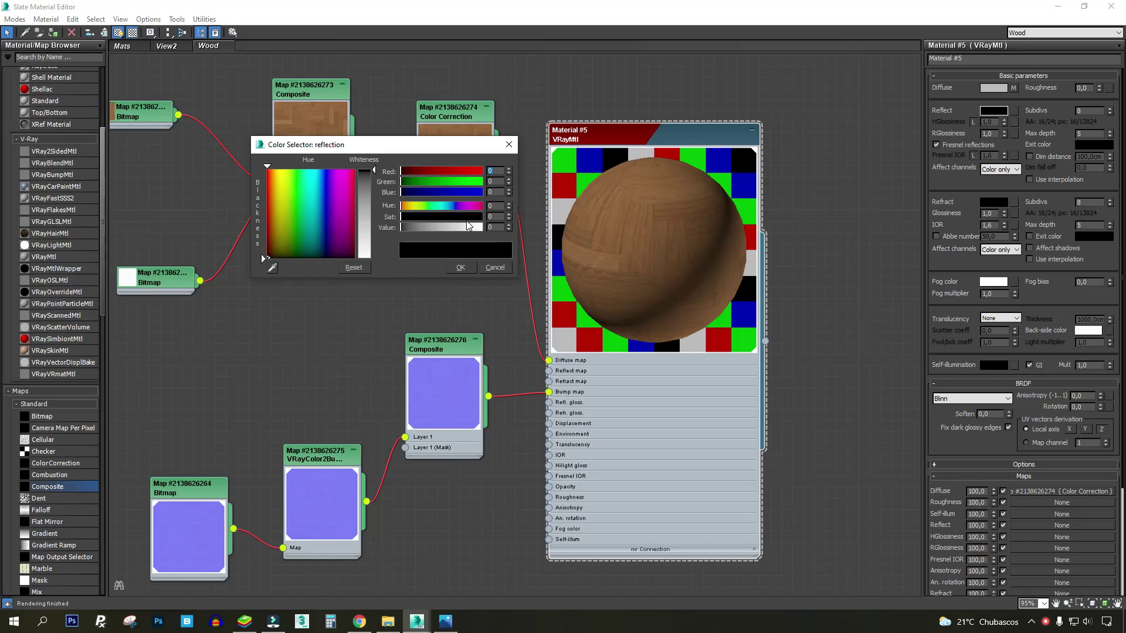
drag(469, 226, 483, 227)
click(460, 267)
scroll(736, 228, up, 3)
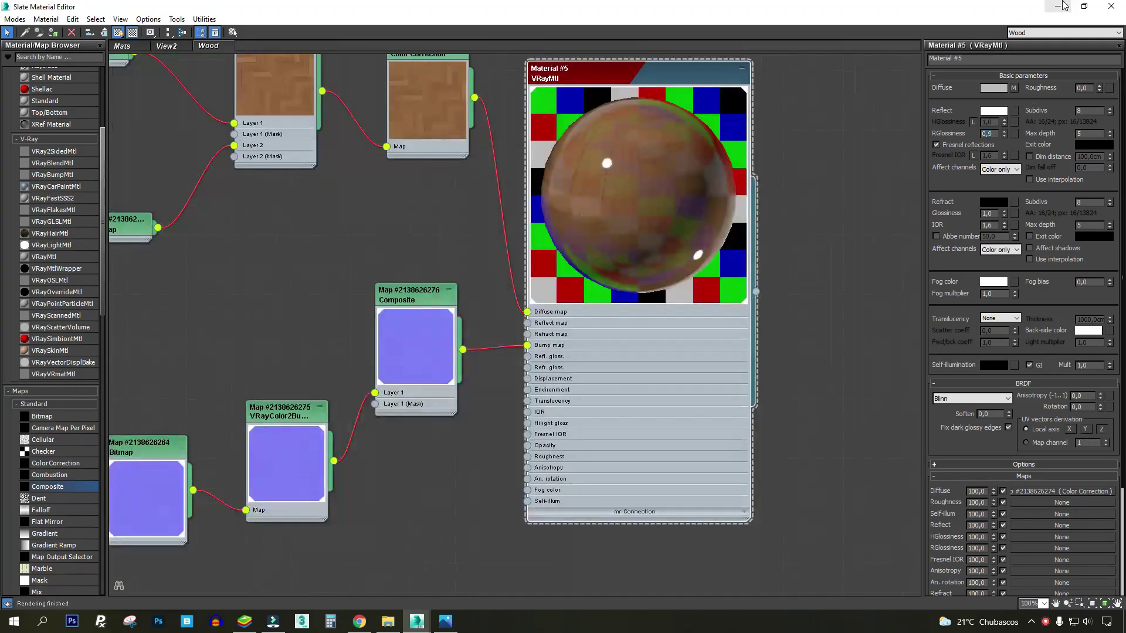
Render the sphere region in V-Ray and examine the reflections along the wood planks.
click(1058, 6)
click(789, 39)
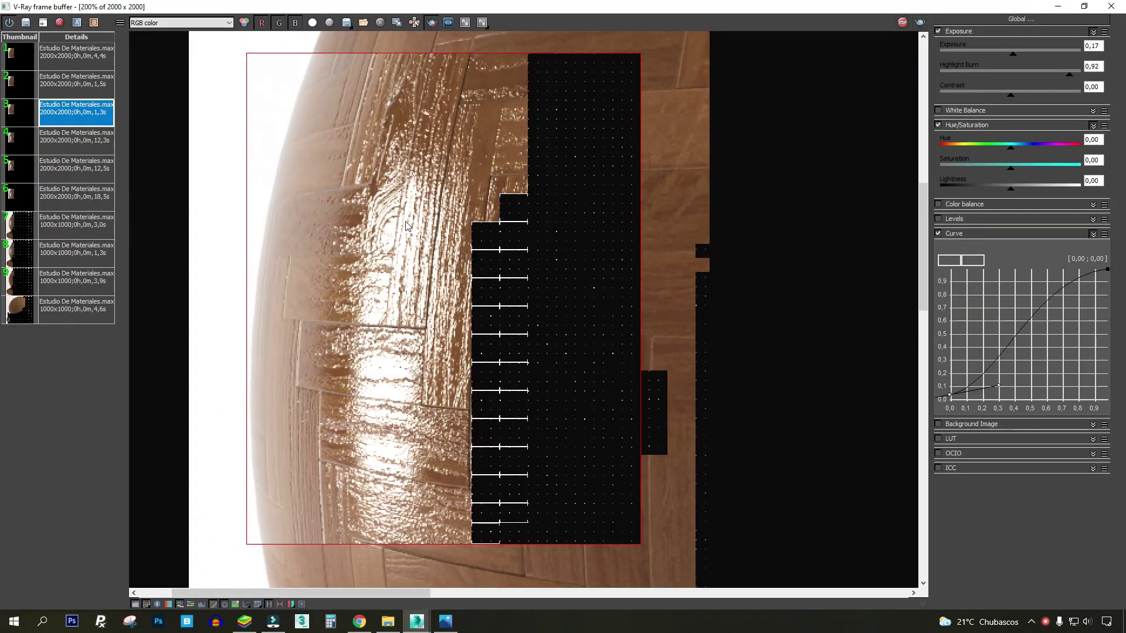
scroll(435, 239, down, 2)
scroll(418, 119, up, 2)
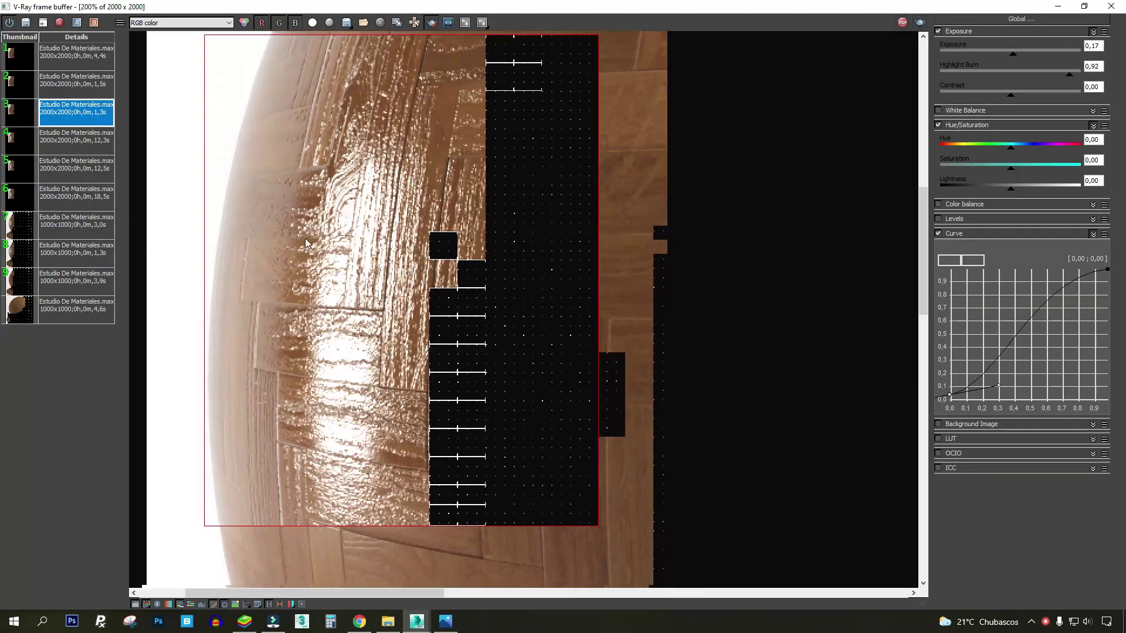
scroll(412, 244, down, 2)
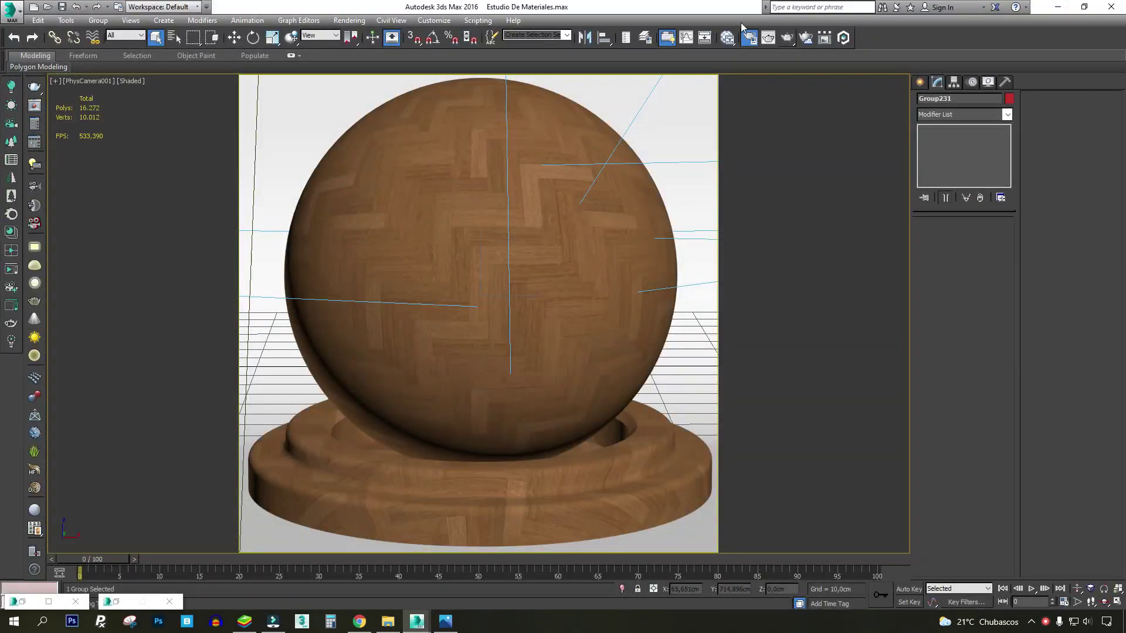
Switch to the reference photo wood.jpg and examine its plank edges and soft highlights.
click(729, 38)
middle_drag(538, 240, 609, 145)
drag(463, 208, 451, 271)
middle_drag(786, 85, 777, 154)
click(446, 621)
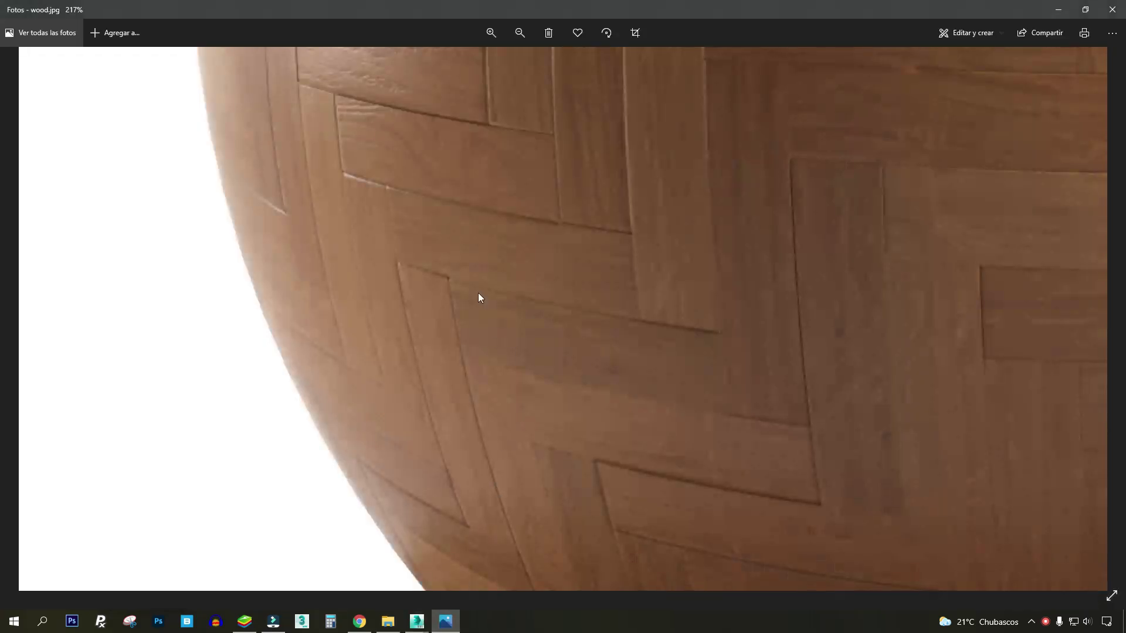
scroll(477, 294, up, 4)
drag(587, 124, 537, 325)
scroll(292, 256, down, 1)
scroll(292, 255, down, 2)
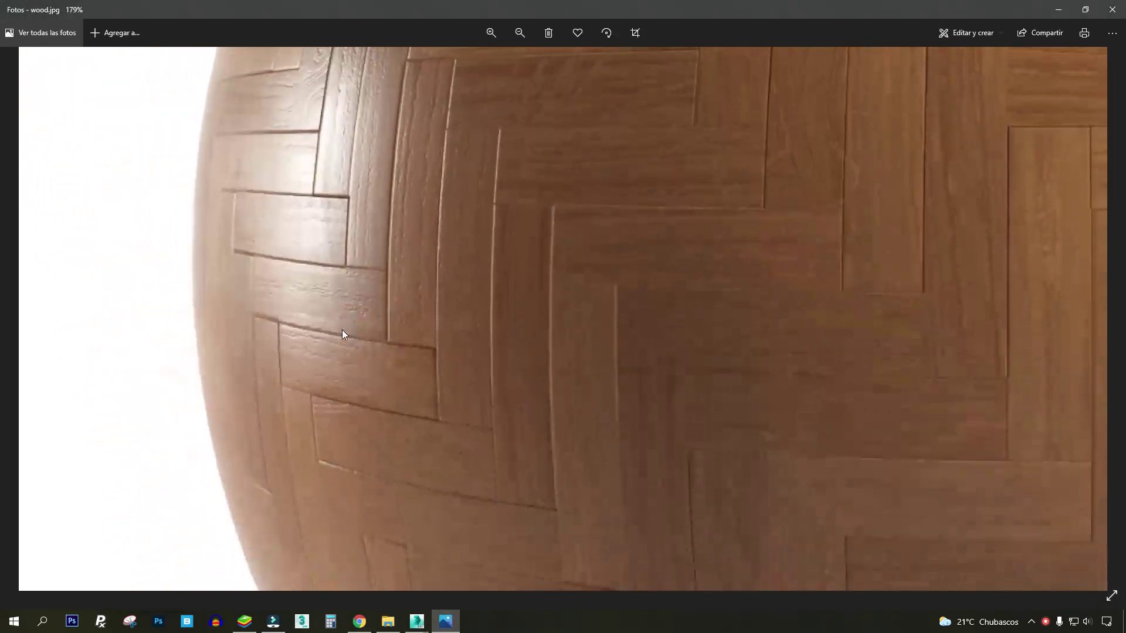
drag(358, 257, 350, 176)
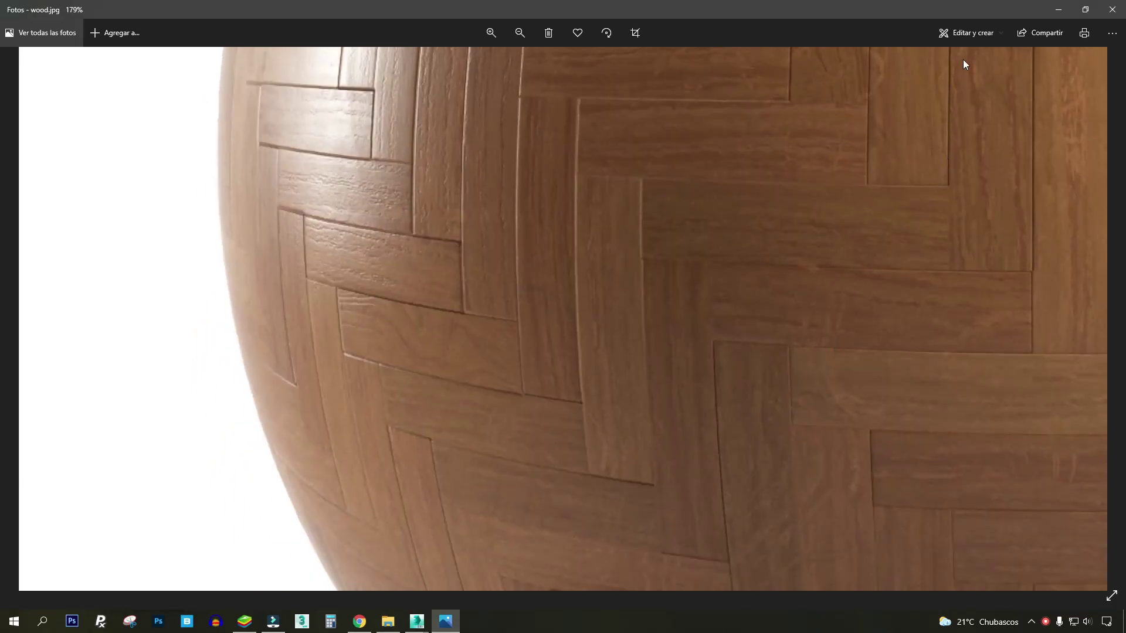
click(1058, 9)
Tidy the bump nodes in the graph and expand the preview of the ambient occlusion bitmap.
middle_drag(422, 291, 483, 205)
drag(529, 245, 533, 175)
middle_drag(239, 133, 268, 191)
double_click(212, 117)
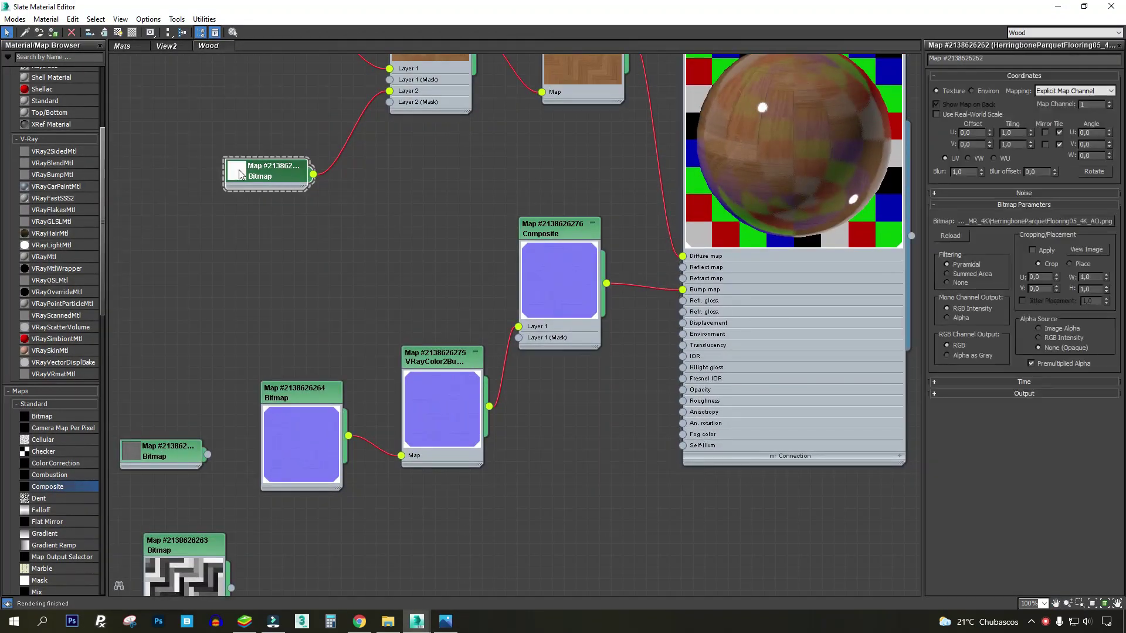
drag(267, 174, 634, 236)
double_click(237, 136)
scroll(322, 252, up, 2)
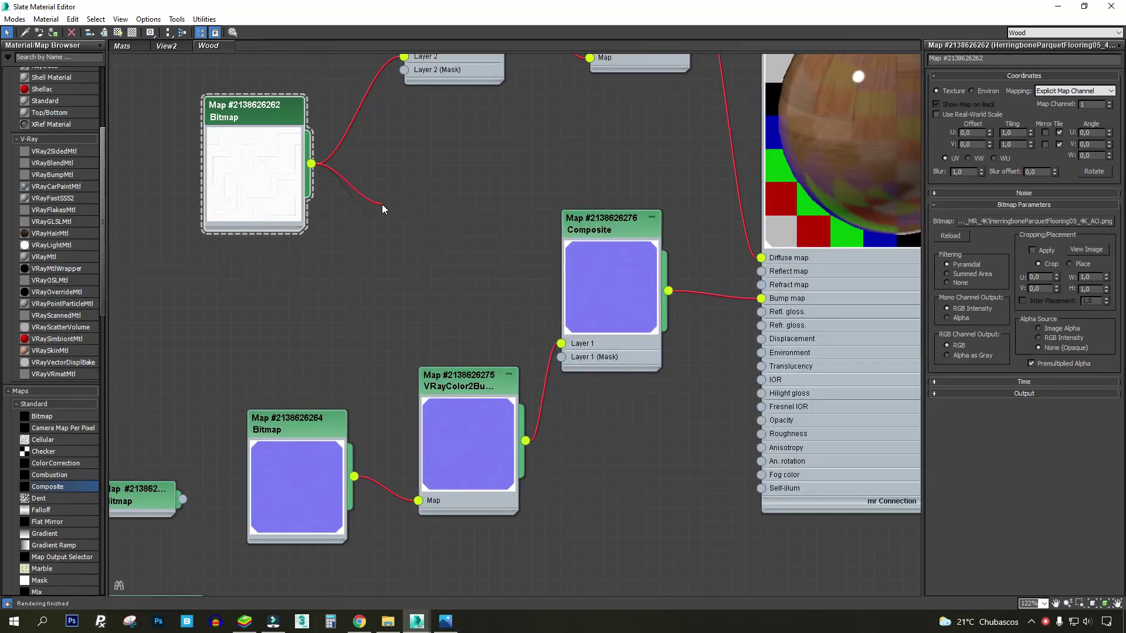
Add a second layer to the bump Composite, connect the ambient occlusion bitmap to it and set its blending to Multiply.
double_click(634, 236)
click(1111, 89)
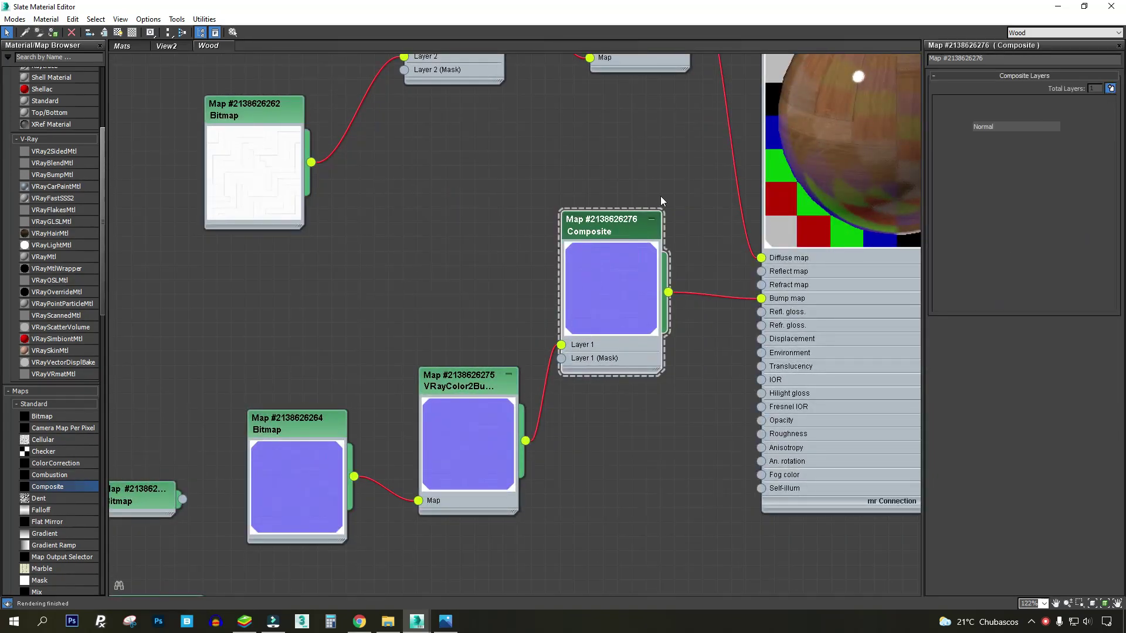
drag(311, 162, 567, 371)
click(992, 127)
click(1000, 175)
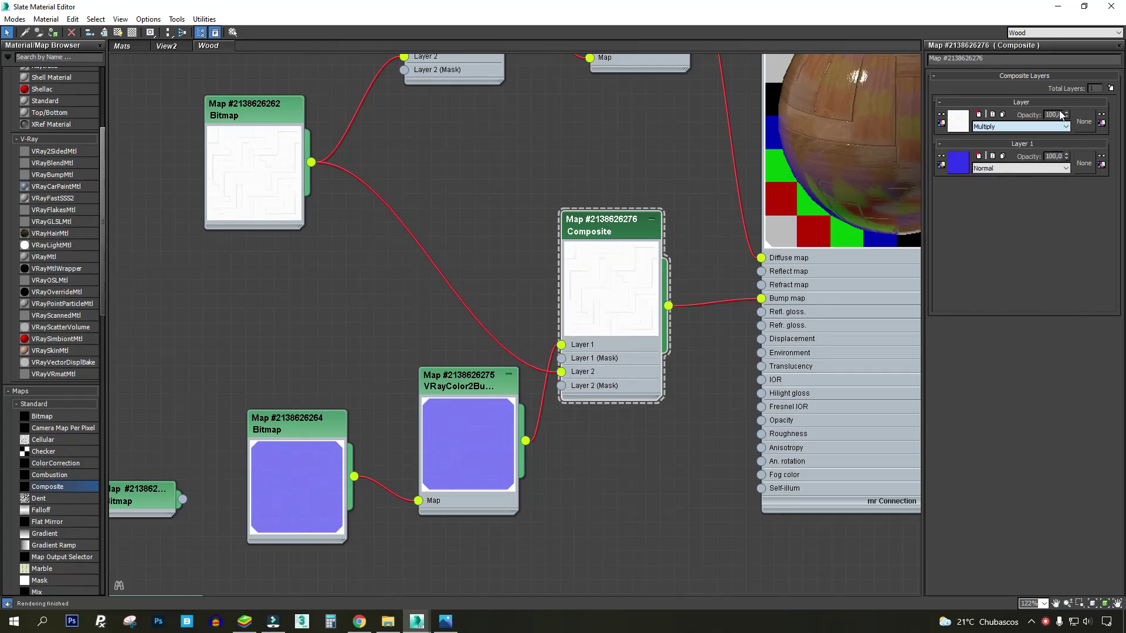
Examine the bump Composite's blended preview and its effect on the material's sample sphere.
scroll(513, 244, up, 5)
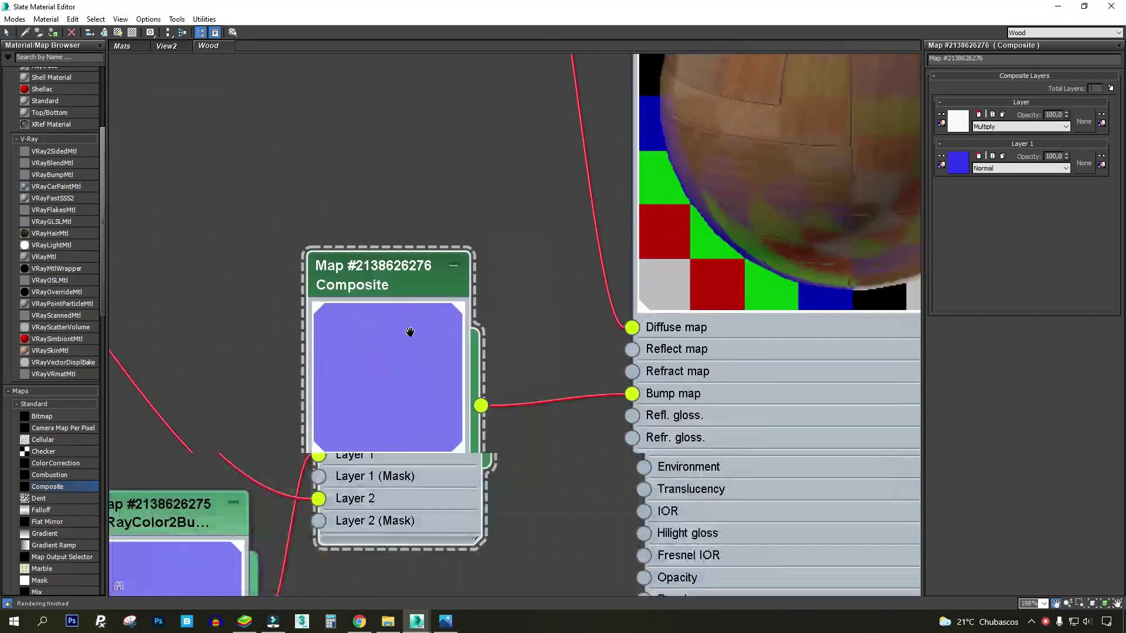
middle_drag(518, 205, 404, 369)
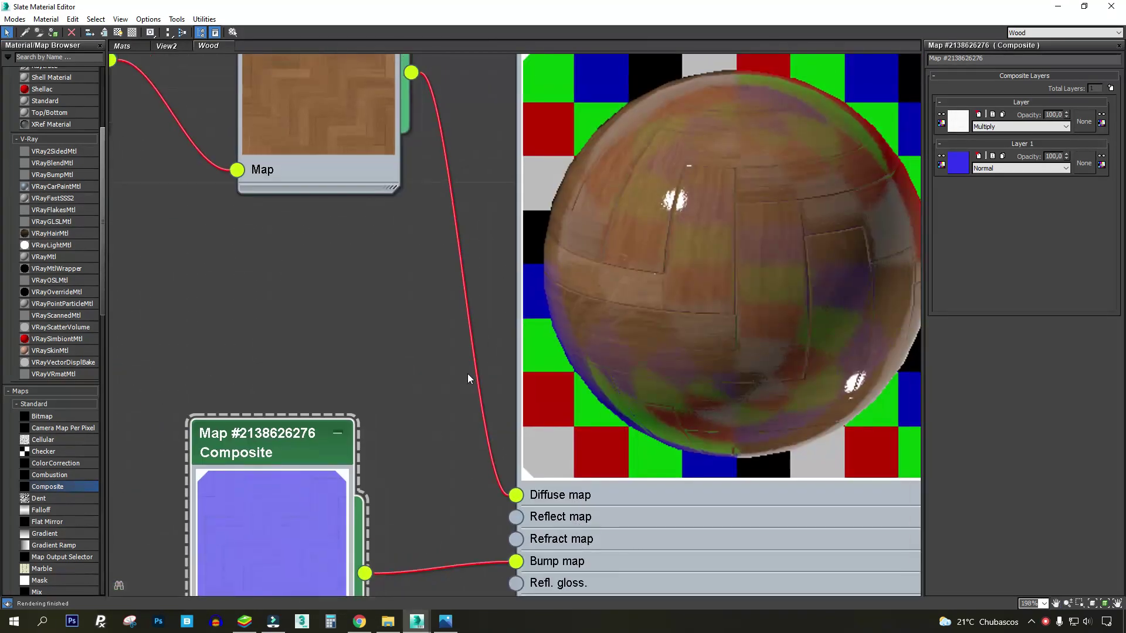
scroll(467, 373, down, 3)
middle_drag(463, 304, 507, 151)
scroll(375, 322, up, 3)
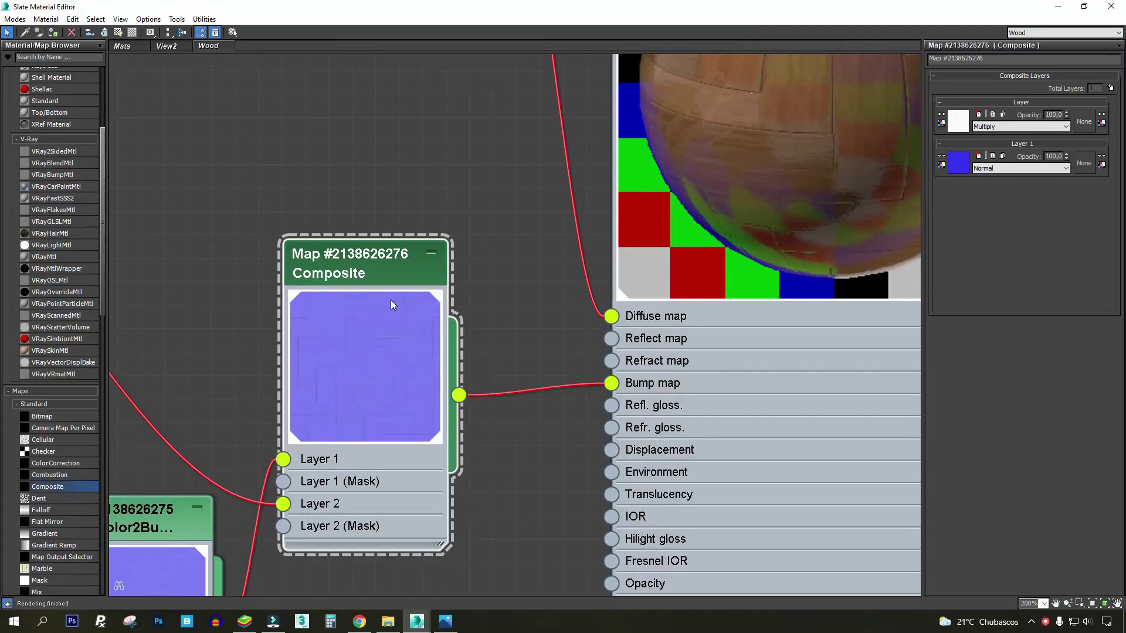
middle_drag(392, 305, 601, 132)
middle_drag(470, 316, 751, 224)
middle_drag(625, 207, 228, 435)
middle_drag(810, 131, 589, 221)
middle_drag(243, 315, 367, 203)
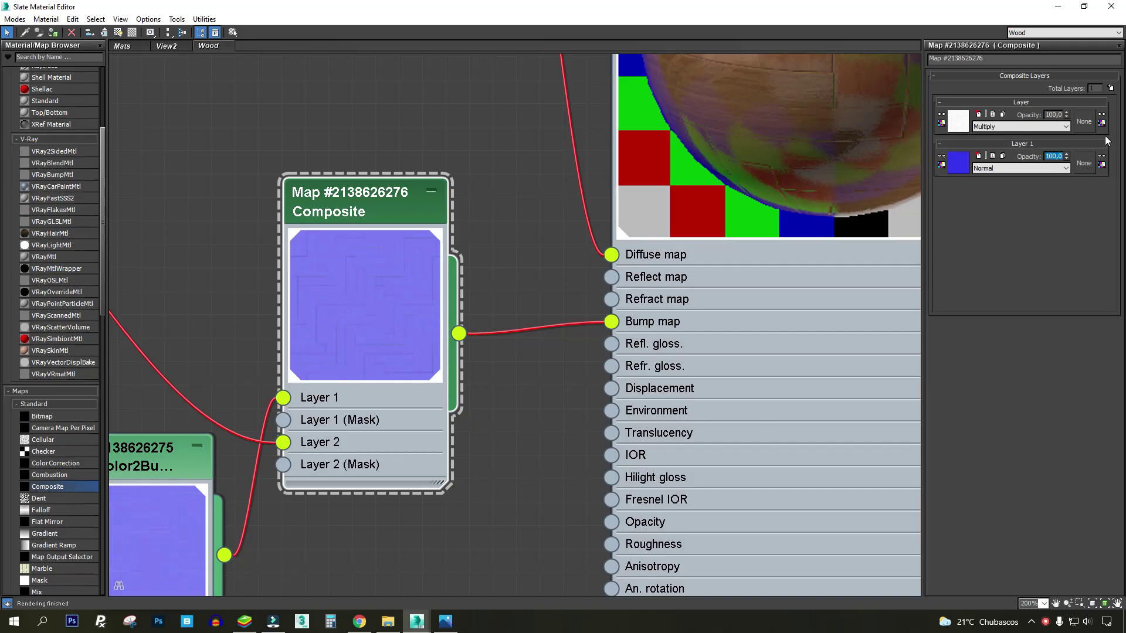
Set the bump Composite's Layer 1 opacity to 20 and check the groove depth against the reference photo wood.jpg.
middle_drag(519, 235, 578, 248)
scroll(607, 248, down, 3)
middle_drag(522, 356, 593, 237)
drag(342, 238, 169, 433)
drag(404, 328, 356, 359)
click(446, 623)
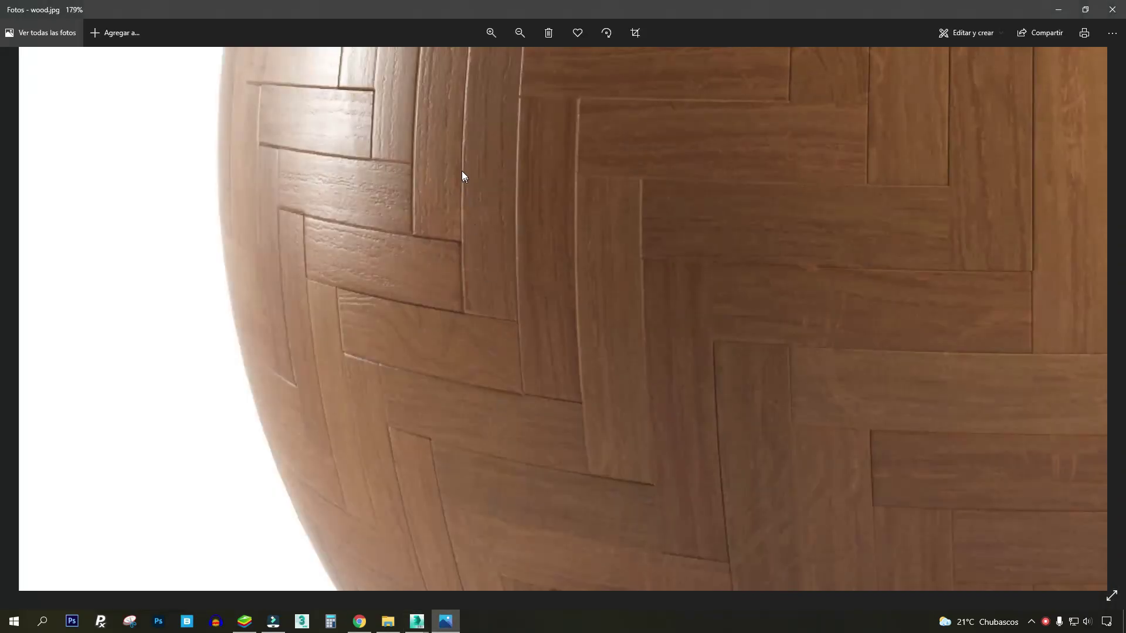
click(1058, 10)
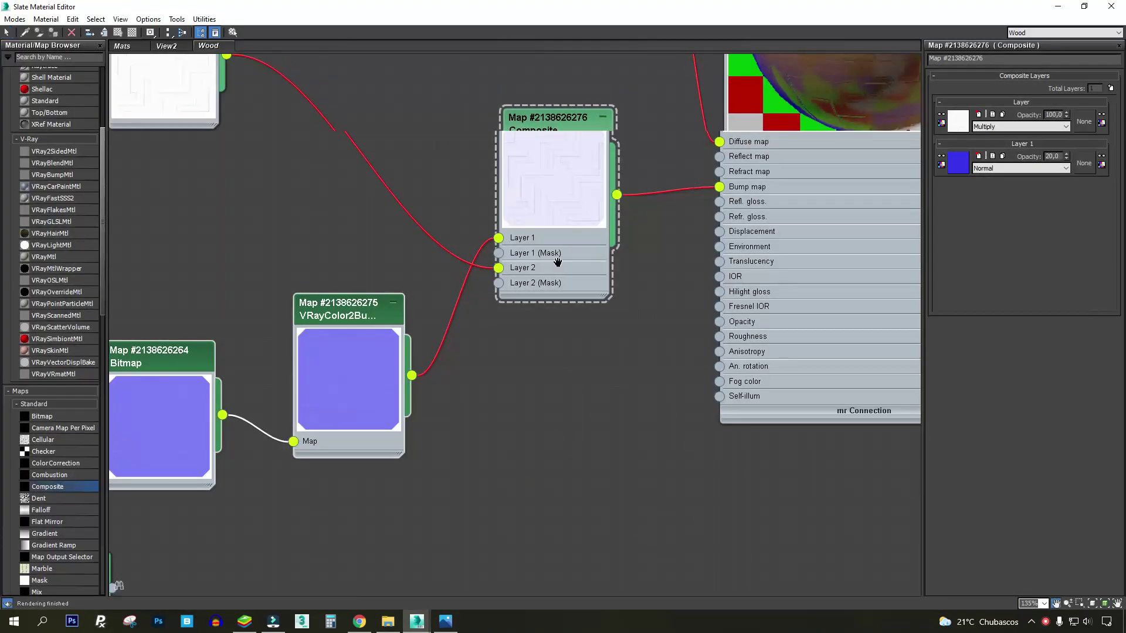
View the ambient occlusion bitmap's image and compare its plank joints with the bump on the material preview.
middle_drag(517, 194, 654, 393)
double_click(314, 170)
click(1087, 249)
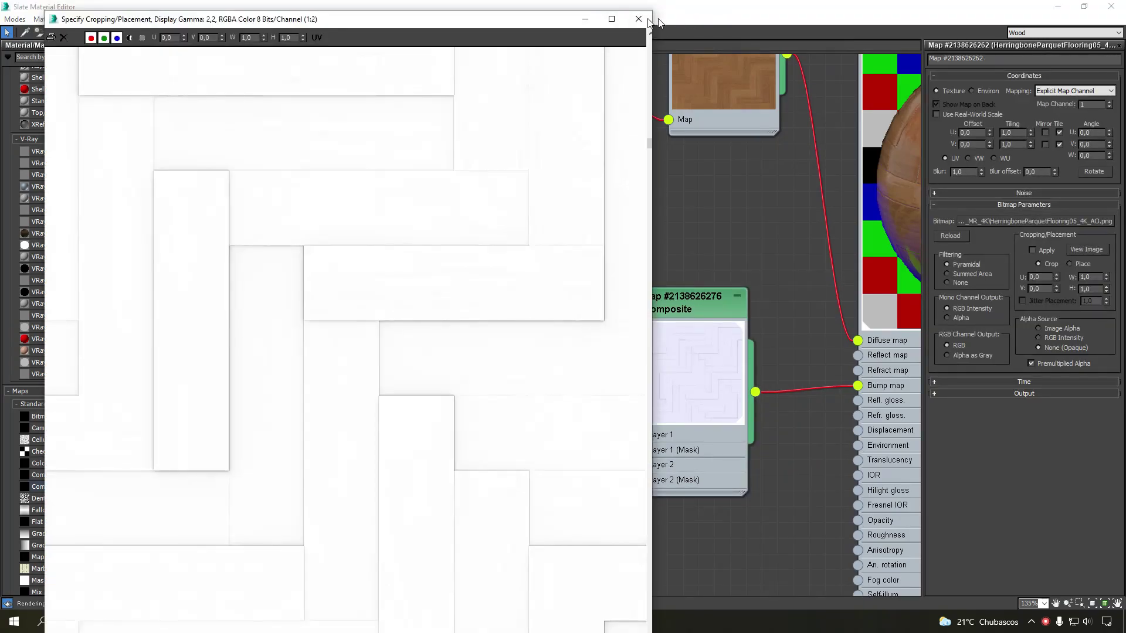
click(650, 11)
middle_drag(777, 210, 405, 282)
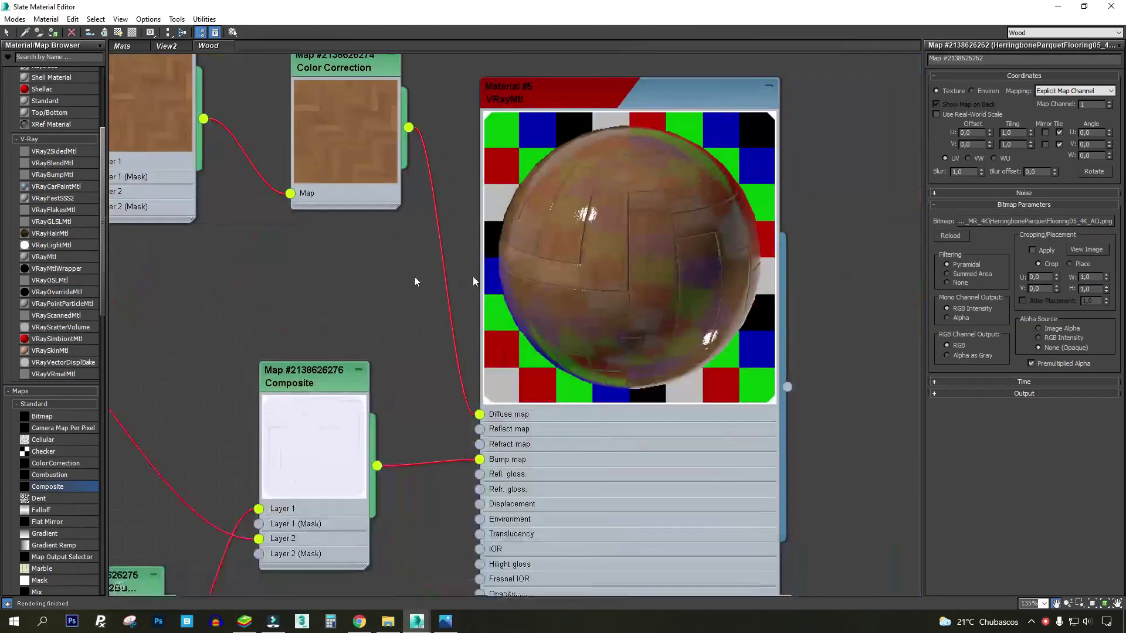
scroll(679, 255, up, 3)
scroll(663, 256, down, 2)
scroll(663, 256, down, 1)
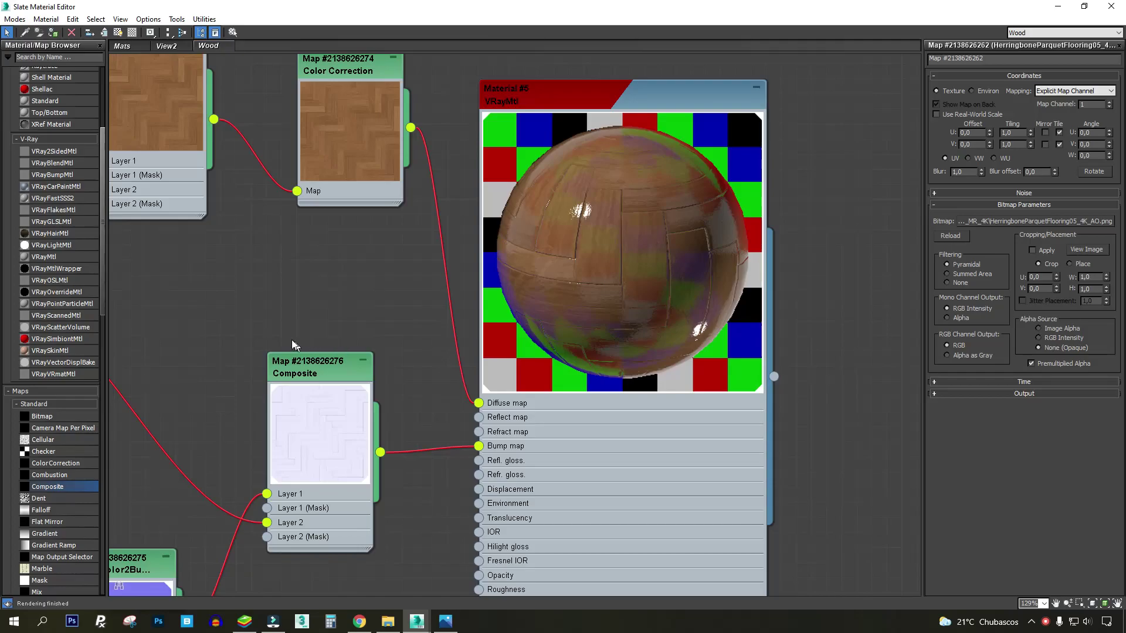
middle_drag(272, 329, 481, 254)
scroll(527, 256, down, 1)
Set the VRayMtl's bump amount to 40 and enlarge its preview.
double_click(770, 69)
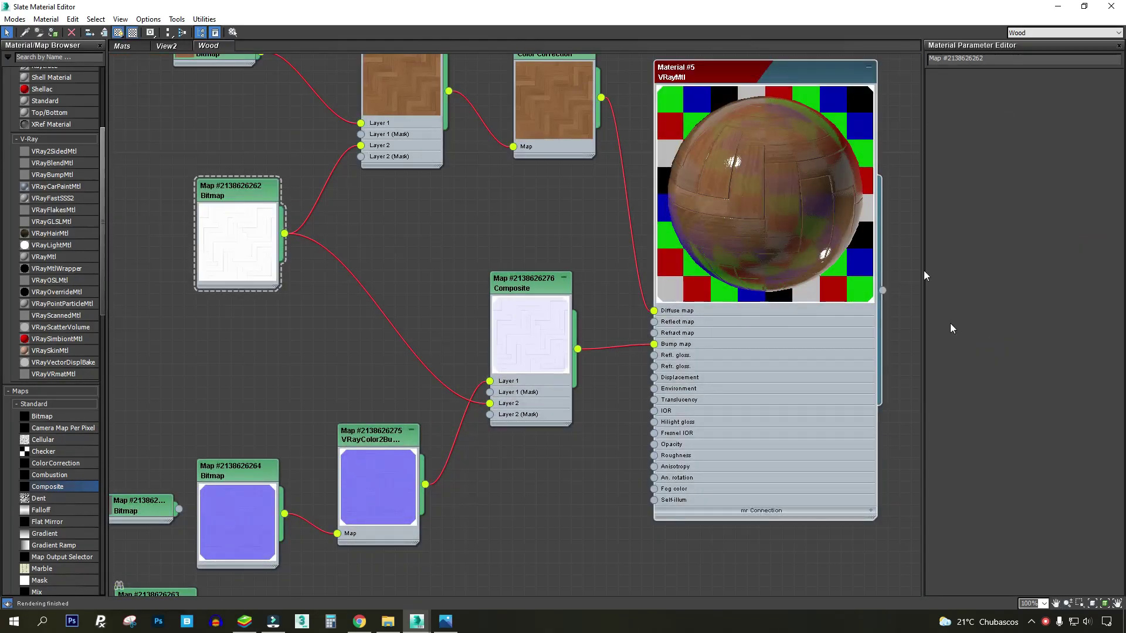
drag(961, 546, 956, 395)
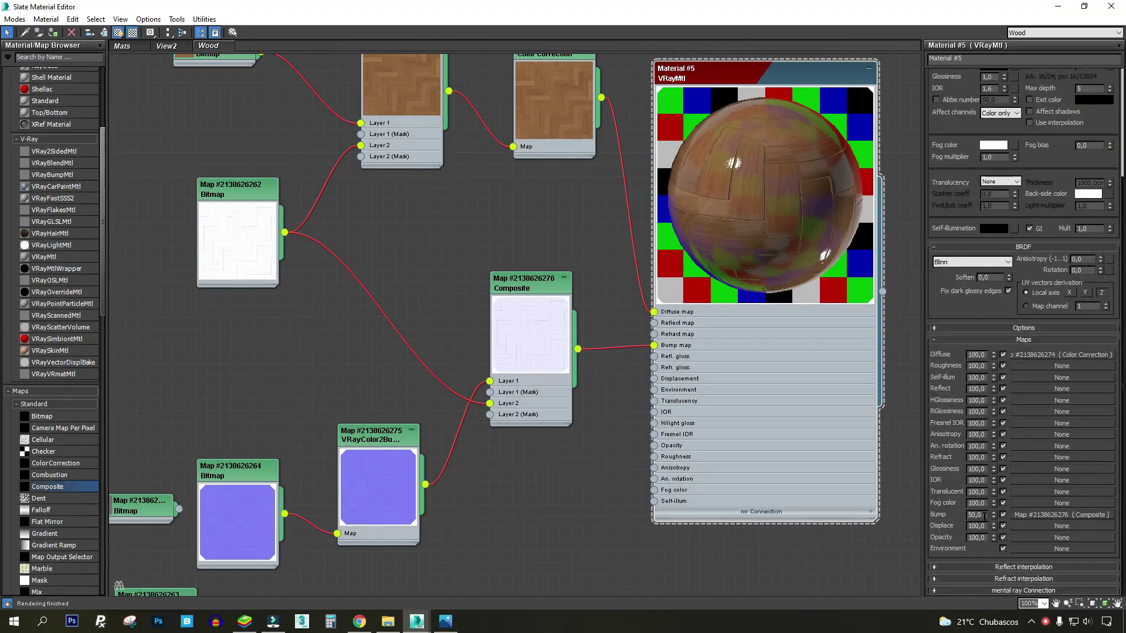
key(Return)
middle_drag(440, 222, 196, 286)
scroll(559, 215, up, 4)
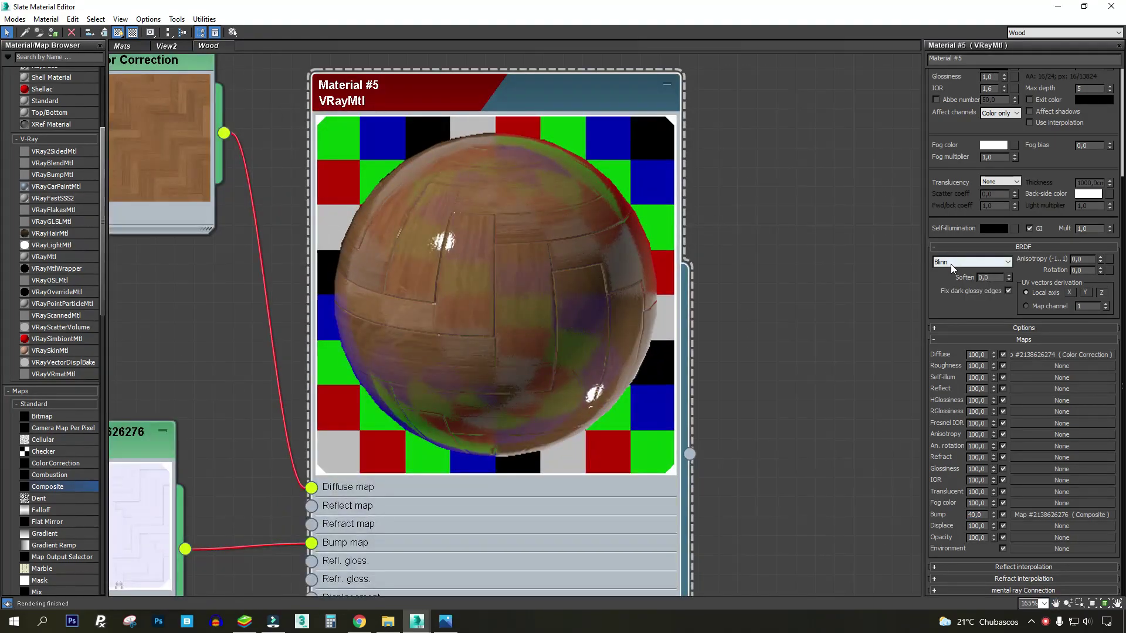
Change the VRayMtl's BRDF type to Microfacet GTR (GGX).
click(946, 263)
click(961, 297)
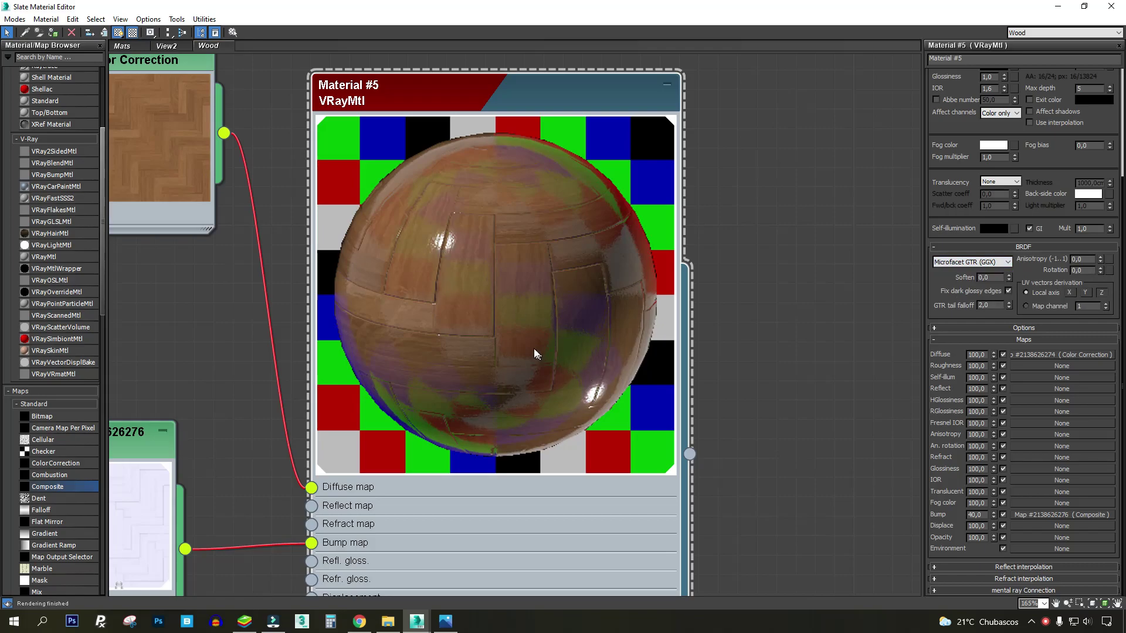
scroll(446, 241, down, 2)
scroll(546, 235, down, 1)
Render the sphere region again in V-Ray and examine the plank joints and highlights.
click(1059, 5)
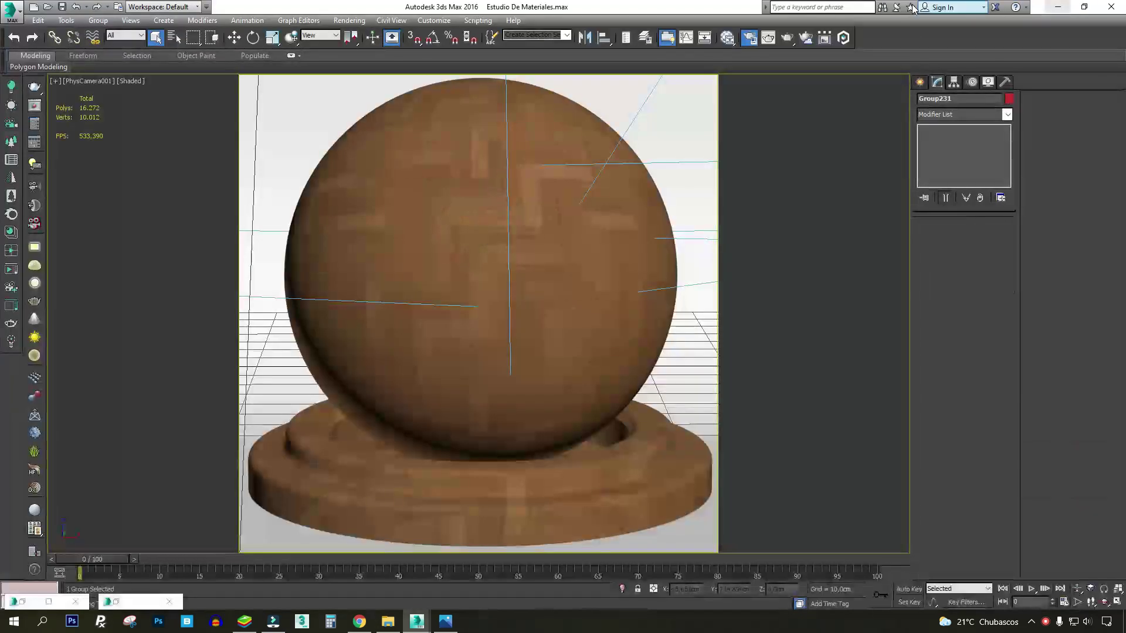
click(785, 38)
scroll(339, 222, up, 1)
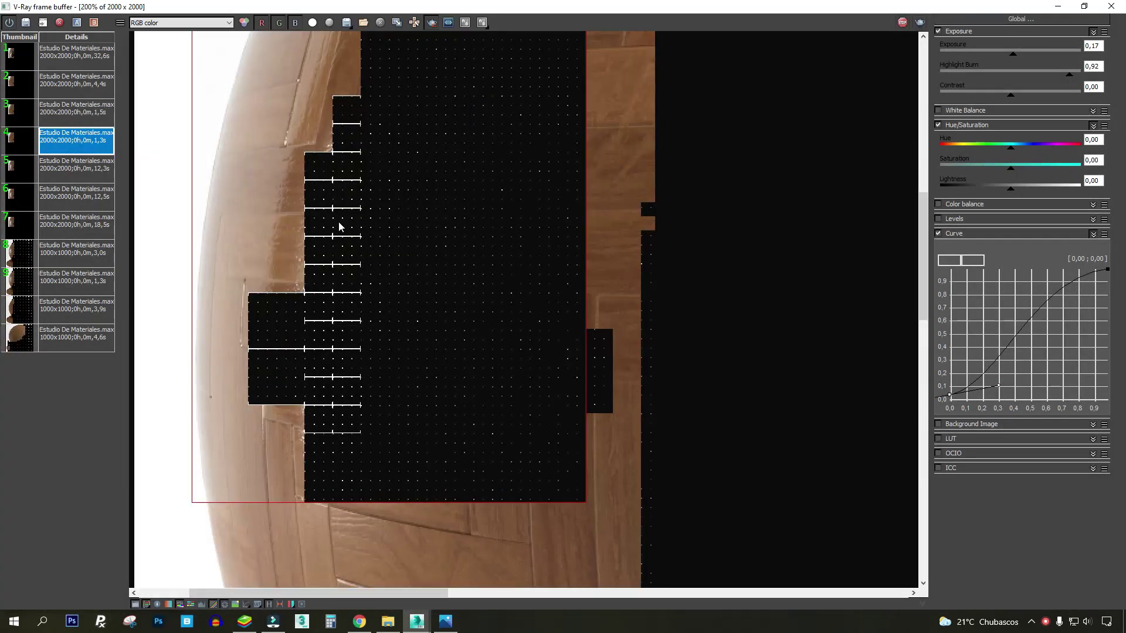
middle_drag(294, 270, 322, 277)
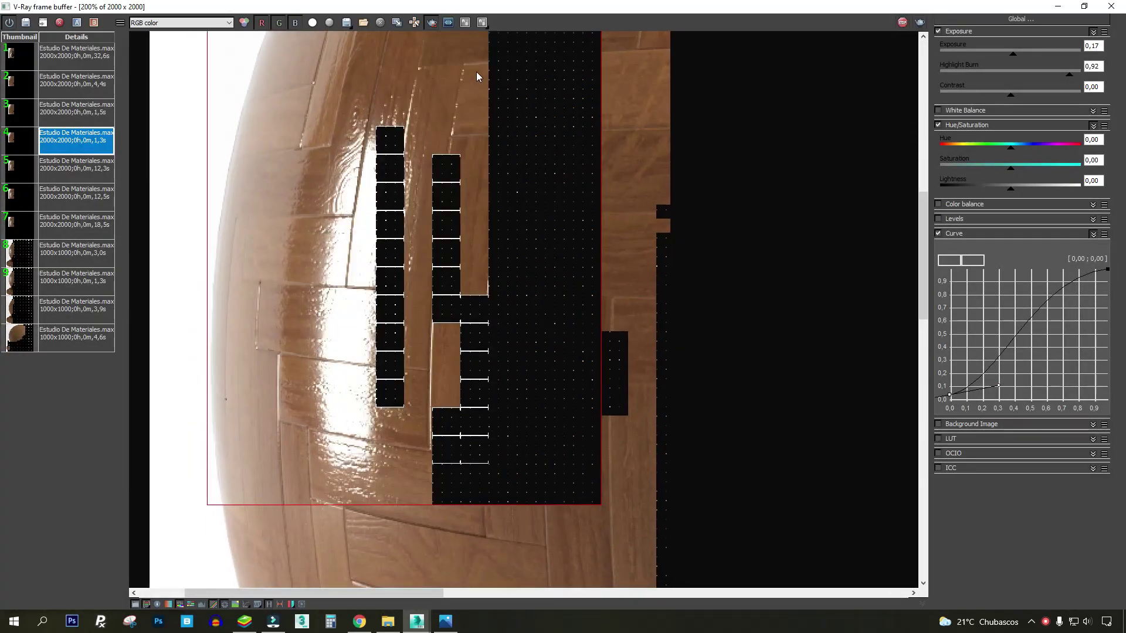
scroll(416, 325, down, 1)
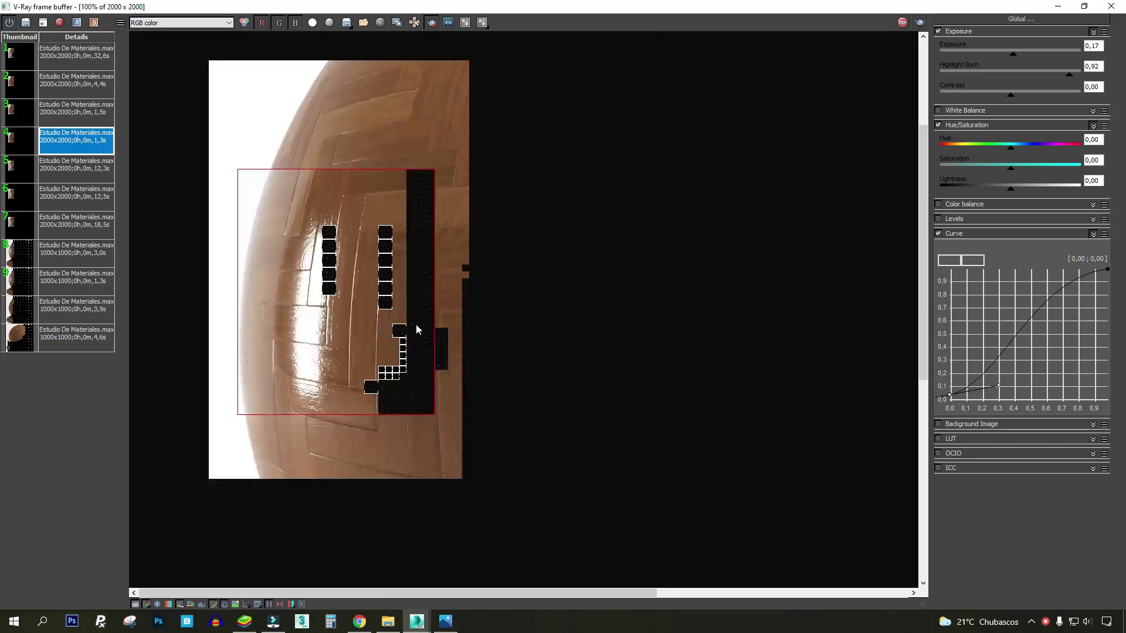
scroll(401, 376, up, 1)
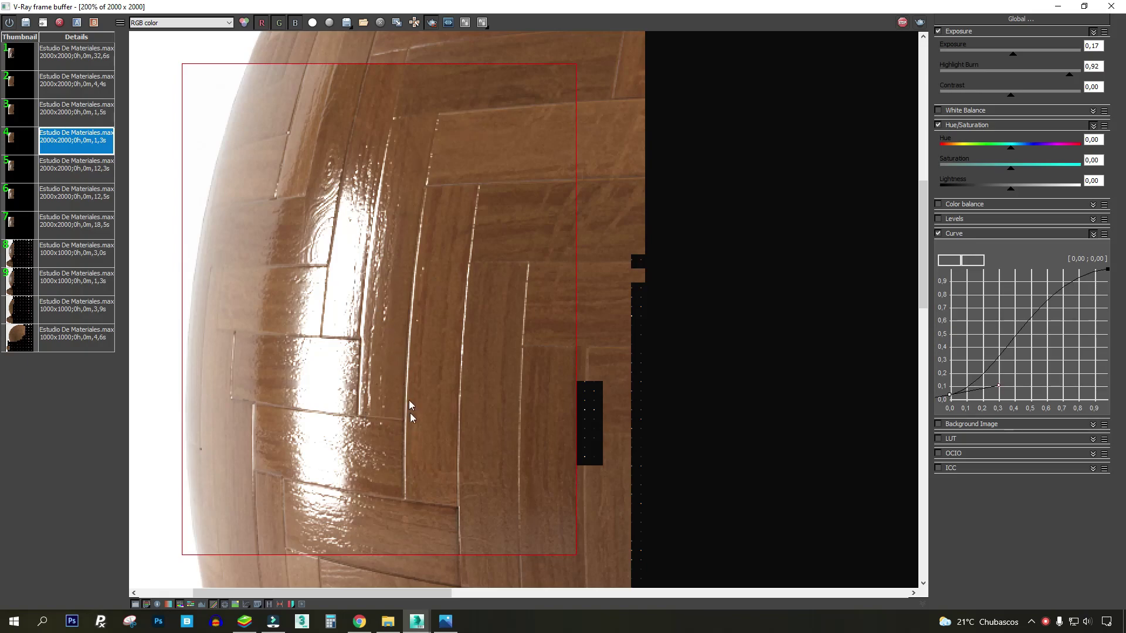
Rearrange the graph by placing the roughness bitmap between the ambient occlusion and normal bitmaps and moving the VRayMtl farther from the maps.
click(1057, 7)
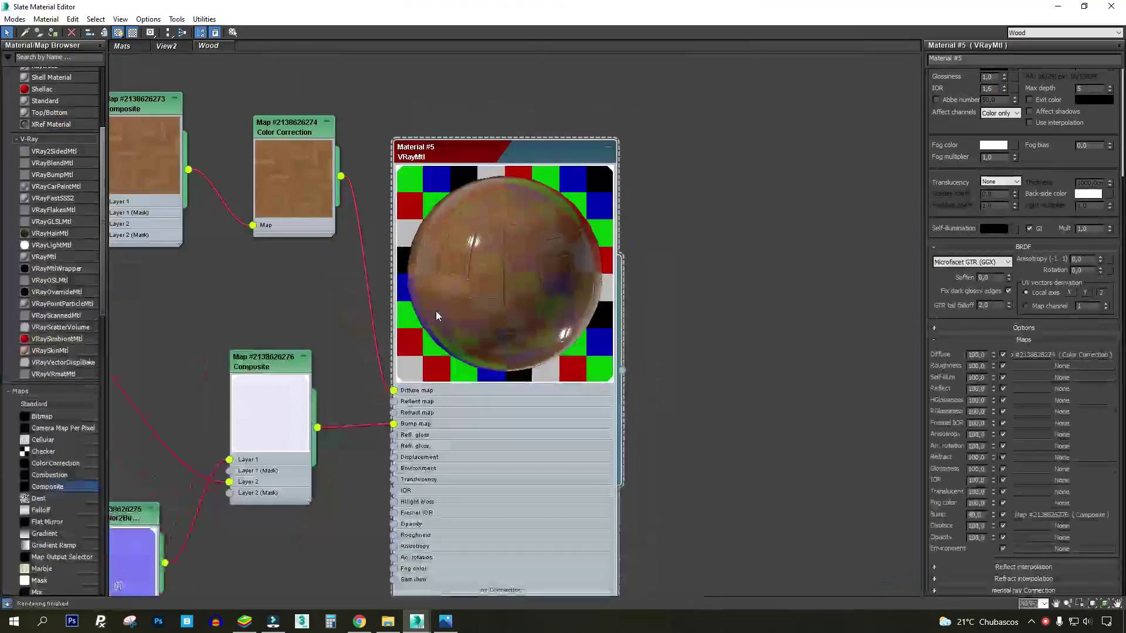
scroll(439, 309, down, 3)
drag(367, 334, 354, 364)
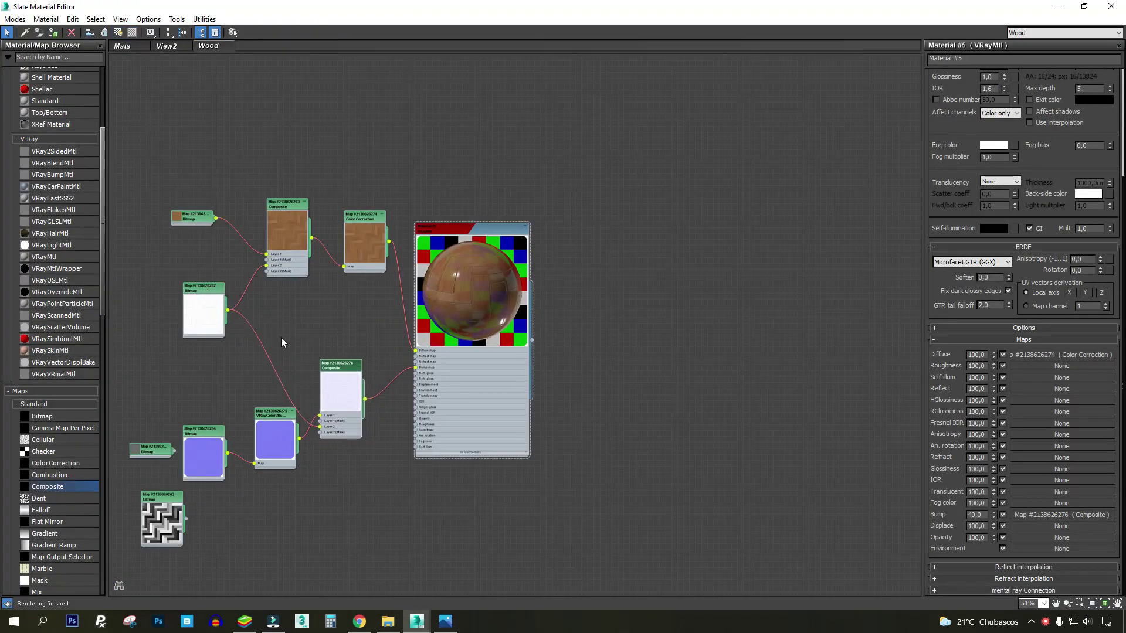
scroll(281, 338, up, 4)
middle_drag(325, 356, 510, 254)
drag(264, 450, 184, 557)
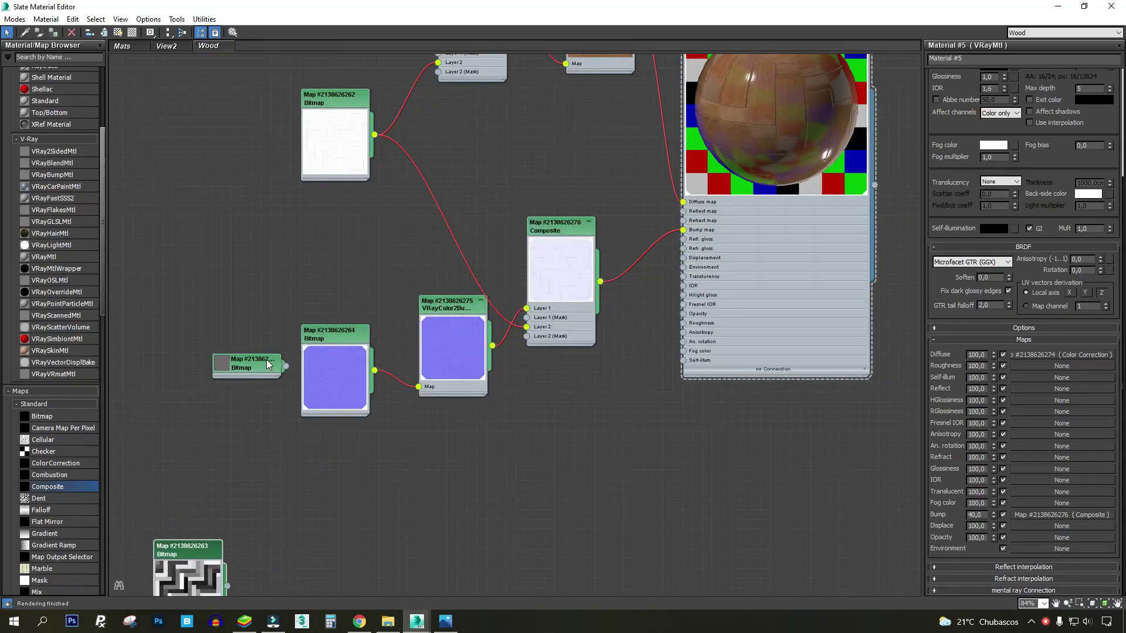
drag(267, 360, 297, 222)
middle_drag(702, 125, 555, 275)
drag(699, 147, 885, 137)
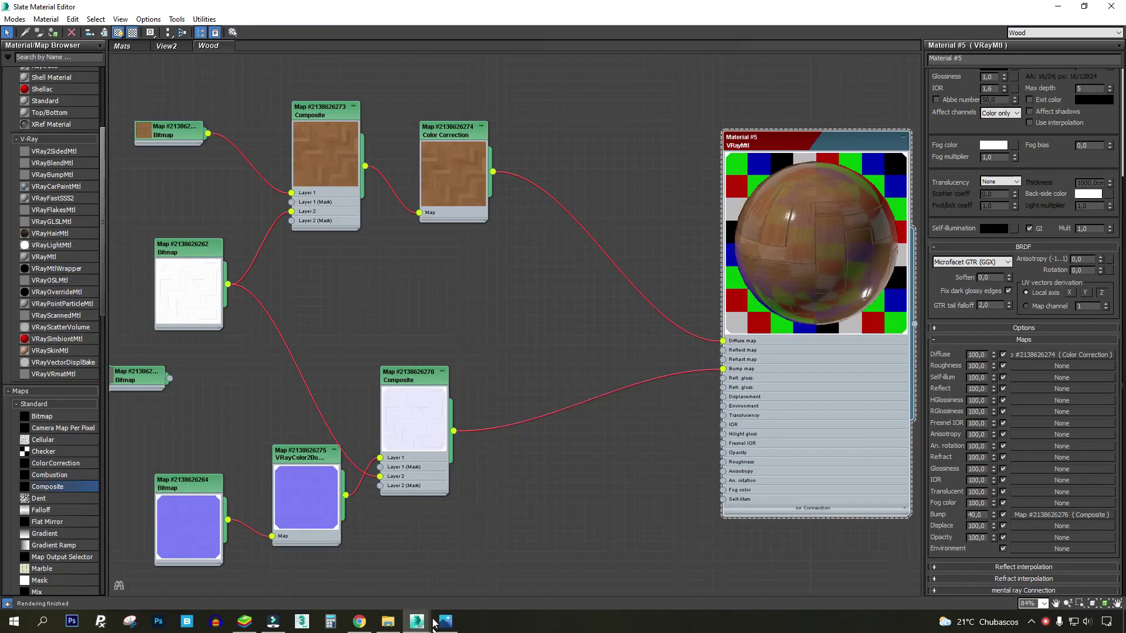
Examine the grain within the highlights of the reference photo wood.jpg and open the roughness bitmap's parameters.
click(443, 623)
drag(373, 323, 410, 141)
drag(532, 417, 574, 458)
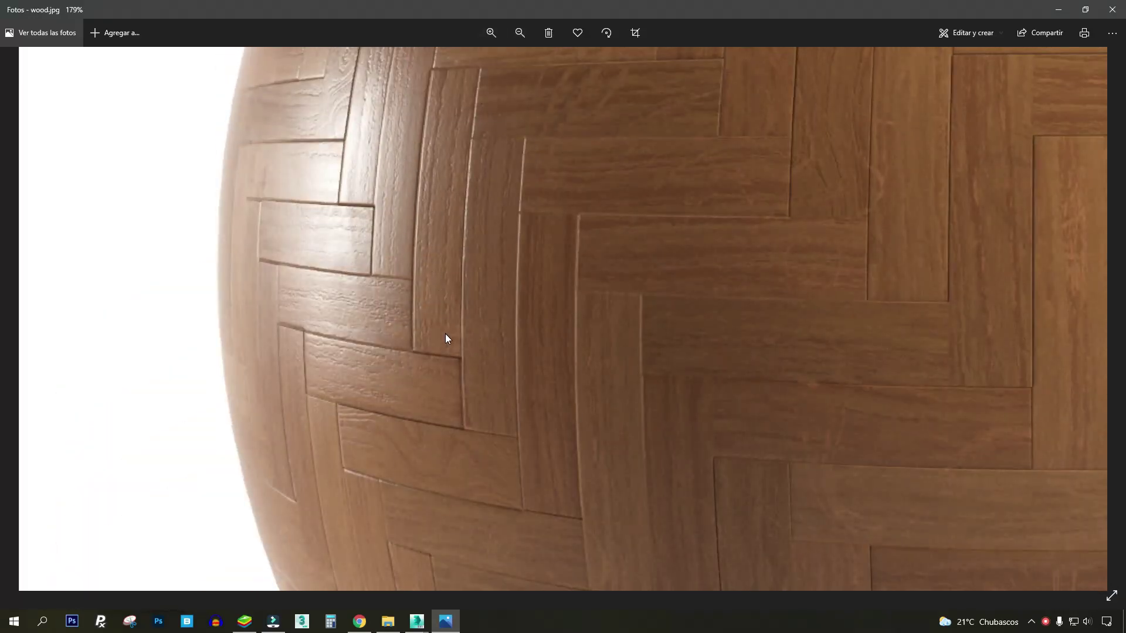
scroll(375, 165, up, 5)
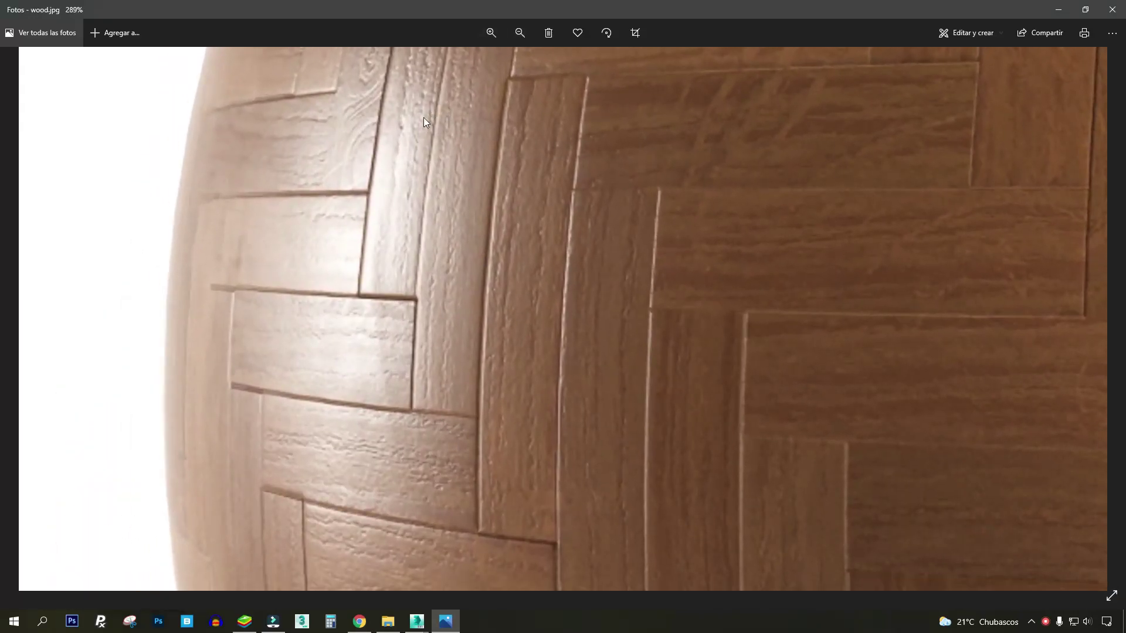
click(1055, 10)
double_click(162, 307)
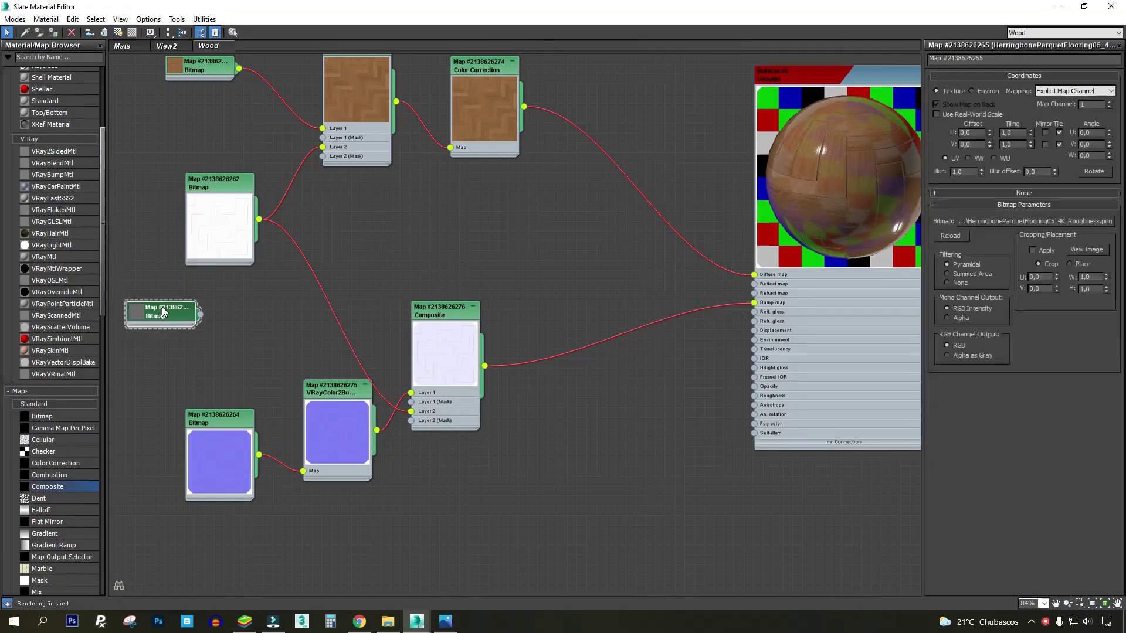
Examine the plank grain in the full-size image of the HerringboneParquetFlooring05_4K_Roughness.png bitmap.
click(1086, 249)
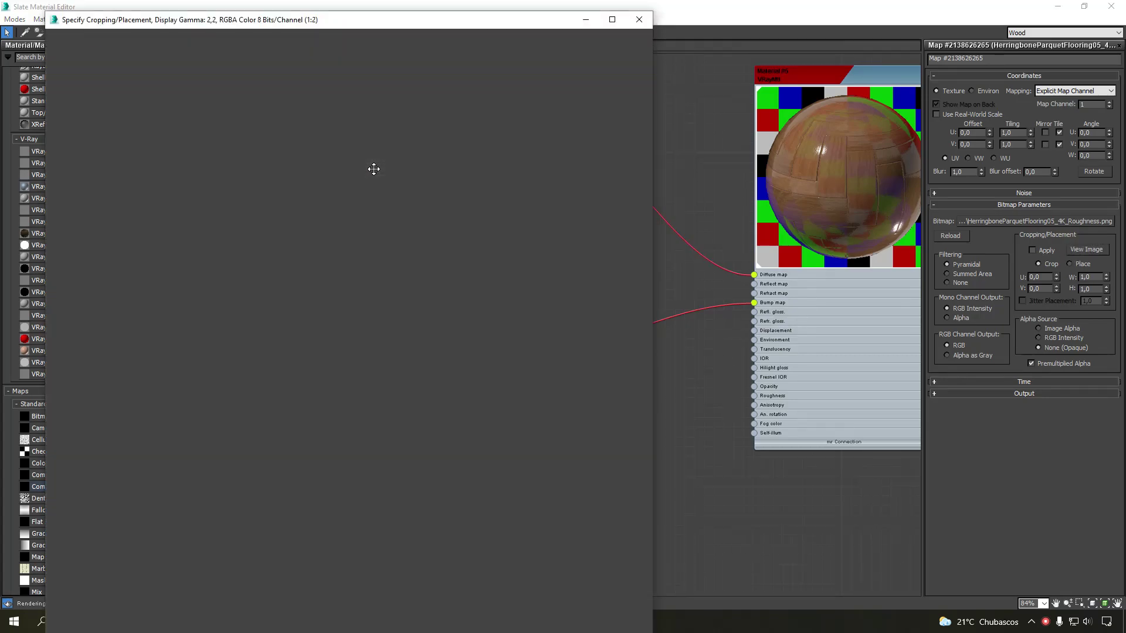
middle_drag(417, 291, 232, 531)
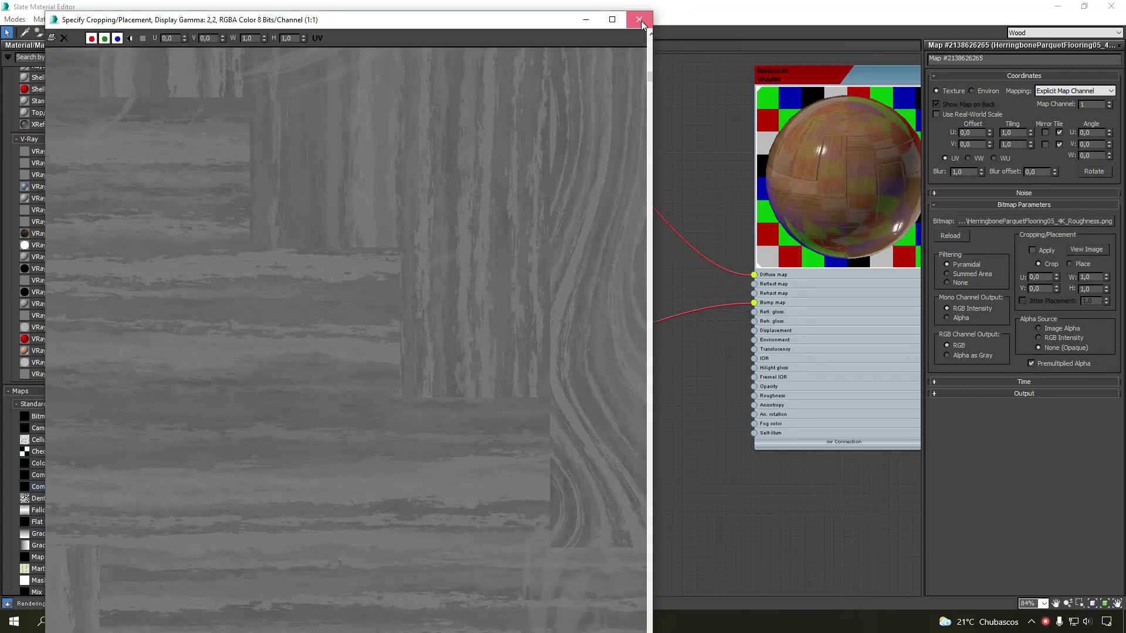
click(640, 20)
Duplicate the 13.jpg bitmap node, feed the copy into a new Color Correction map and set its channels to Monochrome.
shift+drag(210, 122, 361, 280)
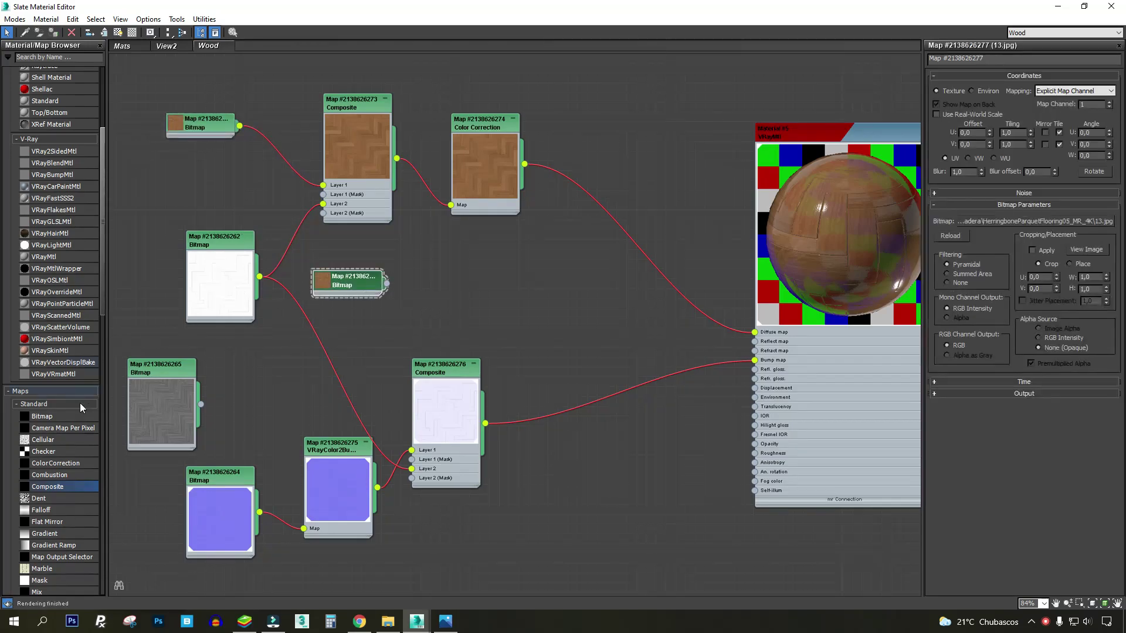
drag(67, 464, 469, 290)
scroll(381, 282, up, 3)
drag(386, 280, 483, 312)
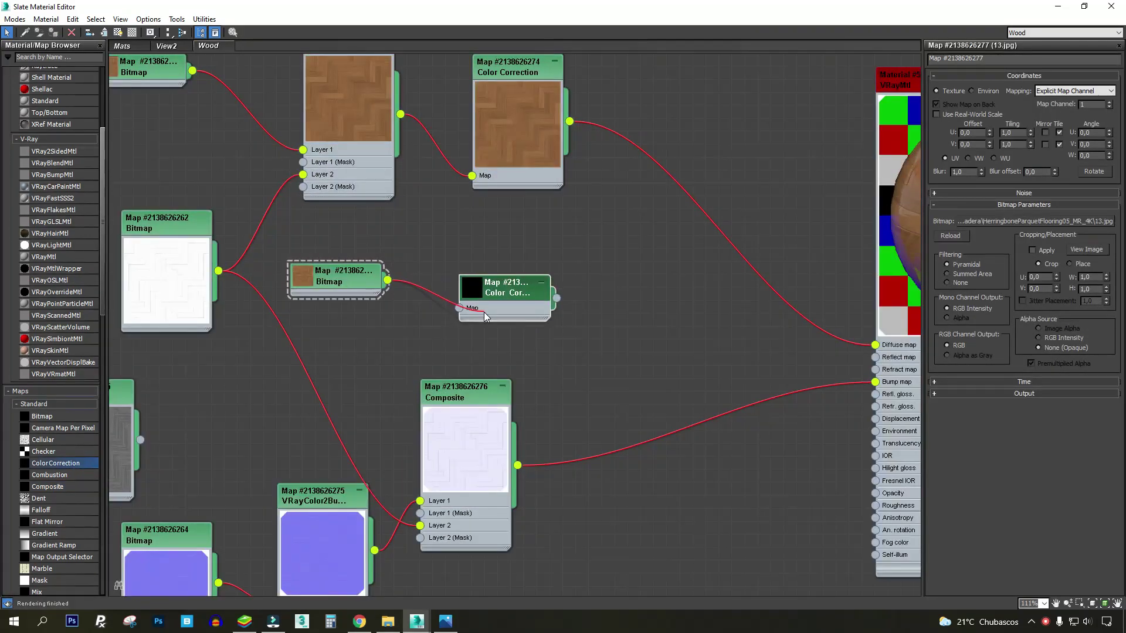
double_click(473, 290)
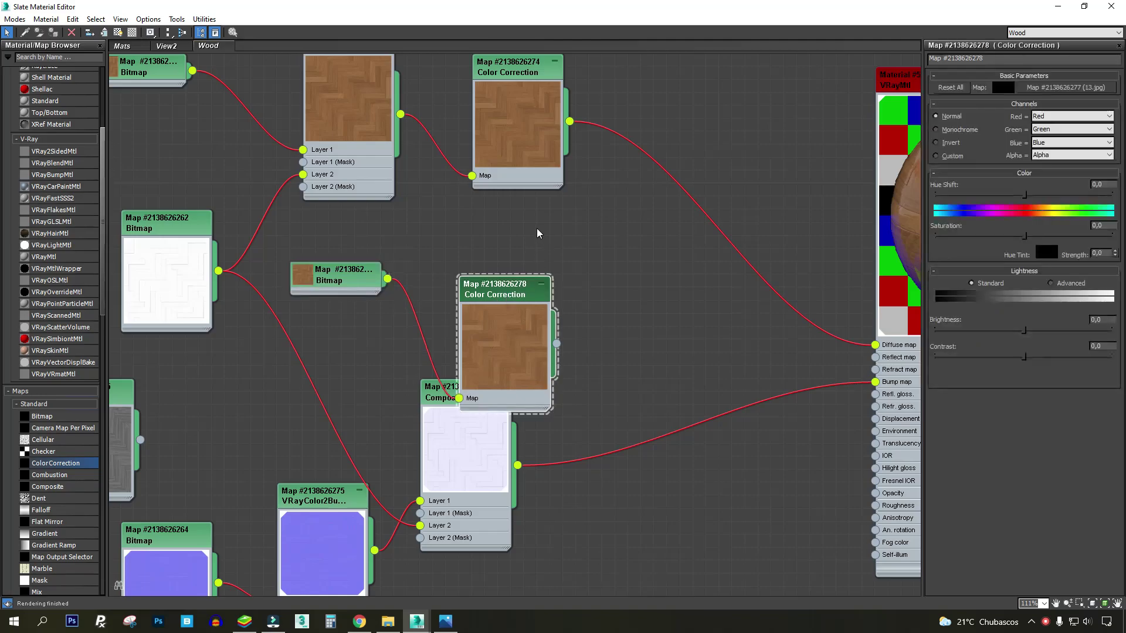
click(936, 129)
drag(528, 338, 580, 246)
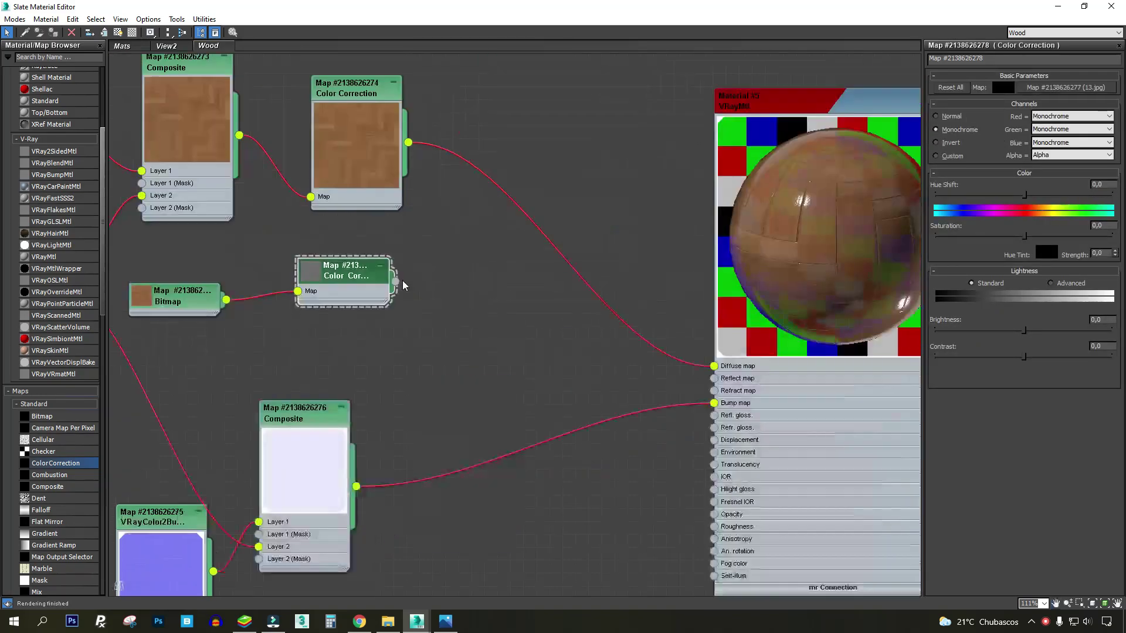
Connect the monochrome Color Correction to the VRayMtl's Reflect map and Refl. gloss. inputs and open the material's parameters.
drag(395, 281, 713, 378)
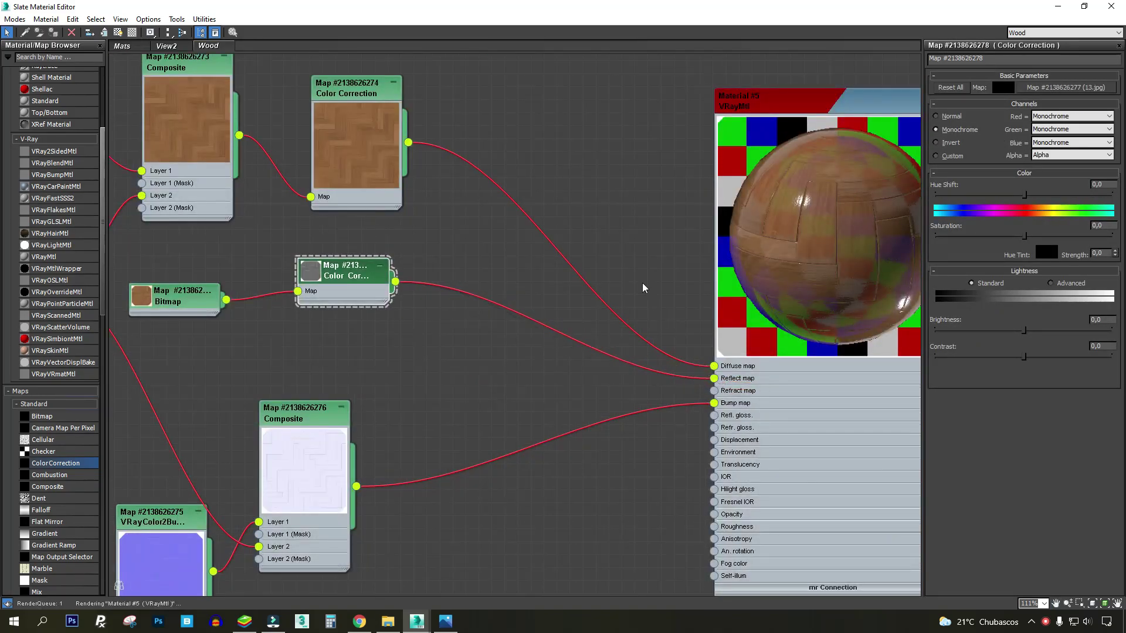
middle_drag(610, 179, 504, 178)
drag(289, 282, 608, 416)
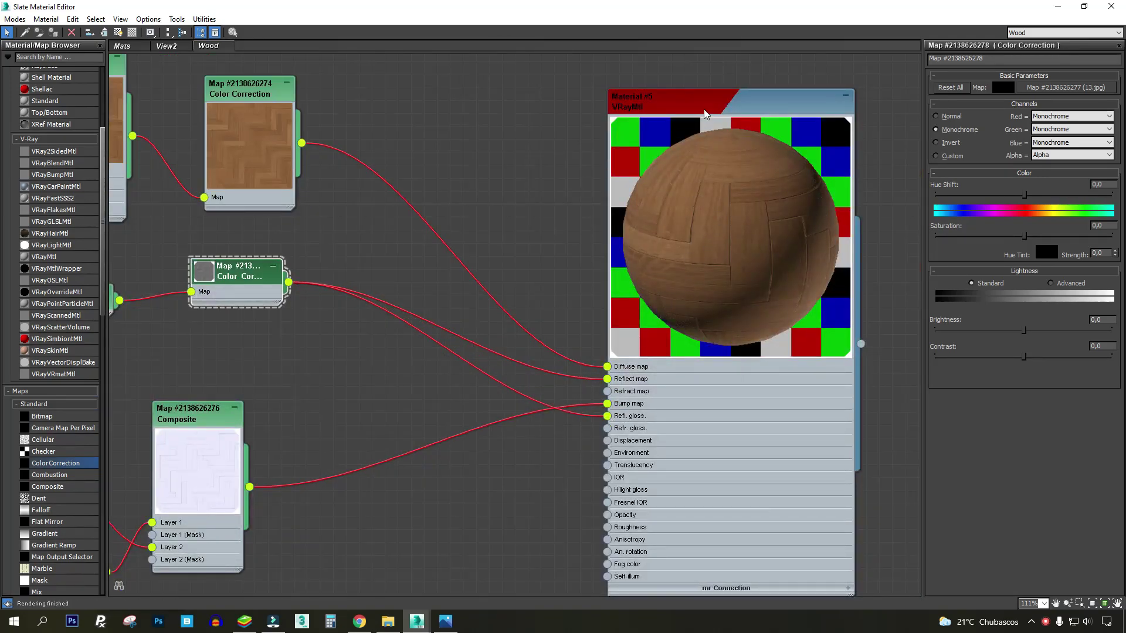
double_click(719, 95)
Examine the highlights and grain on the sphere's edge in the reference photo wood.jpg.
click(445, 622)
scroll(327, 175, up, 1)
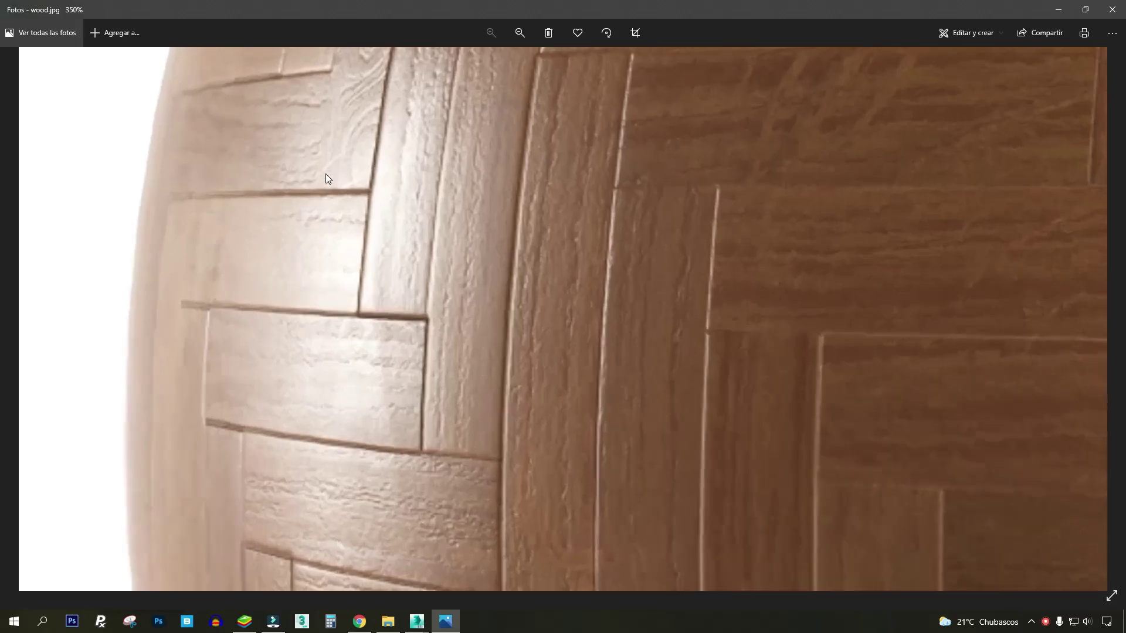
scroll(327, 177, down, 3)
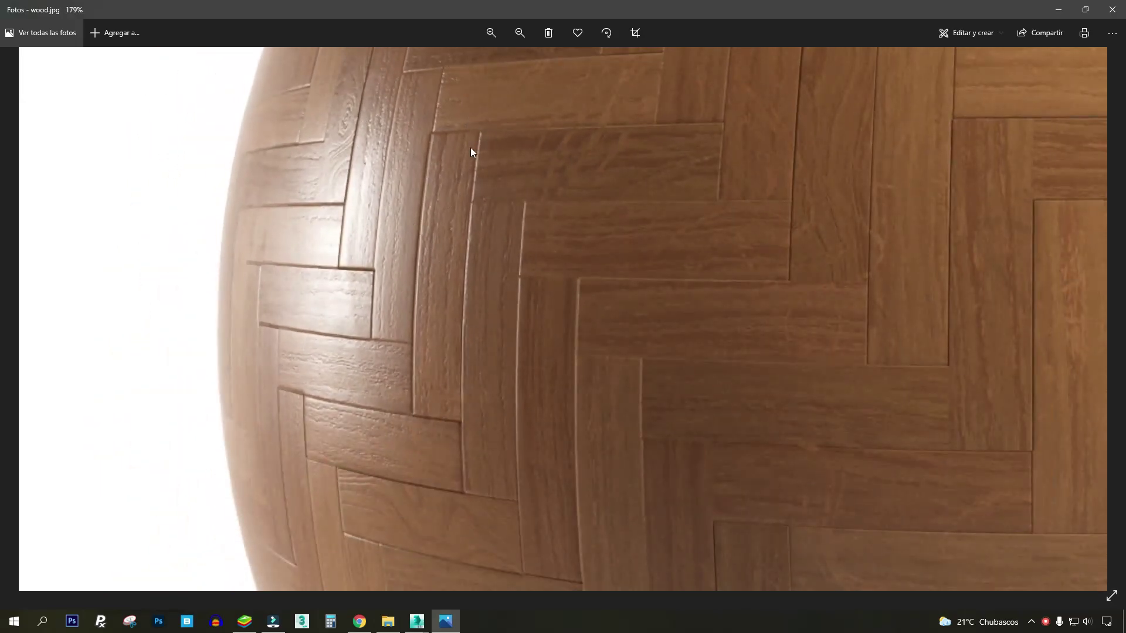
click(1058, 9)
Rearrange the monochrome Color Correction, its source bitmap and the VRayMtl node to space out the graph.
drag(314, 217, 402, 231)
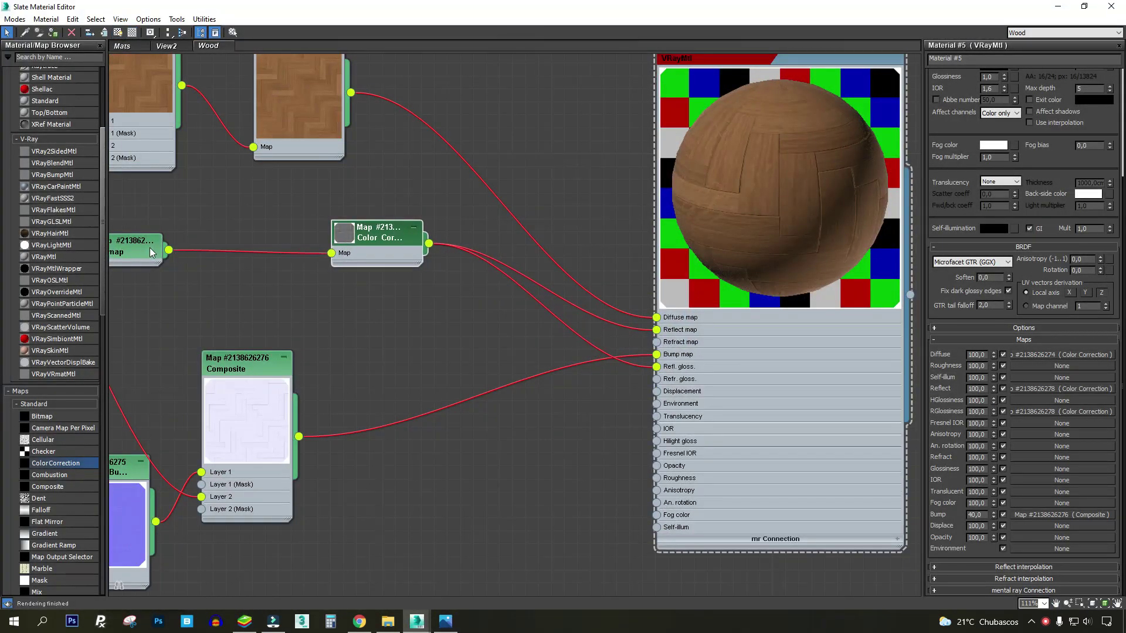
drag(152, 249, 269, 249)
drag(381, 230, 421, 232)
drag(812, 58, 773, 84)
Set the VRayMtl's map amounts to 35 for RGlossiness and 70 for Reflect.
middle_drag(740, 244, 604, 238)
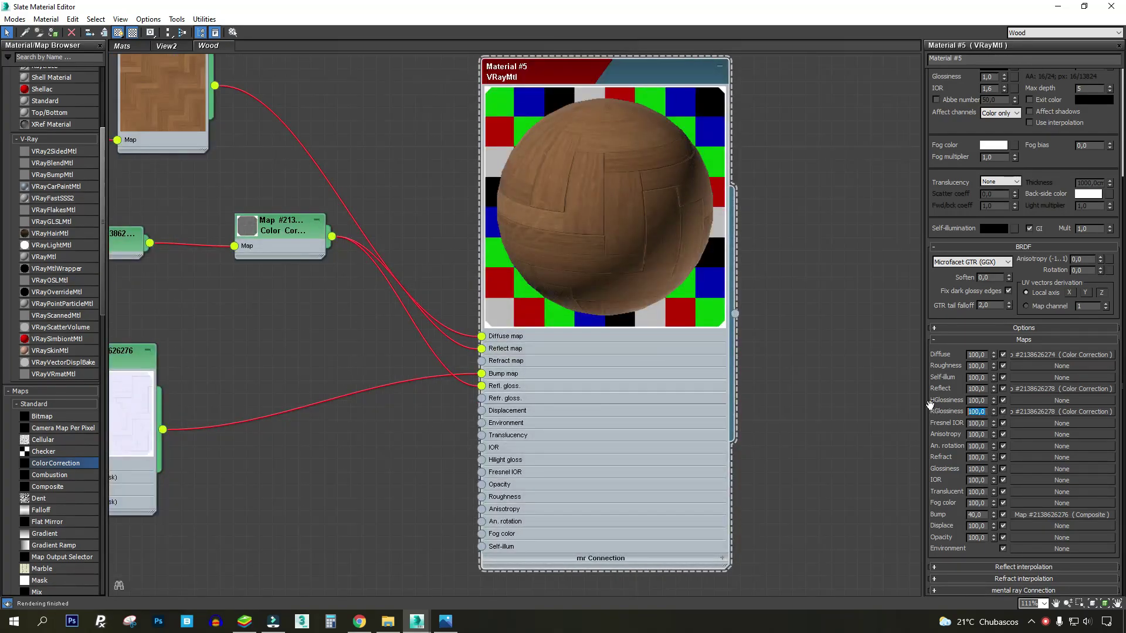
key(Return)
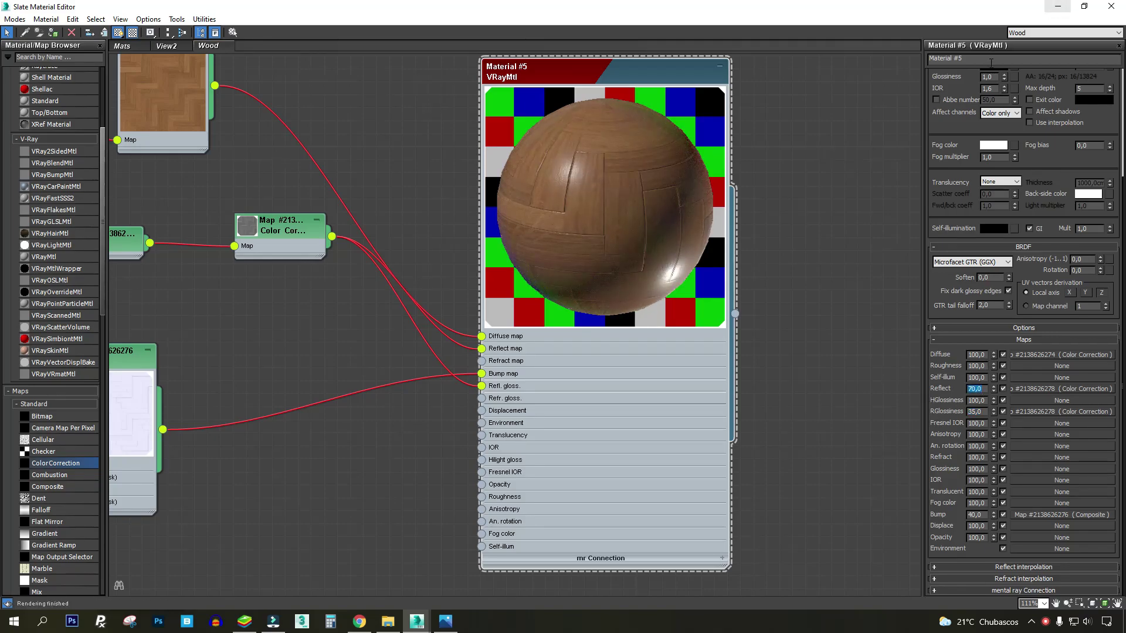
drag(962, 89, 963, 186)
Render the sphere region again in V-Ray and compare it with the reference photo wood.jpg.
click(1056, 6)
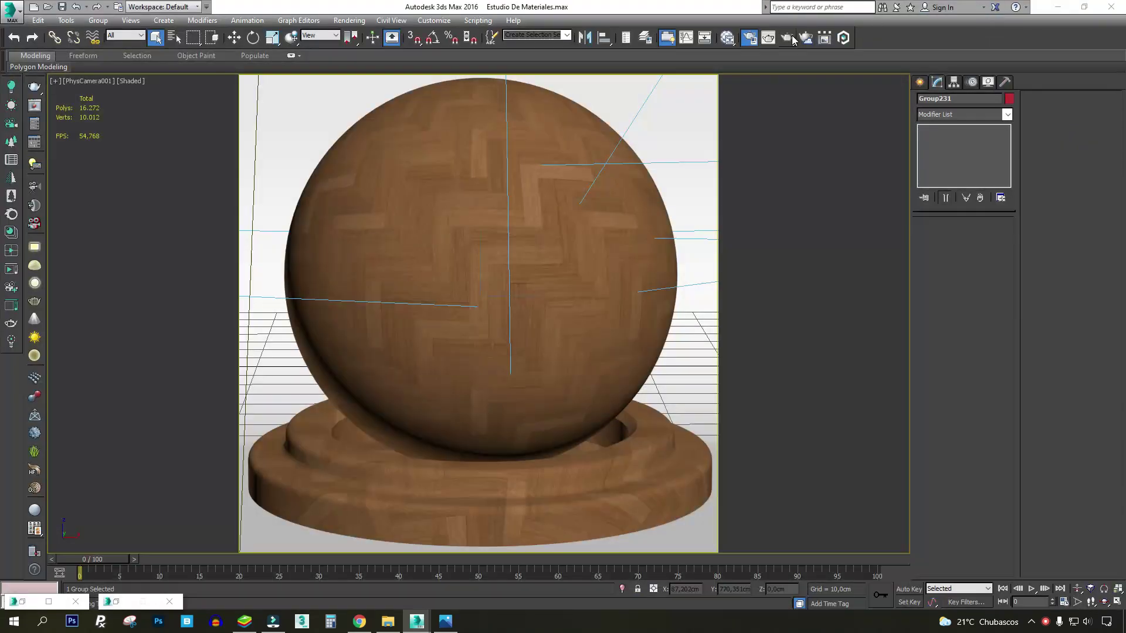
click(787, 38)
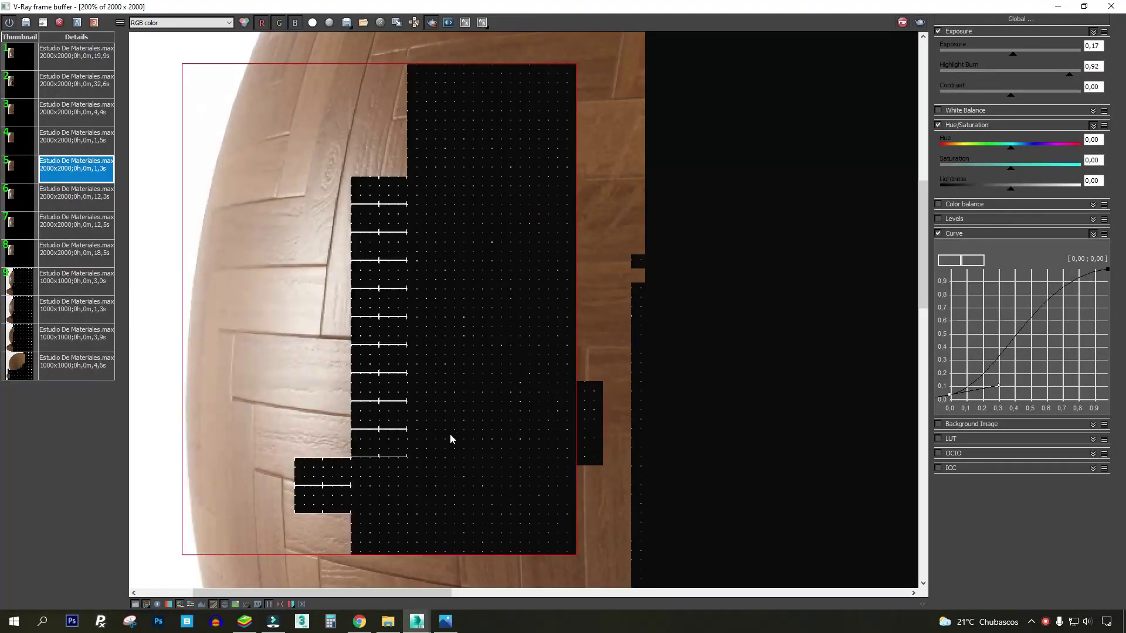
click(445, 621)
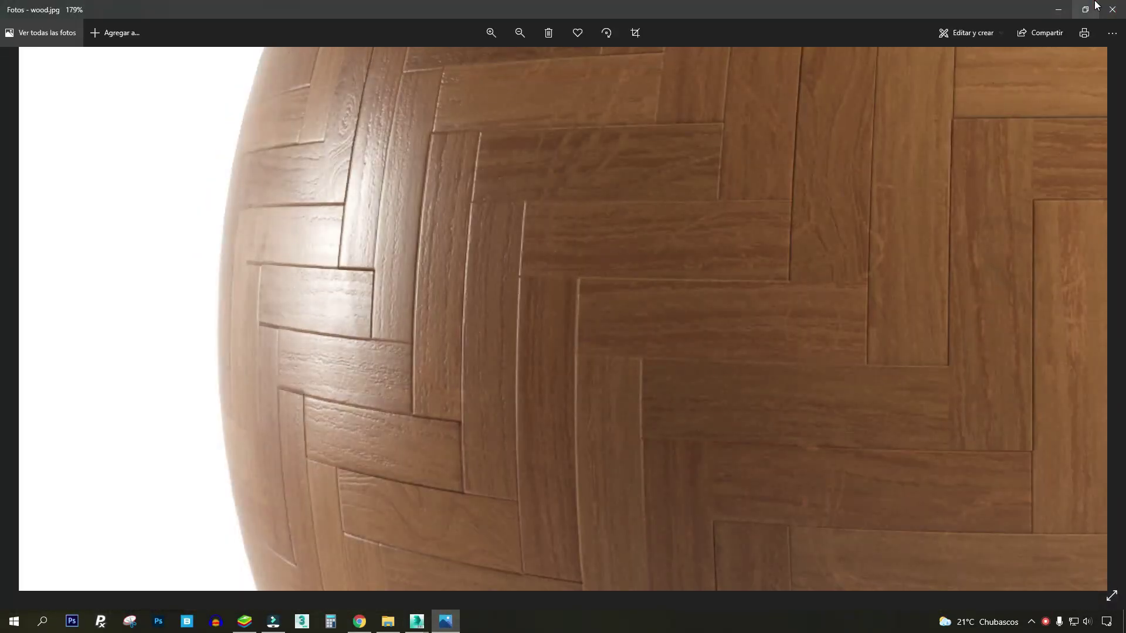
click(1056, 10)
Examine the highlights and surface irregularities on the sphere and stepped base in the reference photo wood.jpg.
click(446, 621)
scroll(455, 228, up, 2)
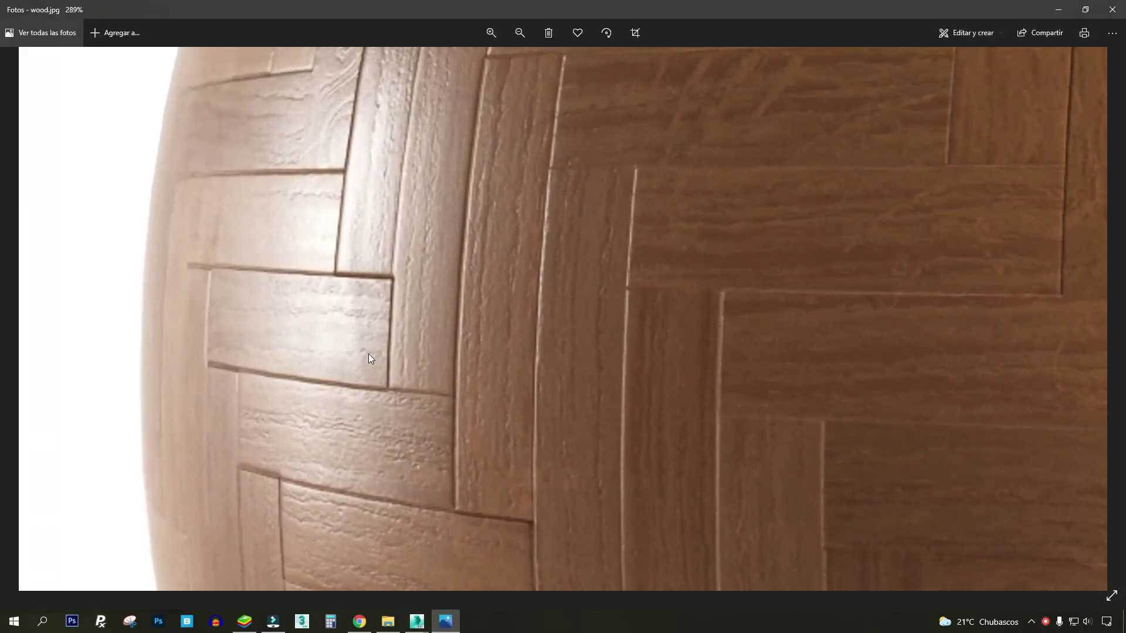
scroll(402, 130, down, 4)
scroll(244, 458, up, 4)
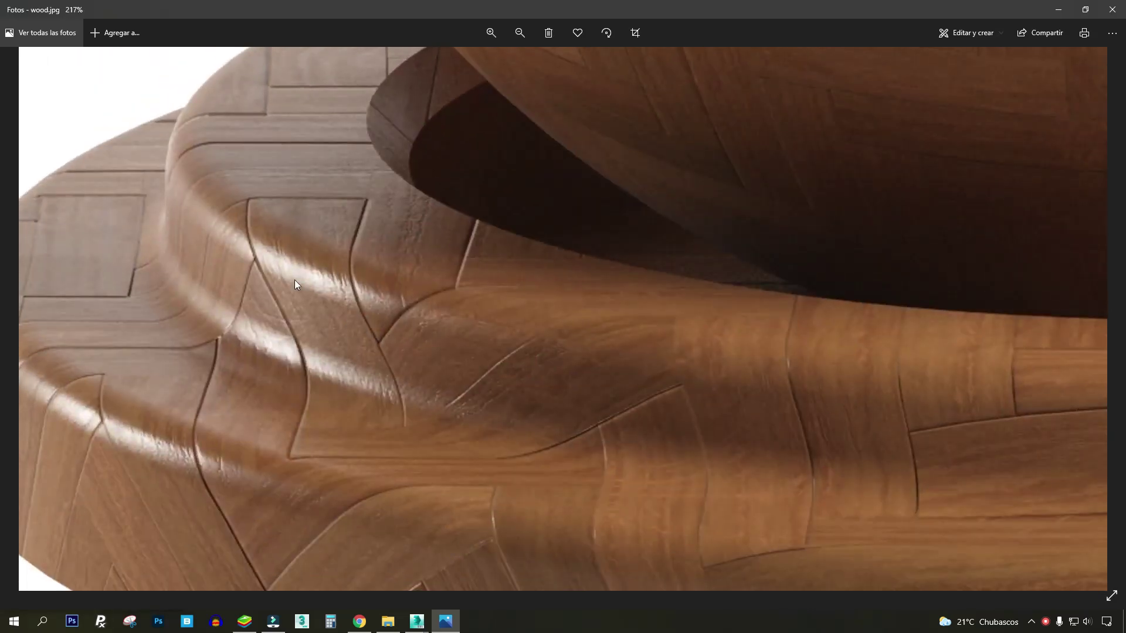
scroll(334, 267, down, 3)
scroll(244, 169, up, 3)
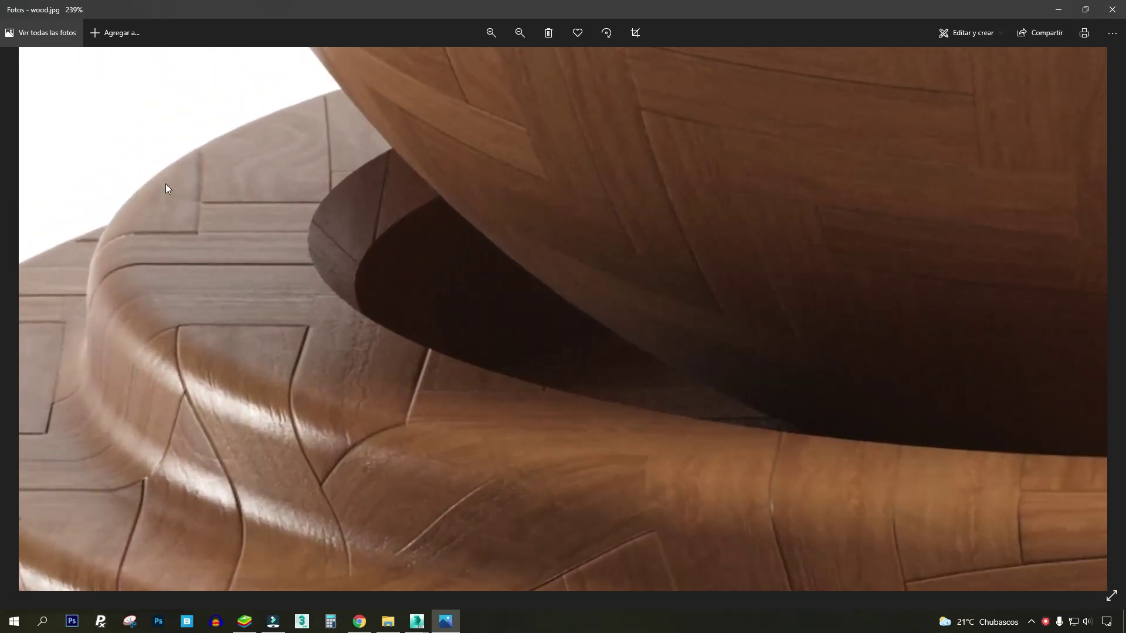
click(1047, 6)
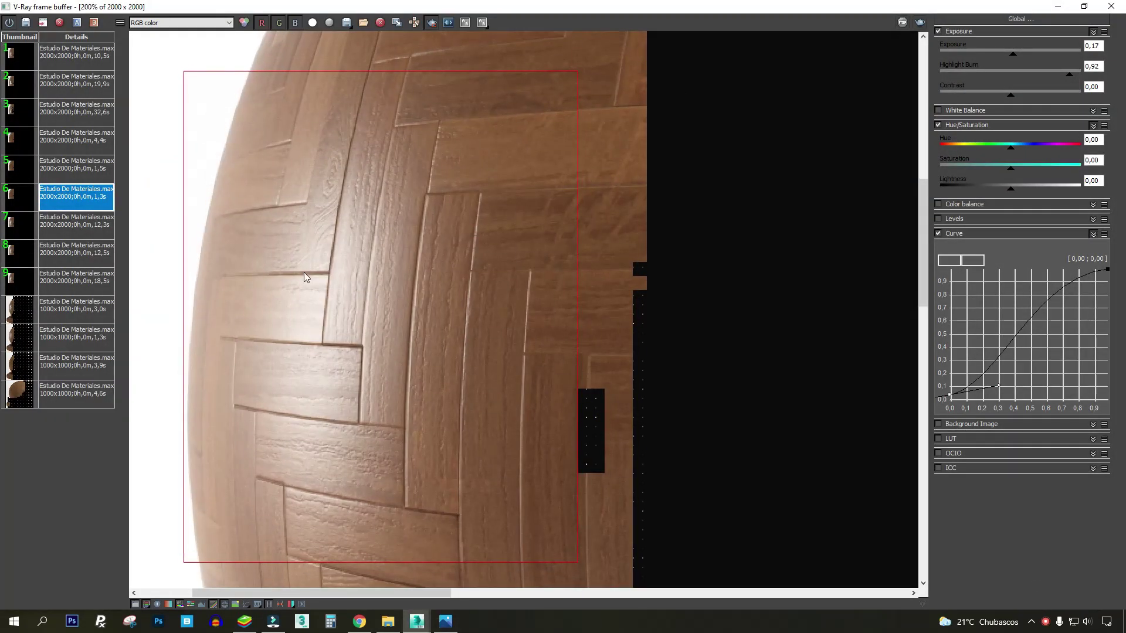
Inspect the reflections and plank relief across the rendered sphere region in the V-Ray frame buffer.
middle_drag(396, 260, 414, 196)
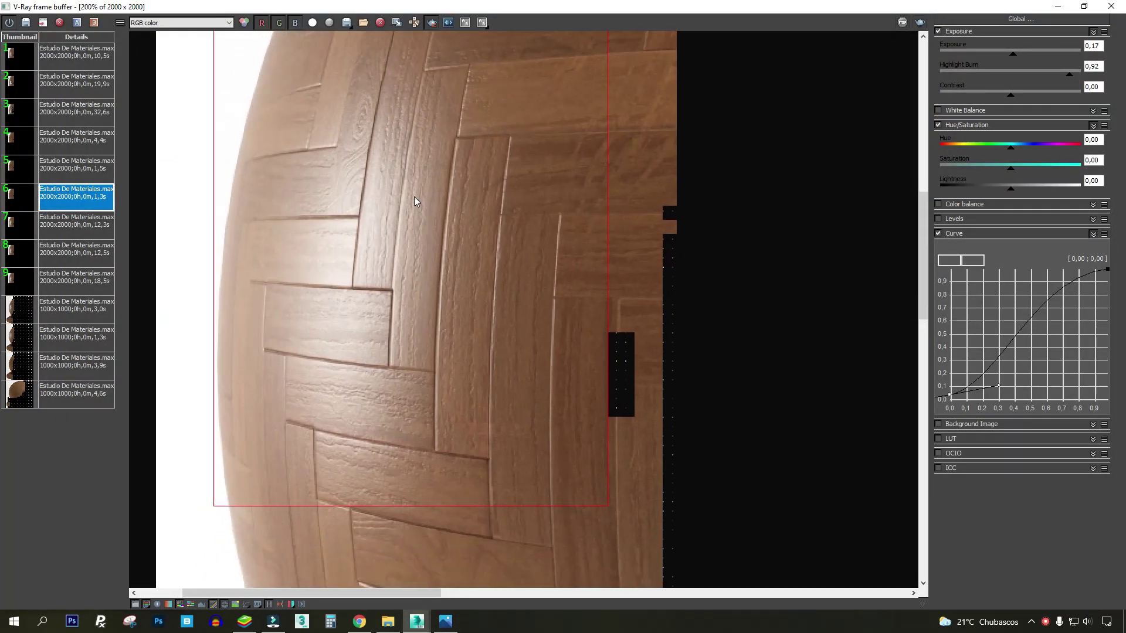
scroll(442, 199, down, 2)
scroll(315, 207, up, 2)
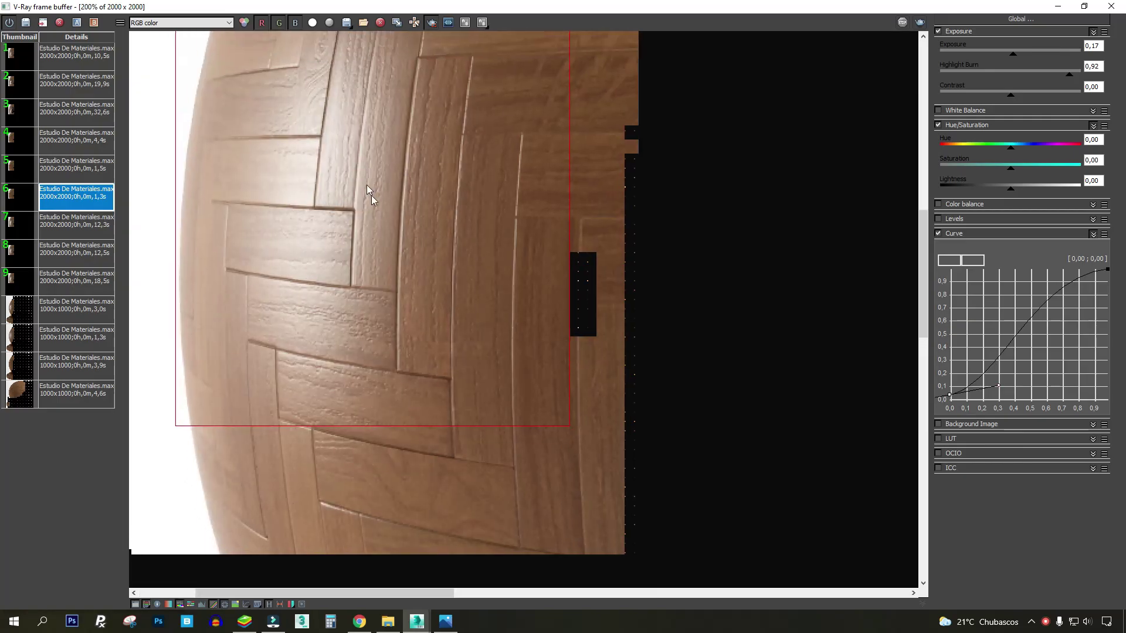
middle_drag(345, 137, 335, 170)
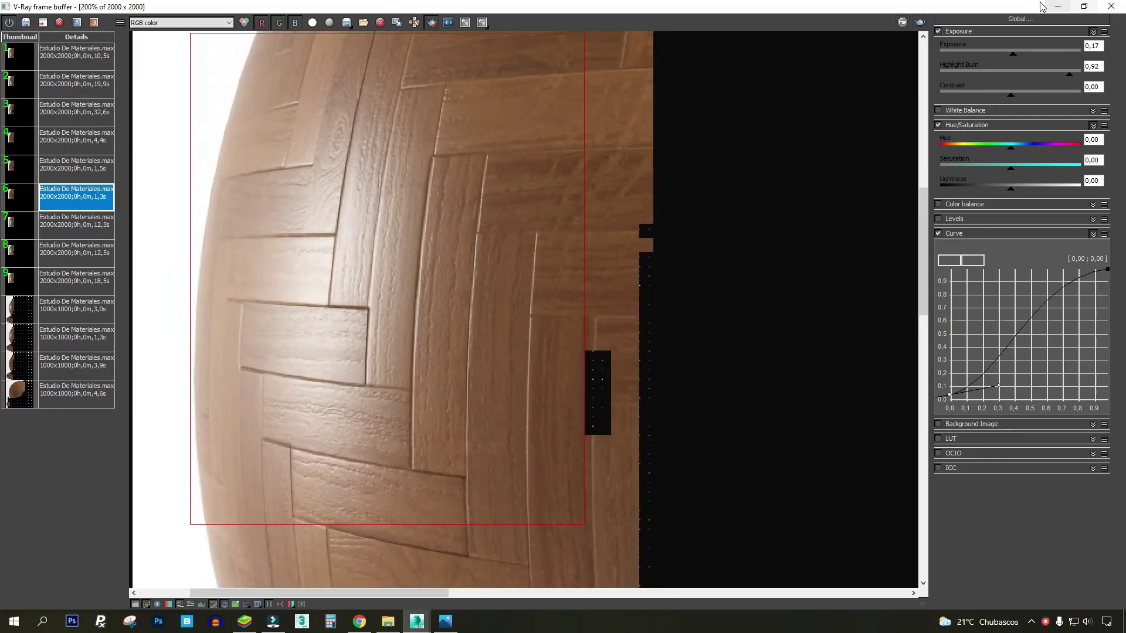
Duplicate the reflection's 13.jpg bitmap node in the Slate Material Editor and load seas.jpg into the copy.
click(1057, 7)
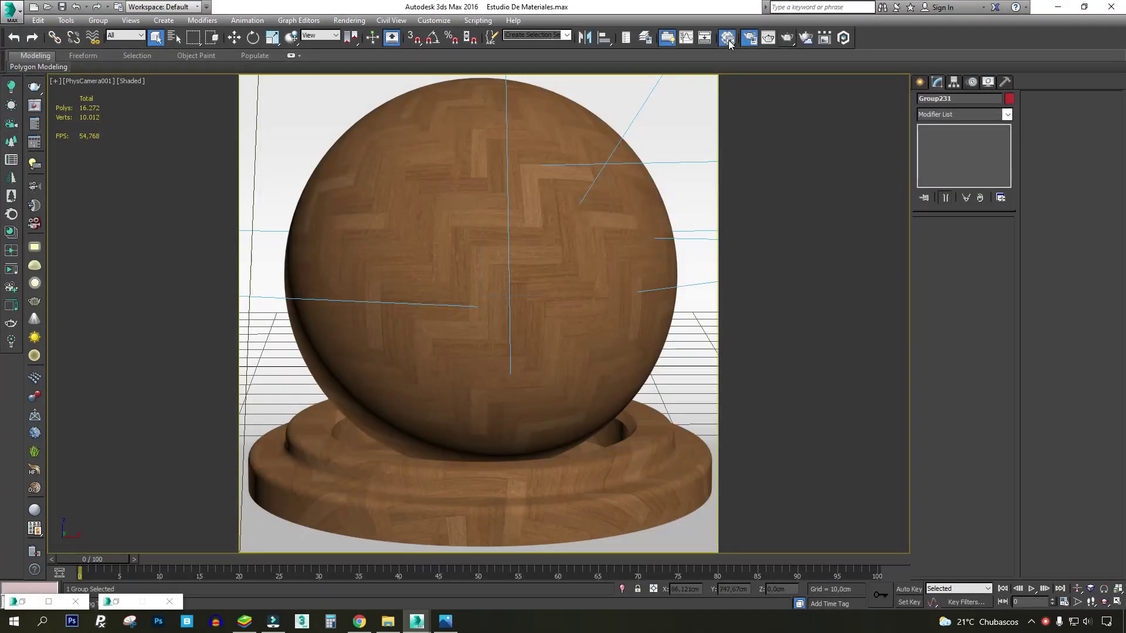
click(729, 44)
scroll(413, 224, up, 2)
double_click(420, 237)
shift+drag(419, 238, 406, 285)
double_click(406, 285)
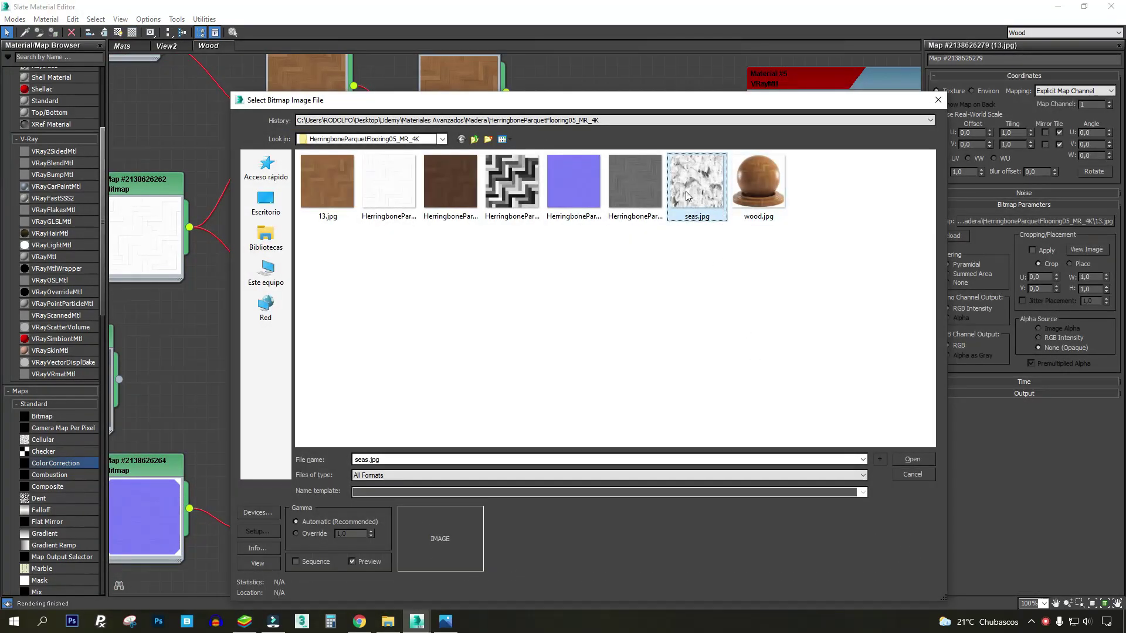
click(503, 139)
click(528, 154)
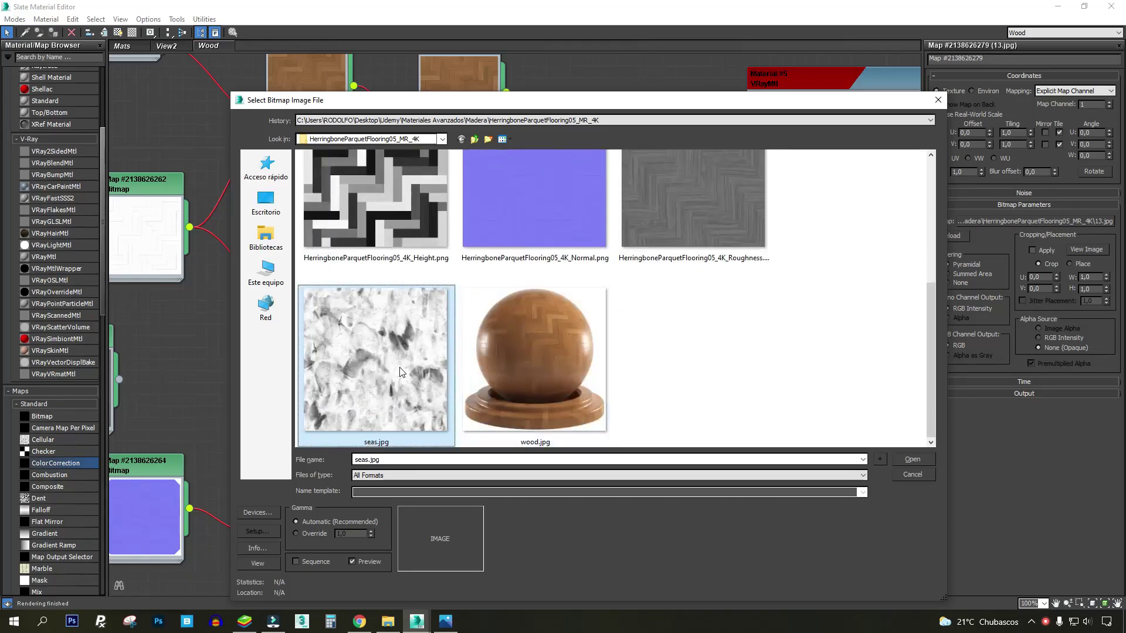
double_click(370, 391)
Add a two-layer Composite map with the monochrome Color Correction in Layer 1 and the seas.jpg bitmap in Layer 2.
scroll(162, 312, up, 5)
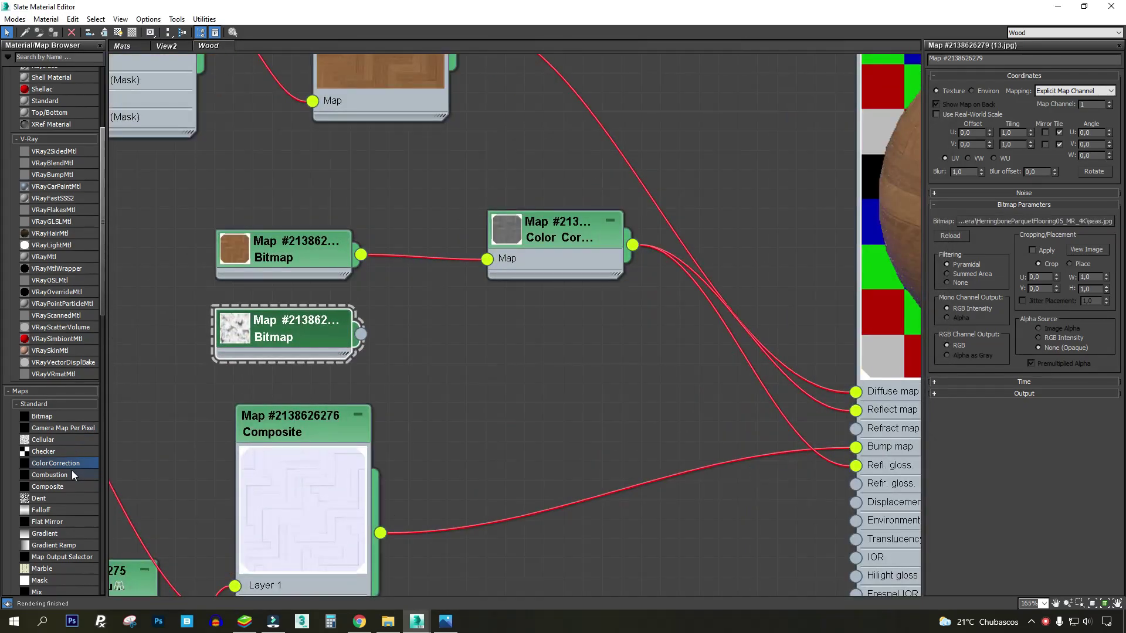
drag(48, 487, 563, 320)
drag(634, 262, 497, 223)
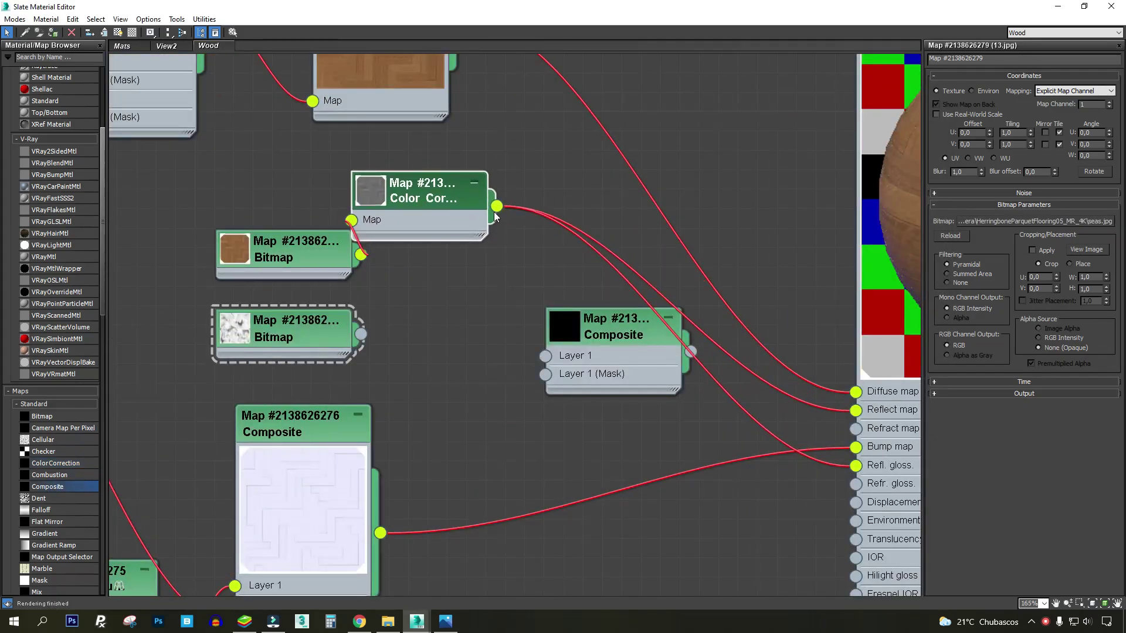
double_click(546, 365)
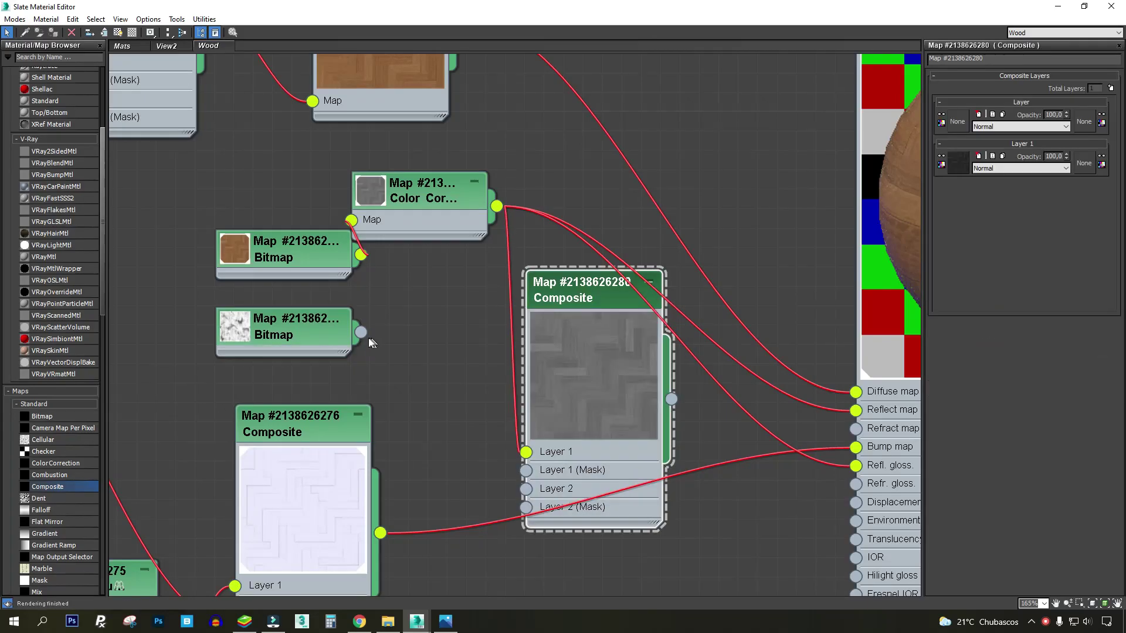
drag(547, 456, 544, 489)
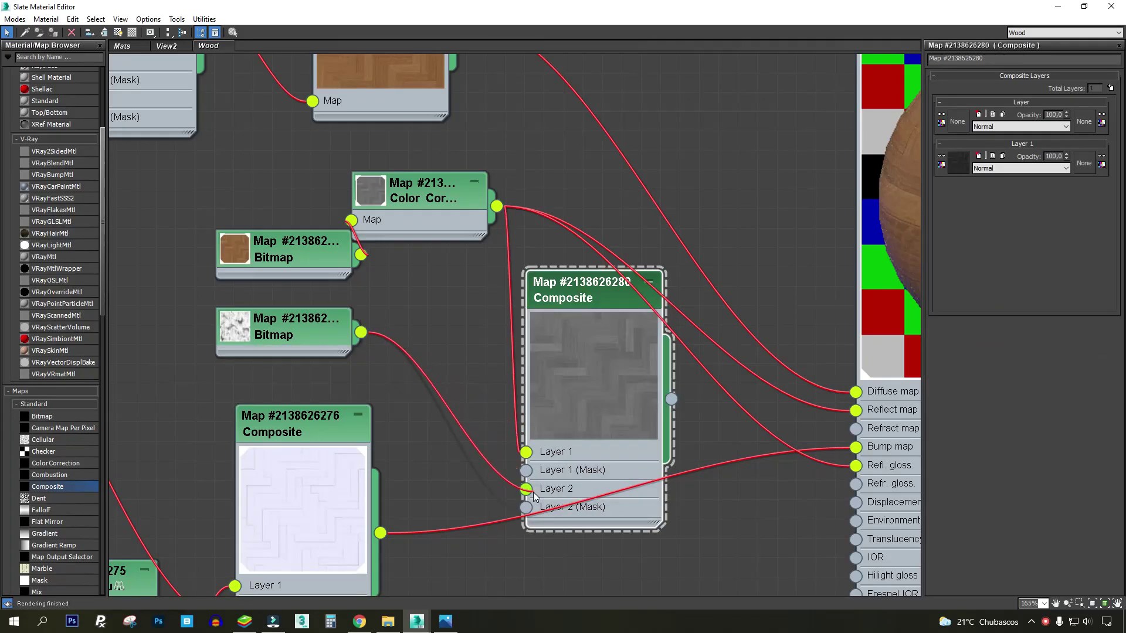
Set the new Composite's Layer 2 to Multiply blending with an opacity of 30.
click(1015, 124)
click(1020, 174)
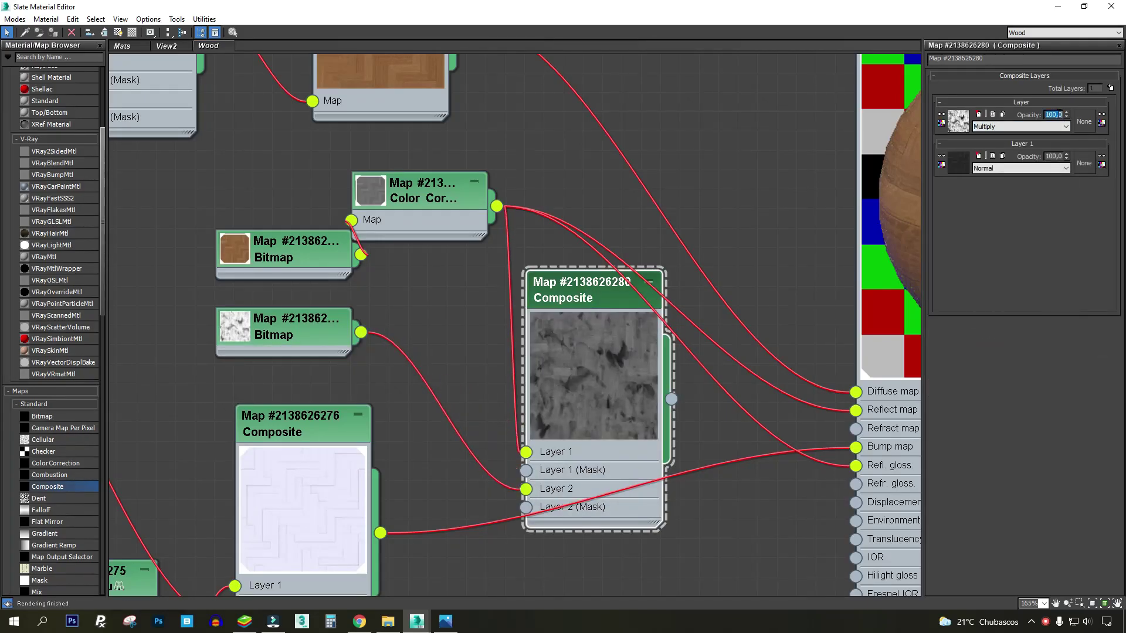
text(3)
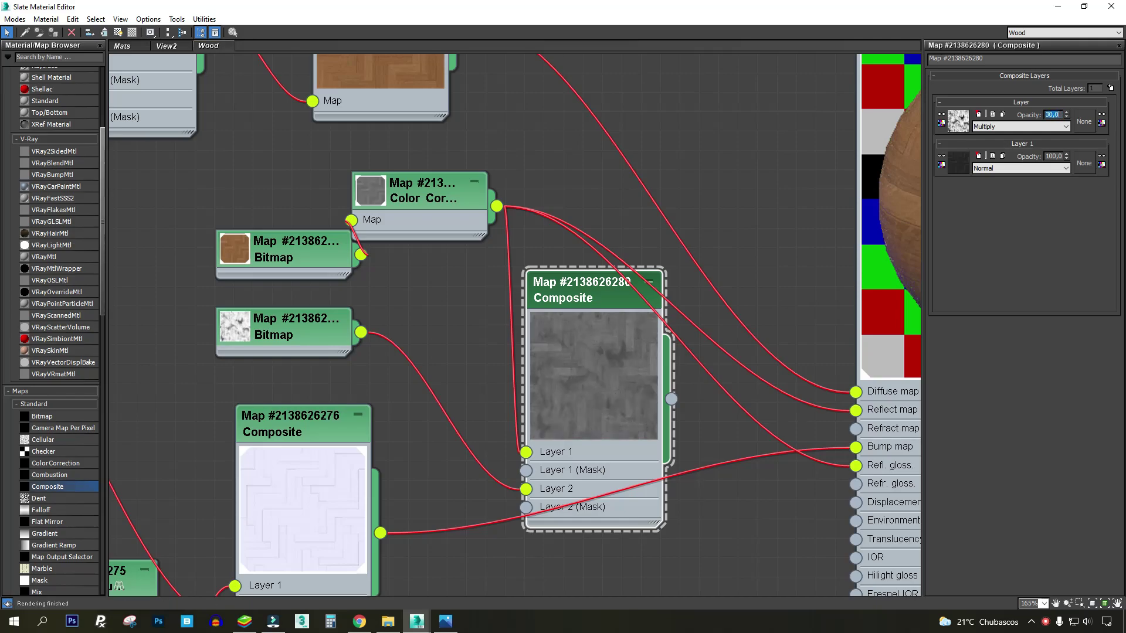
Connect the new Composite to the VRayMtl's Refl. gloss. input in place of the Color Correction.
middle_drag(610, 322, 326, 287)
scroll(329, 290, down, 2)
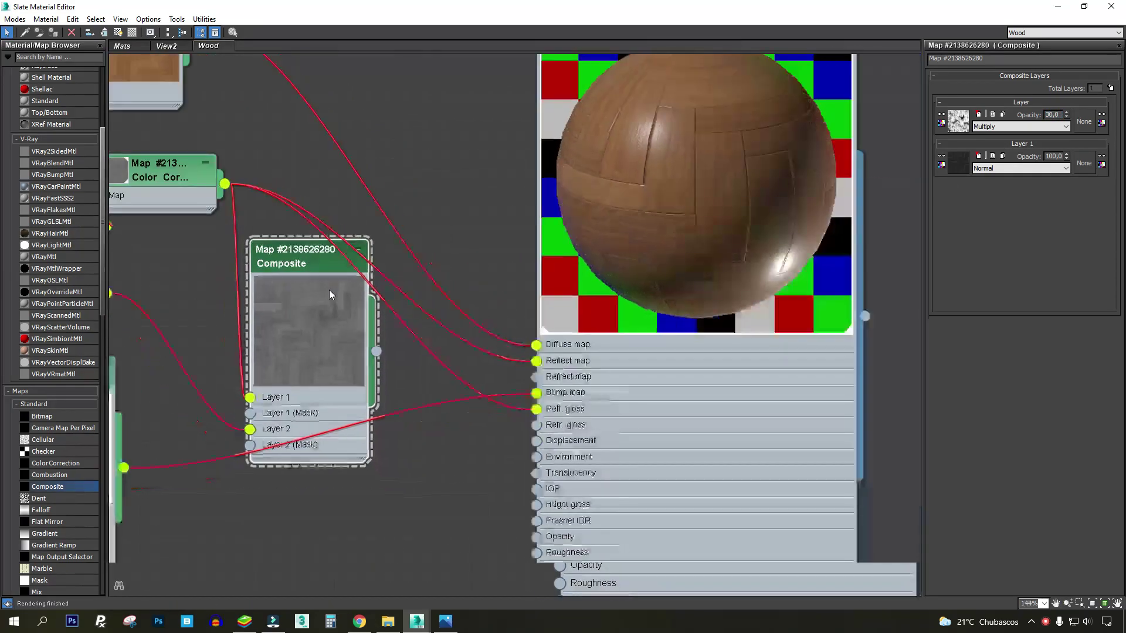
scroll(352, 300, up, 3)
drag(581, 426, 596, 438)
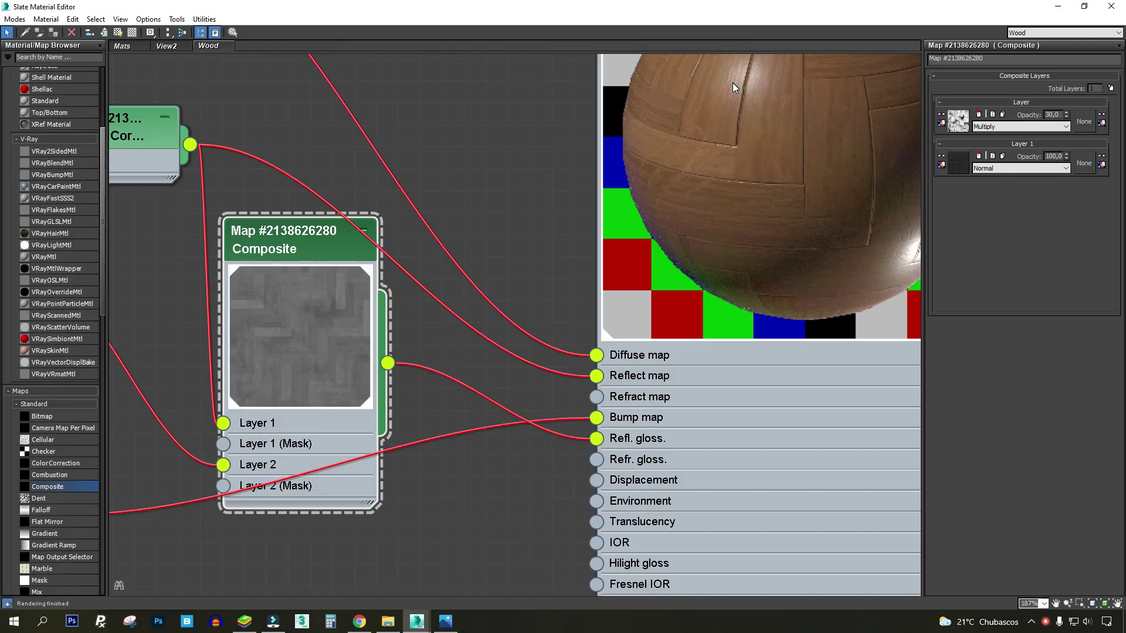
middle_drag(487, 187, 422, 216)
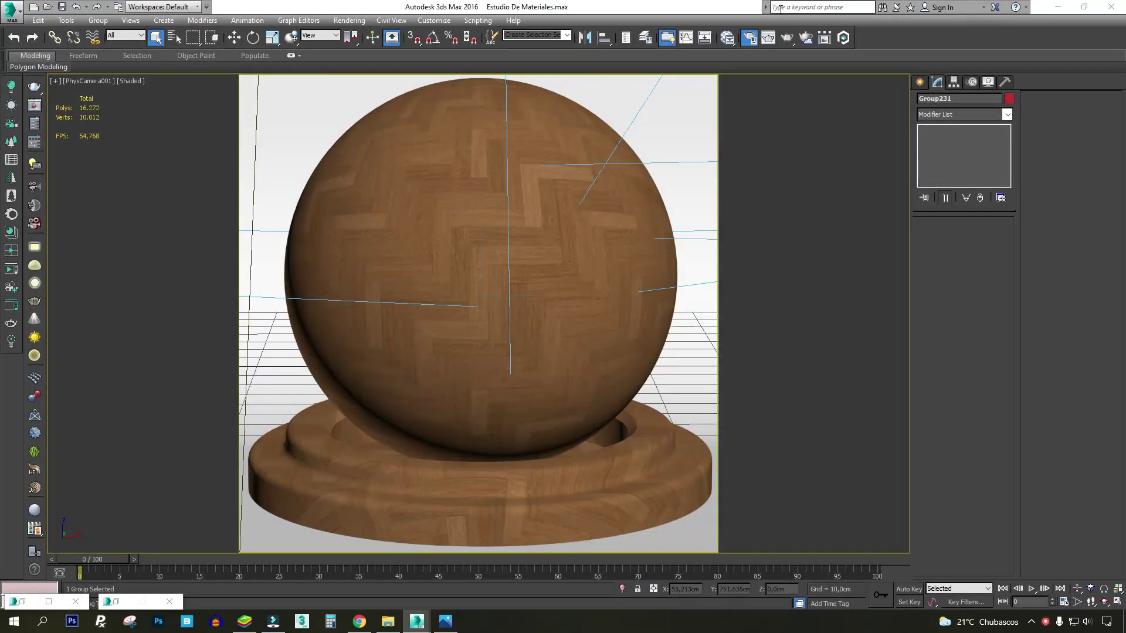
Render the region with the updated glossiness Composite and compare the wood reflections with the previous render.
click(787, 38)
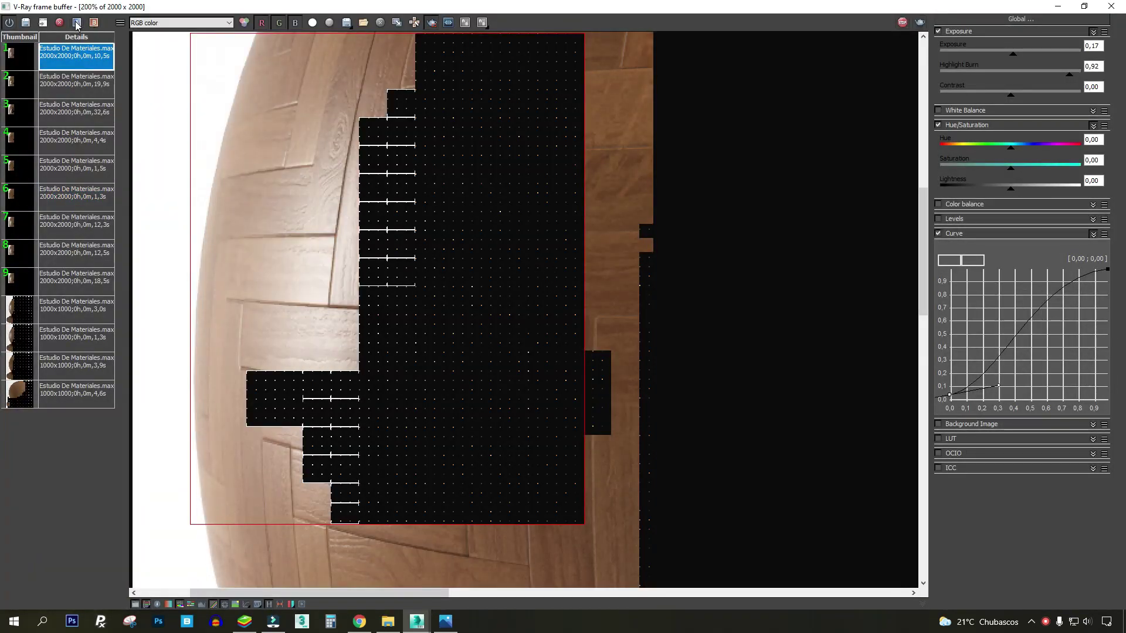
scroll(331, 199, up, 2)
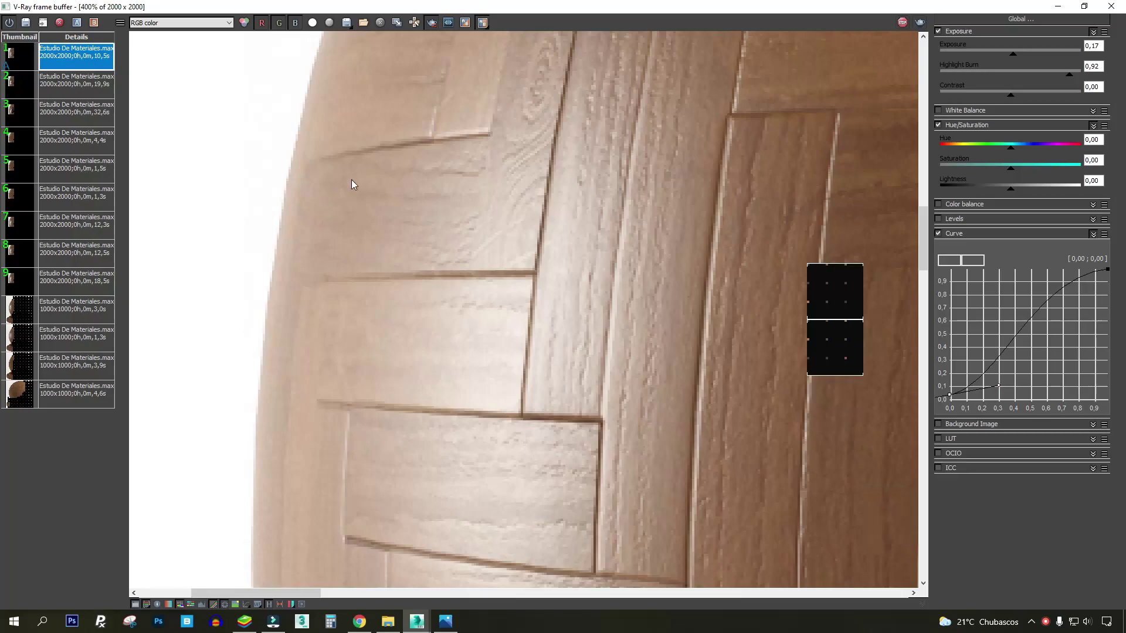
scroll(545, 179, down, 2)
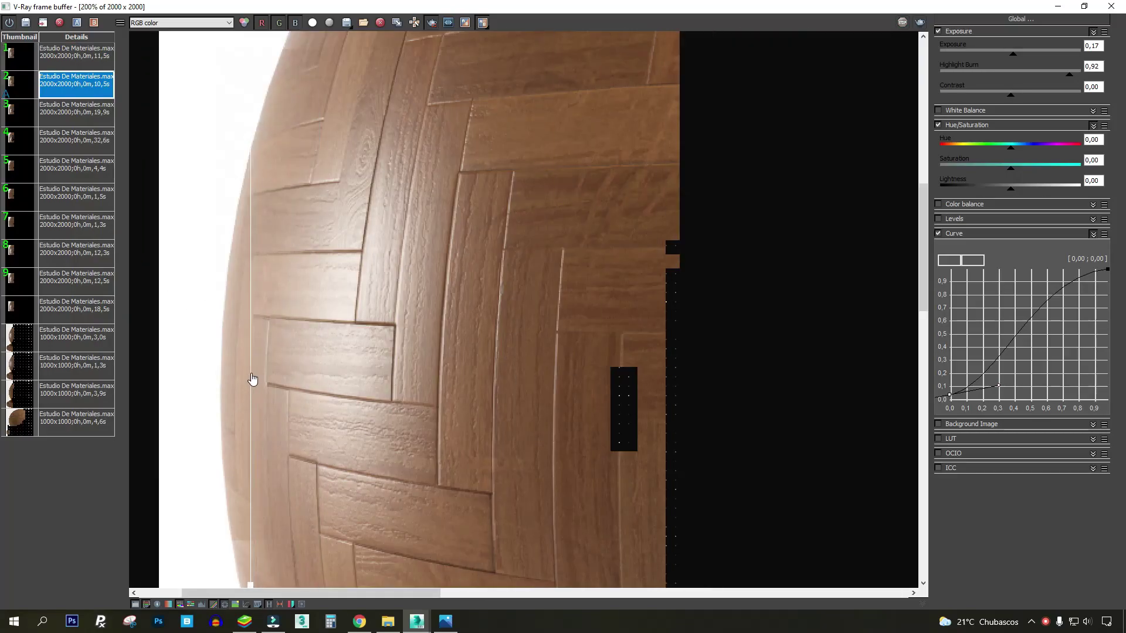
Set the glossiness Composite's Layer 2 opacity to 100 and render the region again to compare the effect.
click(1058, 6)
click(727, 38)
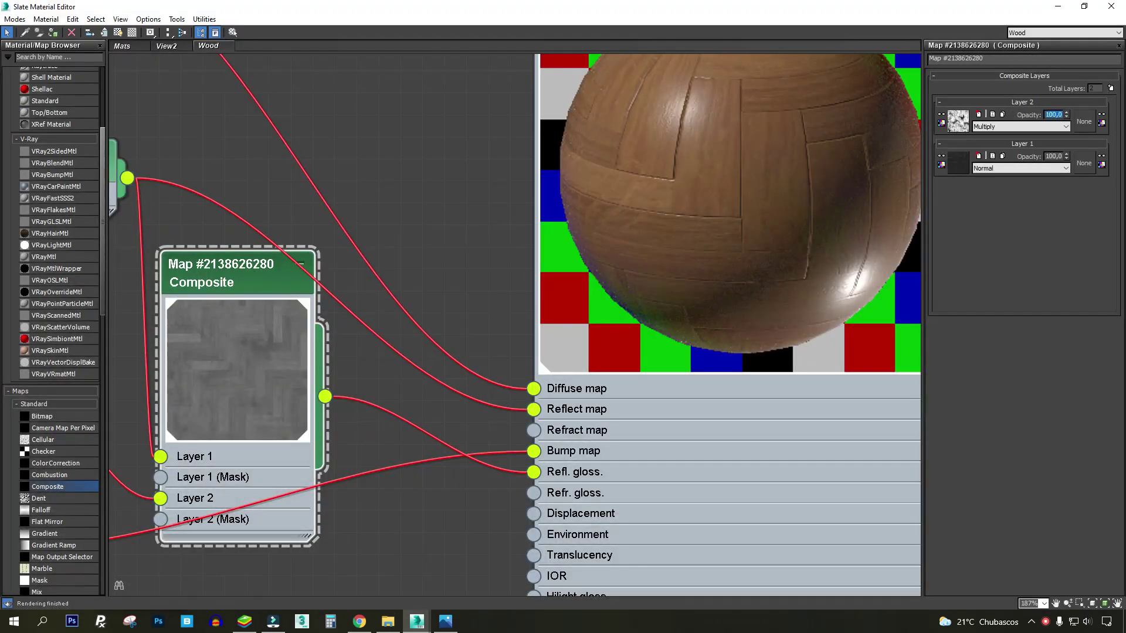
click(1057, 7)
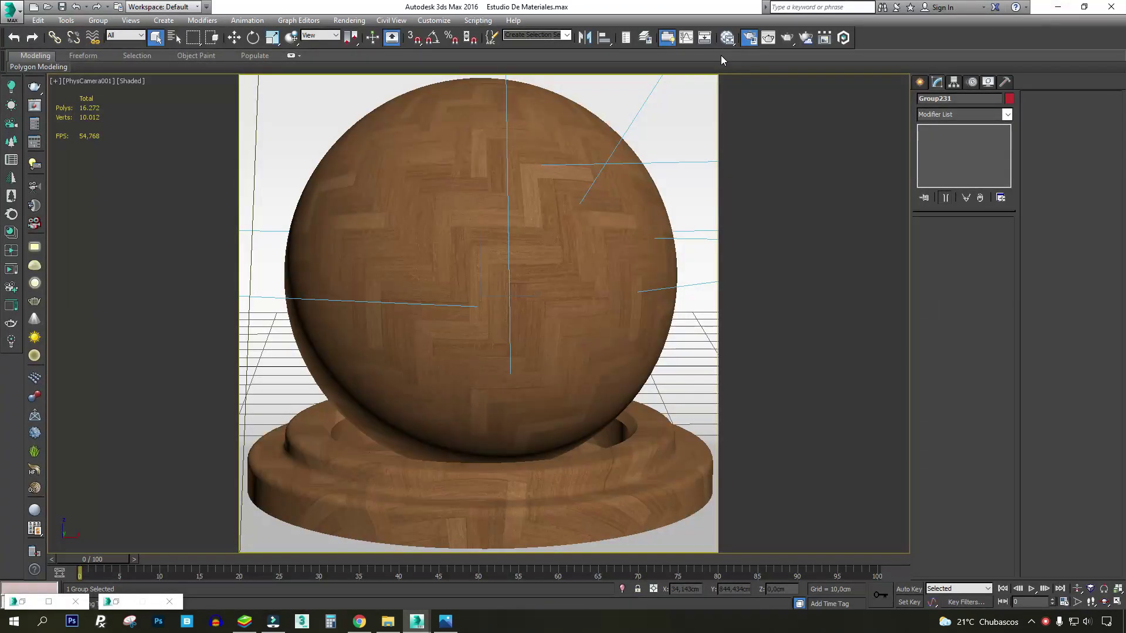
click(786, 41)
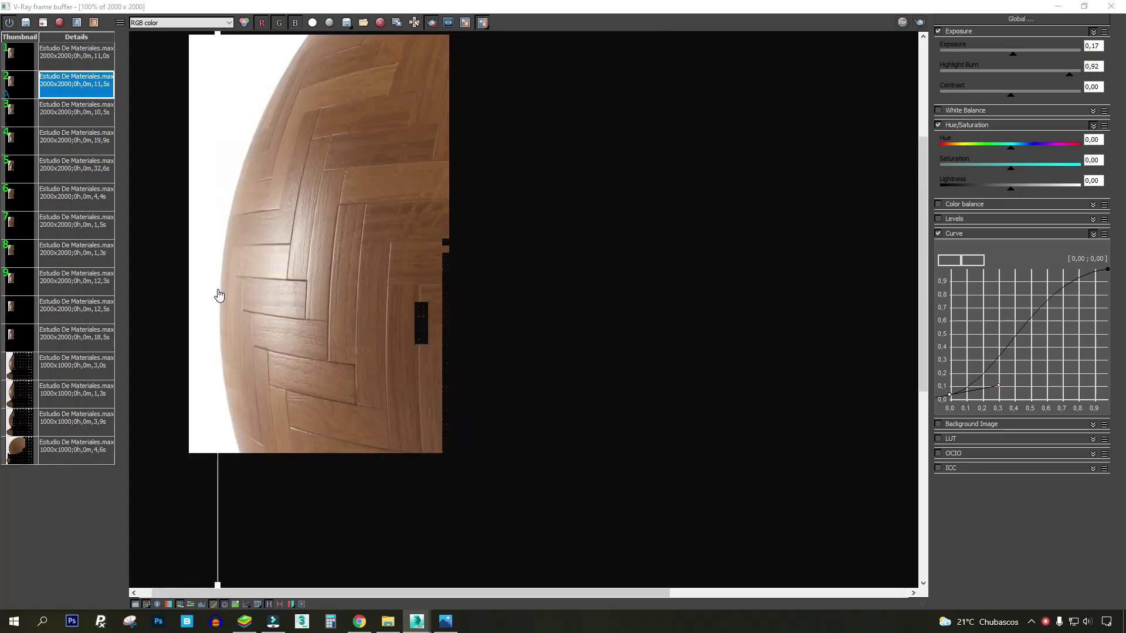
scroll(217, 294, up, 1)
drag(217, 294, 588, 336)
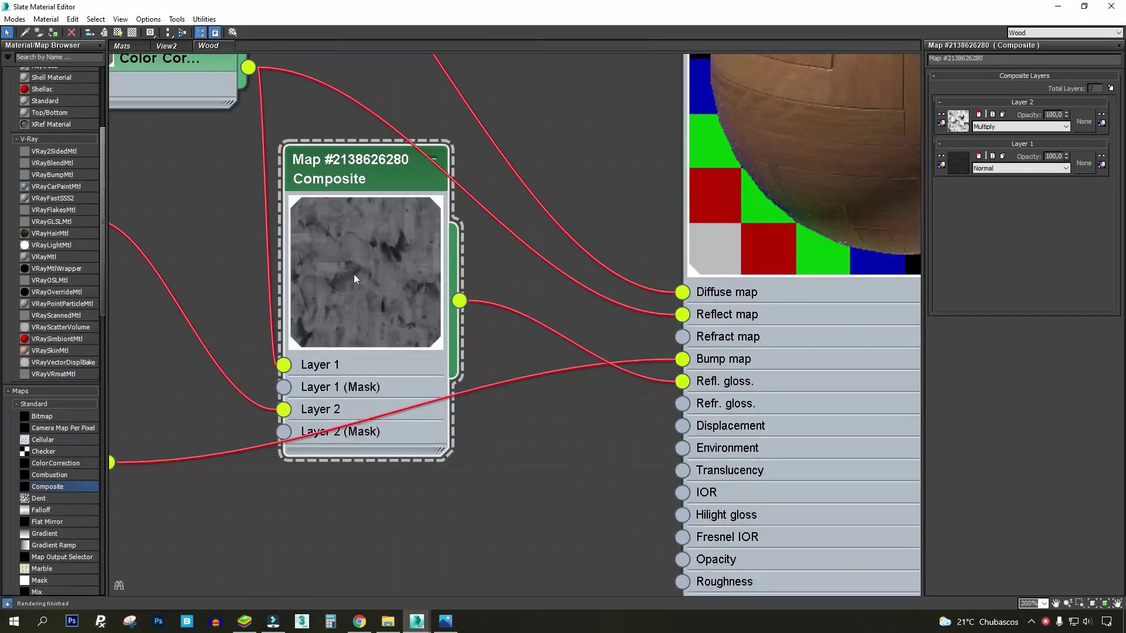
Set the Composite's Layer 2 opacity to 40 and connect the Composite to the VRayMtl's Reflect map input as well.
middle_drag(392, 243, 420, 241)
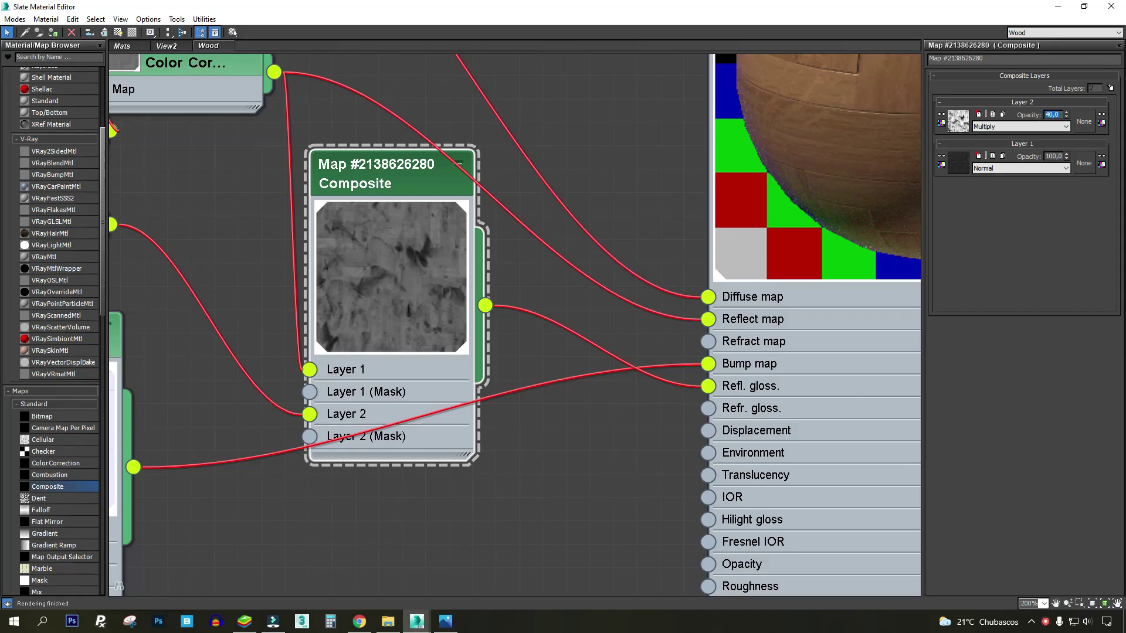
middle_drag(552, 148, 526, 192)
drag(458, 351, 689, 363)
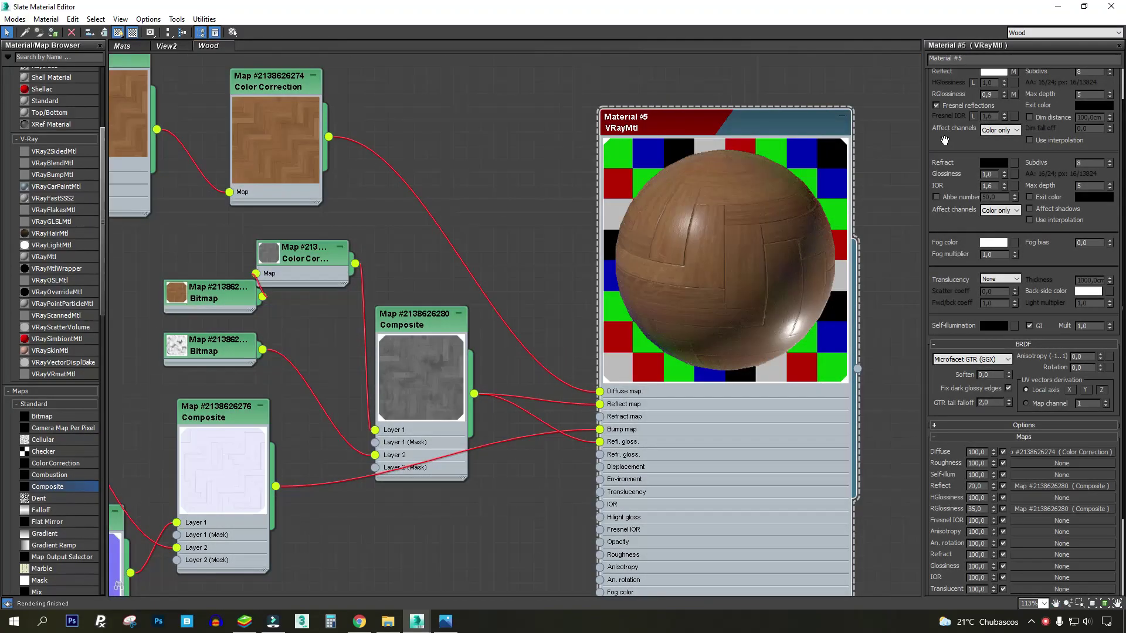
Set the VRayMtl's reflection Subdivs to 16 and RGlossiness to 0.95.
drag(945, 140, 942, 242)
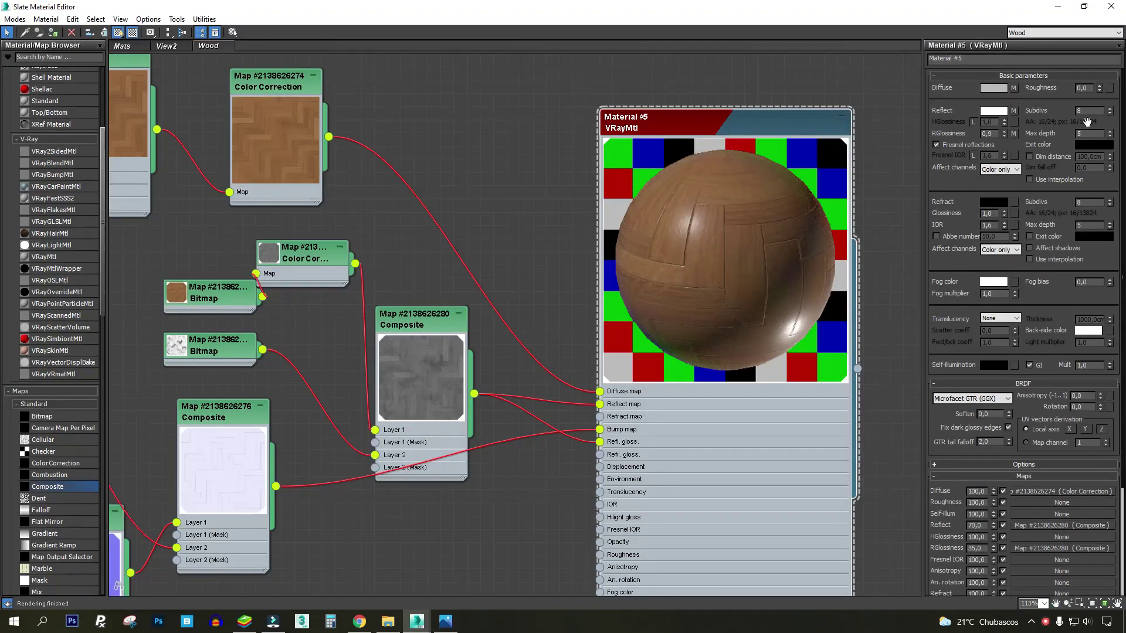
text(16)
key(Return)
key(Return)
Arrange the Wood view's nodes automatically and place the unconnected grey herringbone bitmap beside the network.
scroll(611, 307, down, 3)
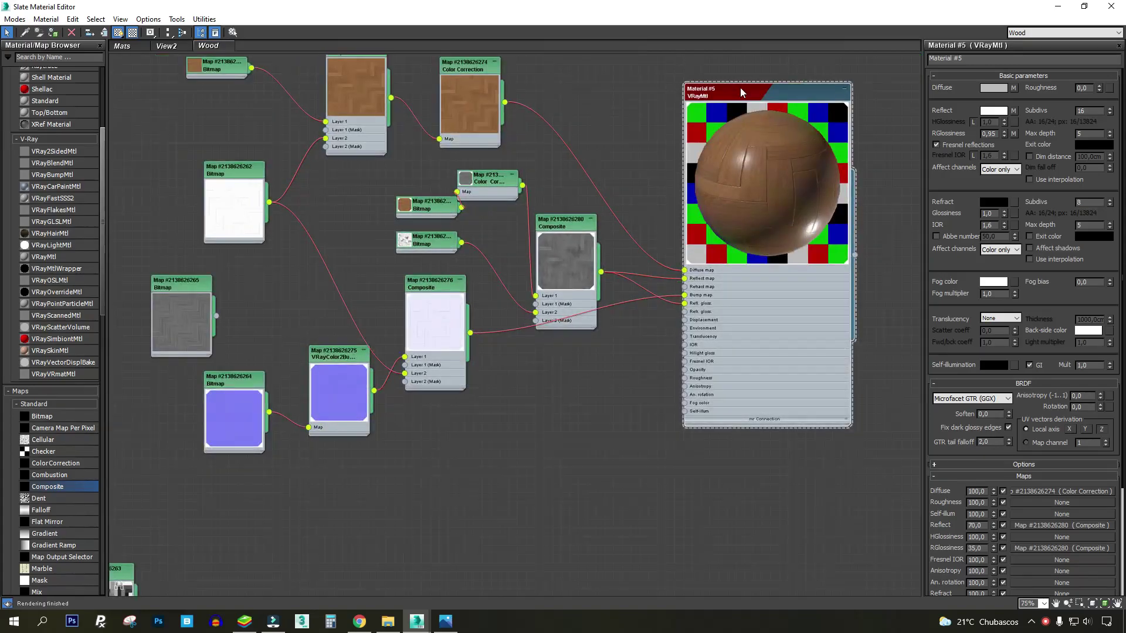
click(183, 33)
middle_drag(662, 270, 582, 256)
scroll(582, 256, down, 3)
middle_drag(487, 239, 452, 264)
scroll(316, 299, up, 3)
click(204, 315)
middle_drag(204, 316, 240, 316)
scroll(235, 302, up, 1)
drag(236, 281, 321, 255)
middle_drag(336, 258, 273, 292)
scroll(273, 293, up, 5)
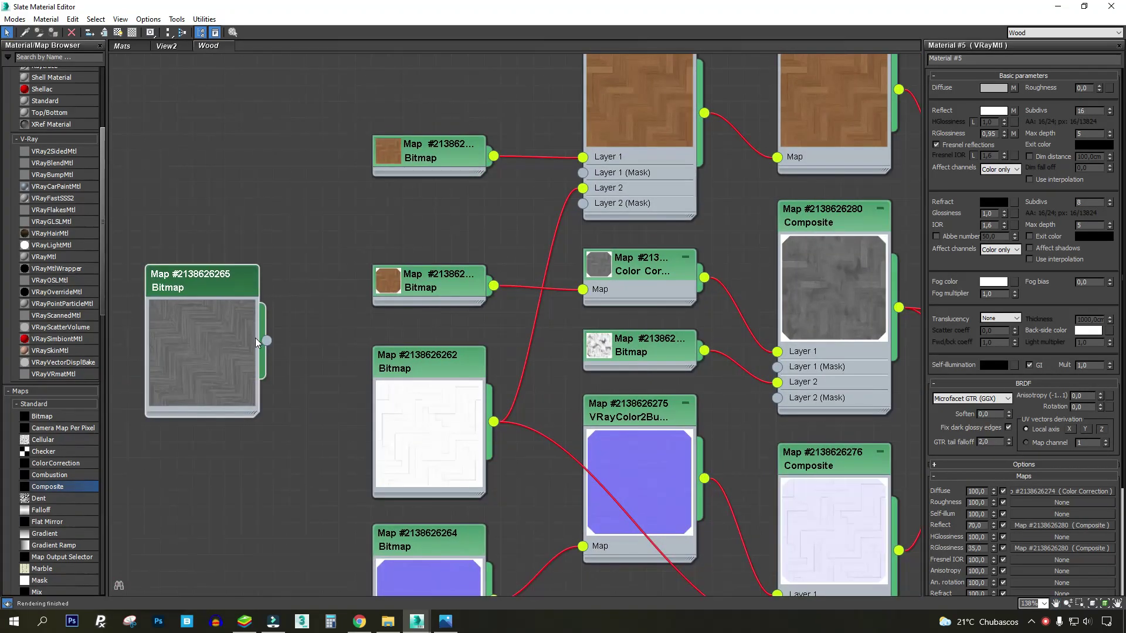
Connect the grey herringbone bitmap to the reflection Composite's Layer 1, delete the replaced Color Correction and its source bitmap, and rearrange the nodes.
drag(266, 341, 780, 359)
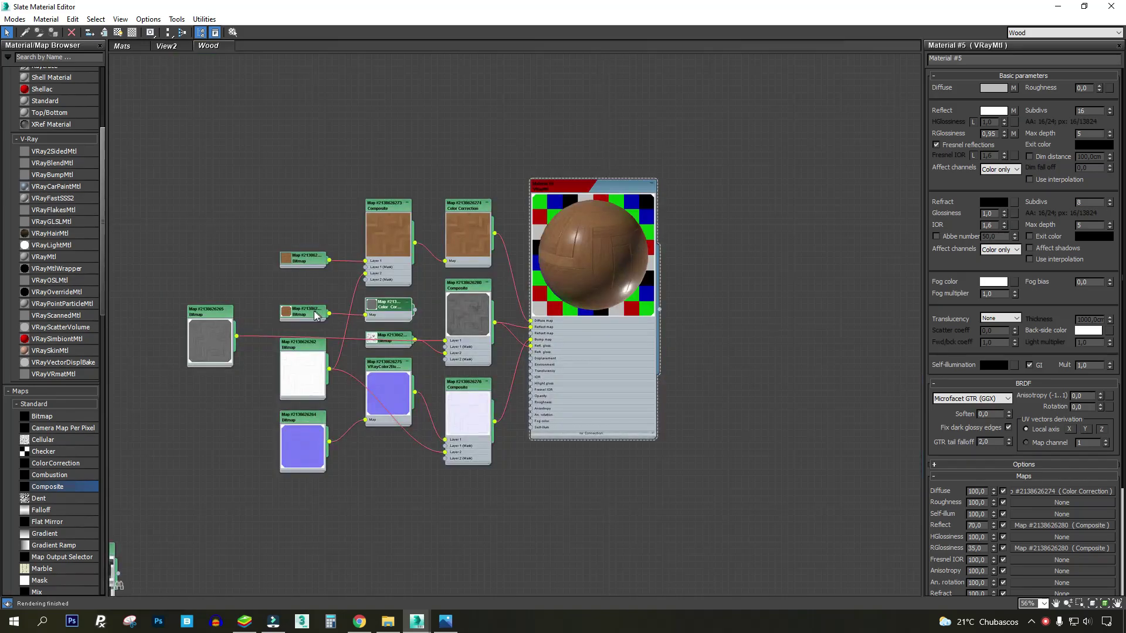
ctrl+click(321, 313)
key(Delete)
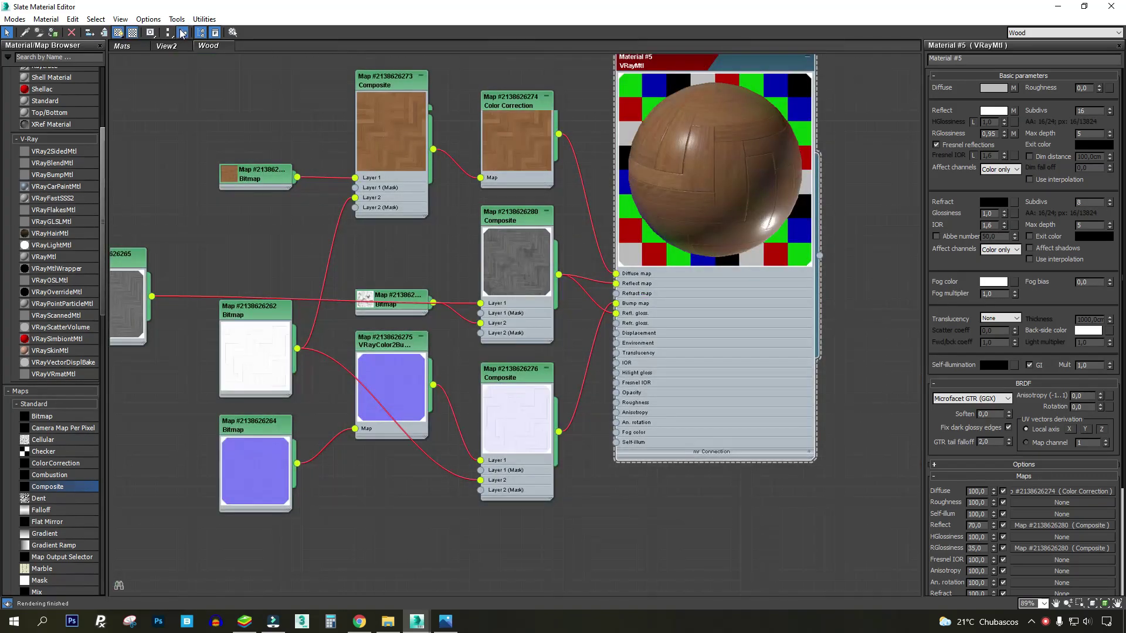
click(183, 33)
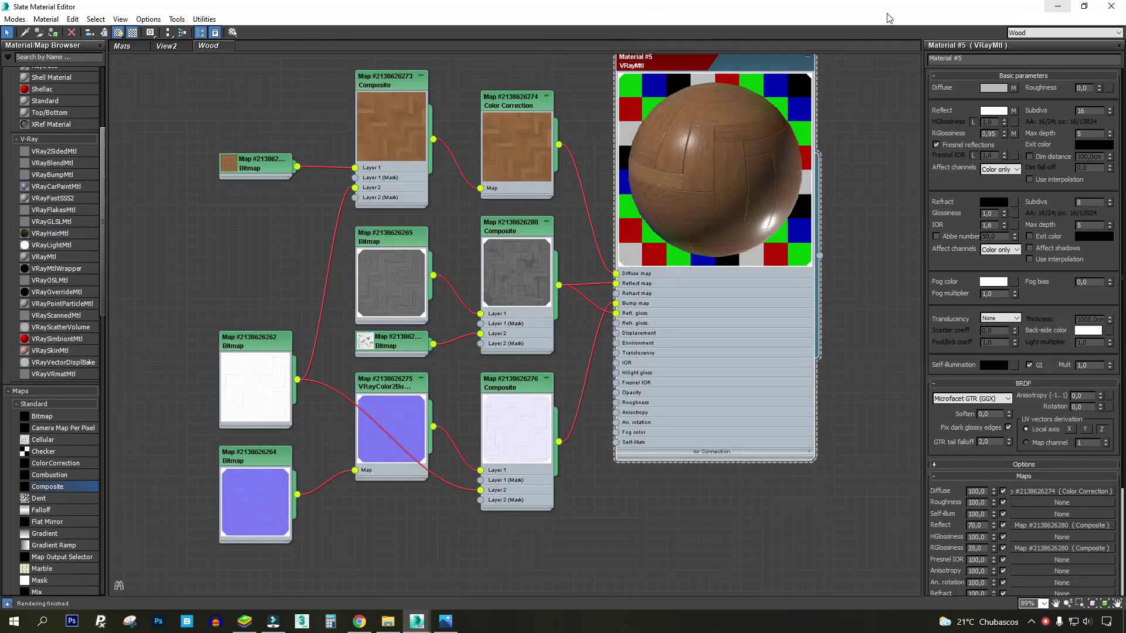
middle_drag(628, 178, 625, 218)
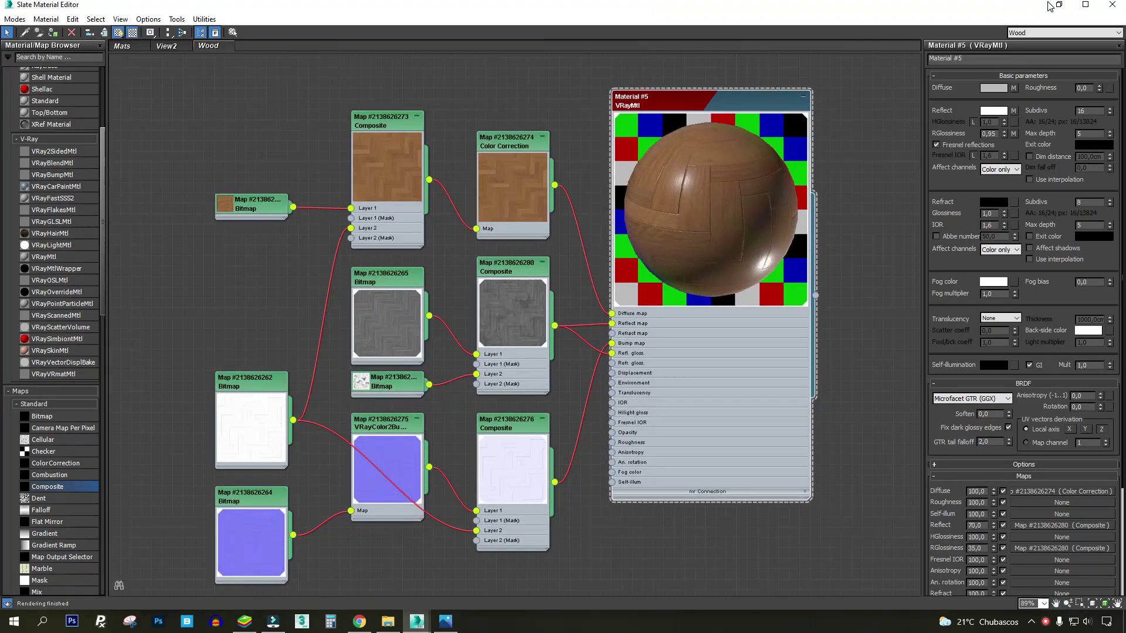
Render the region with the grey herringbone bitmap driving reflection and glossiness, and examine the result.
click(1058, 6)
click(1058, 6)
drag(567, 7, 847, 72)
click(1037, 87)
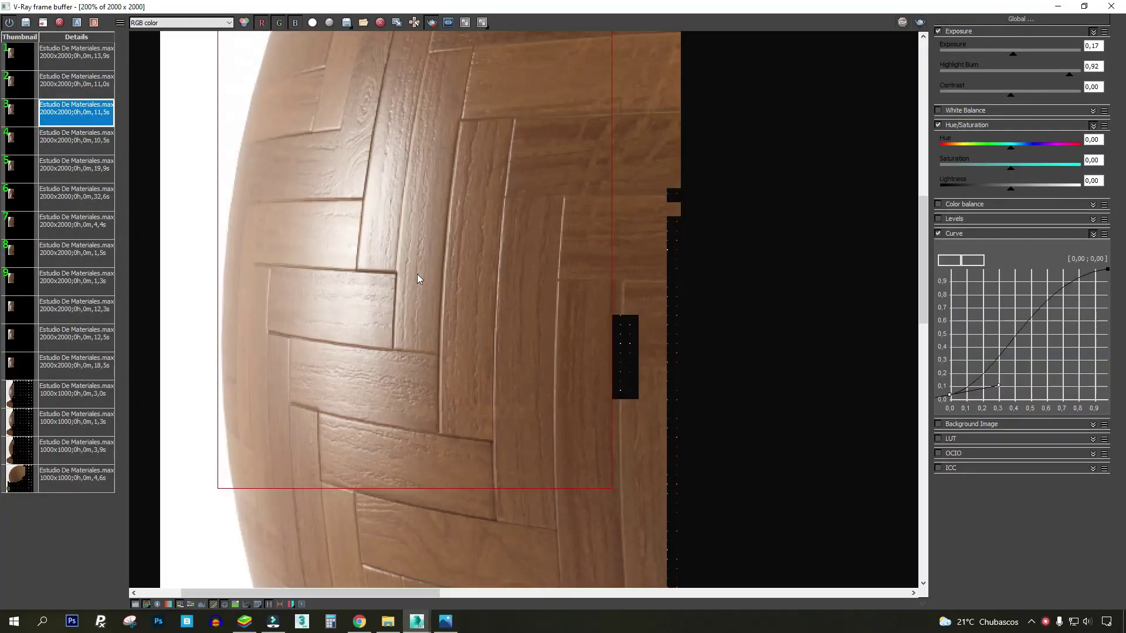
scroll(399, 293, down, 1)
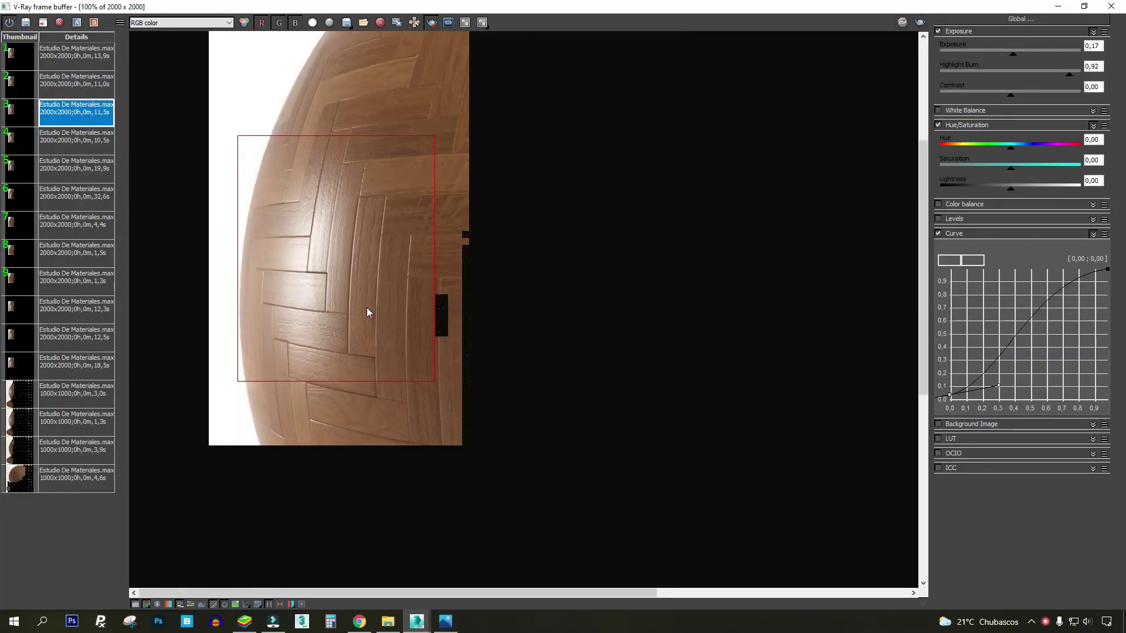
scroll(334, 279, down, 1)
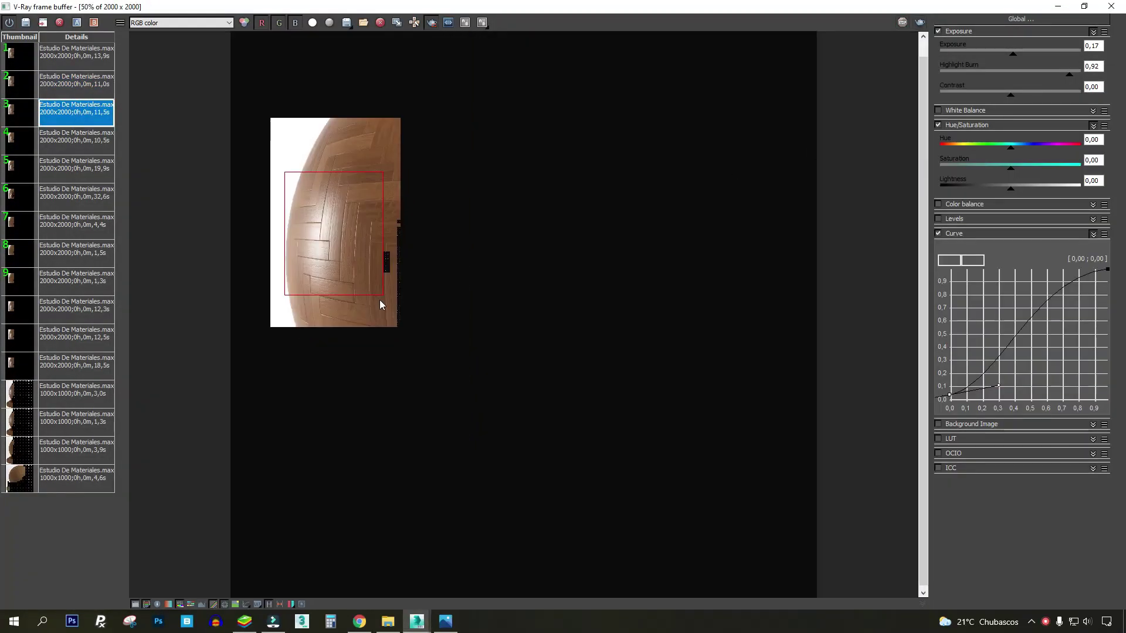
Delete the leftover unused nodes below the material network in the Slate Material Editor.
click(1058, 7)
click(724, 43)
scroll(498, 379, down, 5)
scroll(509, 272, up, 6)
middle_drag(516, 398, 537, 265)
scroll(509, 272, up, 3)
scroll(519, 310, down, 8)
scroll(381, 416, up, 3)
drag(451, 399, 259, 512)
middle_drag(305, 450, 364, 449)
drag(438, 400, 261, 505)
key(Delete)
Move the black-and-white herringbone height bitmap to just below the wood material's other map nodes.
drag(159, 431, 316, 466)
middle_drag(315, 482, 302, 405)
scroll(301, 410, up, 6)
drag(314, 374, 298, 358)
scroll(305, 383, down, 4)
middle_drag(337, 320, 239, 455)
scroll(238, 454, down, 3)
drag(212, 482, 387, 428)
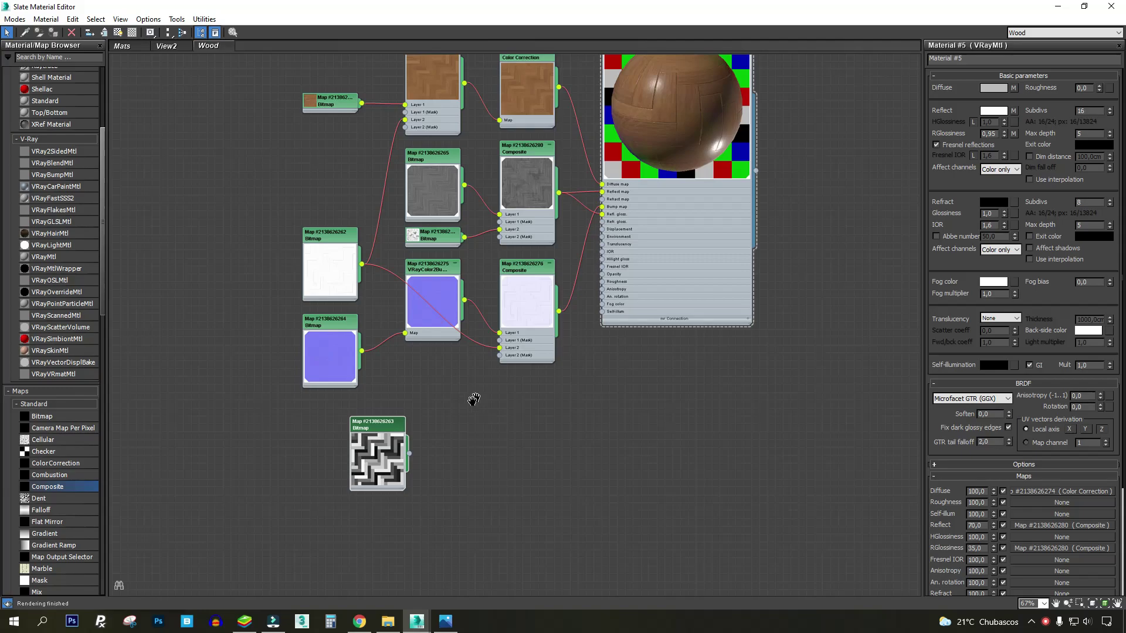
Connect the herringbone height bitmap to the VRayMtl's Displacement input and set the Displace amount to 0.3.
middle_drag(473, 398, 409, 421)
scroll(408, 421, up, 2)
drag(596, 195, 597, 195)
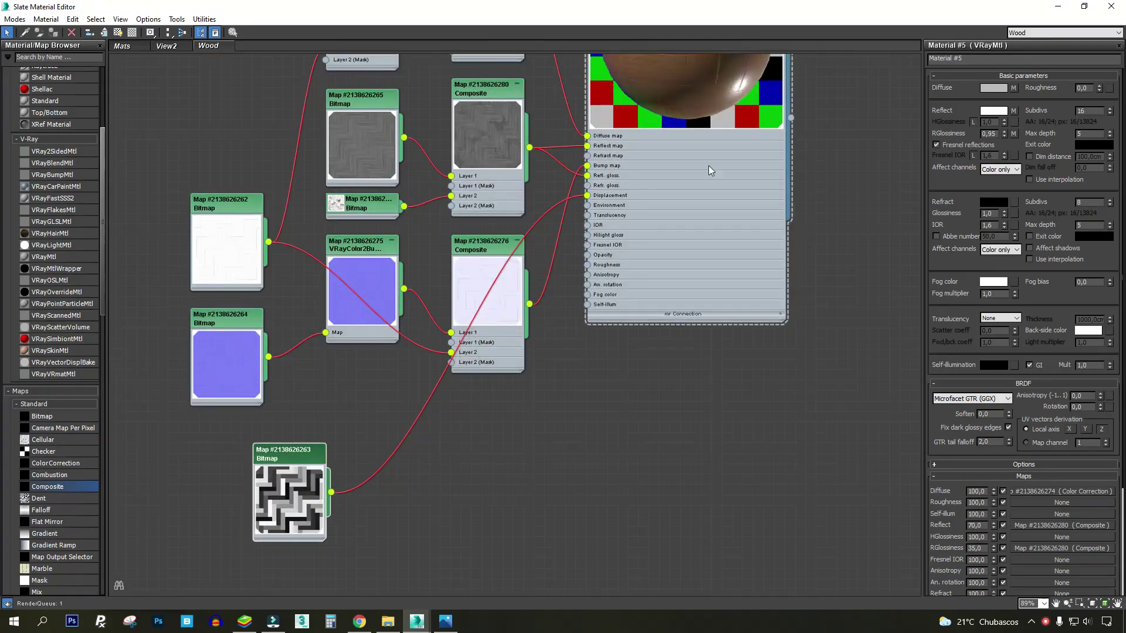
middle_drag(800, 103, 663, 339)
double_click(593, 158)
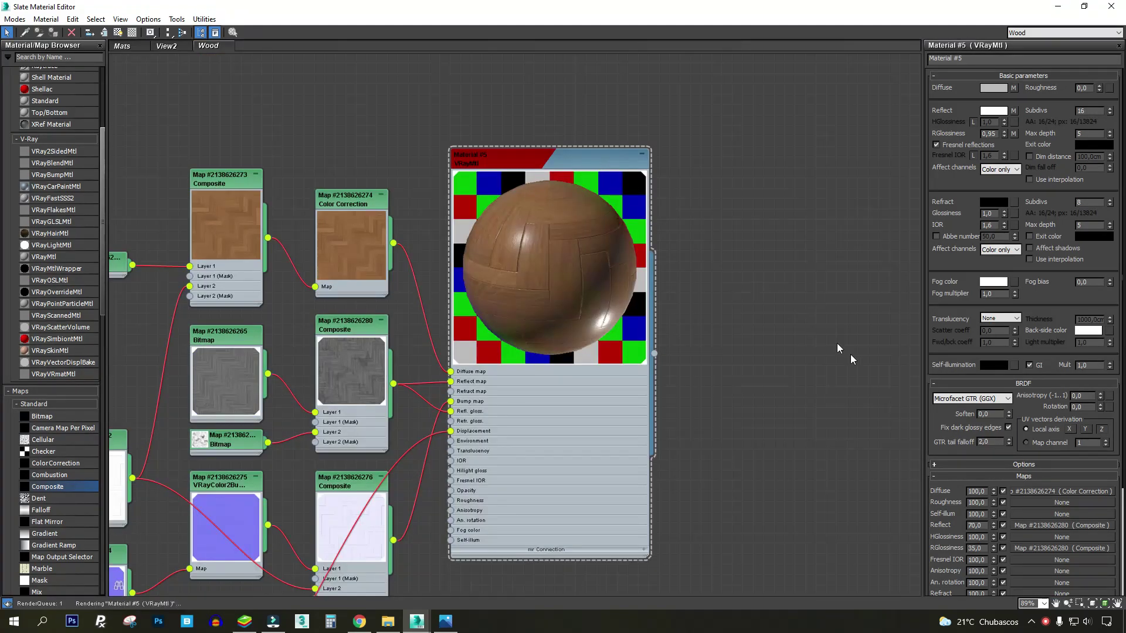
scroll(947, 533, down, 5)
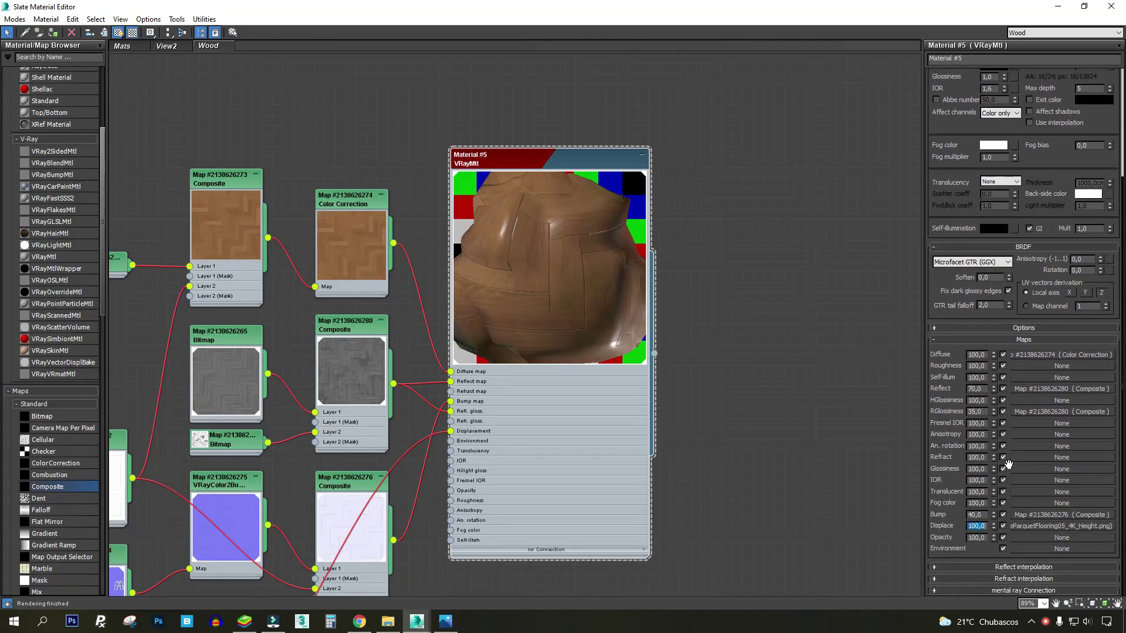
text(0,5)
key(Return)
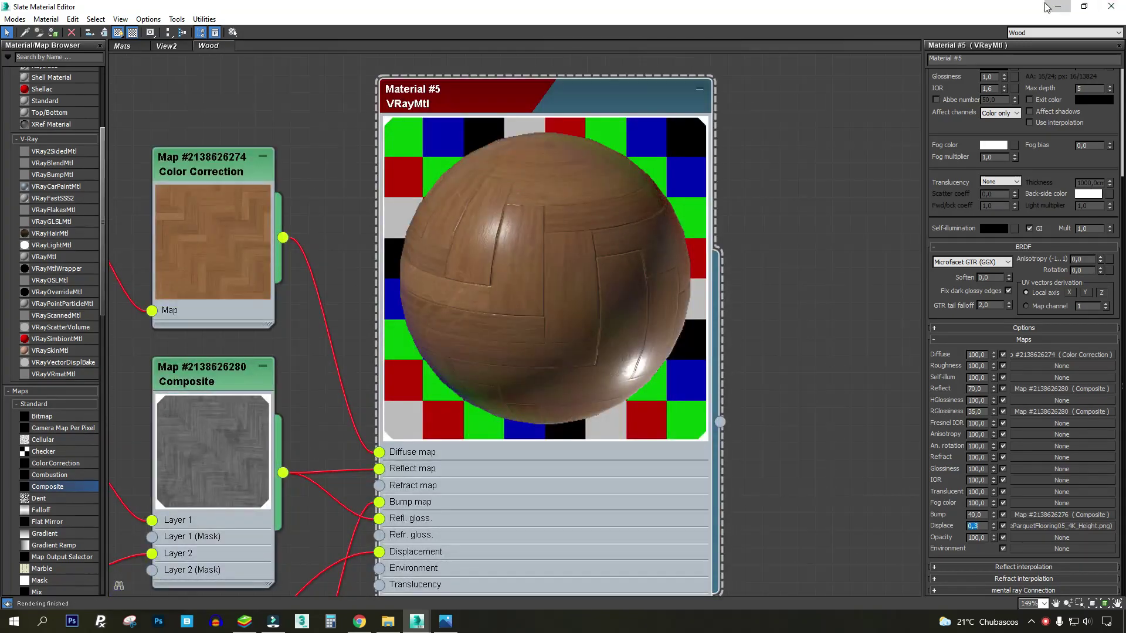
Render the region with displacement enabled and examine the plank edges as they resolve.
click(1058, 7)
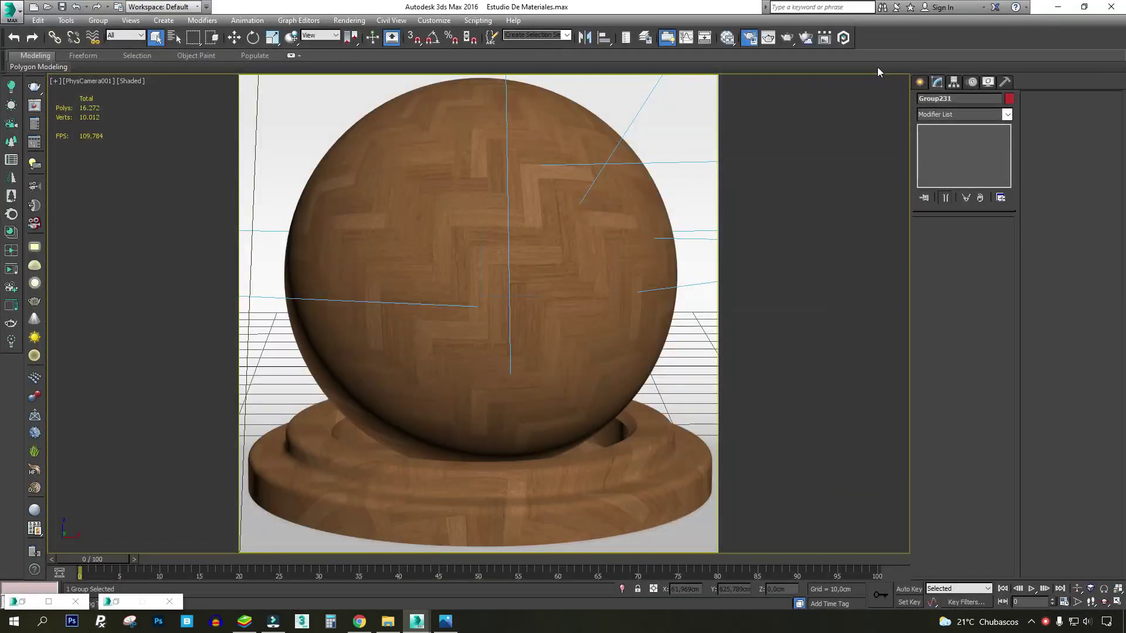
click(788, 40)
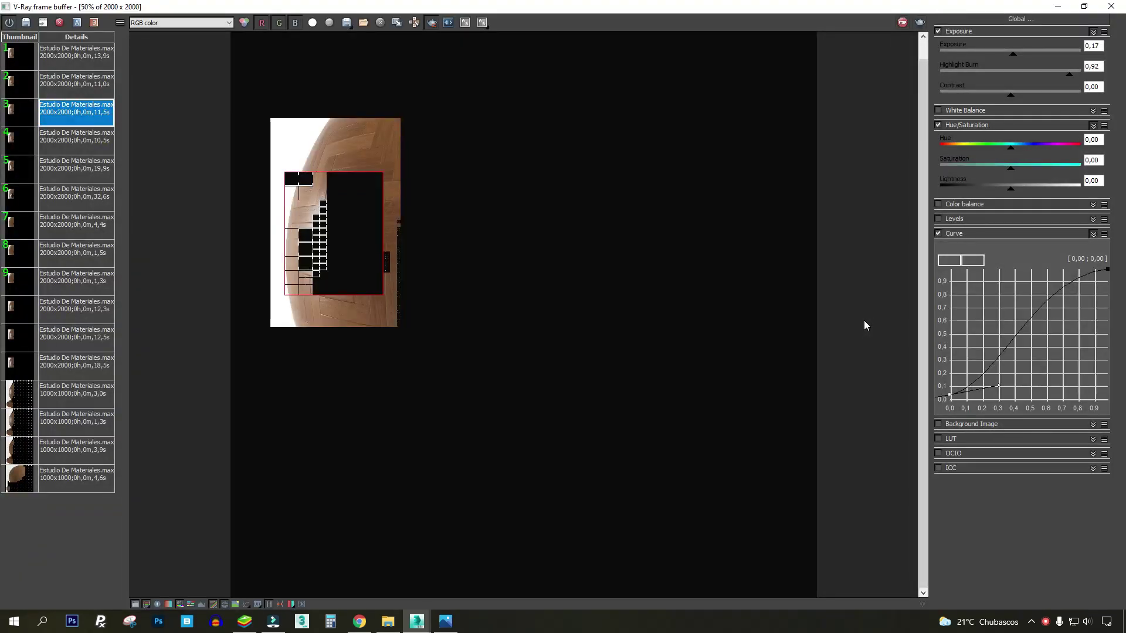
scroll(284, 219, up, 3)
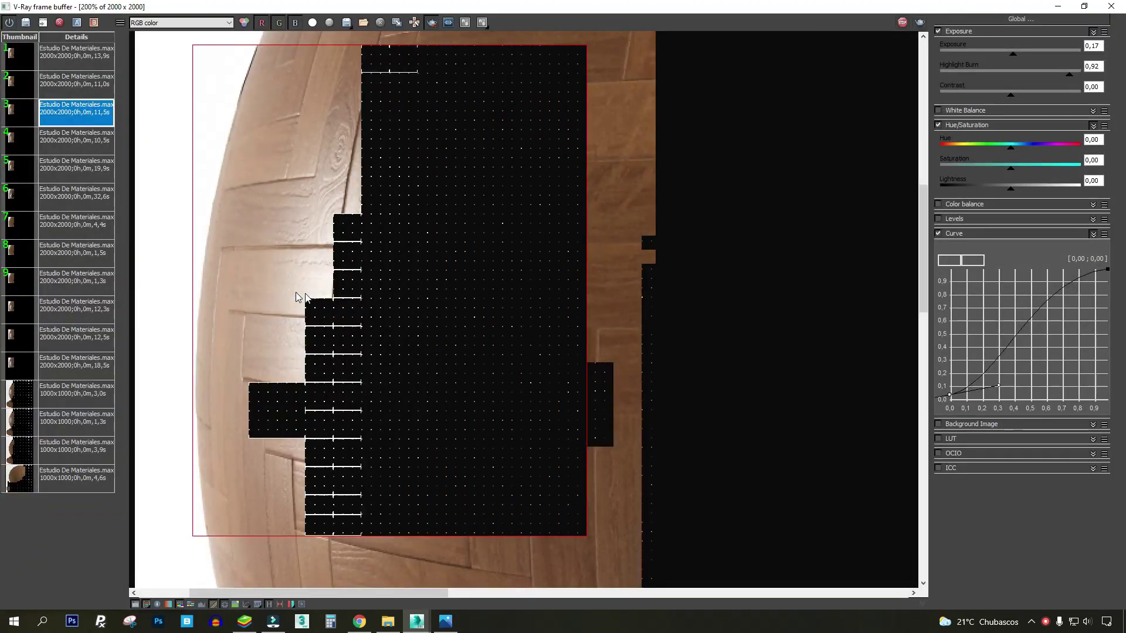
scroll(296, 292, down, 2)
middle_drag(311, 248, 343, 265)
scroll(375, 262, up, 1)
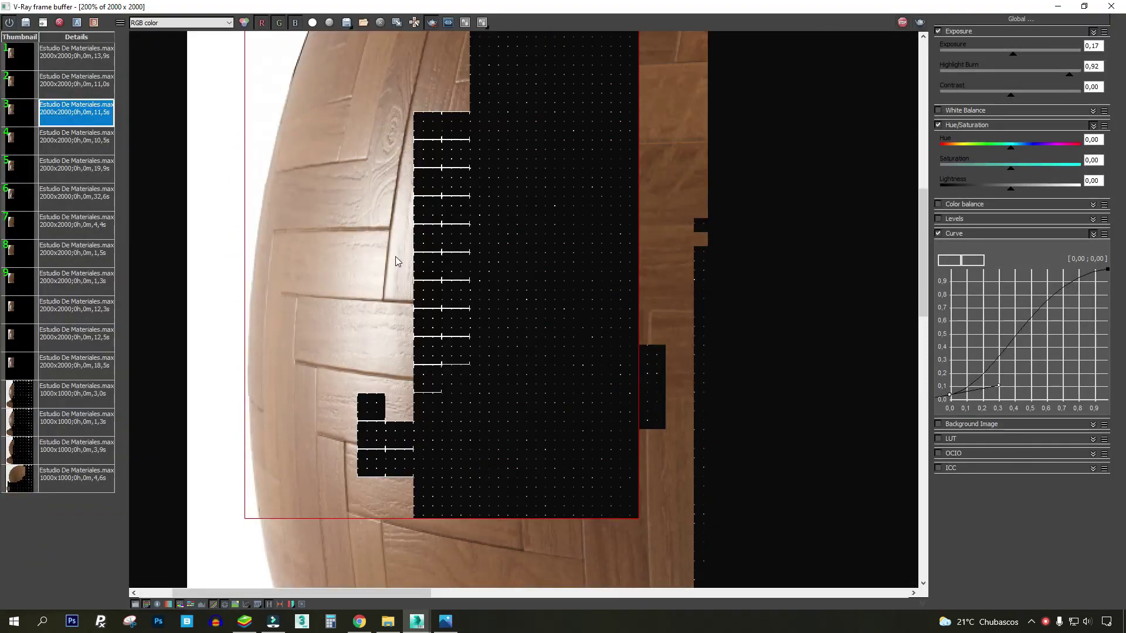
scroll(353, 256, down, 1)
scroll(272, 267, up, 1)
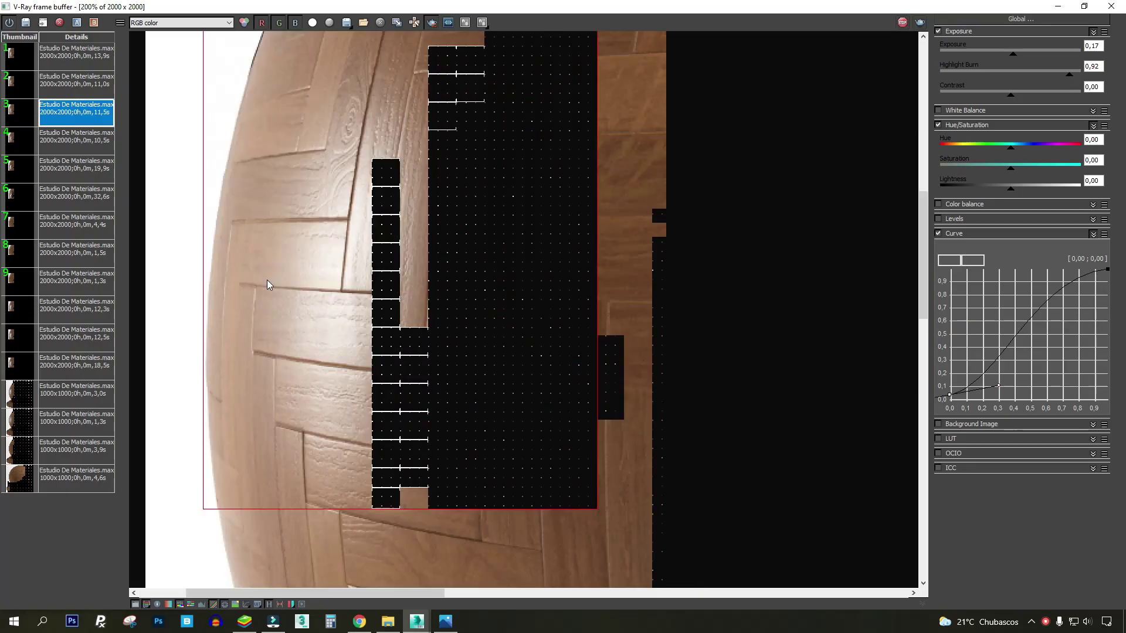
middle_drag(269, 269, 316, 229)
Compare the displaced render with the previous one from the history using the A/B divider, checking the plank joints and sphere edge.
click(86, 52)
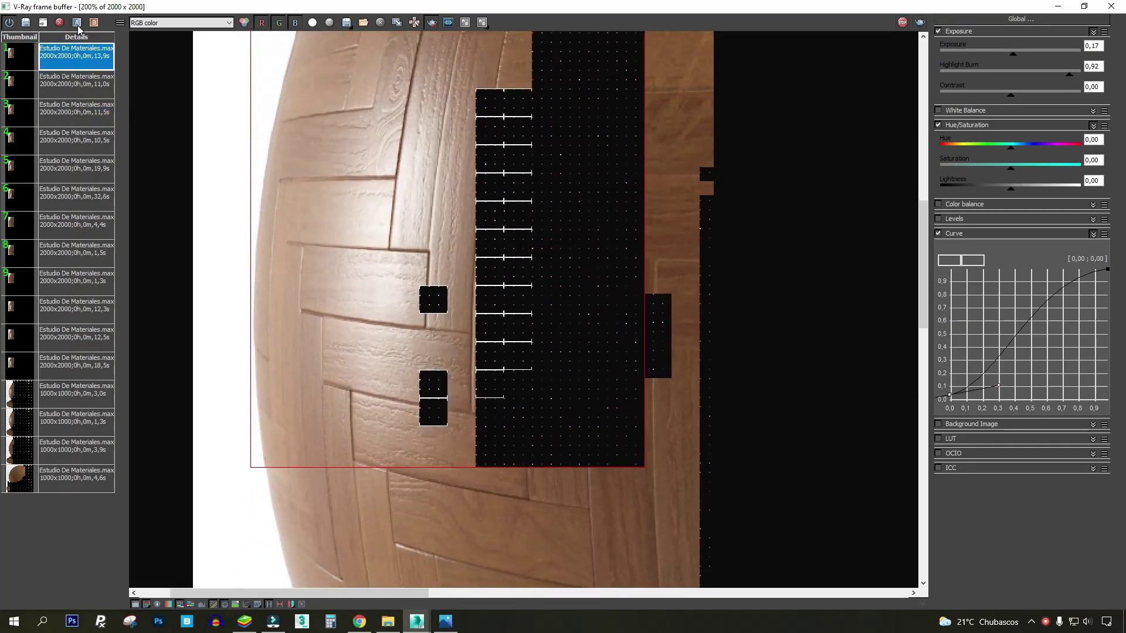
click(77, 23)
scroll(215, 266, down, 1)
mouse_move(215, 309)
mouse_down()
mouse_move(493, 312)
mouse_move(211, 328)
mouse_up()
scroll(258, 277, up, 1)
drag(212, 275, 802, 390)
drag(730, 390, 227, 364)
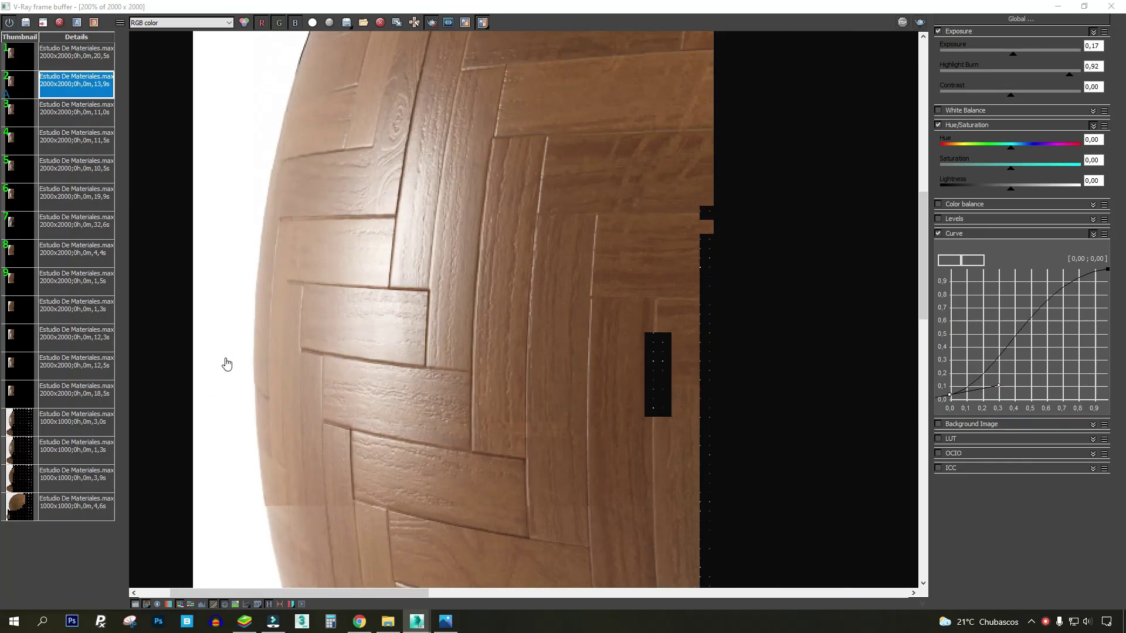
middle_drag(491, 149, 500, 265)
middle_drag(353, 156, 397, 69)
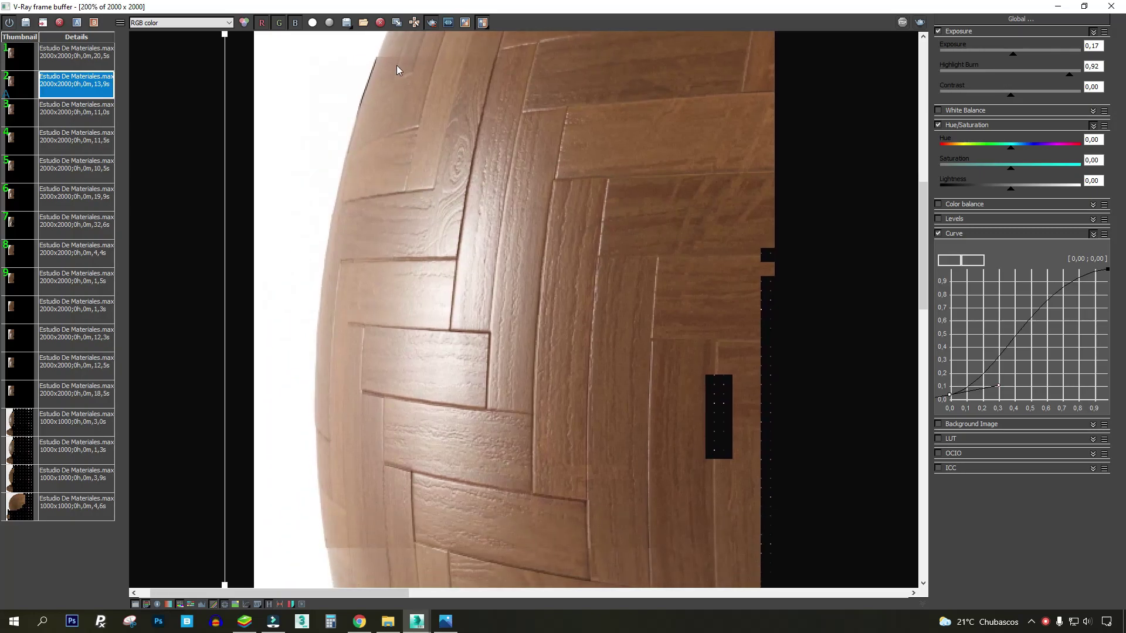
drag(227, 295, 271, 359)
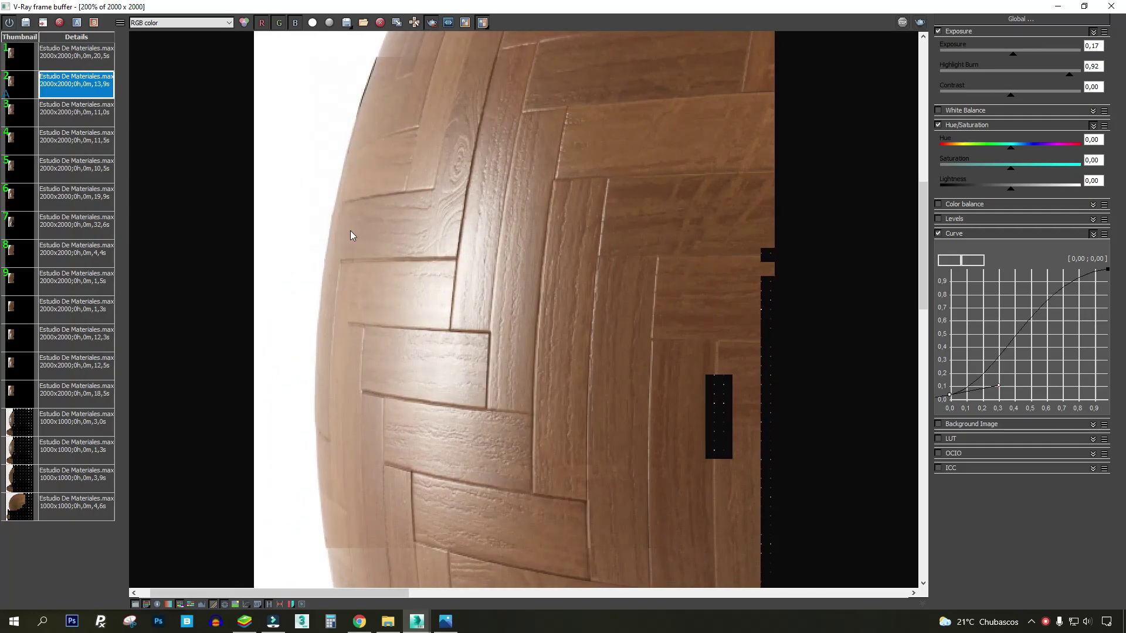
scroll(350, 231, down, 2)
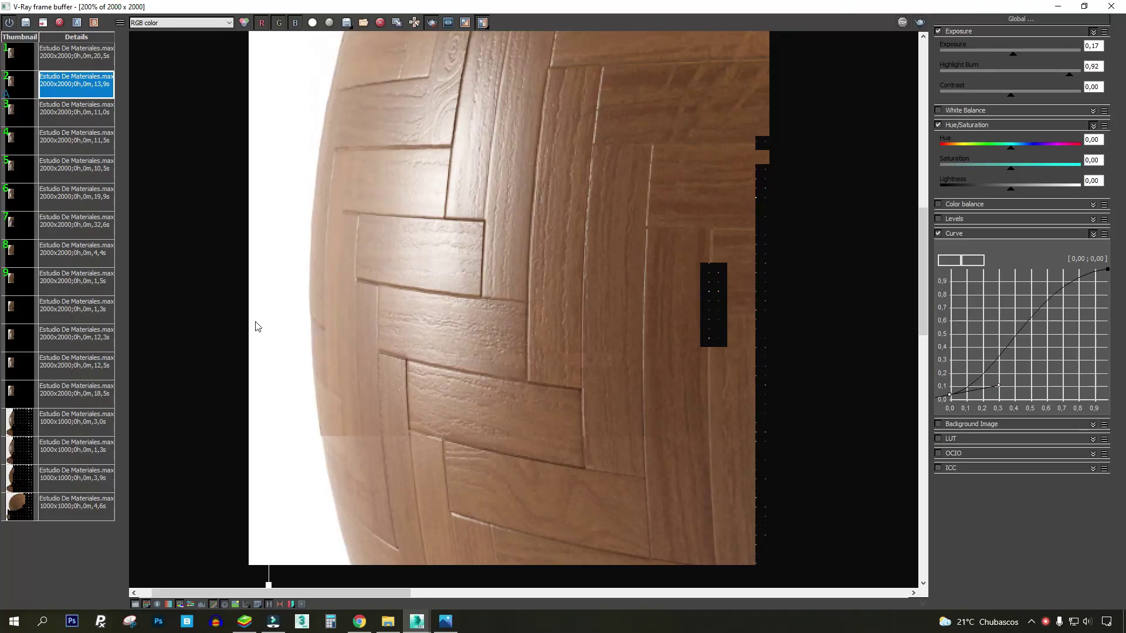
drag(269, 561, 270, 470)
scroll(313, 329, up, 1)
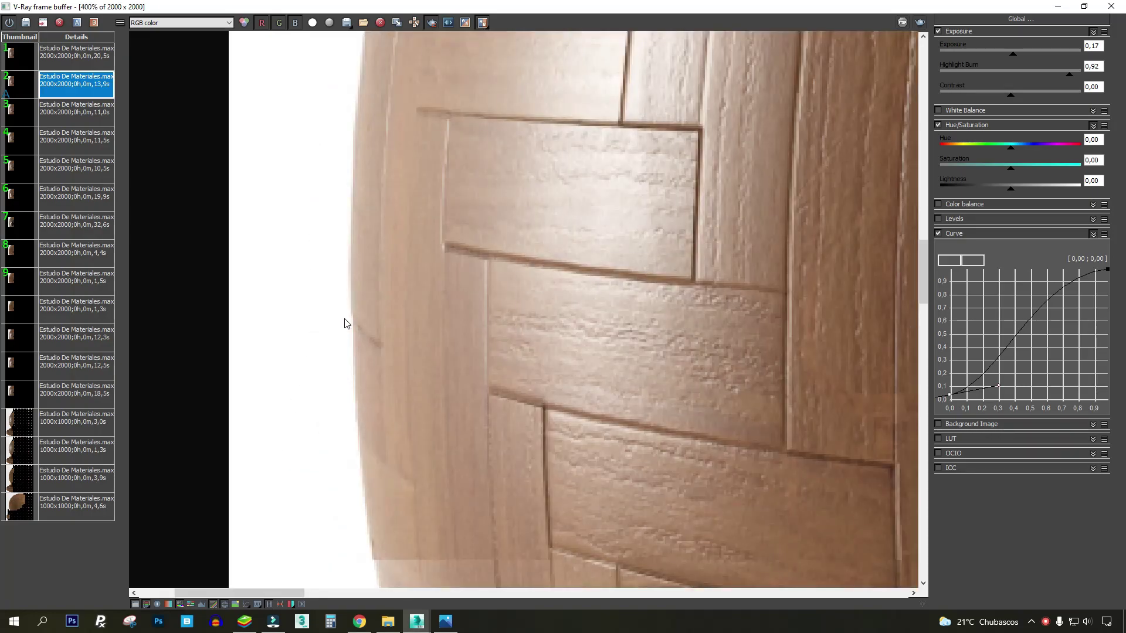
Disconnect the black-and-white height bitmap from the VRayMtl's Displacement input and move its node well away from the other maps.
scroll(355, 315, down, 2)
click(1057, 6)
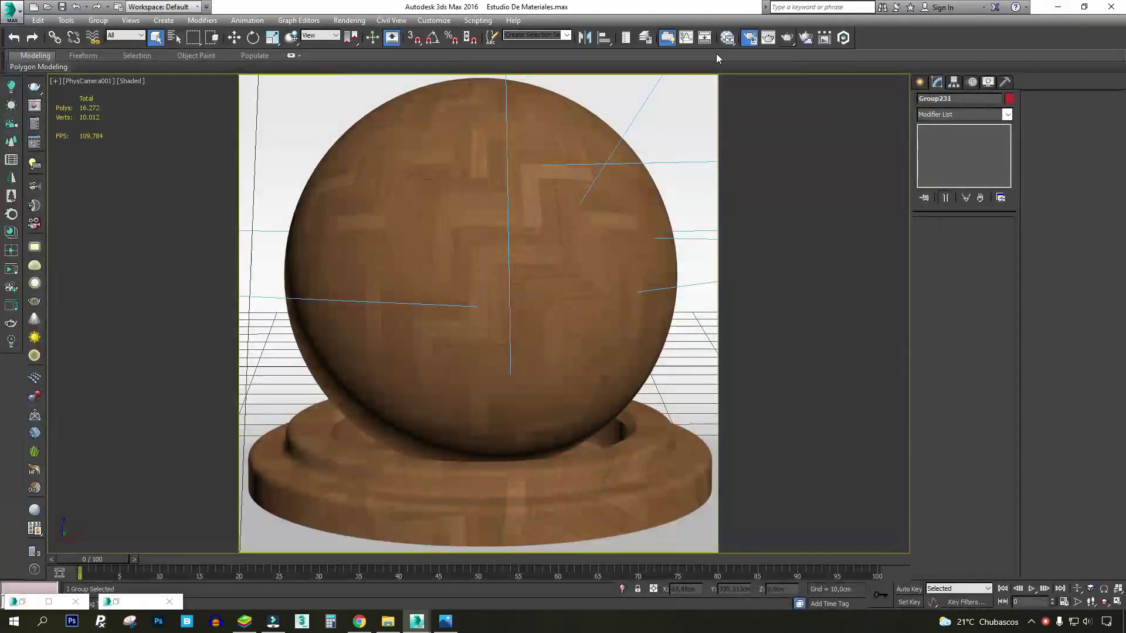
click(735, 38)
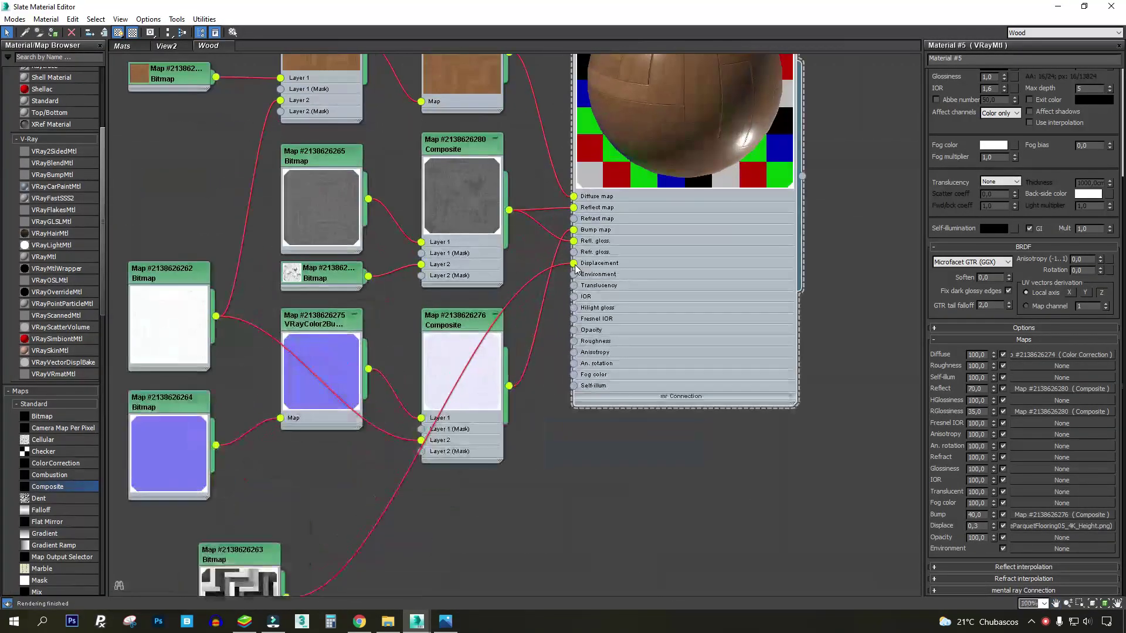
drag(577, 269, 336, 455)
middle_drag(336, 456, 298, 576)
scroll(337, 507, down, 2)
middle_drag(336, 508, 465, 281)
drag(440, 351, 334, 528)
middle_drag(742, 179, 579, 292)
scroll(580, 292, up, 2)
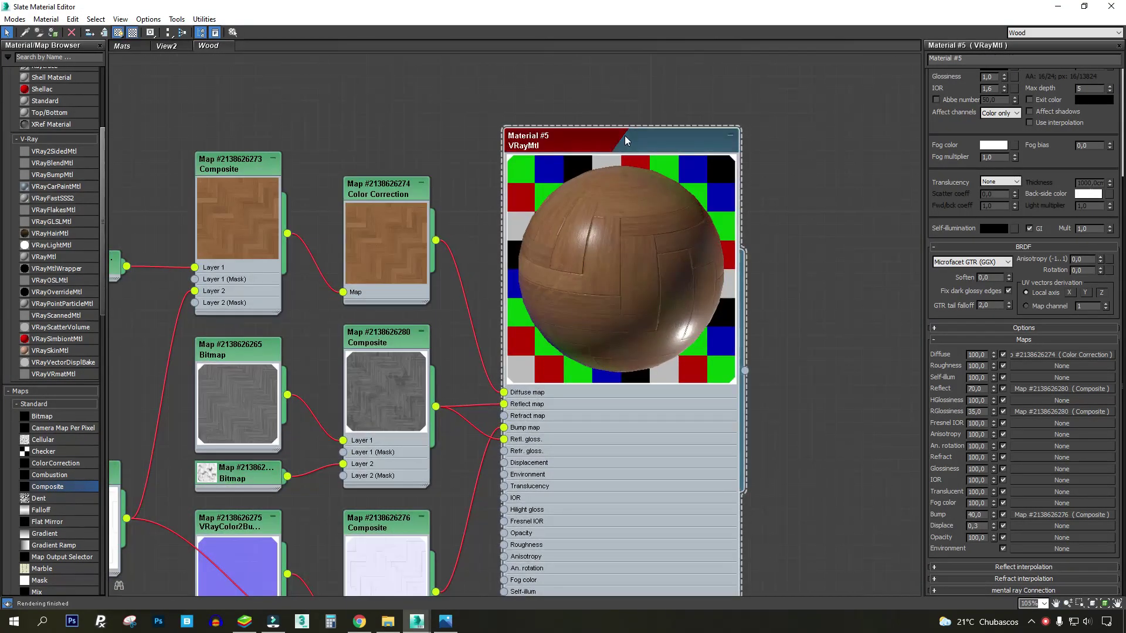
Review the finished wood node tree, selecting the VRayMtl and all its connected maps while leaving out the height bitmap.
scroll(652, 183, down, 1)
scroll(985, 248, up, 3)
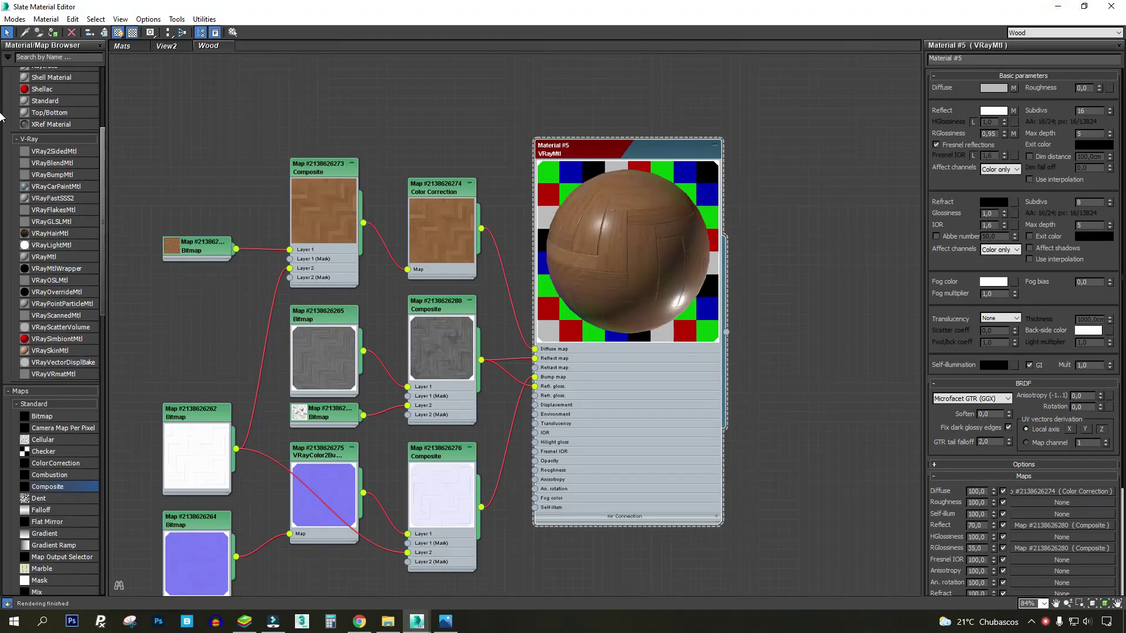
middle_drag(439, 296, 497, 222)
scroll(488, 266, down, 2)
scroll(495, 223, up, 2)
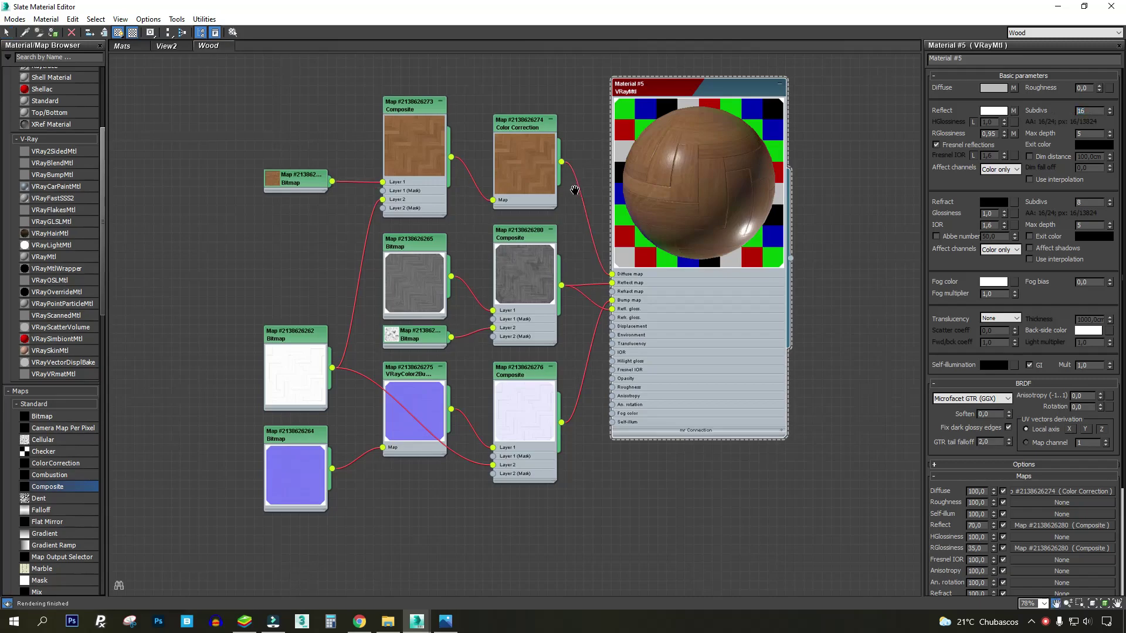
middle_drag(573, 187, 570, 207)
drag(821, 113, 176, 560)
drag(172, 556, 796, 108)
click(821, 98)
middle_drag(793, 104, 730, 135)
scroll(731, 135, down, 2)
drag(756, 94, 301, 457)
scroll(484, 223, up, 3)
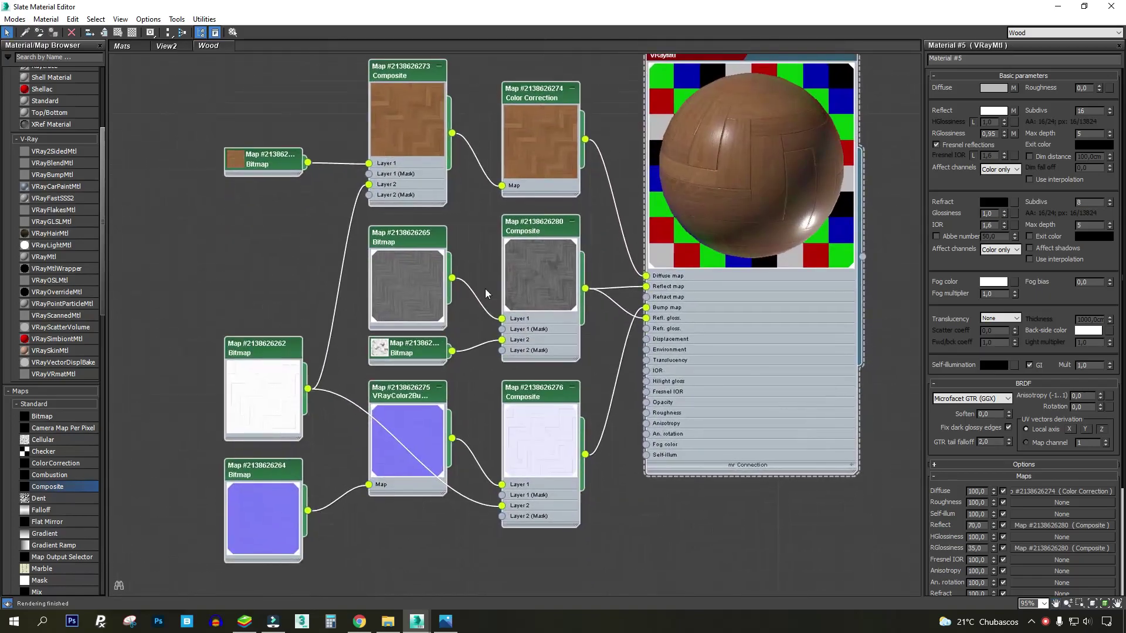
scroll(486, 289, down, 4)
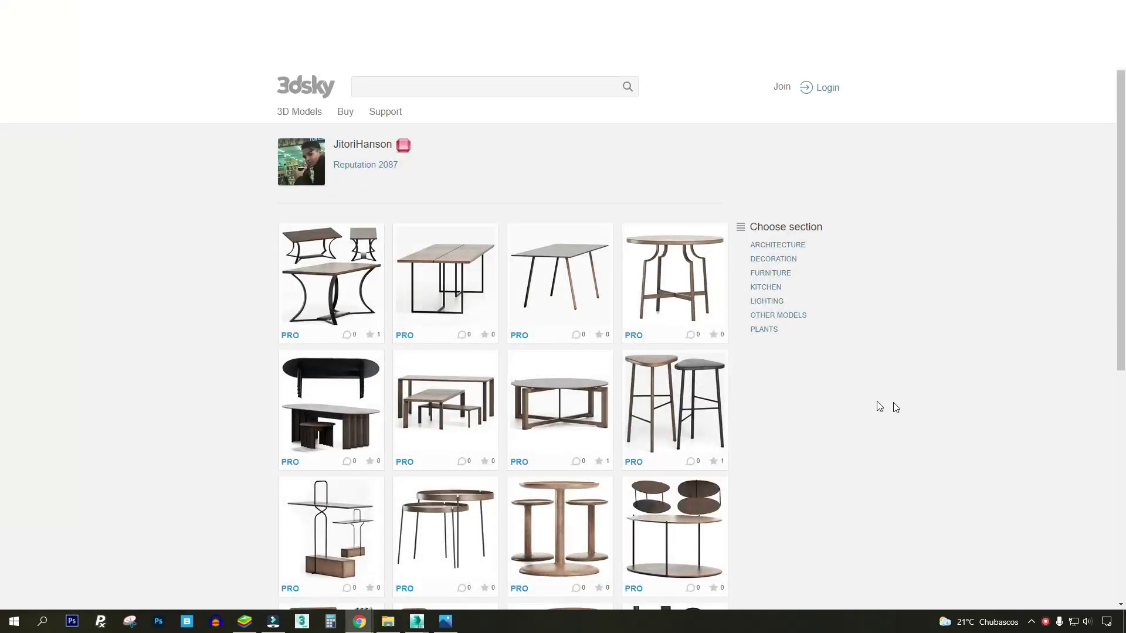
In the web browser, look through the first two pages of the author's 3dsky model gallery.
scroll(892, 405, down, 7)
scroll(256, 300, up, 7)
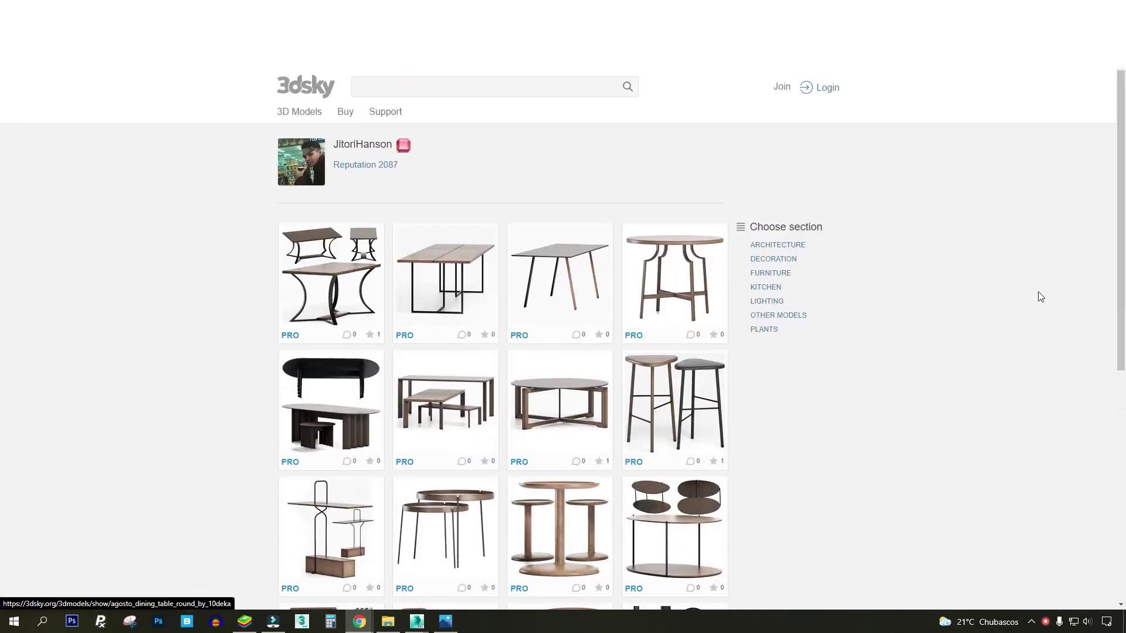
scroll(219, 234, down, 7)
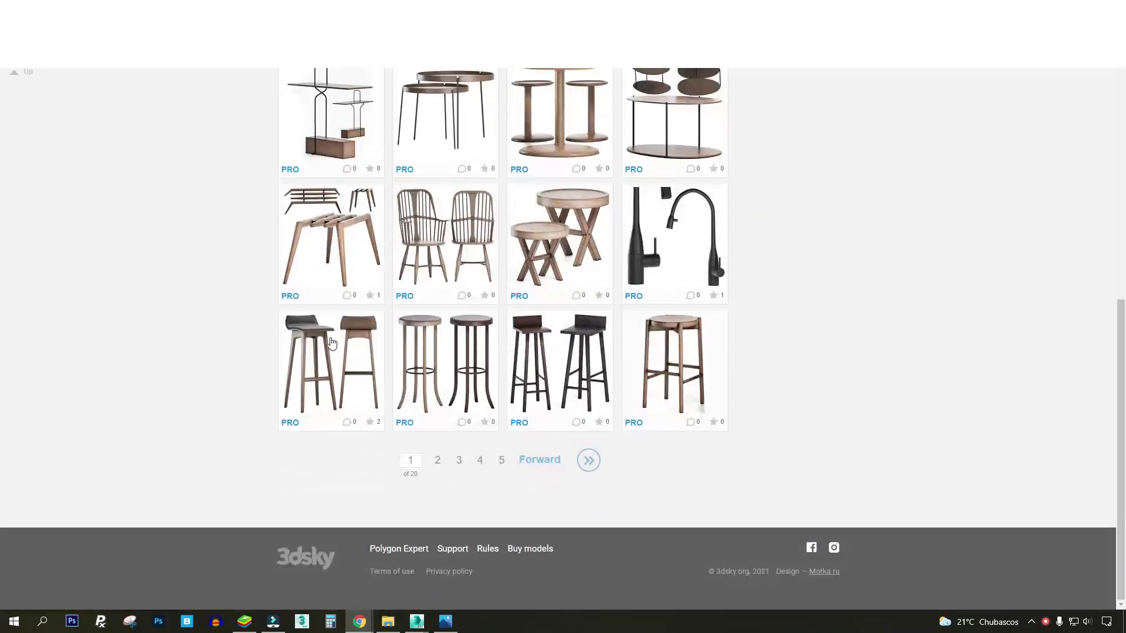
click(438, 460)
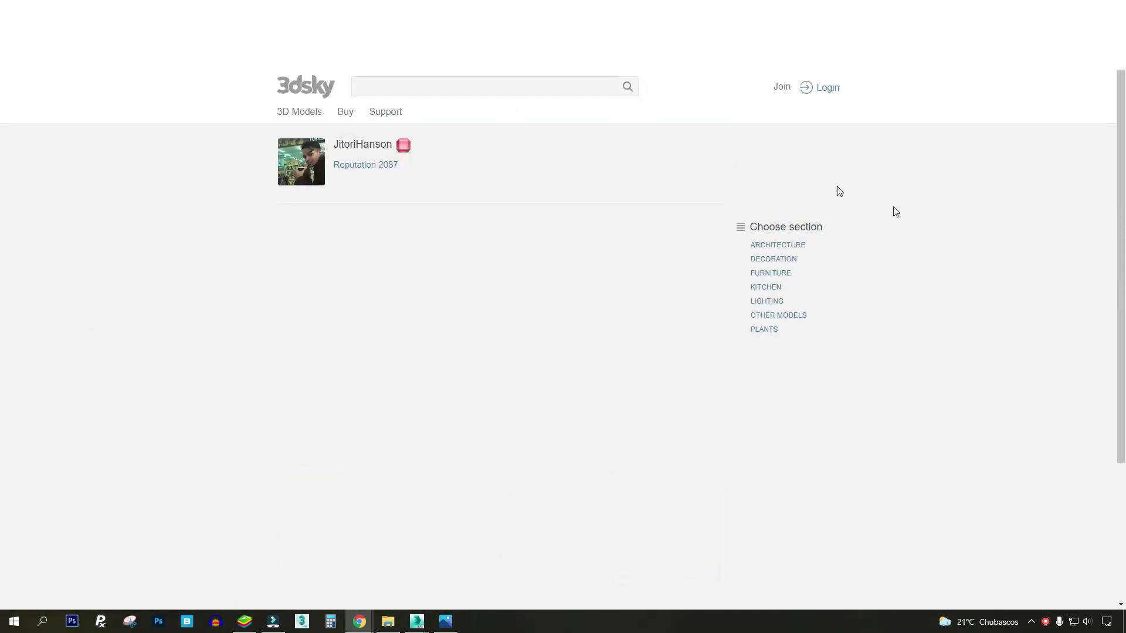
scroll(565, 295, down, 4)
scroll(706, 301, down, 6)
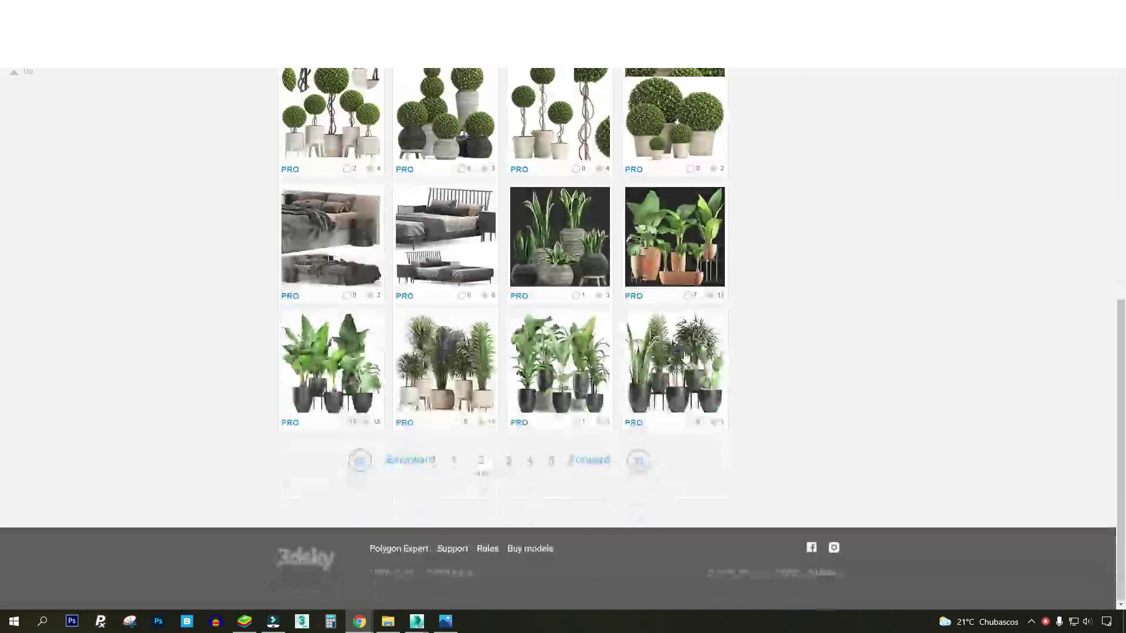
scroll(805, 281, up, 12)
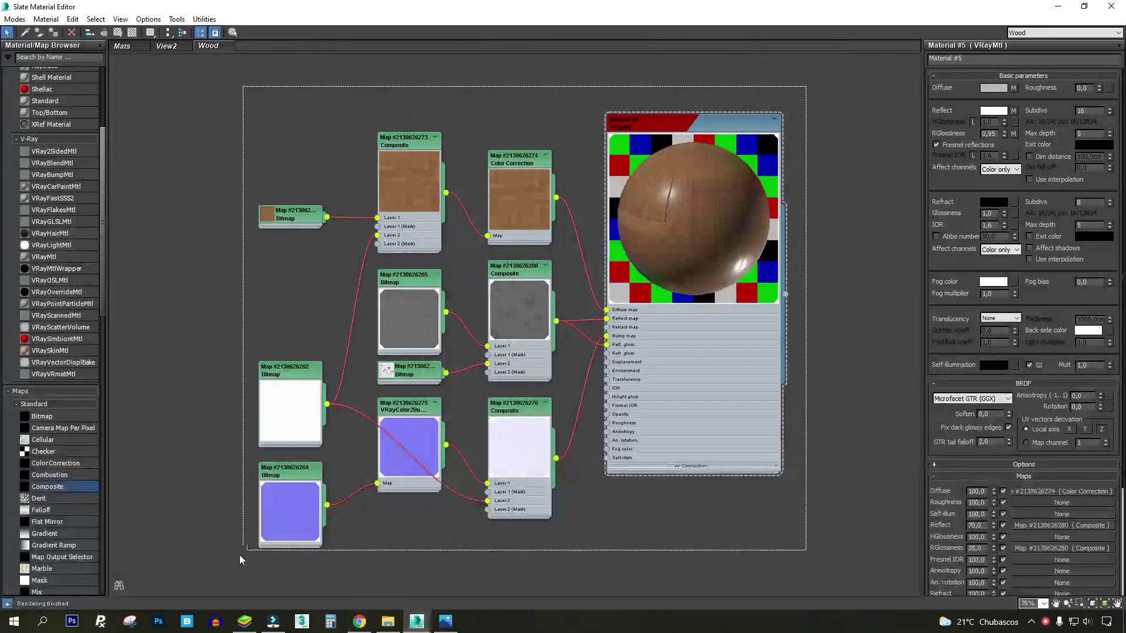
Select the wood material's connected node tree in 3ds Max and set the render output size to 2500 × 2500.
mouse_move(239, 555)
mouse_down()
mouse_move(273, 544)
mouse_move(246, 571)
mouse_up()
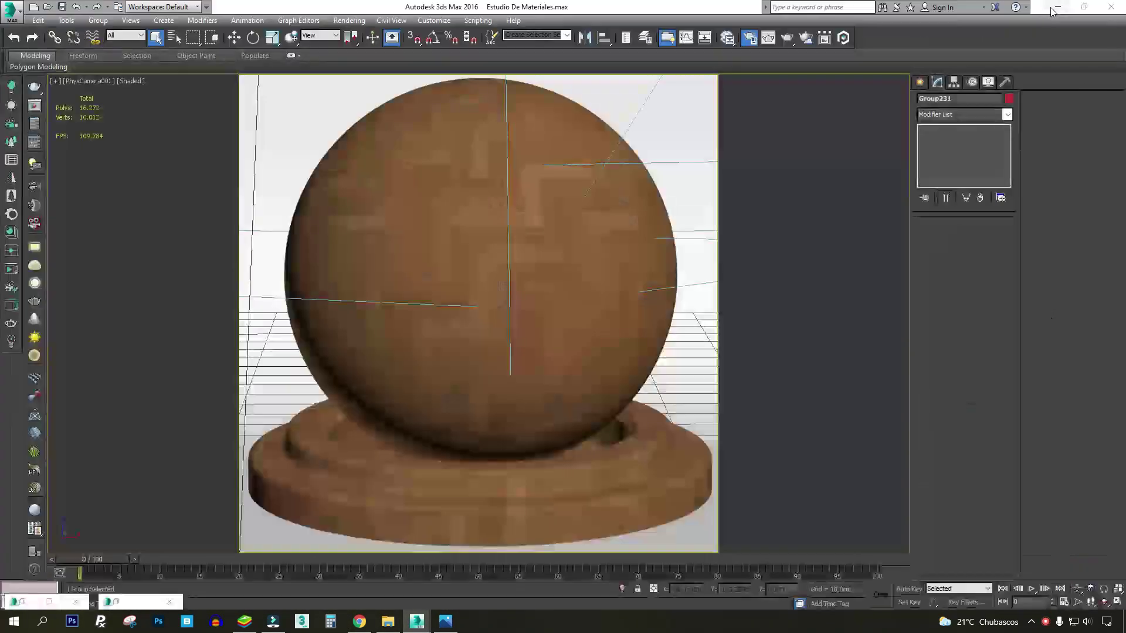
key(F10)
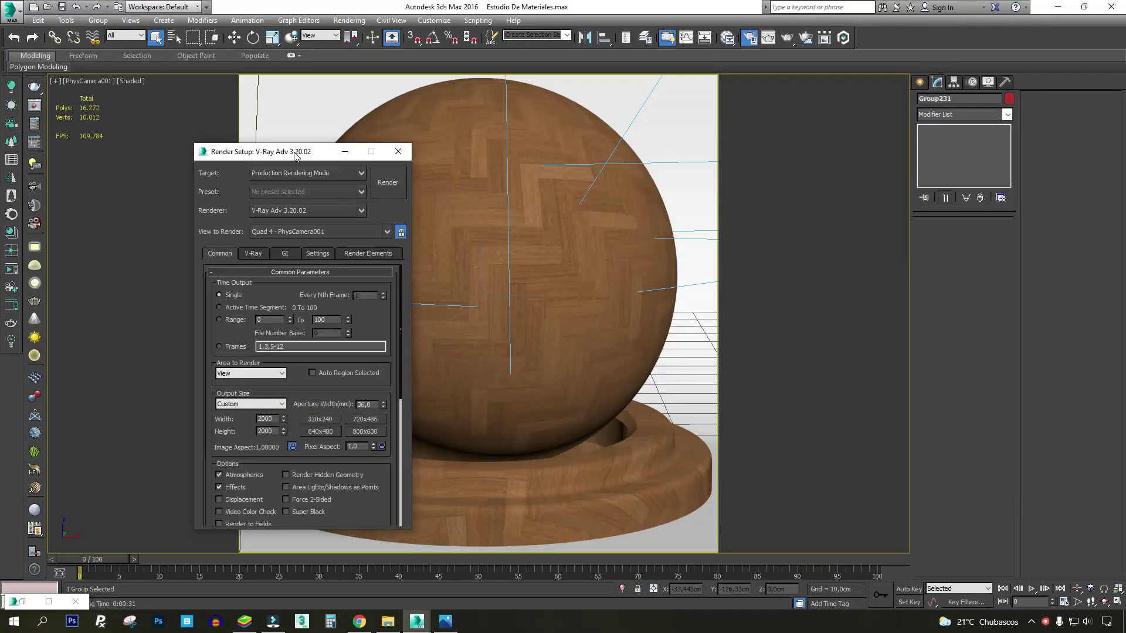
drag(295, 152, 327, 130)
double_click(305, 398)
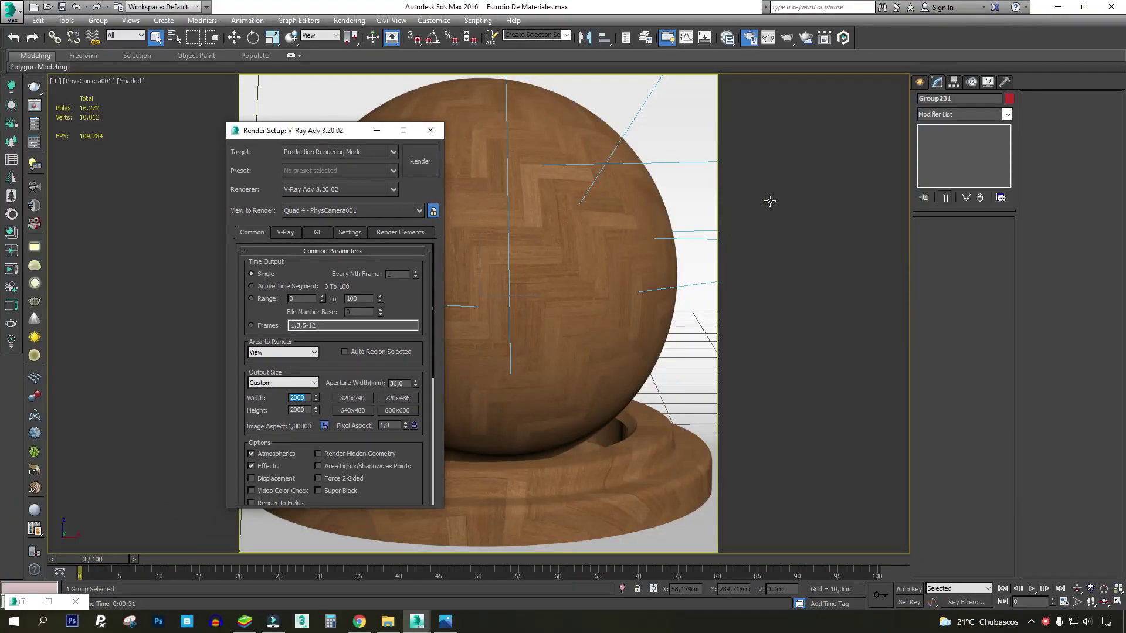
text(250)
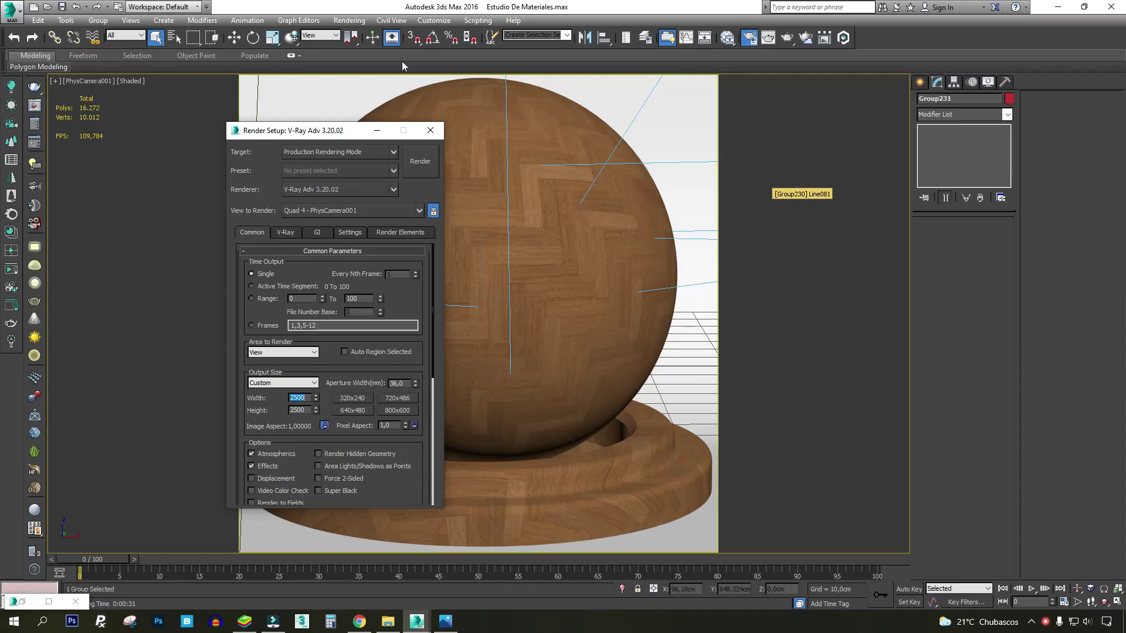
Turn off the A/B comparison and region rendering in the V-Ray frame buffer, and render the full frame.
click(36, 107)
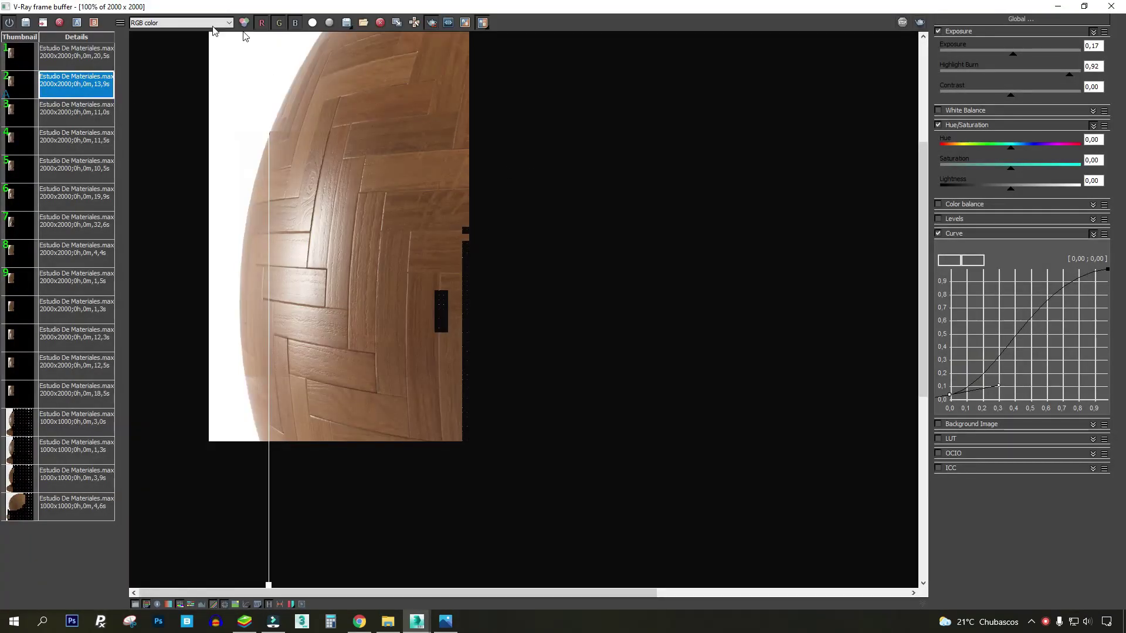
click(393, 24)
click(416, 23)
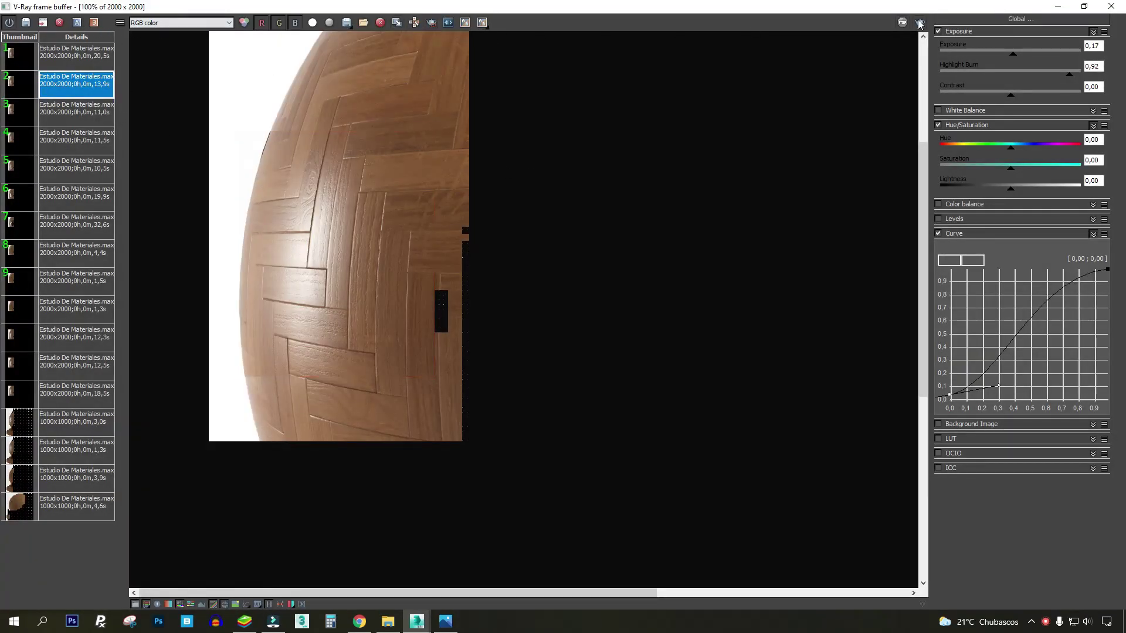
click(920, 23)
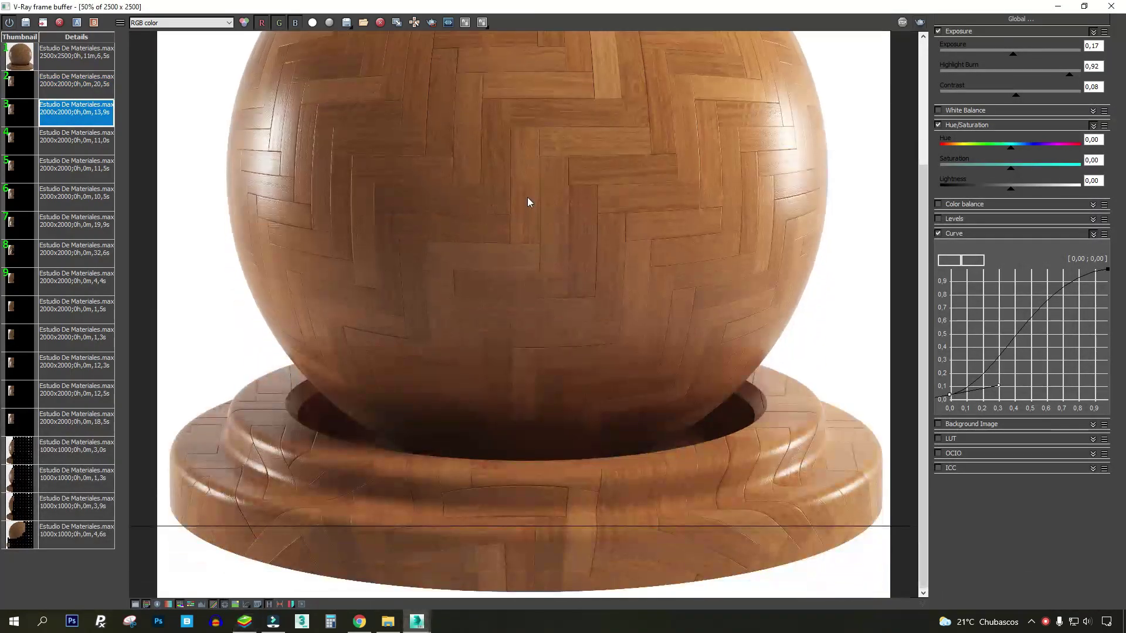
Examine the full-frame render at several magnifications, from the pedestal's curved planks up to the sphere's herringbone pattern.
scroll(287, 459, up, 3)
middle_drag(287, 459, 465, 297)
scroll(358, 360, up, 1)
middle_drag(319, 333, 546, 215)
scroll(421, 258, down, 1)
middle_drag(470, 82, 437, 319)
middle_drag(393, 166, 407, 223)
middle_drag(490, 339, 499, 70)
middle_drag(485, 434, 481, 198)
scroll(373, 308, up, 1)
middle_drag(308, 315, 440, 358)
scroll(402, 137, down, 1)
middle_drag(440, 129, 454, 375)
middle_drag(444, 194, 428, 304)
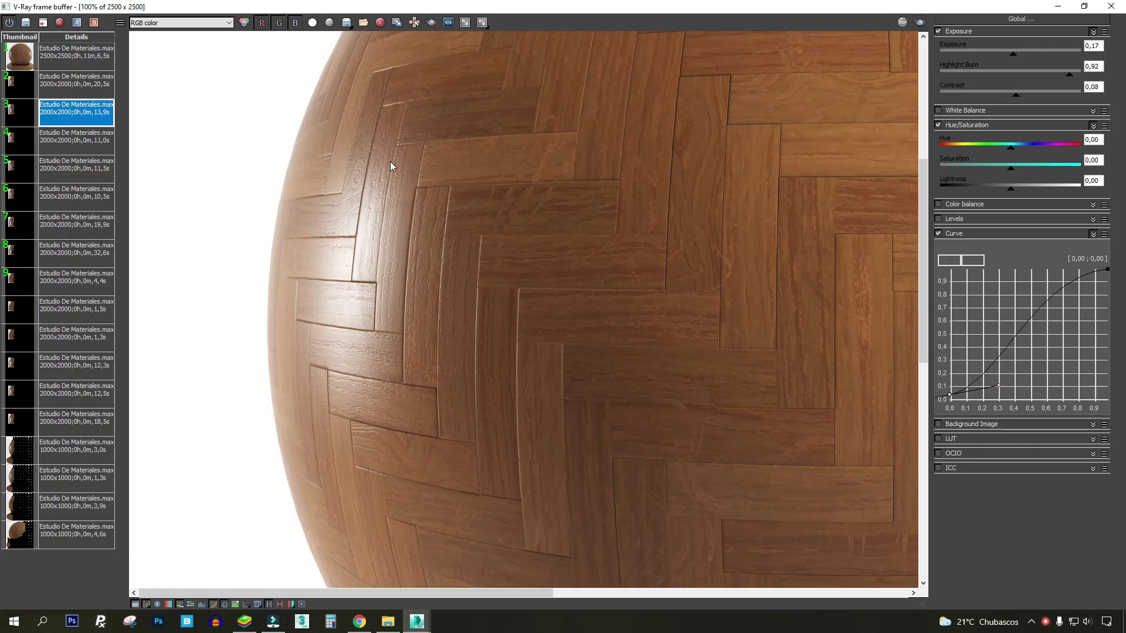
Examine the plank joints and grain relief in the highlight near the sphere's edge at 200% and 100%.
middle_drag(391, 166, 423, 301)
scroll(424, 300, up, 1)
middle_drag(393, 394, 550, 63)
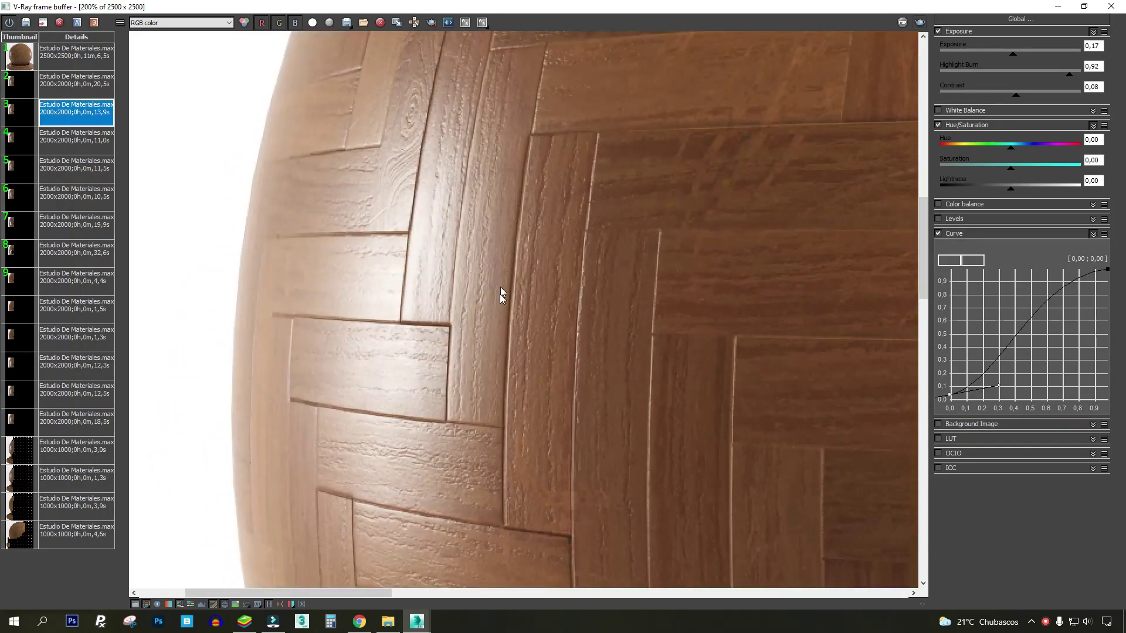
middle_drag(502, 513, 504, 364)
mouse_move(530, 101)
middle_down()
mouse_move(502, 273)
mouse_move(526, 136)
middle_up()
middle_drag(469, 349, 443, 272)
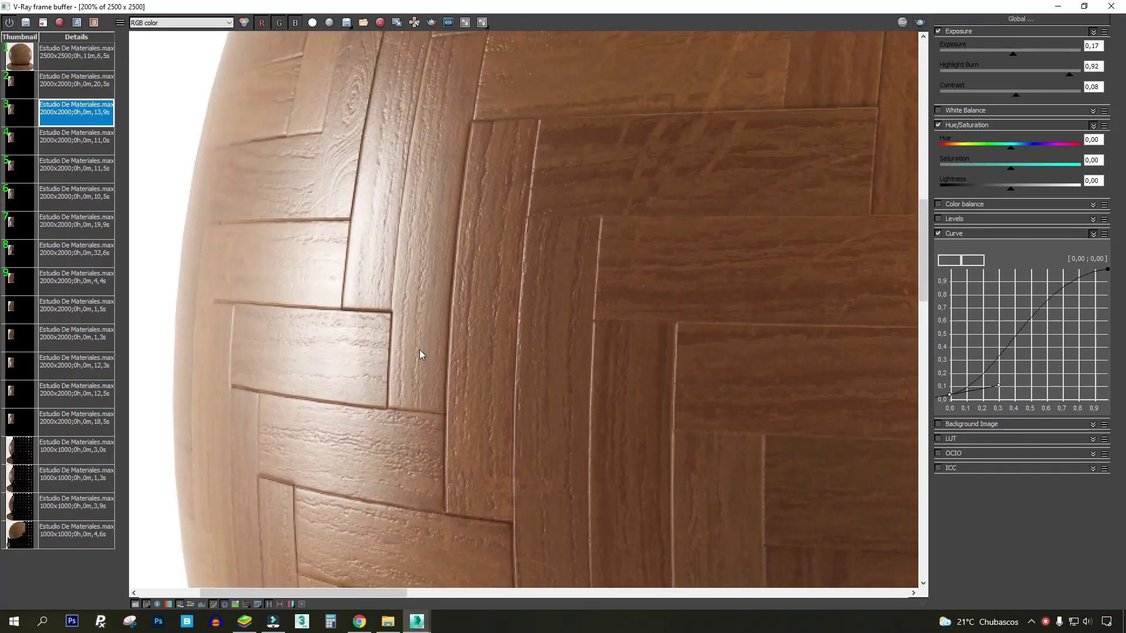
middle_drag(424, 171, 397, 362)
scroll(413, 282, down, 2)
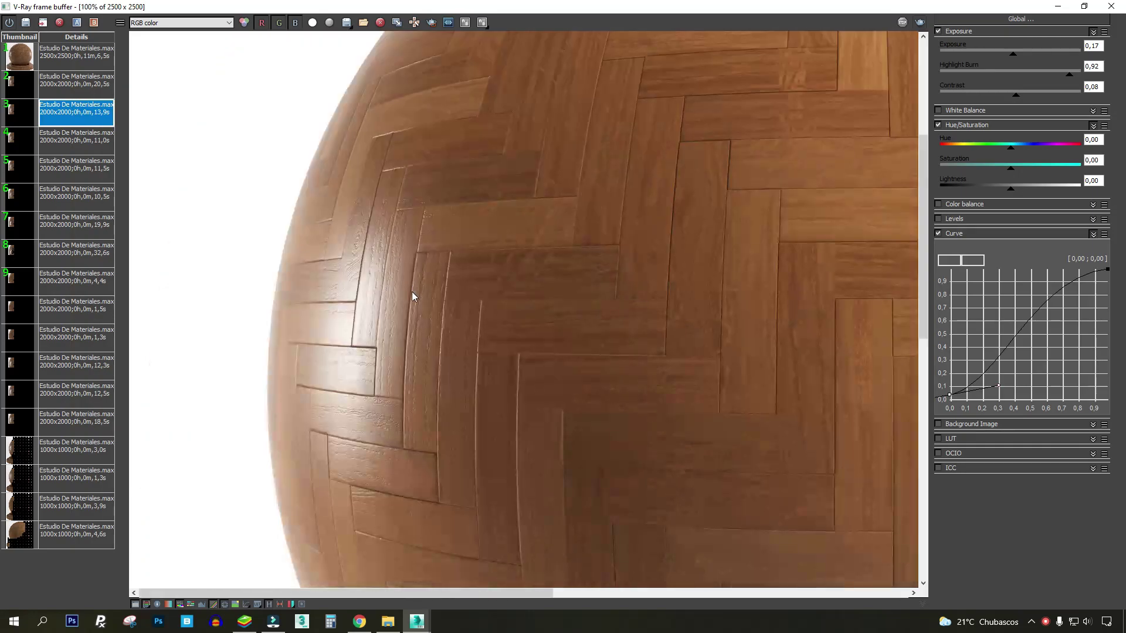
middle_drag(412, 291, 414, 157)
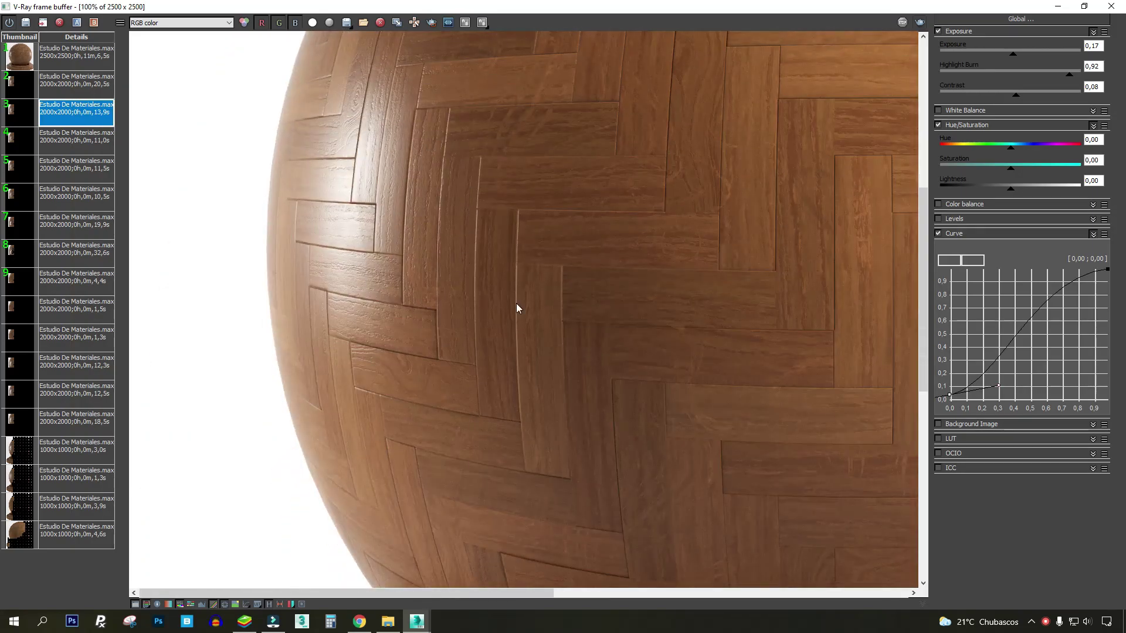
Inspect the sphere's lower planks and the reflections on the pedestal's curved rim in the render.
middle_drag(515, 376, 500, 208)
middle_drag(495, 451, 498, 202)
middle_drag(411, 406, 455, 298)
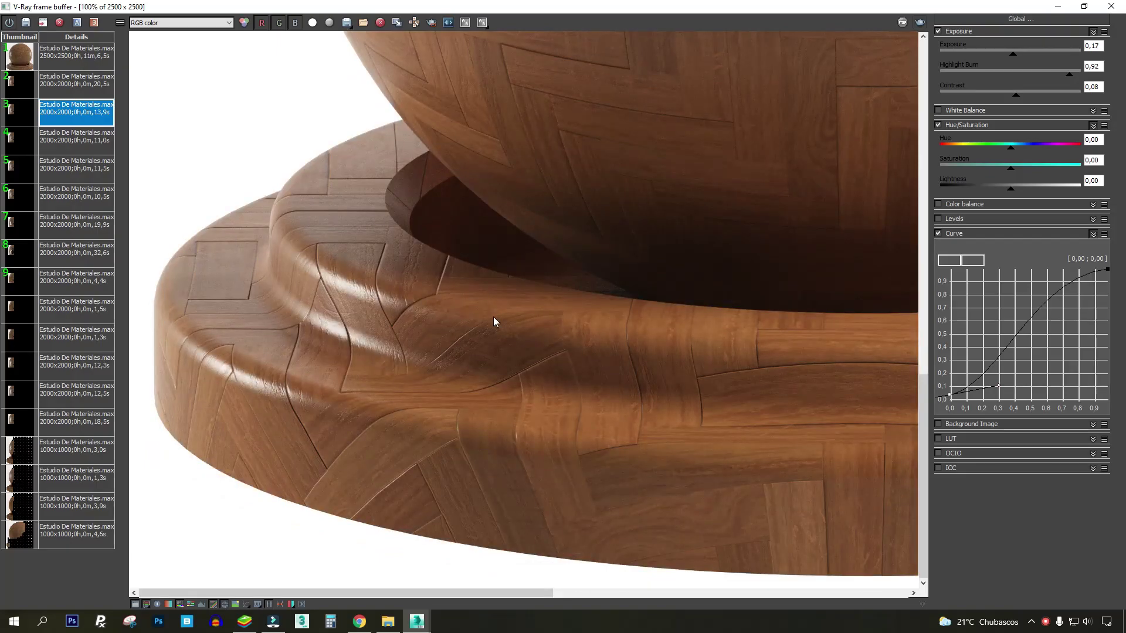
scroll(494, 317, down, 3)
scroll(467, 354, up, 2)
middle_drag(467, 355, 445, 254)
scroll(283, 411, up, 2)
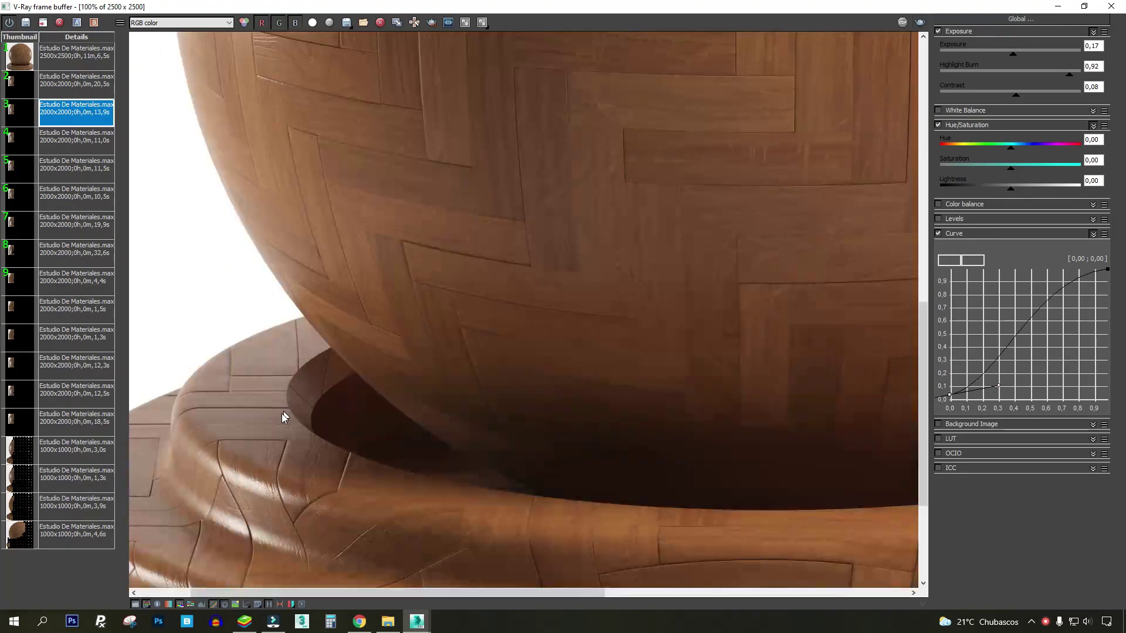
Recheck the glossy highlight and bump detail on the sphere's herringbone planks in the 2500 × 2500 render.
middle_drag(283, 411, 378, 231)
middle_drag(405, 71, 393, 364)
middle_drag(399, 166, 353, 335)
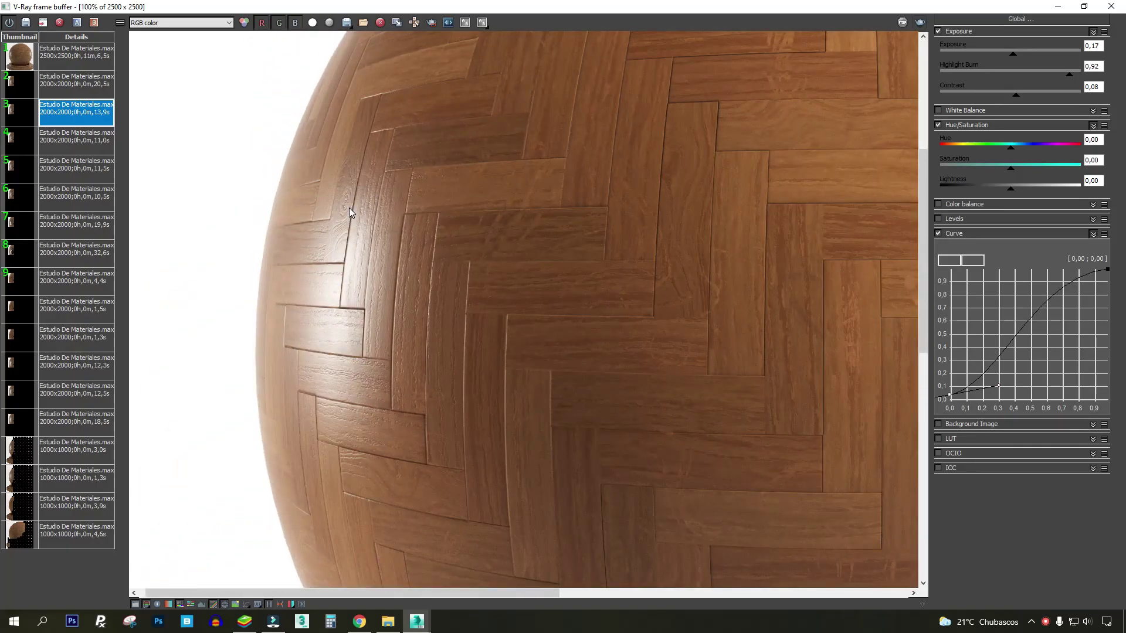
scroll(272, 241, up, 1)
middle_drag(243, 190, 279, 197)
scroll(262, 186, down, 1)
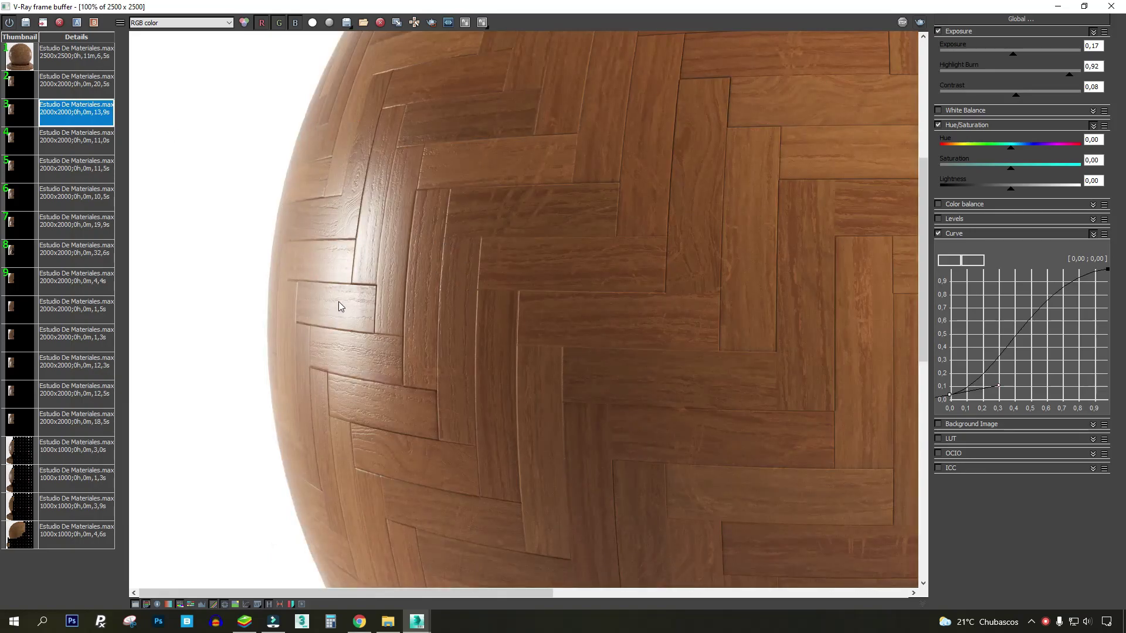
mouse_move(368, 208)
middle_down()
mouse_move(371, 172)
mouse_move(364, 228)
middle_up()
scroll(359, 178, up, 1)
scroll(433, 234, down, 1)
Inspect the pedestal's bump grooves at 200%, and review the overall sphere at 50%.
middle_drag(363, 420, 370, 36)
middle_drag(429, 350, 410, 211)
scroll(322, 417, up, 1)
middle_drag(290, 433, 529, 339)
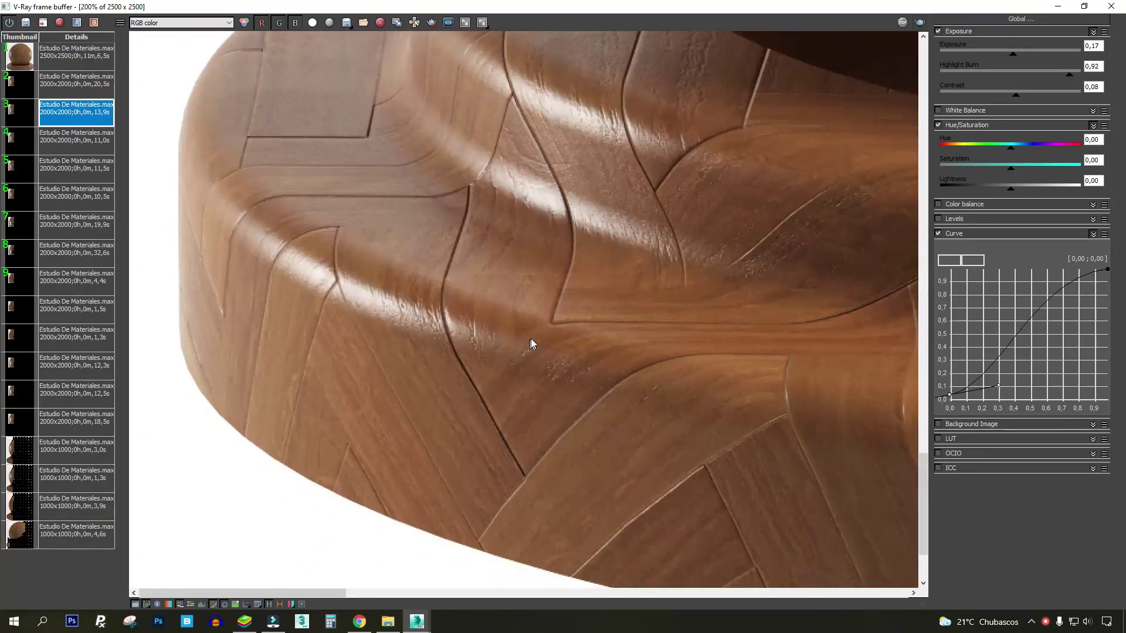
scroll(487, 276, down, 2)
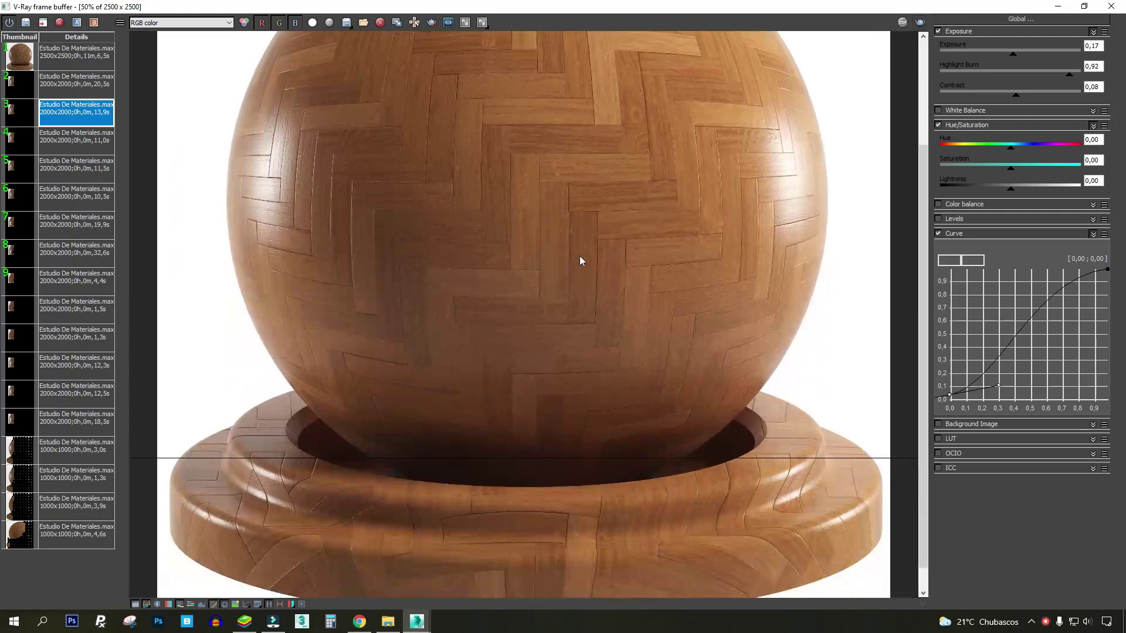
middle_drag(711, 268, 718, 242)
middle_drag(573, 199, 542, 388)
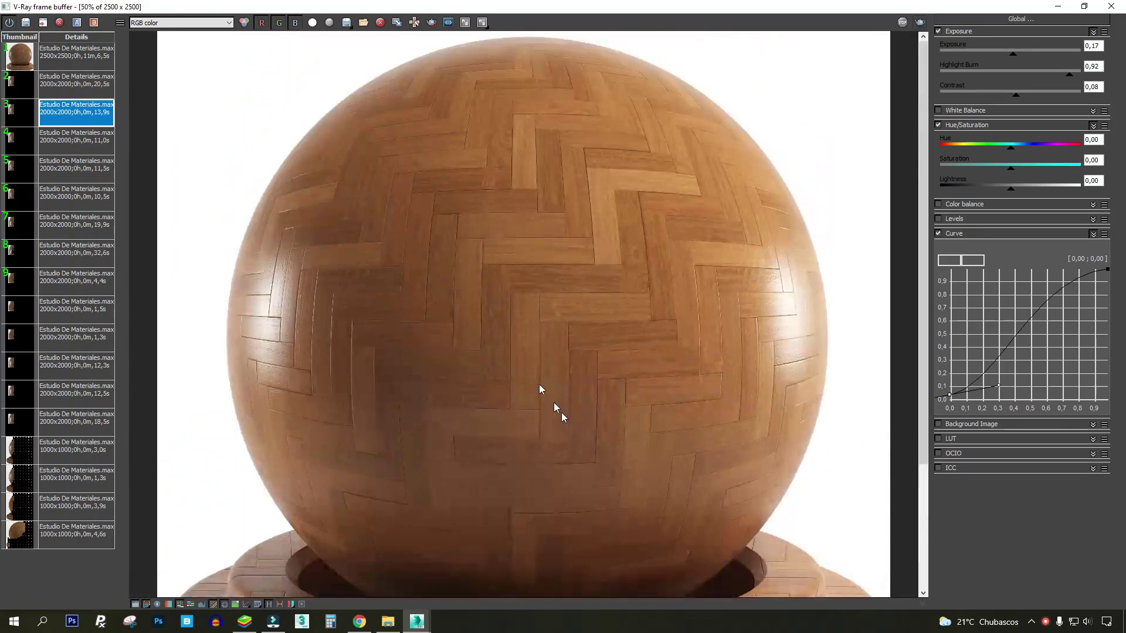
Duplicate the wood VRayMtl with its whole map tree below the original, and move the height bitmap clear of both trees.
click(1111, 6)
click(726, 43)
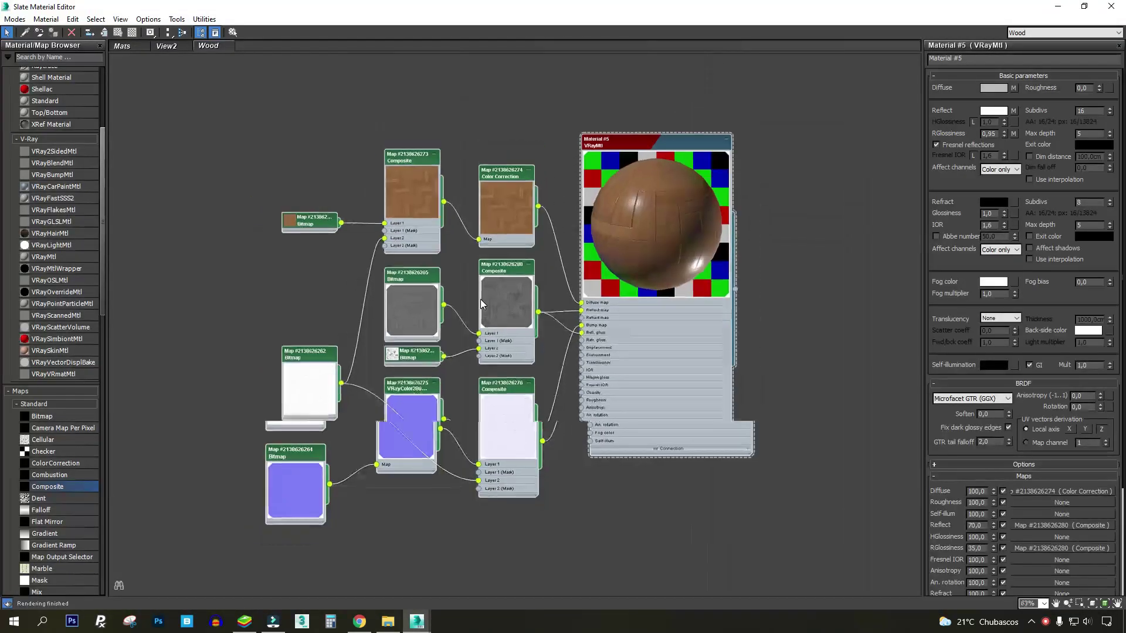
scroll(612, 110, down, 2)
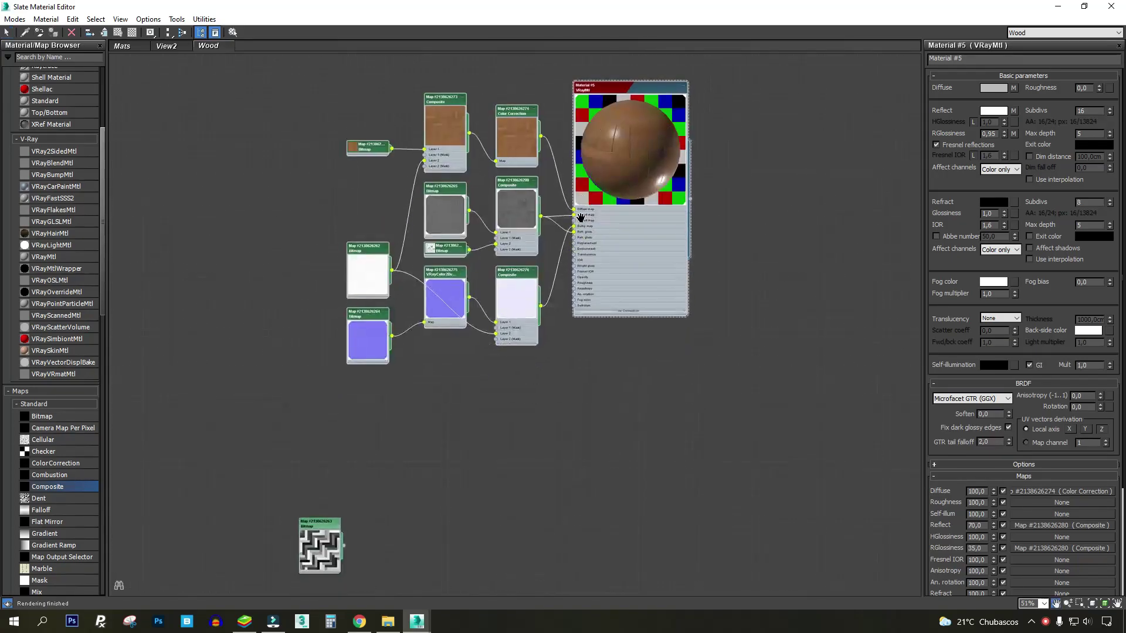
mouse_move(630, 146)
shift+mouse_down()
mouse_move(677, 356)
mouse_move(670, 378)
shift+mouse_up()
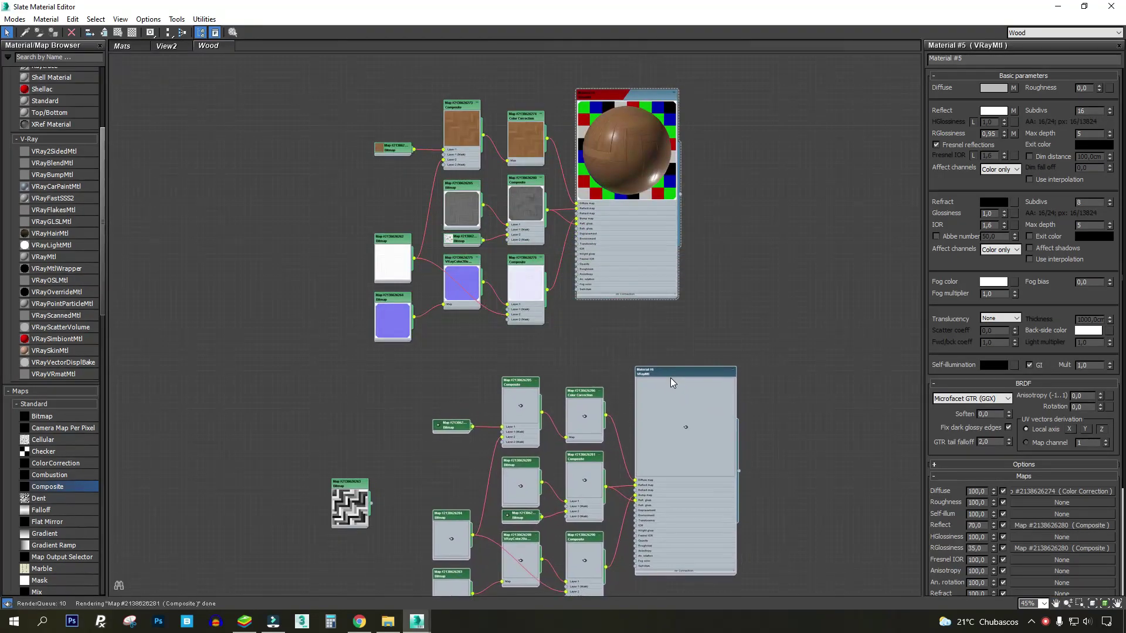
middle_drag(670, 378, 667, 325)
drag(348, 450, 135, 306)
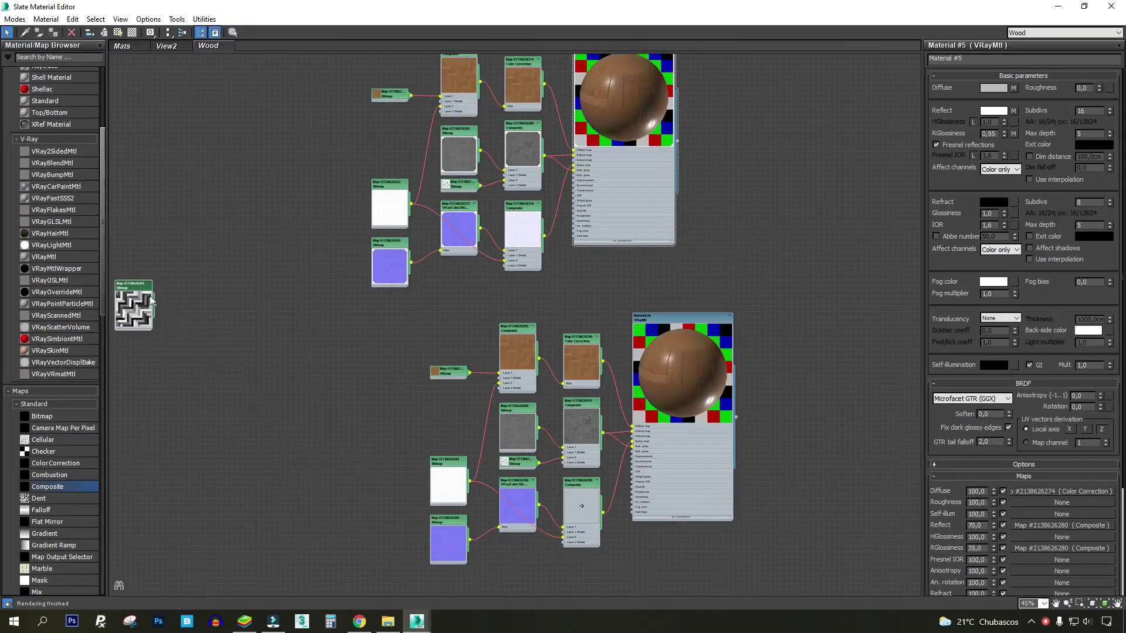
Open the duplicate VRayMtl's parameters, show it shaded in the viewport, and space its node away from its maps.
middle_drag(810, 386, 845, 375)
scroll(755, 312, up, 6)
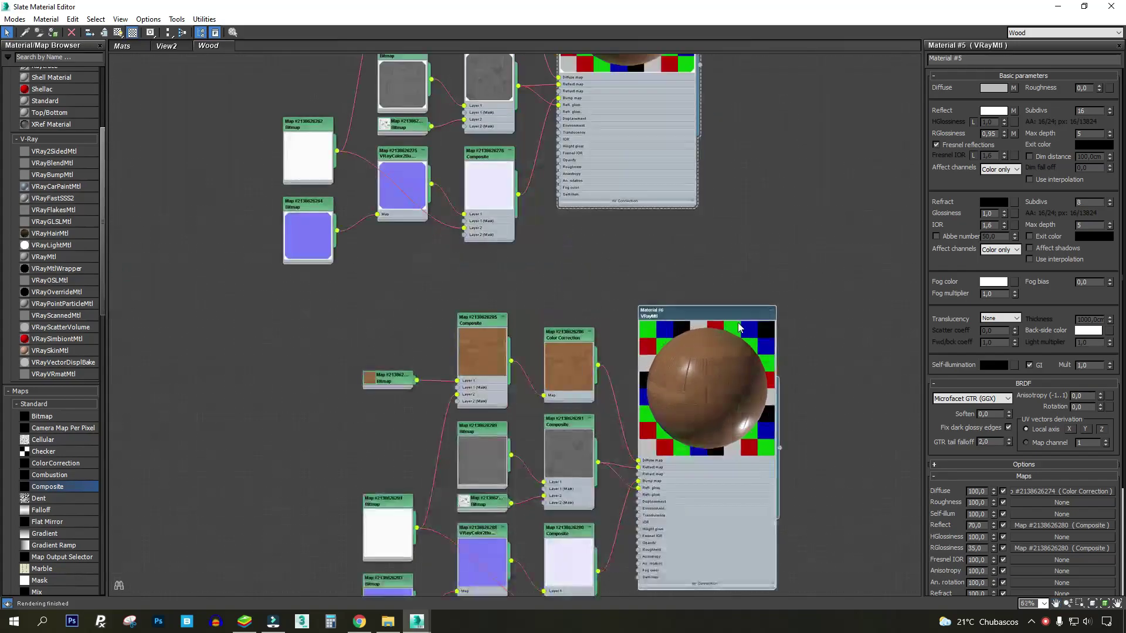
double_click(719, 315)
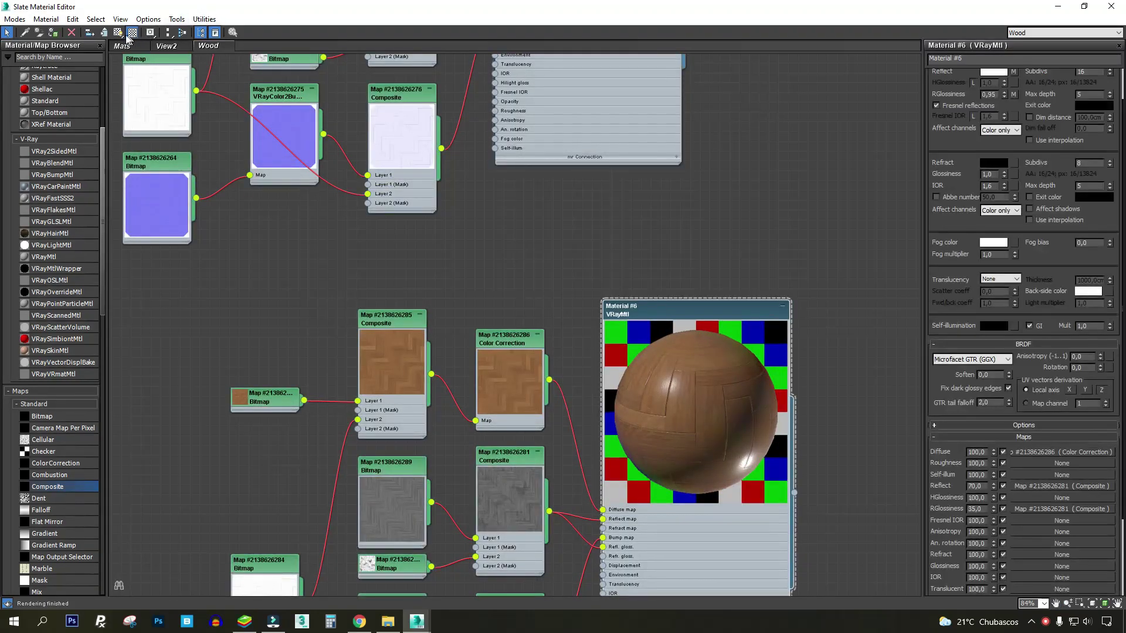
middle_drag(665, 252, 603, 37)
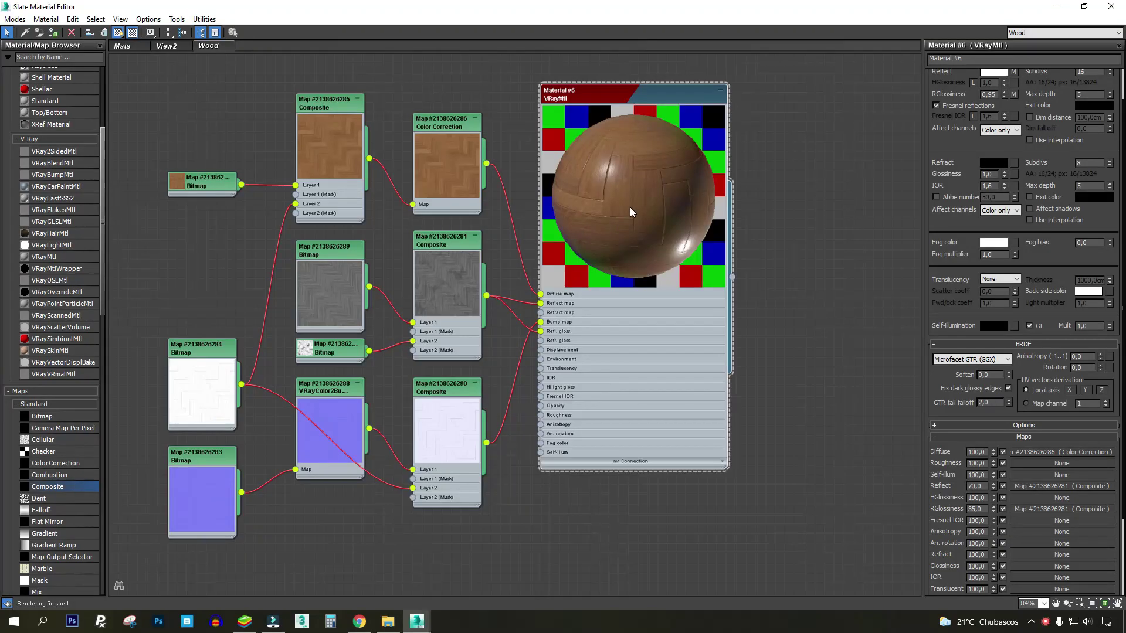
middle_drag(602, 275, 647, 287)
drag(652, 114, 721, 105)
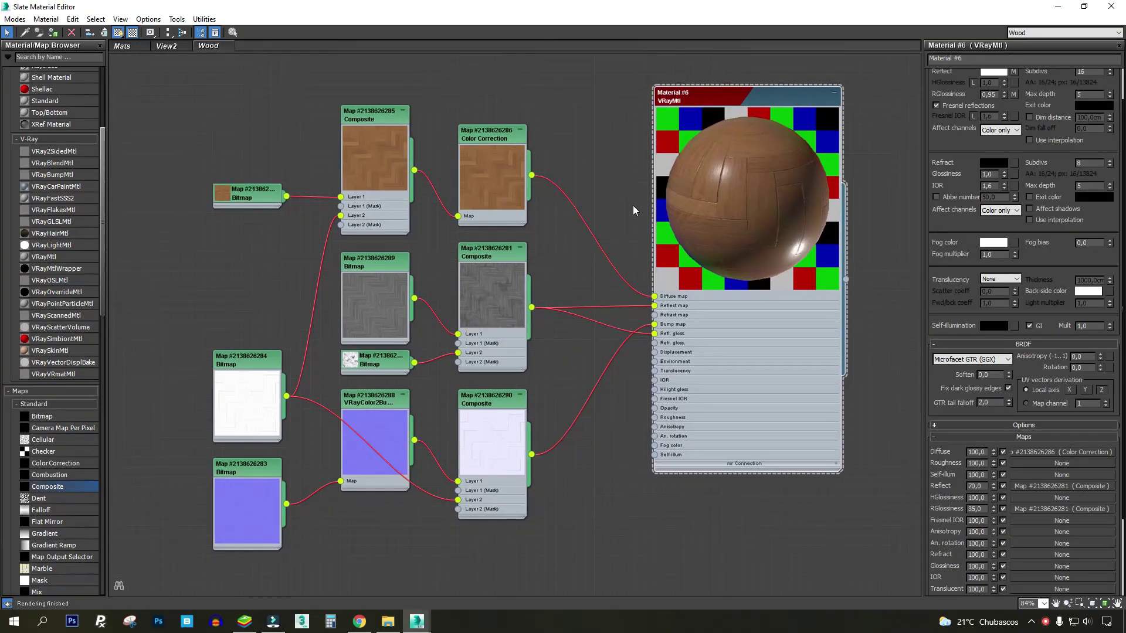
Set the duplicate material's reflection glossiness to 0.65 for a more matte finish.
middle_drag(778, 236, 638, 286)
middle_drag(605, 320, 596, 215)
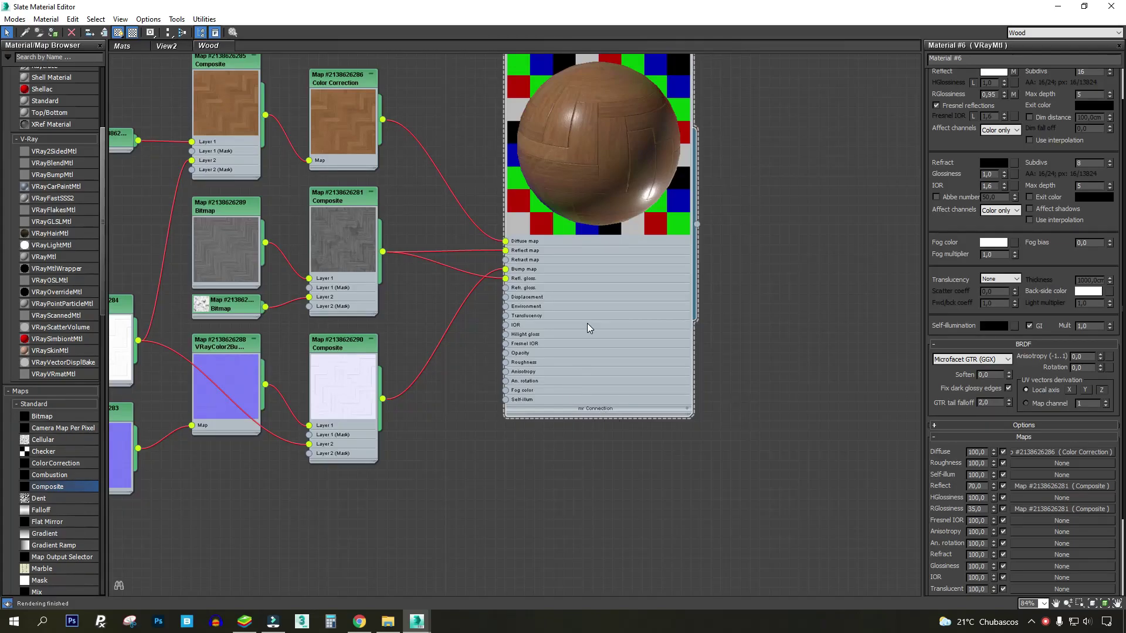
middle_drag(411, 153, 497, 178)
scroll(616, 288, down, 2)
scroll(650, 227, up, 4)
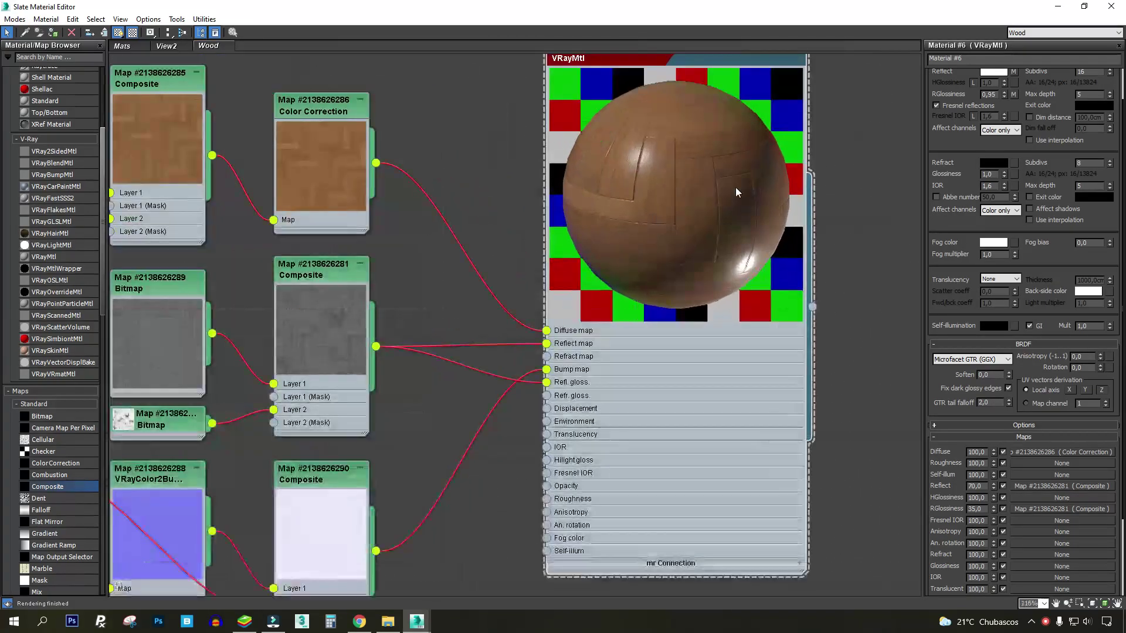
middle_drag(735, 187, 616, 264)
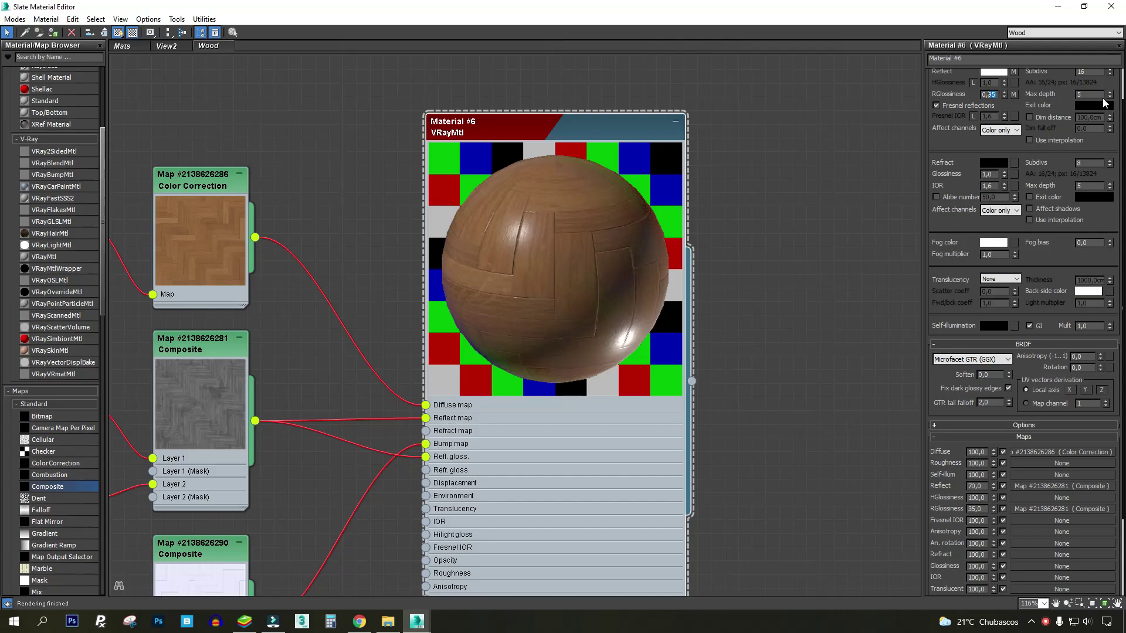
key(Return)
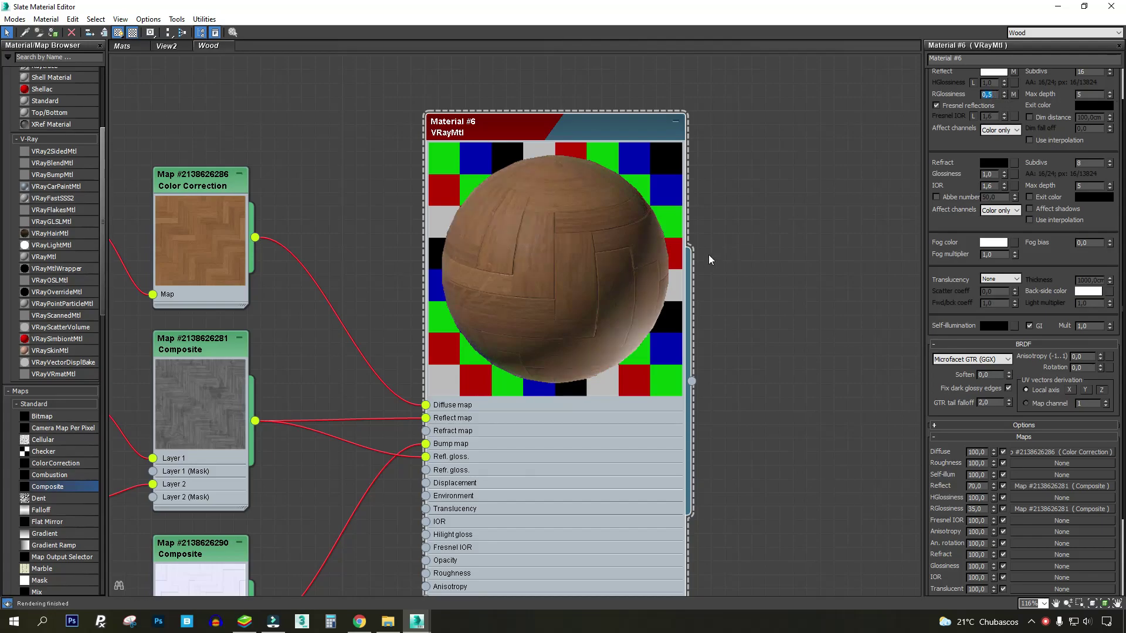
key(Return)
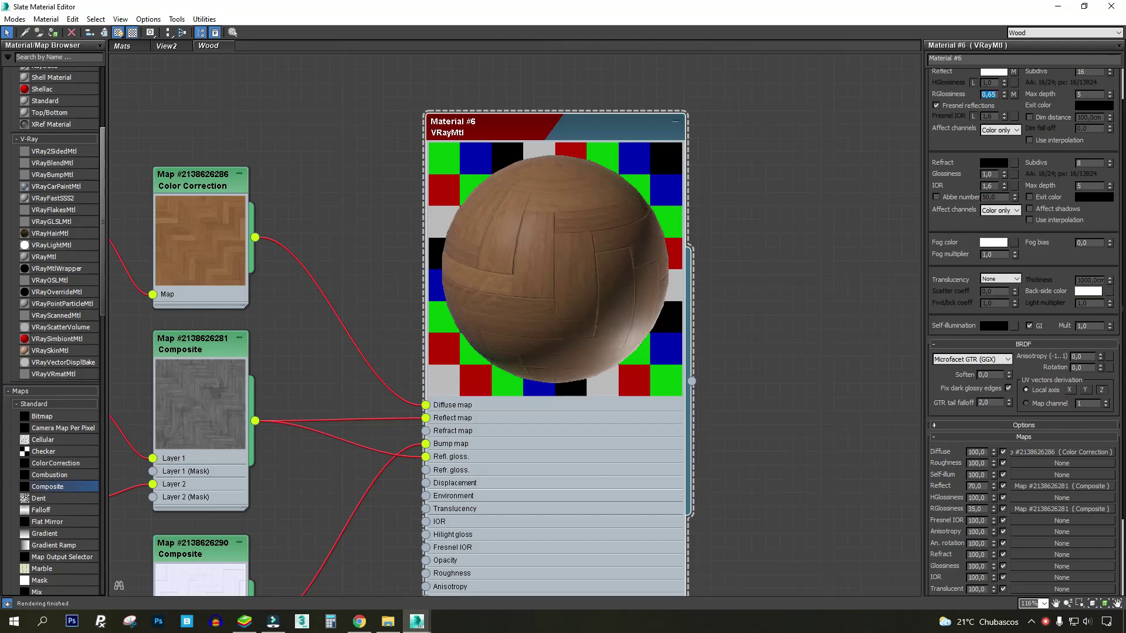
Set the duplicate material's Reflect map amount to 60 and its Bump map amount to 40.
scroll(632, 352, up, 3)
scroll(633, 310, down, 1)
scroll(986, 411, down, 2)
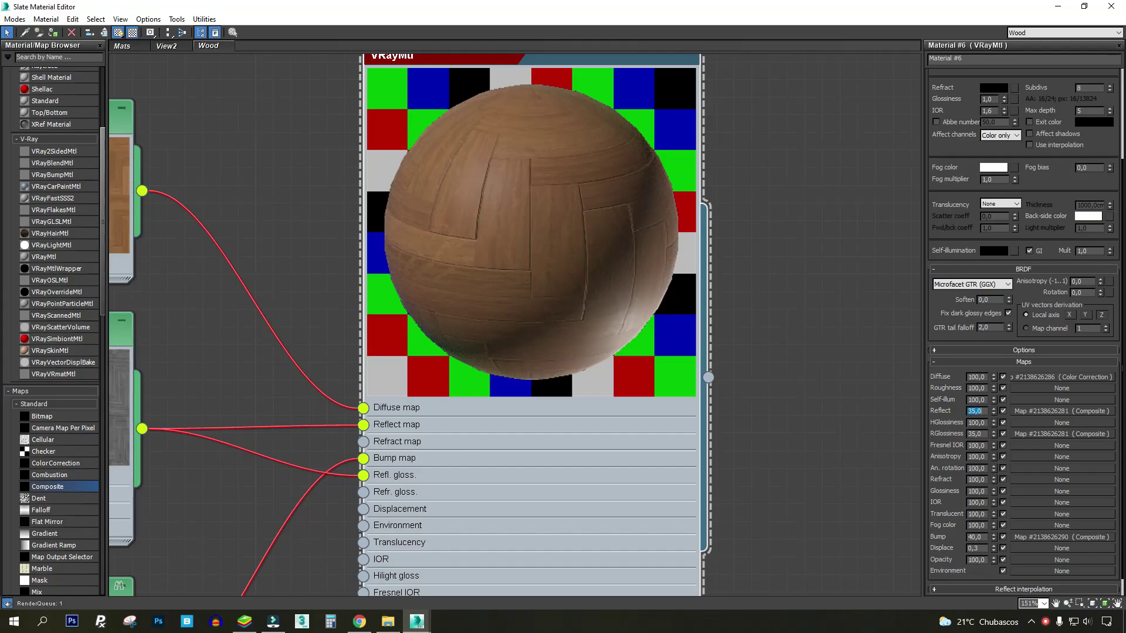
text(40)
key(Return)
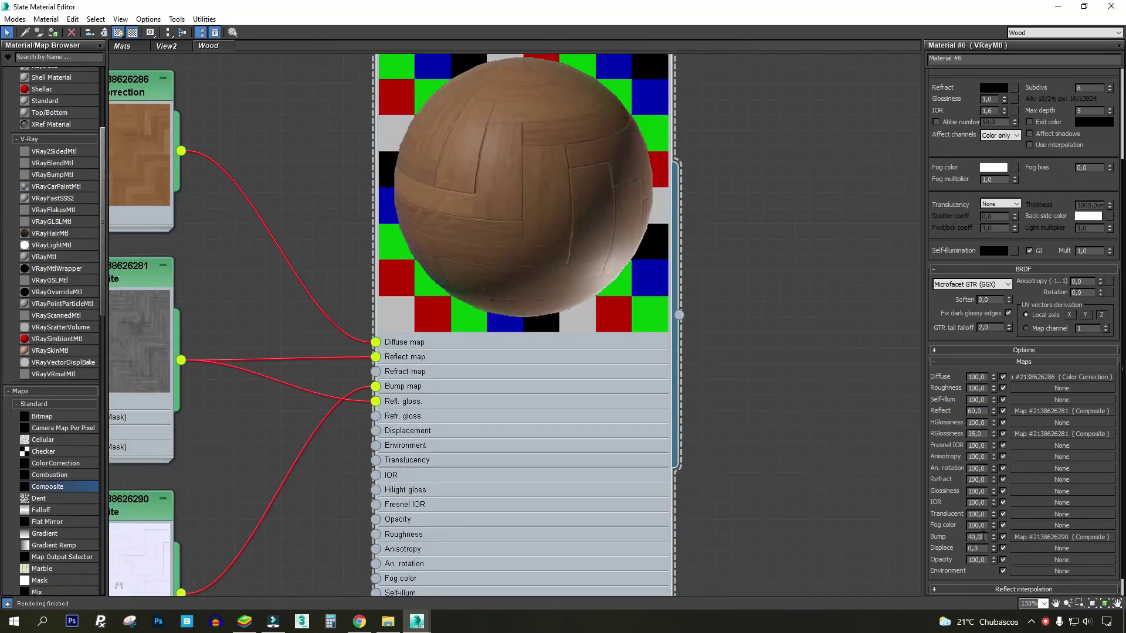
key(Return)
text(40)
key(Return)
Set the Layer 1 opacity to 30 in the Composite map feeding the duplicate's bump, and check the material preview.
middle_drag(302, 445, 610, 334)
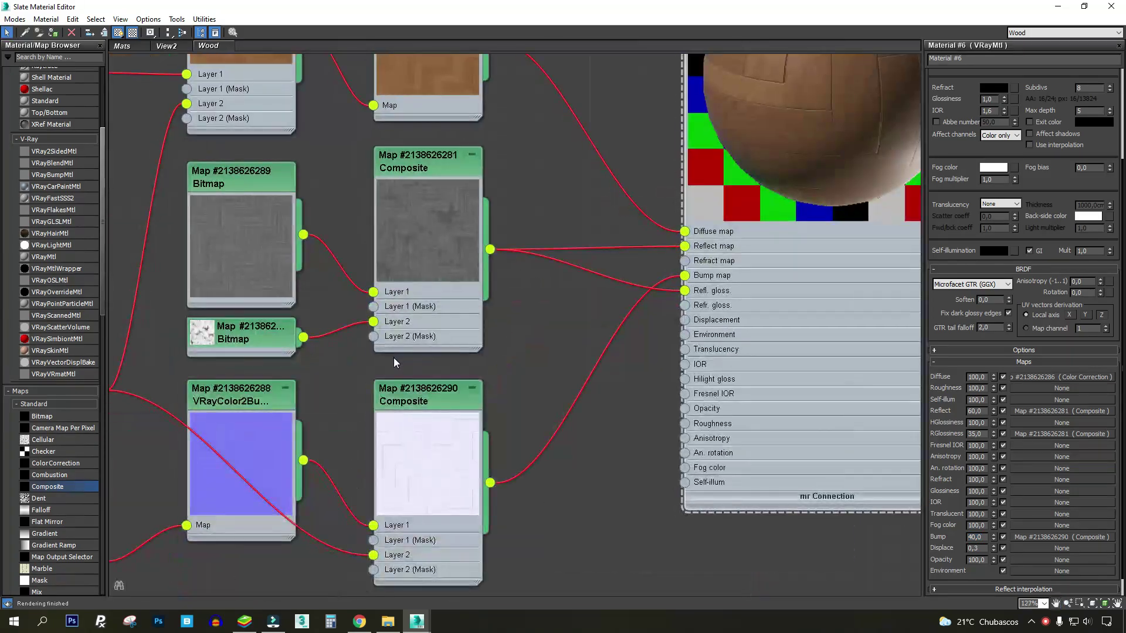
middle_drag(393, 357, 408, 306)
scroll(271, 362, down, 3)
scroll(272, 362, up, 2)
click(441, 336)
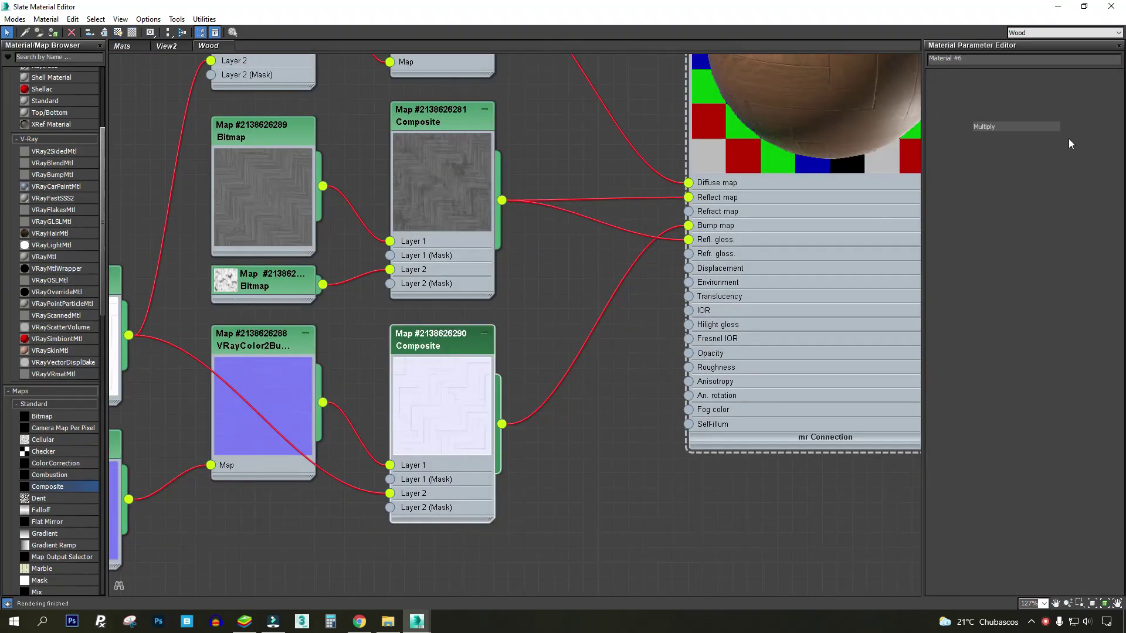
text(30)
key(Return)
middle_drag(739, 271, 491, 543)
scroll(628, 204, up, 2)
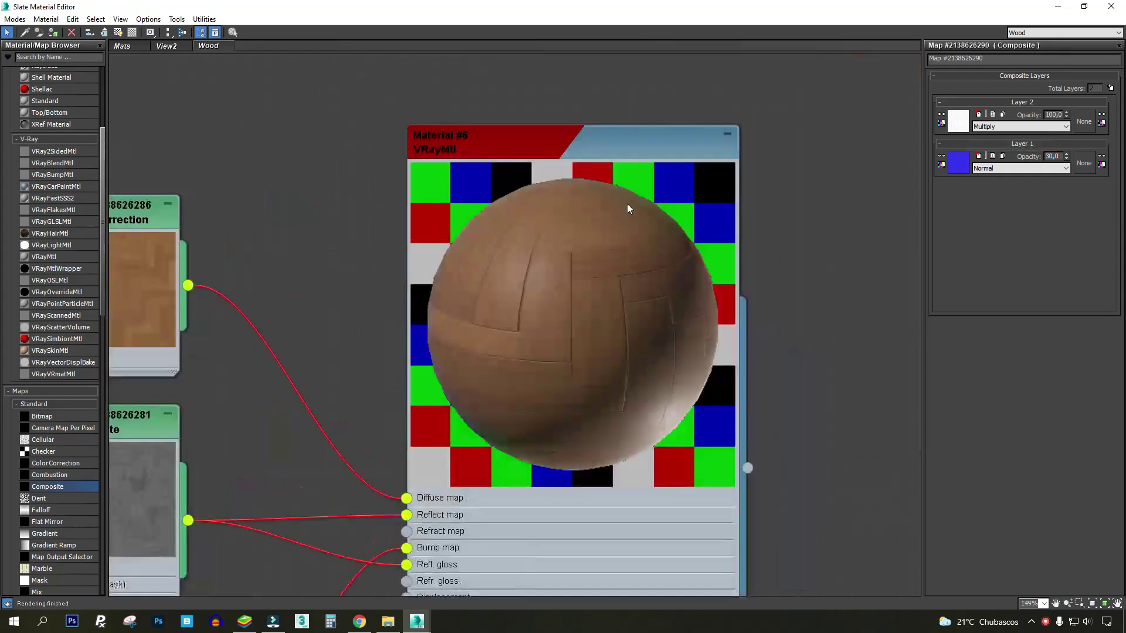
Return to the V-Ray frame buffer and start a new 2500 × 2500 render with the edited duplicate material.
double_click(622, 150)
drag(712, 3, 683, 156)
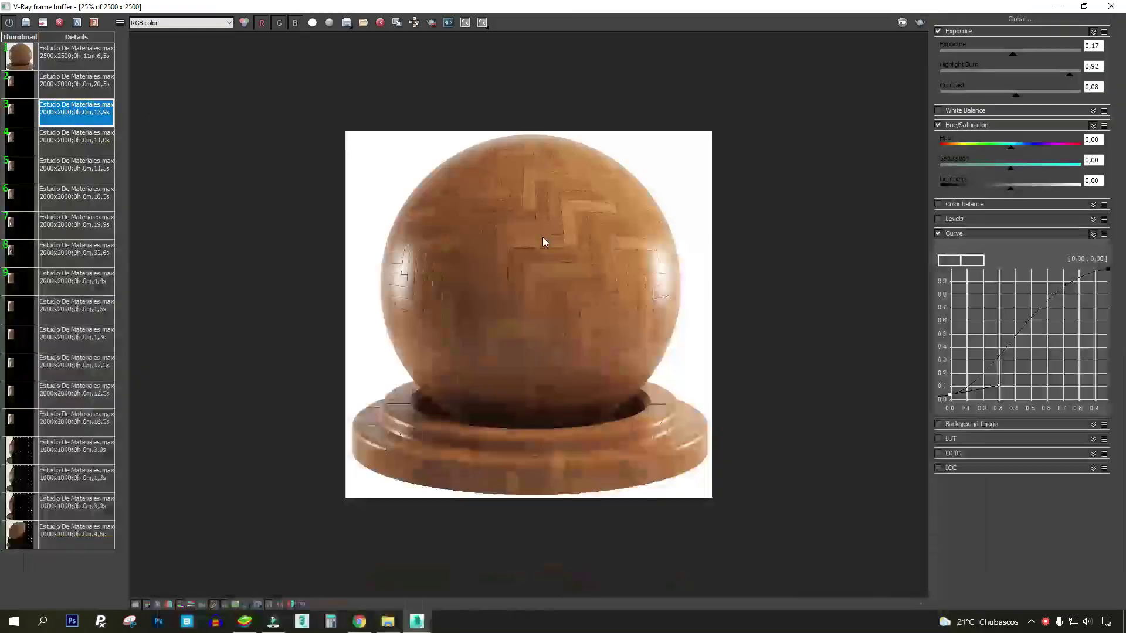
click(920, 23)
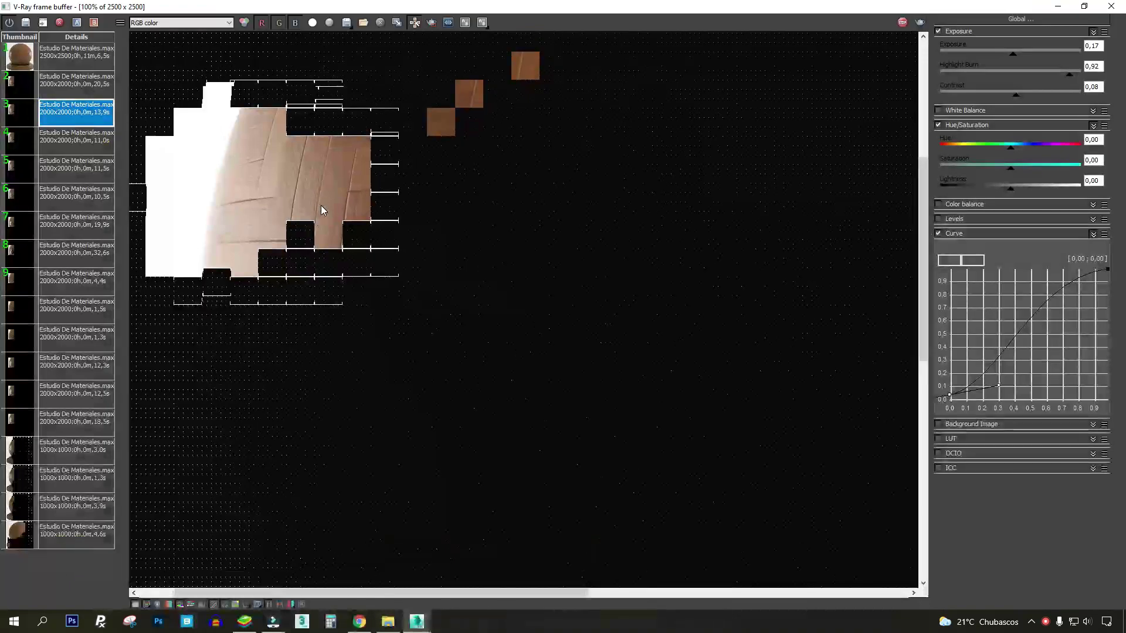
Examine the planks and bump grooves on the sphere's left side while the new render progresses.
middle_drag(322, 208, 321, 235)
middle_drag(321, 283, 340, 198)
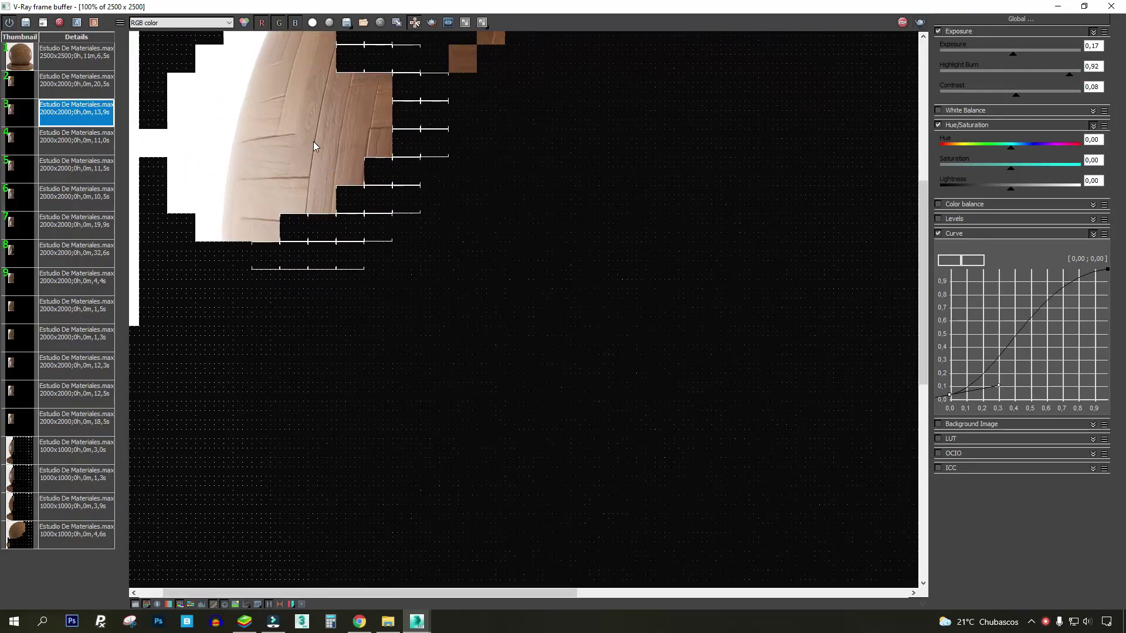
scroll(314, 142, down, 1)
middle_drag(314, 145, 300, 170)
scroll(317, 214, up, 1)
scroll(357, 283, down, 1)
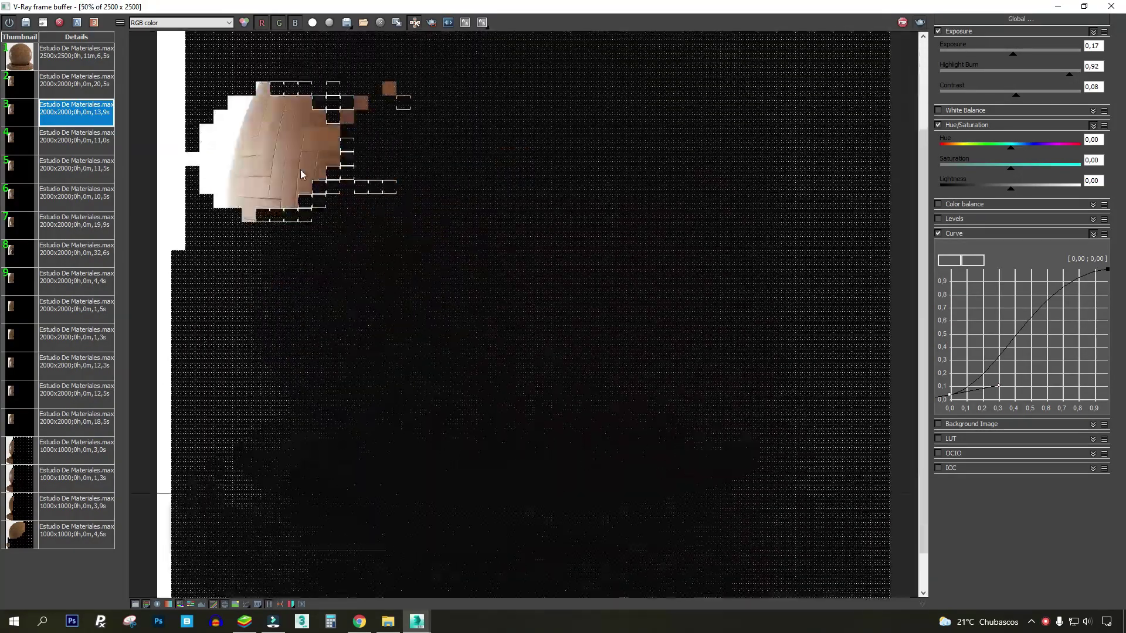
scroll(300, 170, up, 1)
mouse_move(287, 105)
middle_down()
mouse_move(334, 235)
mouse_move(383, 235)
mouse_move(390, 203)
middle_up()
middle_drag(397, 333, 414, 218)
middle_drag(314, 357, 344, 174)
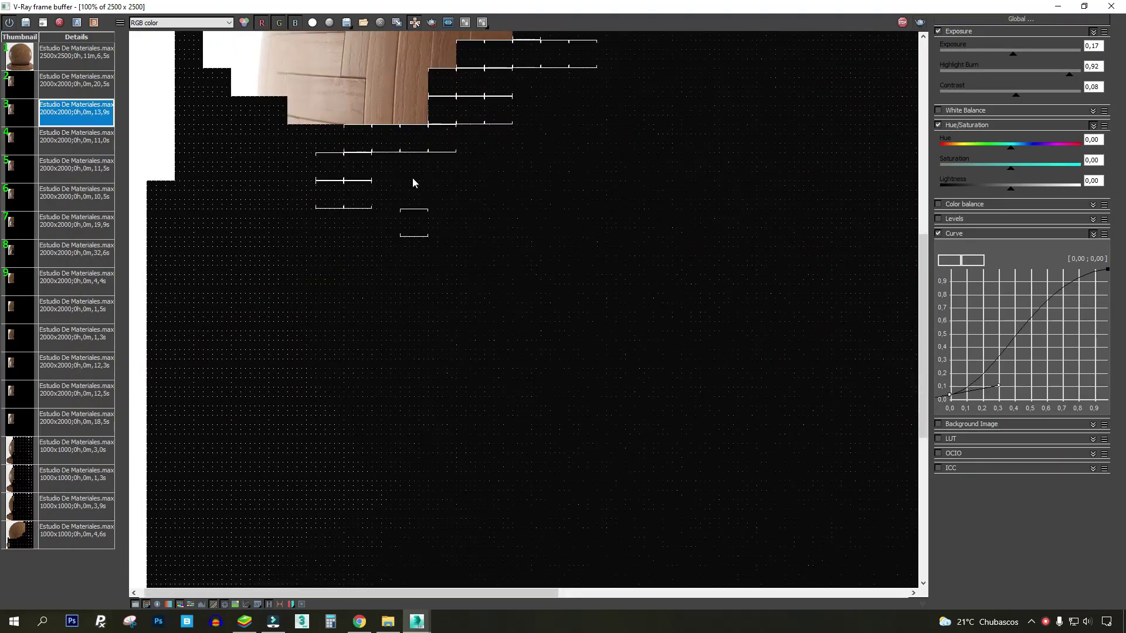
middle_drag(413, 177, 376, 153)
scroll(387, 281, down, 1)
middle_drag(387, 284, 346, 175)
scroll(311, 297, up, 1)
middle_drag(309, 302, 458, 335)
middle_drag(303, 430, 320, 340)
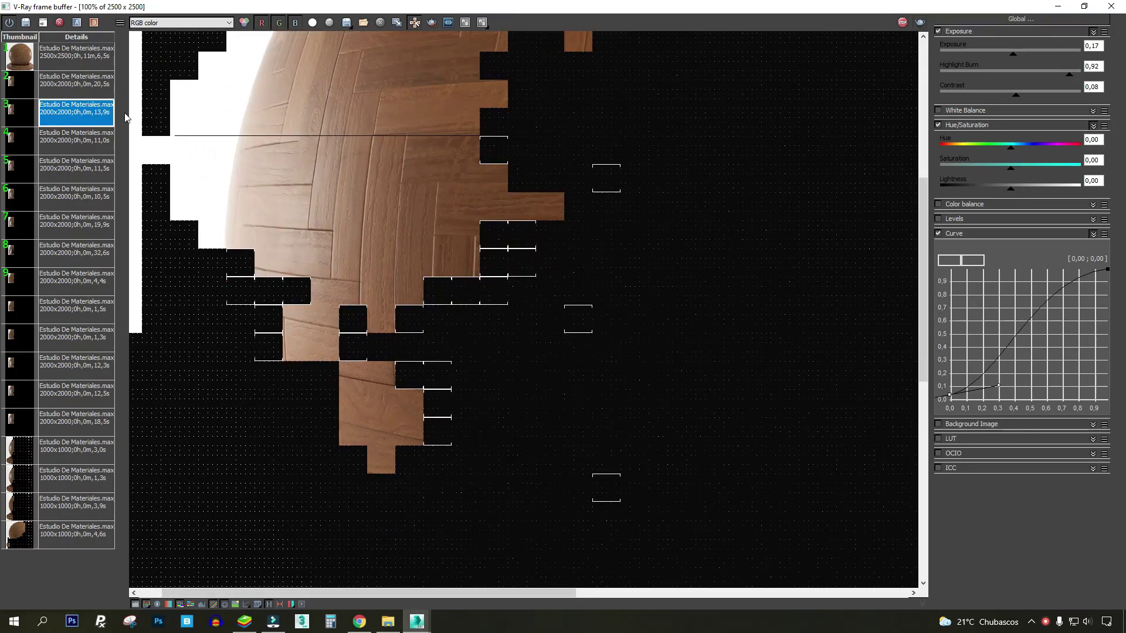
Compare the render in progress with the stored 2500 × 2500 render using the A/B divider, and close the comparison.
double_click(91, 51)
drag(789, 324, 229, 376)
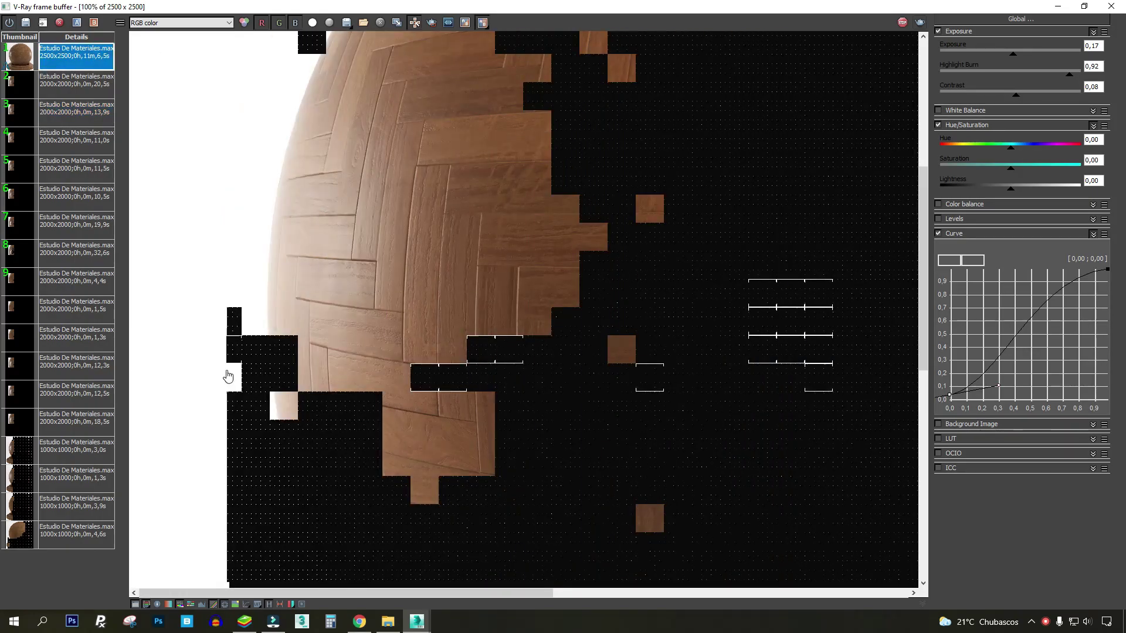
click(482, 23)
scroll(478, 42, down, 1)
scroll(262, 400, up, 1)
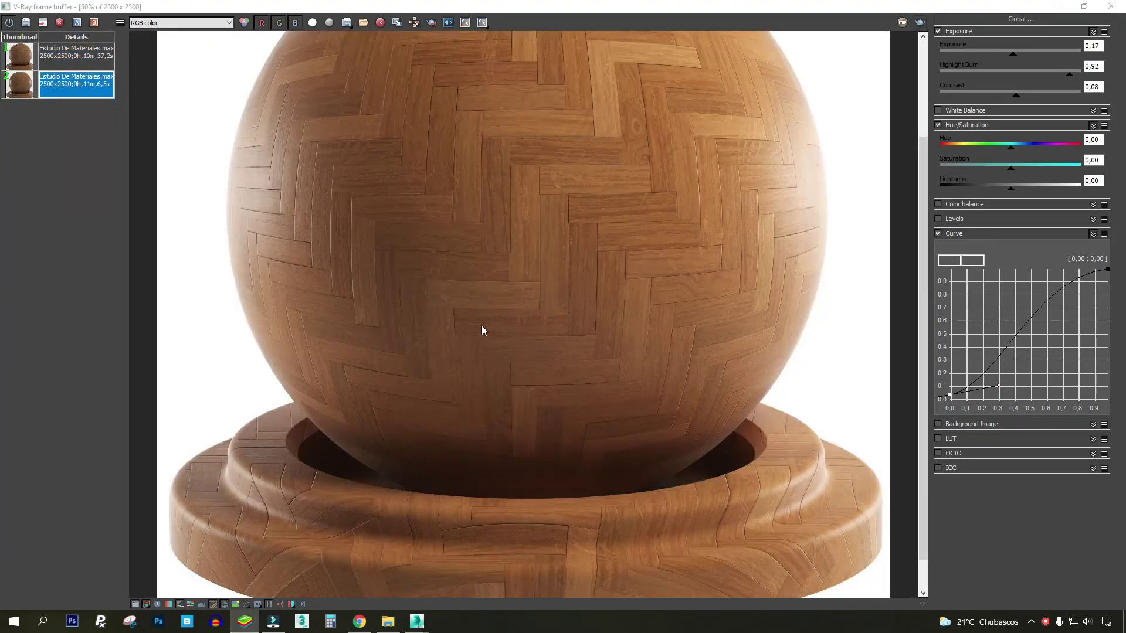
Inspect the wood grain and soft reflections on both sides of the pedestal in the finished matte render.
middle_drag(481, 321, 478, 284)
scroll(259, 308, up, 1)
middle_drag(346, 446, 336, 312)
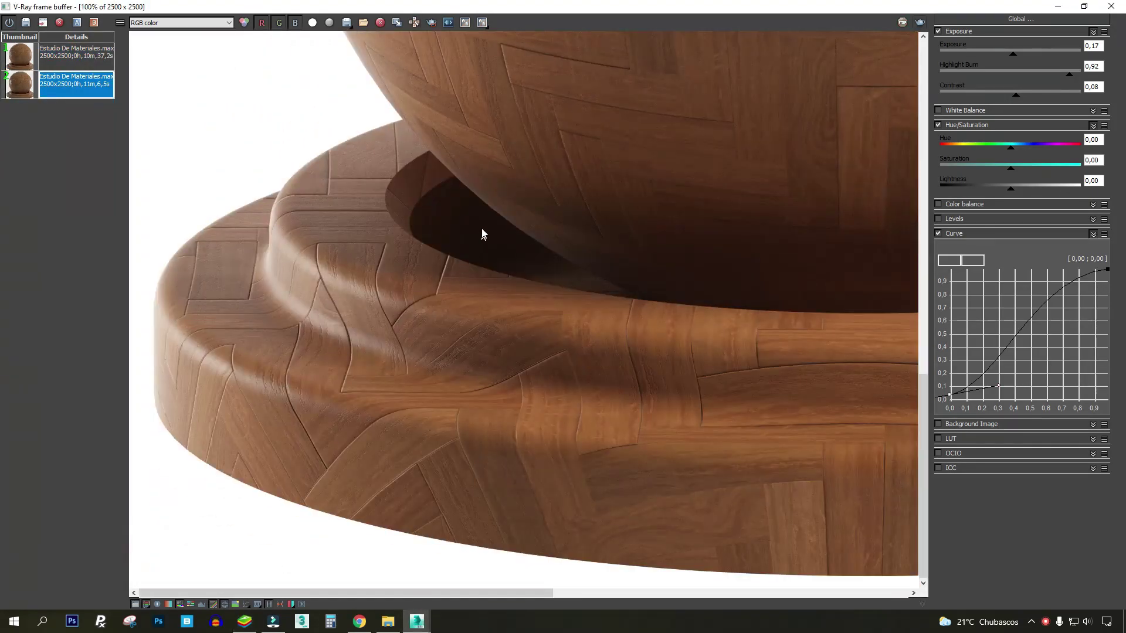
middle_drag(431, 124, 463, 388)
middle_drag(421, 100, 202, 258)
middle_drag(710, 352, 516, 258)
middle_drag(684, 375, 669, 145)
middle_drag(590, 419, 581, 198)
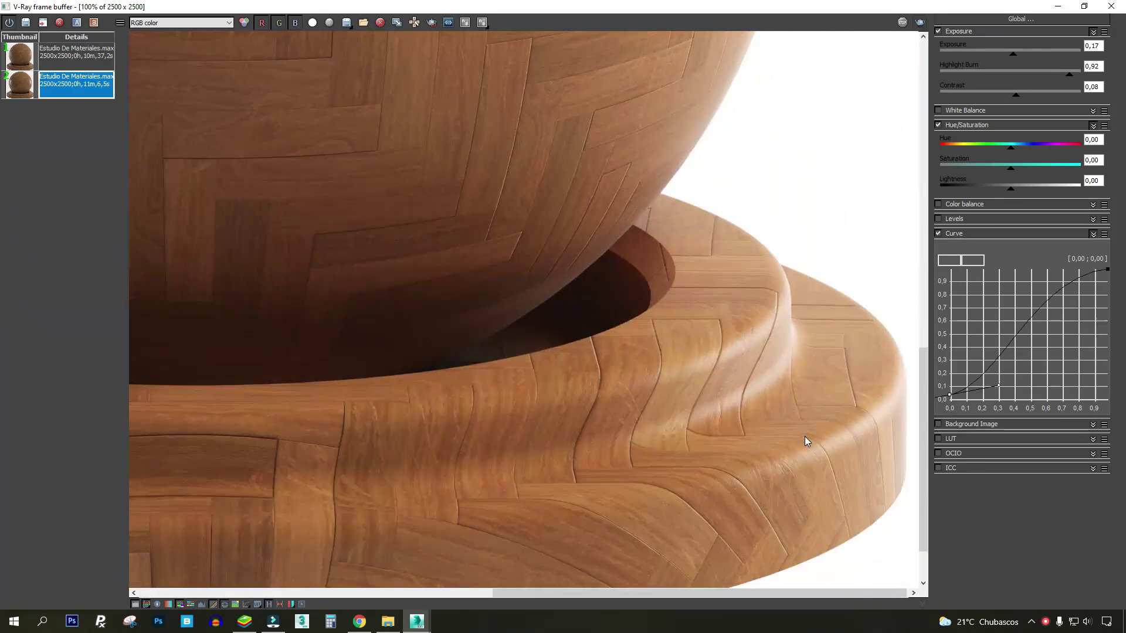
middle_drag(805, 436, 768, 346)
Inspect the plank joints and softened highlight on the left side of the matte sphere at 100%.
middle_drag(246, 317, 898, 305)
middle_drag(399, 226, 437, 426)
middle_drag(453, 191, 451, 475)
mouse_move(449, 183)
middle_down()
mouse_move(451, 316)
mouse_move(418, 245)
mouse_move(445, 168)
middle_up()
middle_drag(411, 379, 397, 111)
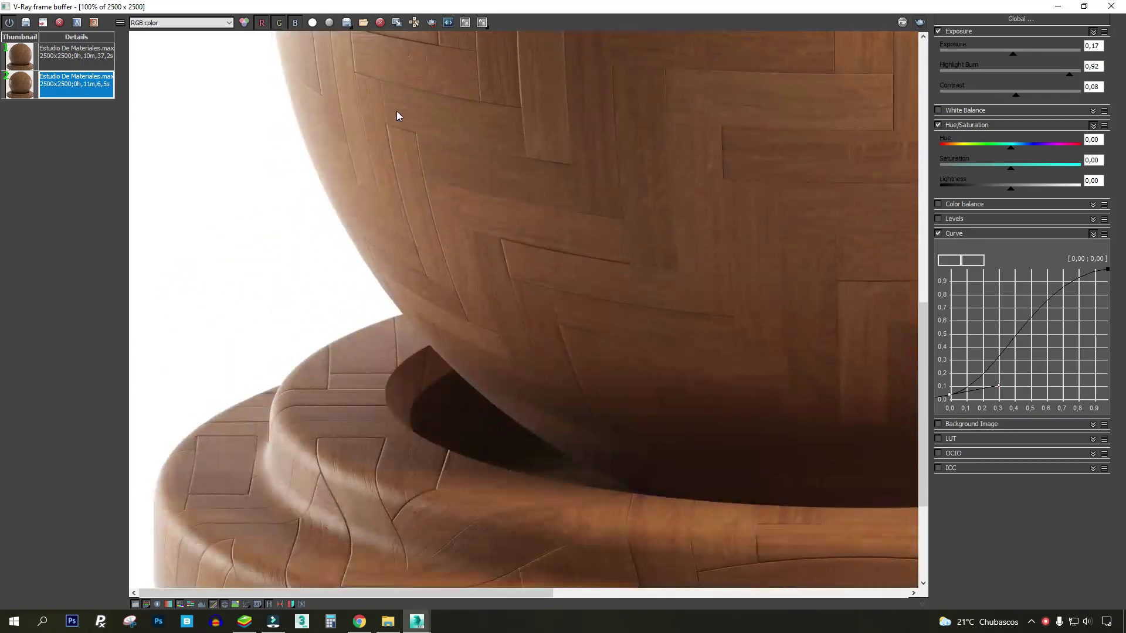
middle_drag(479, 156, 487, 282)
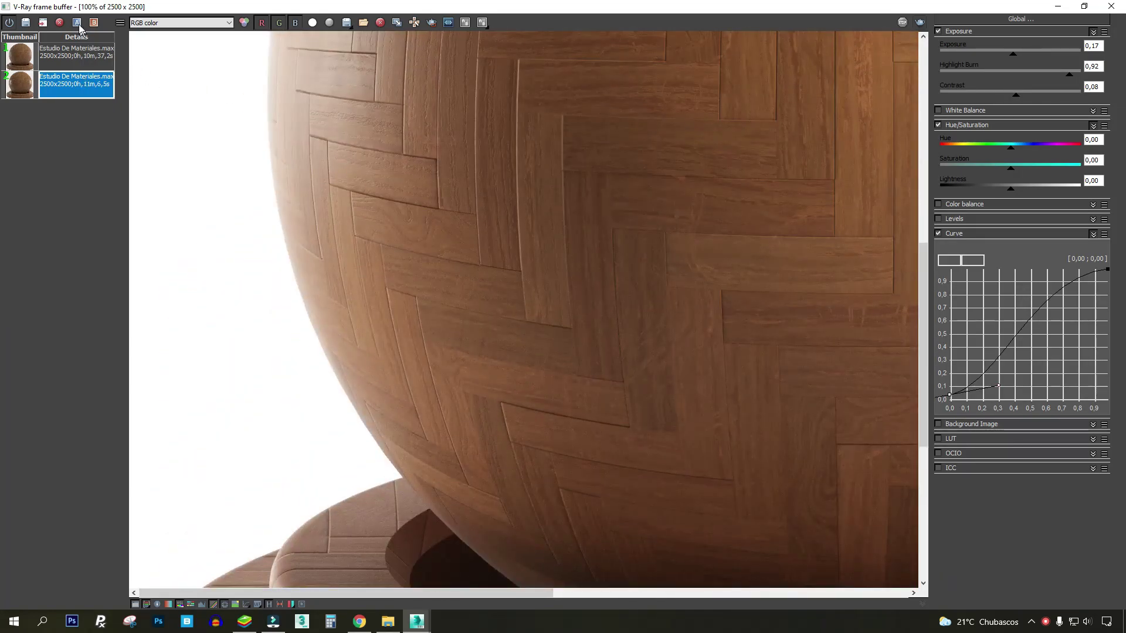
Compare the matte and glossy 2500 × 2500 renders by sweeping the A/B divider across the whole image.
scroll(435, 192, down, 2)
drag(223, 374, 749, 495)
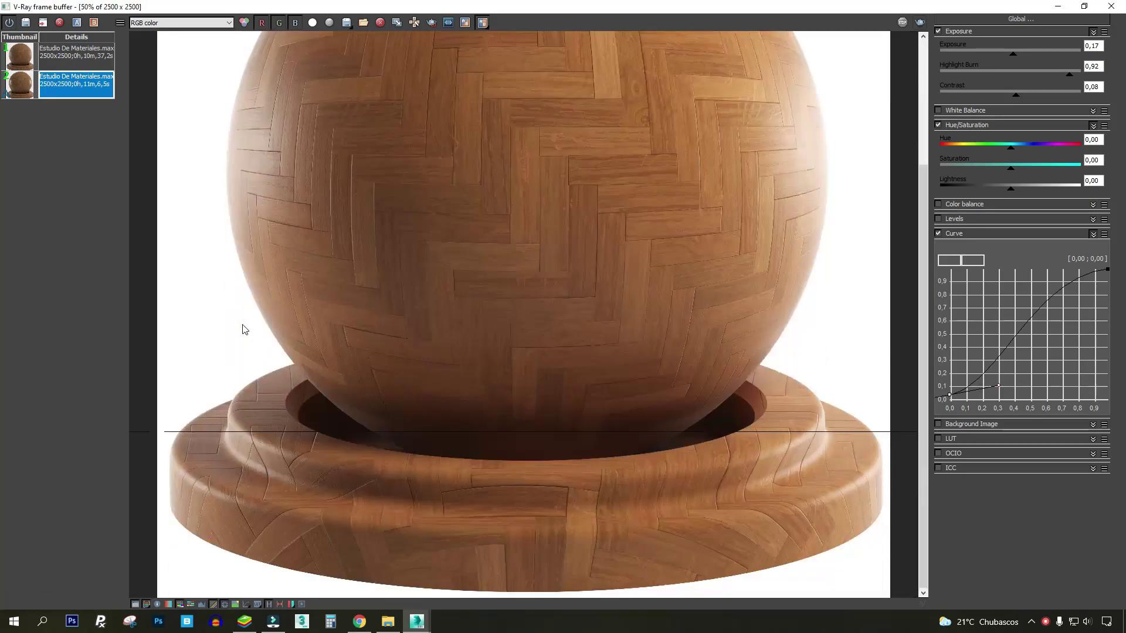
drag(158, 456, 944, 485)
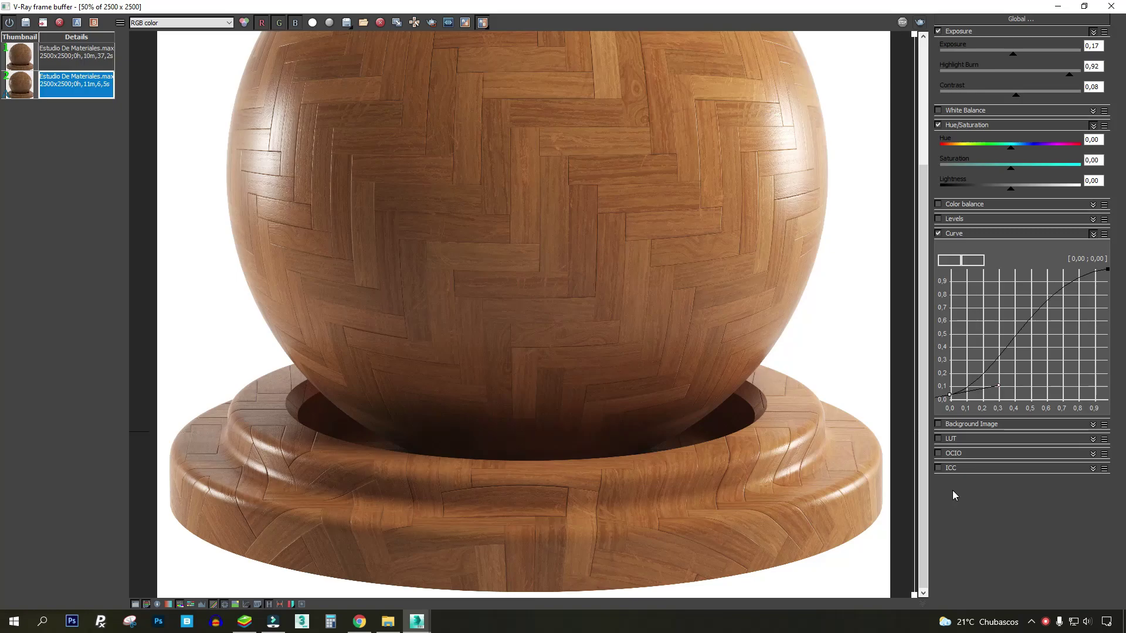
drag(886, 531, 918, 457)
Inspect the glossy version's pedestal reflections and the highlight on the sphere's herringbone planks.
scroll(550, 482, up, 1)
middle_drag(550, 482, 420, 222)
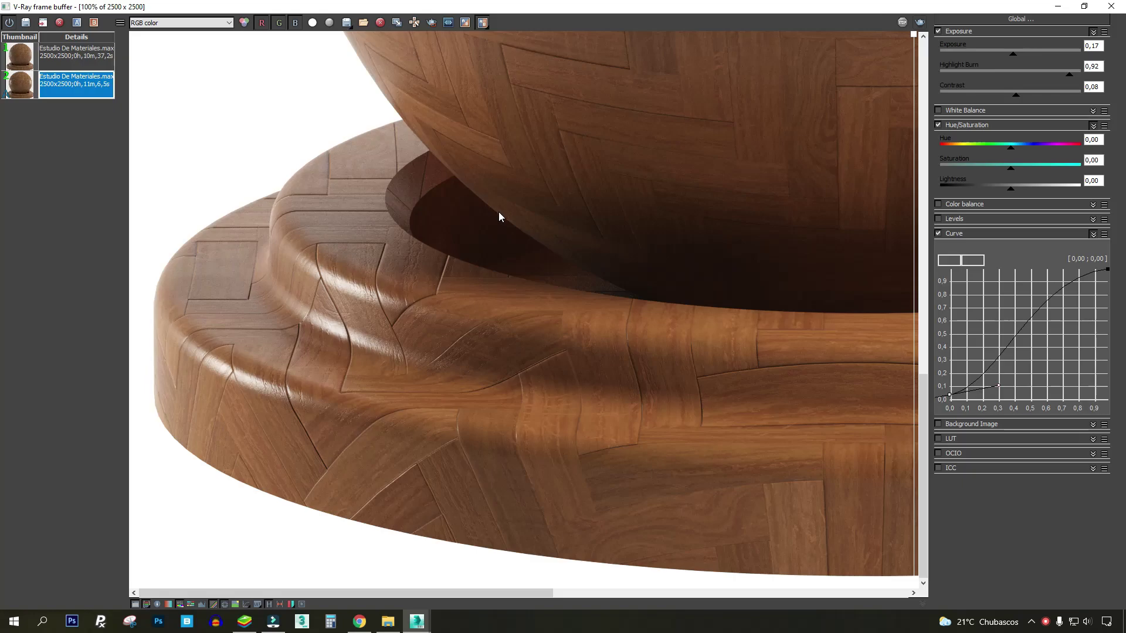
middle_drag(536, 260, 512, 447)
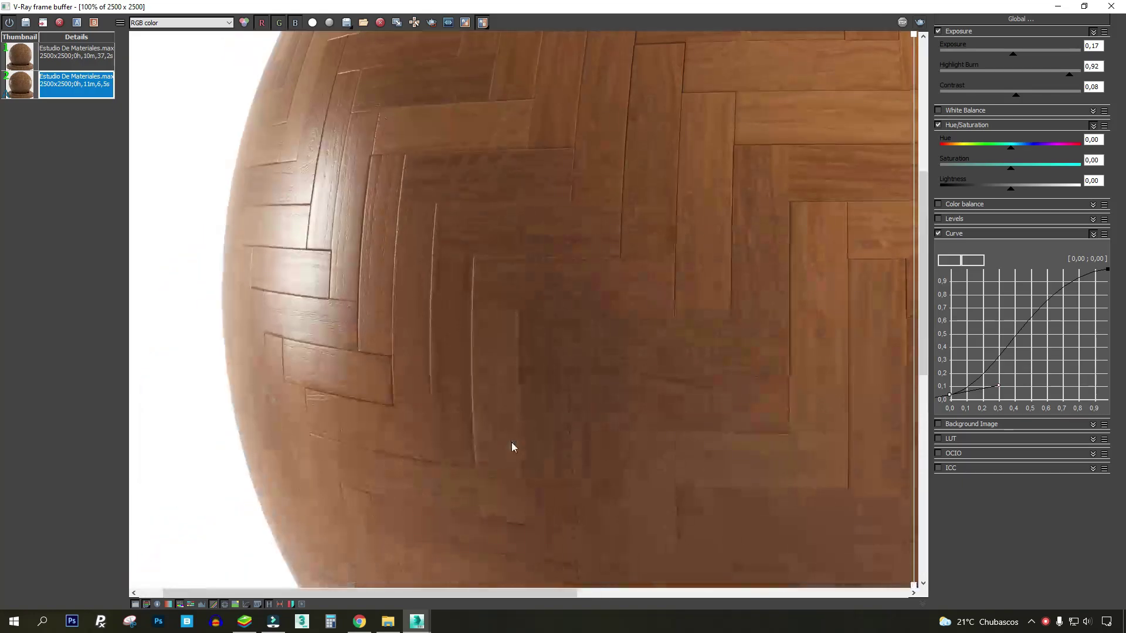
scroll(437, 367, down, 1)
scroll(543, 481, up, 1)
middle_drag(543, 480, 741, 236)
scroll(536, 223, down, 1)
middle_drag(536, 294, 579, 169)
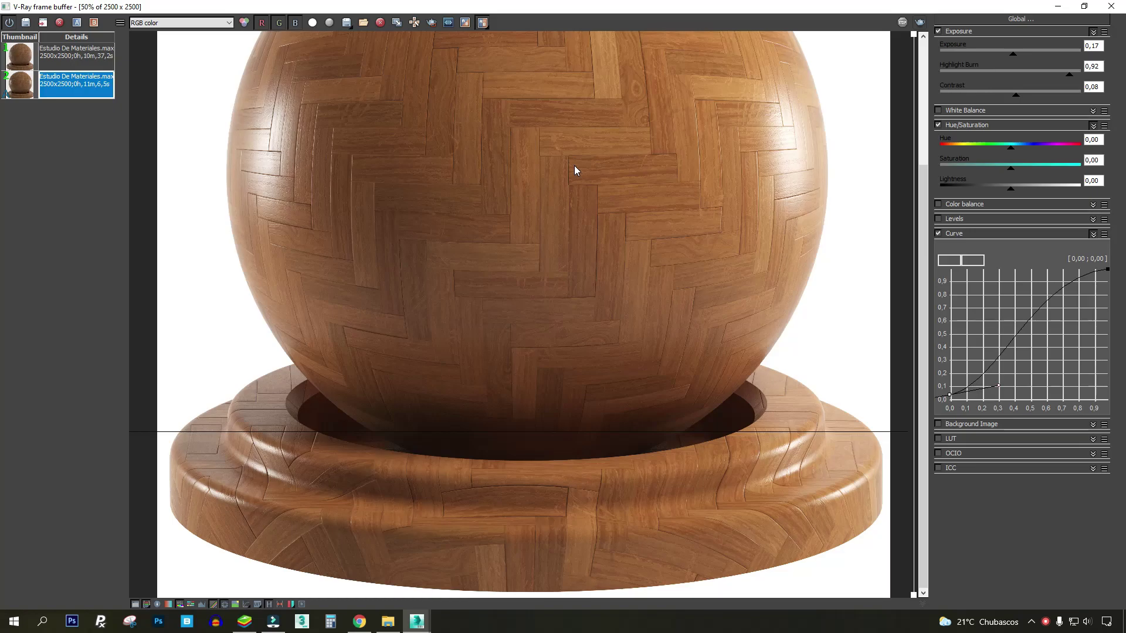
Examine the glossy sphere's left side and the pedestal's curved rim at 100%.
scroll(263, 446, up, 1)
middle_drag(264, 446, 501, 326)
scroll(501, 326, down, 1)
middle_drag(528, 136, 499, 69)
scroll(307, 434, up, 1)
middle_drag(308, 434, 426, 206)
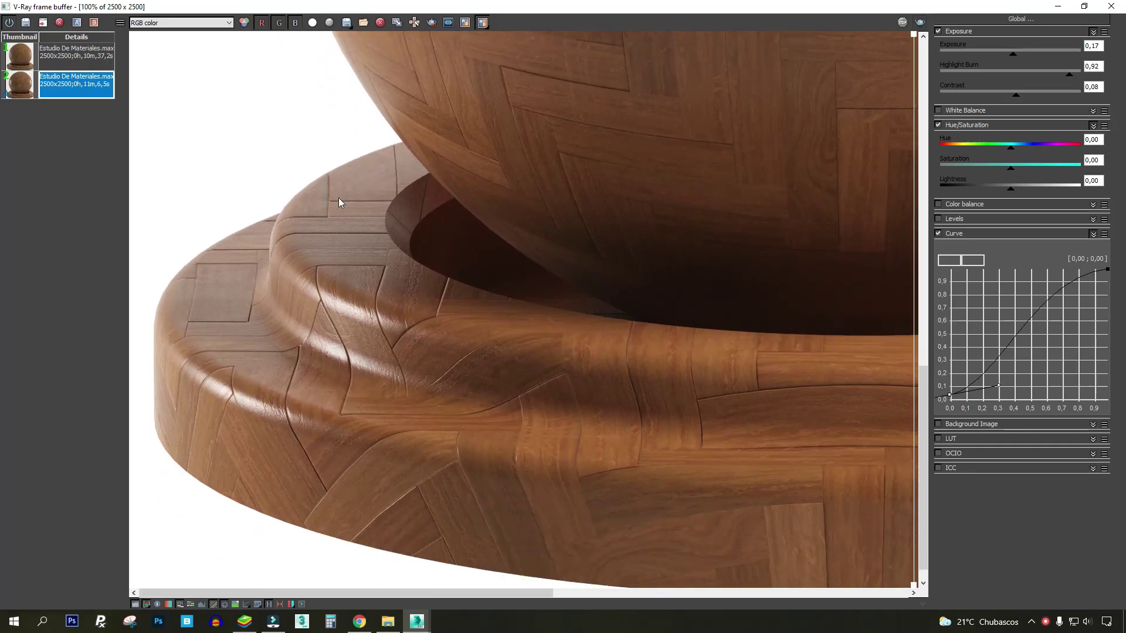
scroll(553, 424, down, 1)
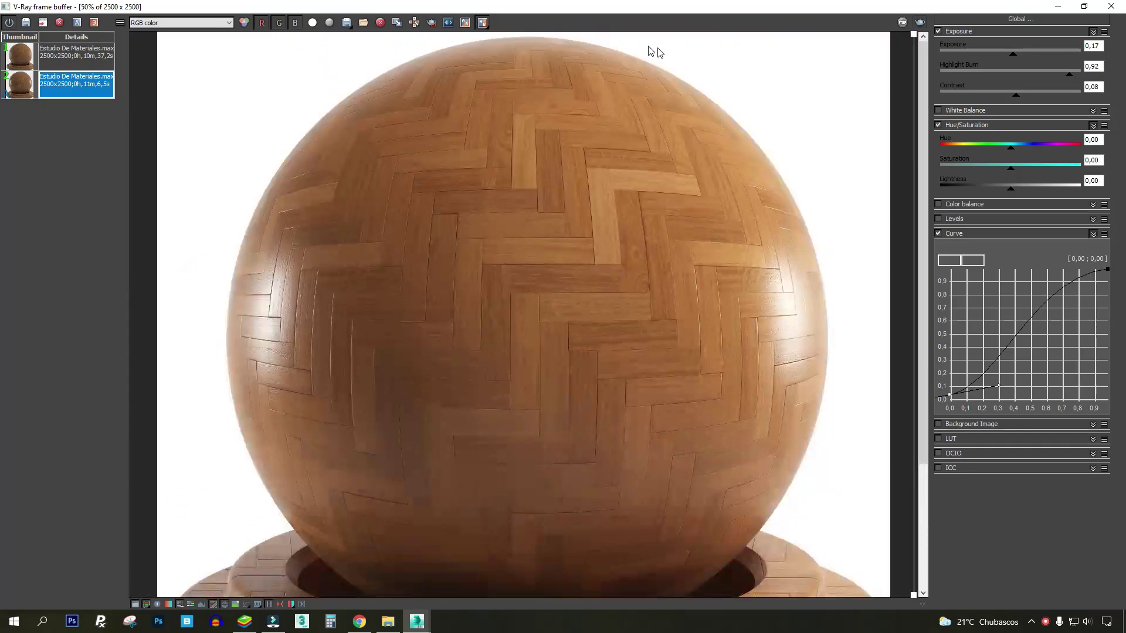
Recheck the pedestal's reflections in the glossy render at 100%, and review the overall image at 50%.
middle_drag(582, 249, 566, 111)
scroll(599, 376, up, 1)
middle_drag(598, 375, 791, 111)
middle_drag(551, 232, 766, 222)
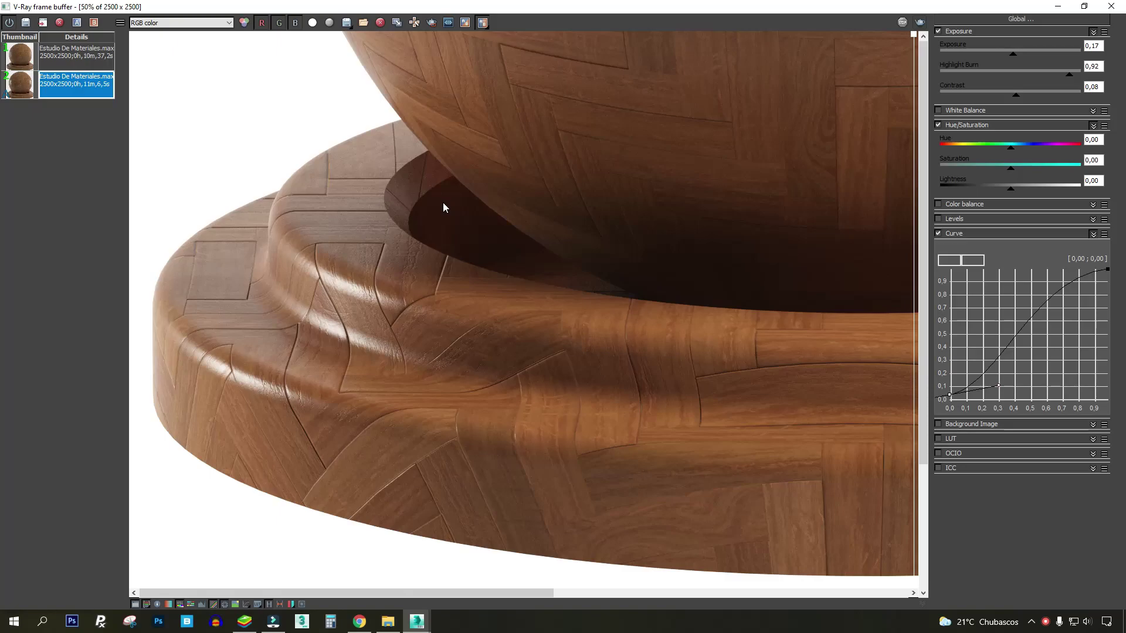
scroll(442, 202, down, 1)
middle_drag(548, 276, 539, 106)
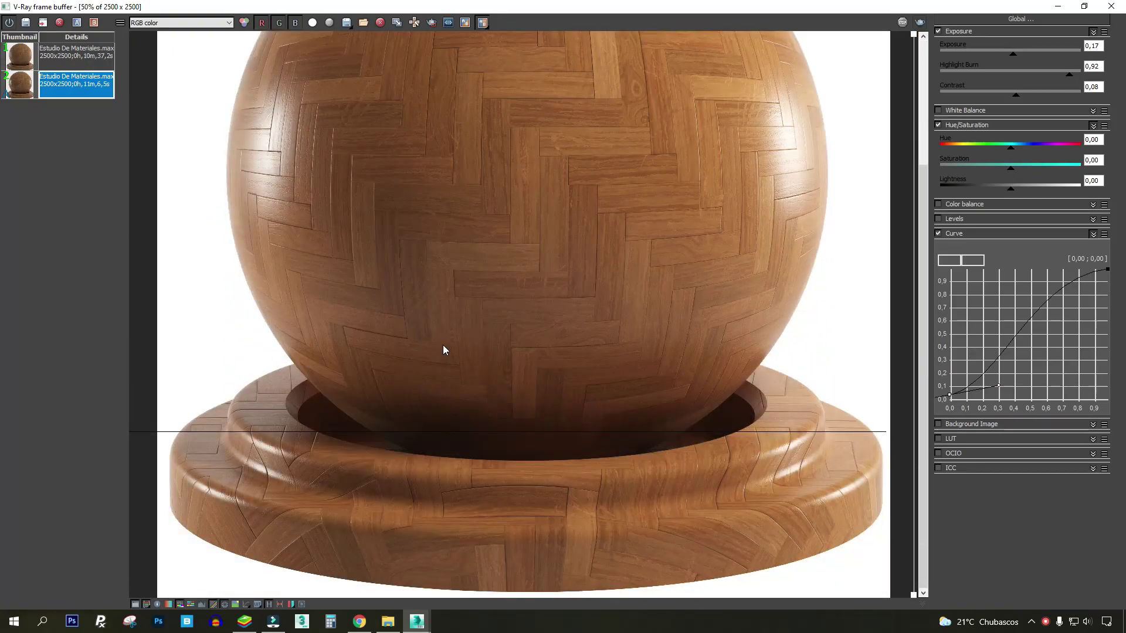